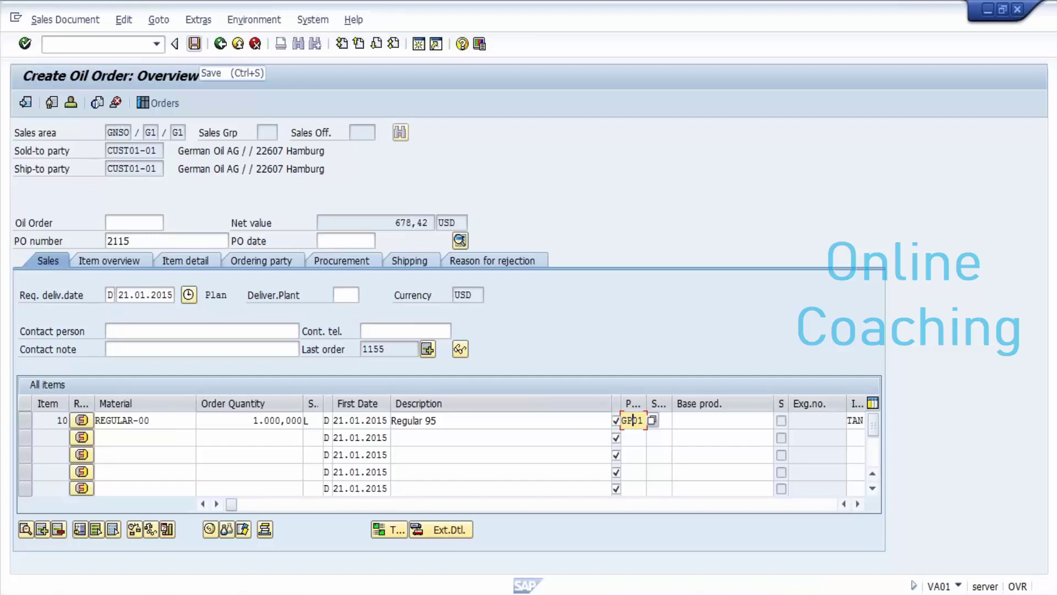
- Save the new oil order and open the sales order display screen
{"action": "left_click", "coordinate": [194, 43]}
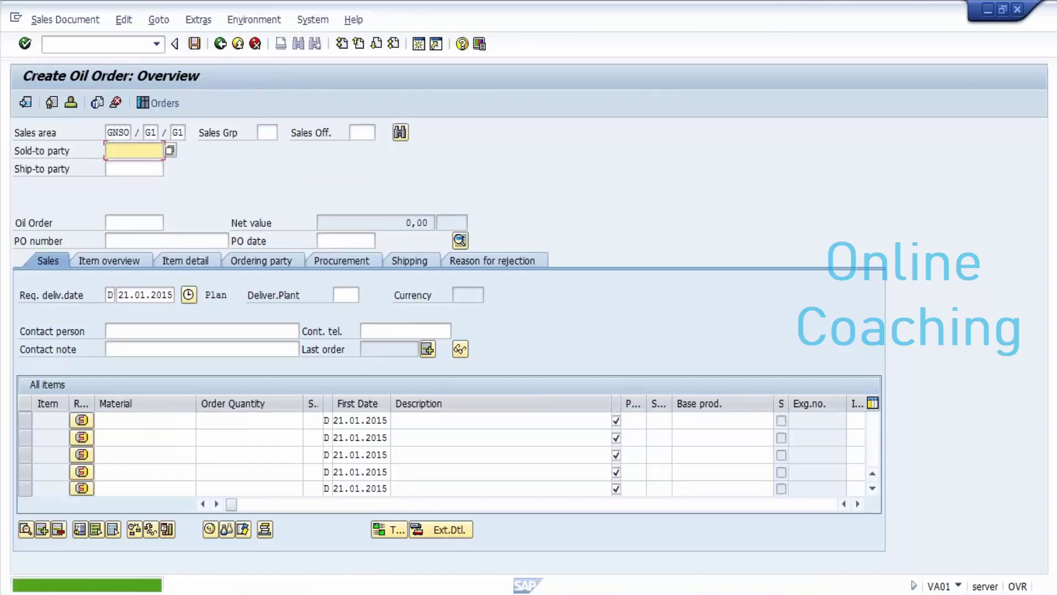
{"action": "left_click", "coordinate": [65, 20]}
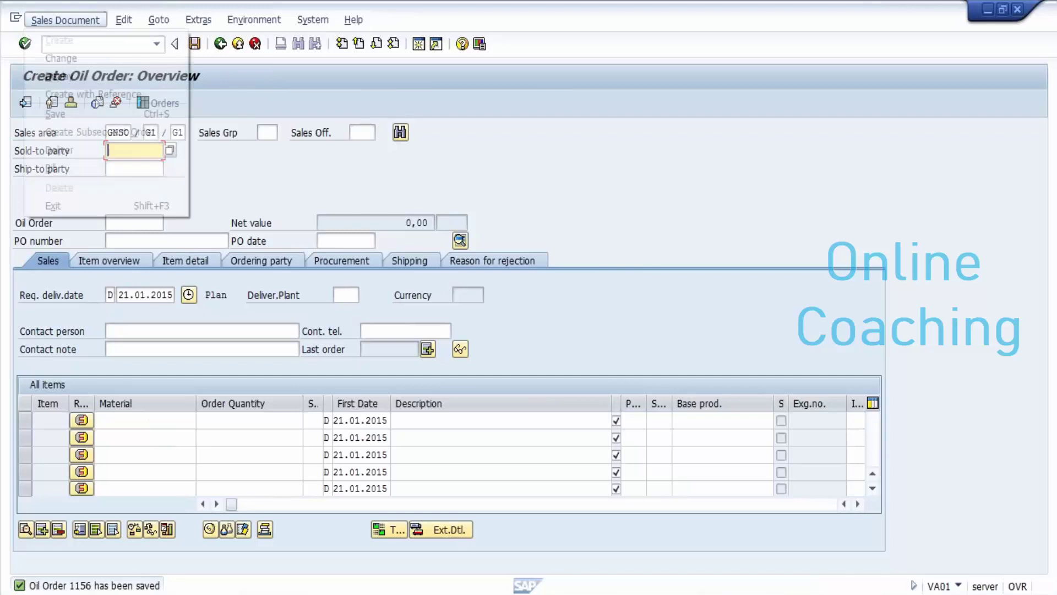
{"action": "left_click", "coordinate": [60, 76]}
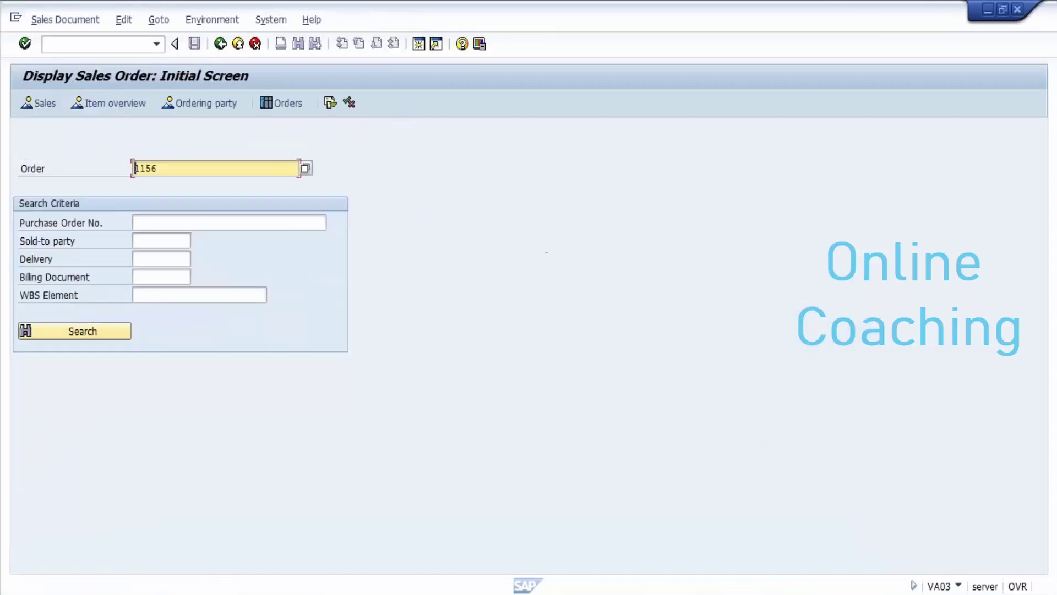
- Switch to a new Notepad document, record the words "sales order" with the saved order's number, and minimize it
{"action": "mouse_move", "coordinate": [405, 592]}
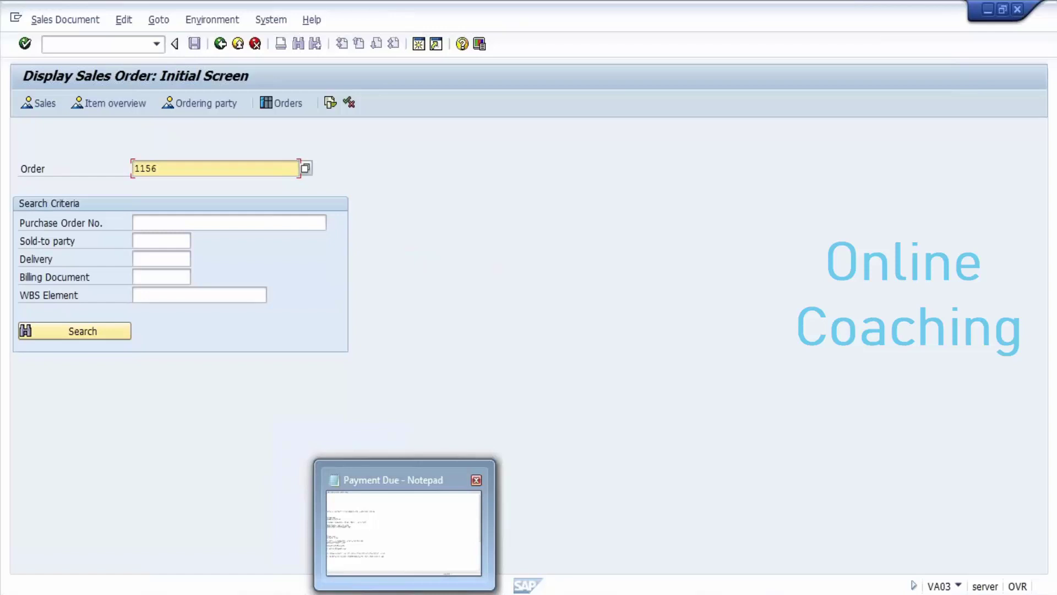
{"action": "left_click", "coordinate": [404, 533]}
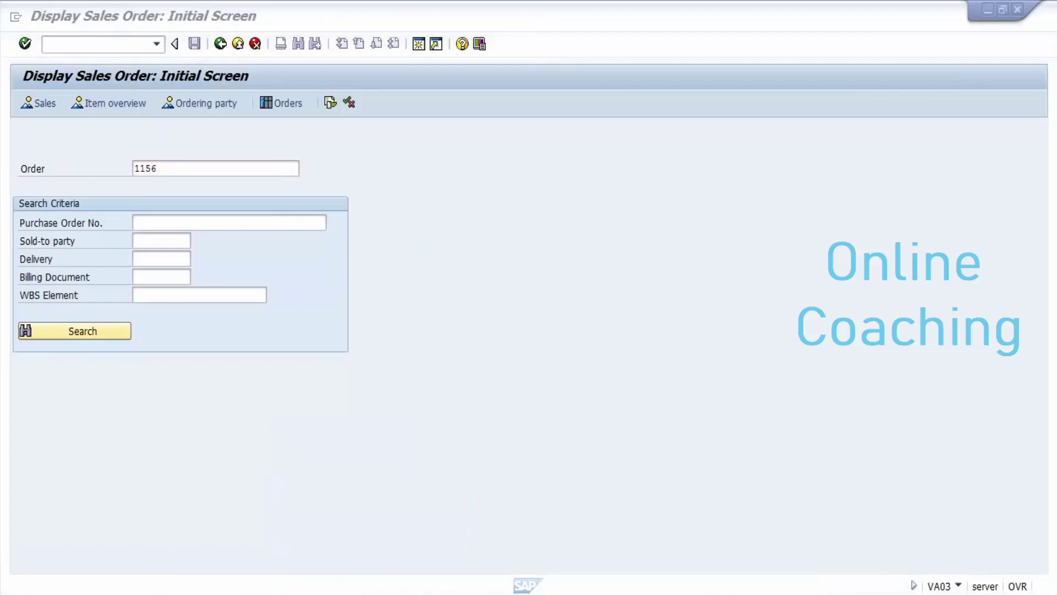
{"action": "key", "text": "super"}
{"action": "key", "text": "Return"}
{"action": "type", "text": "sa"}
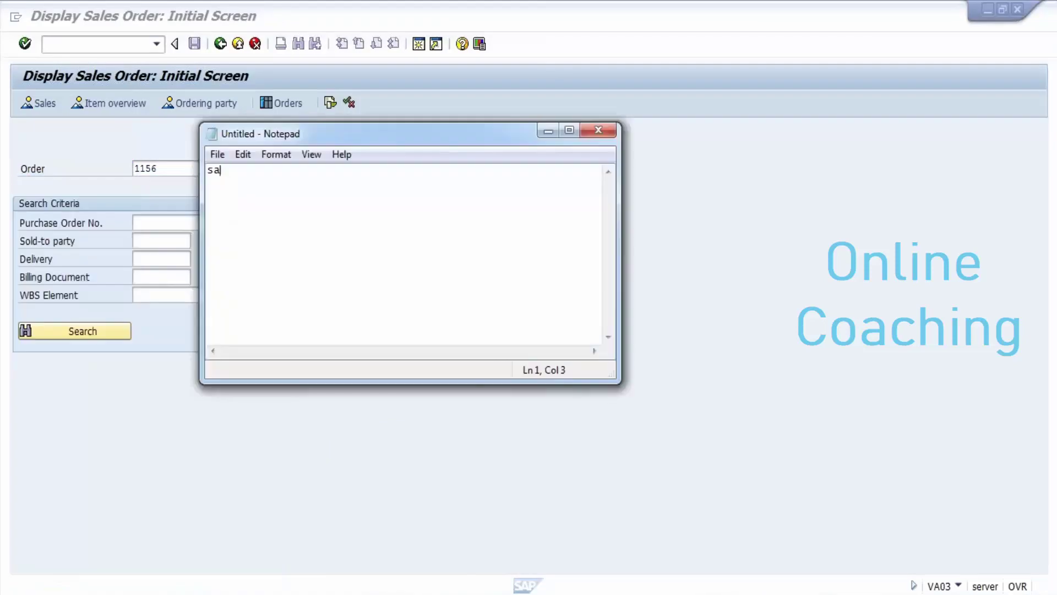
{"action": "type", "text": "les order 1156"}
{"action": "key", "text": "Return"}
{"action": "key", "text": "Return"}
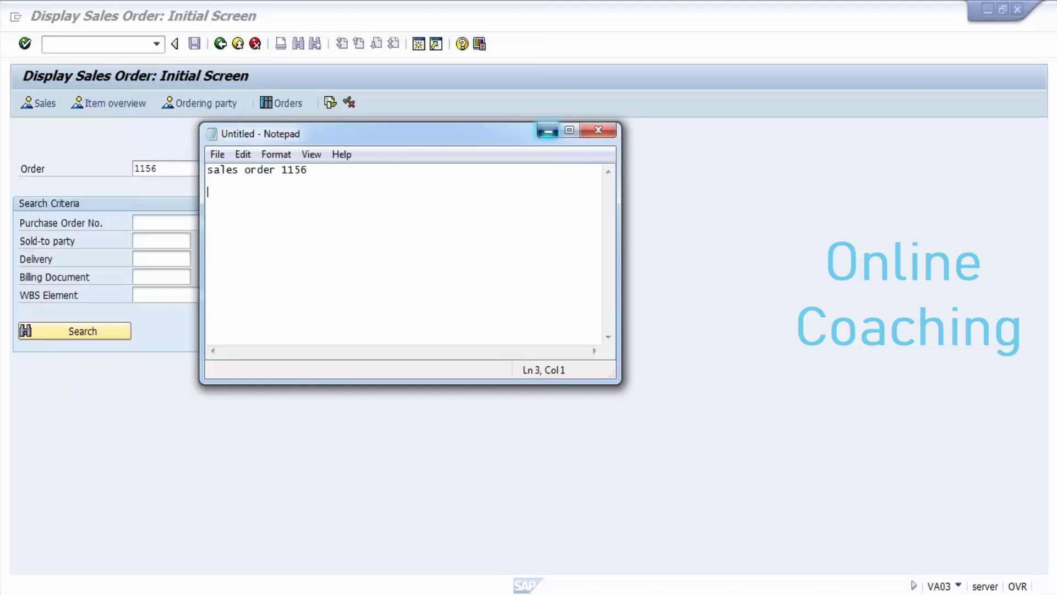
{"action": "left_click", "coordinate": [548, 131]}
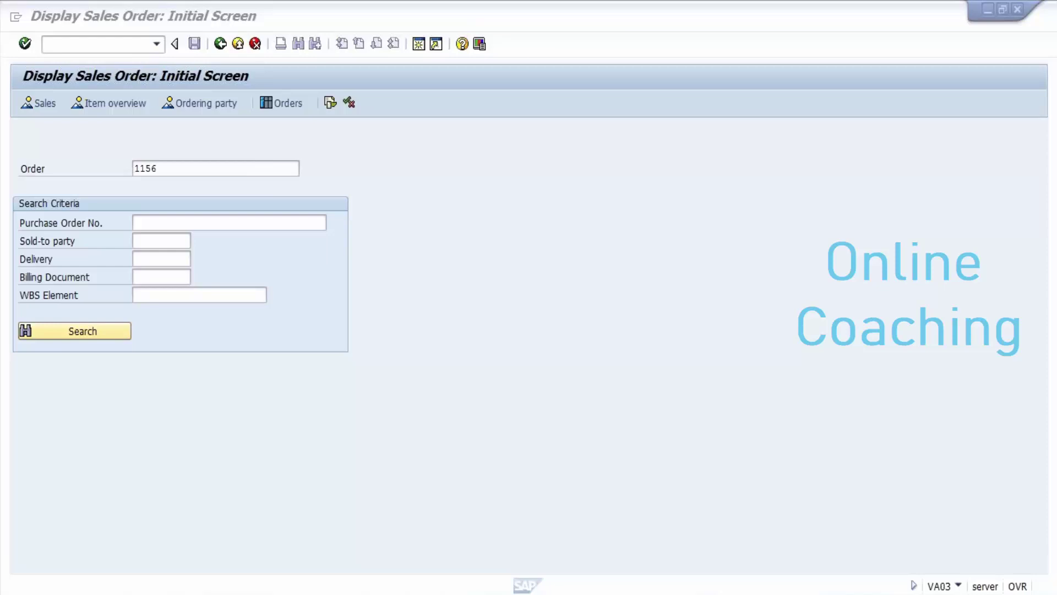
- Leave the order display with /n and start transaction VL01N to create an outbound delivery with order reference
{"action": "left_click", "coordinate": [93, 44]}
{"action": "type", "text": "/"}
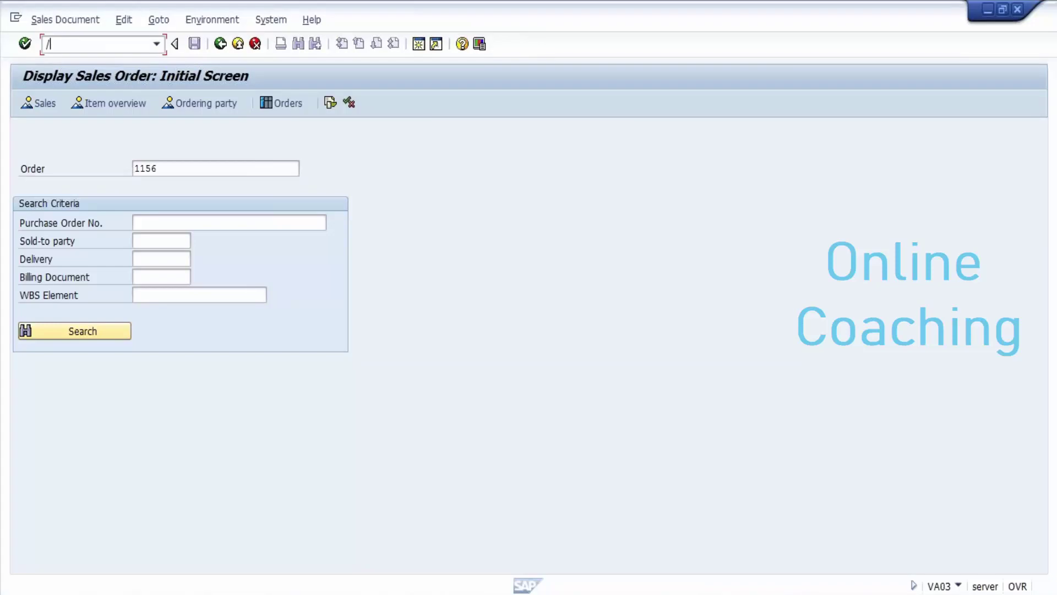
{"action": "type", "text": "n"}
{"action": "key", "text": "Return"}
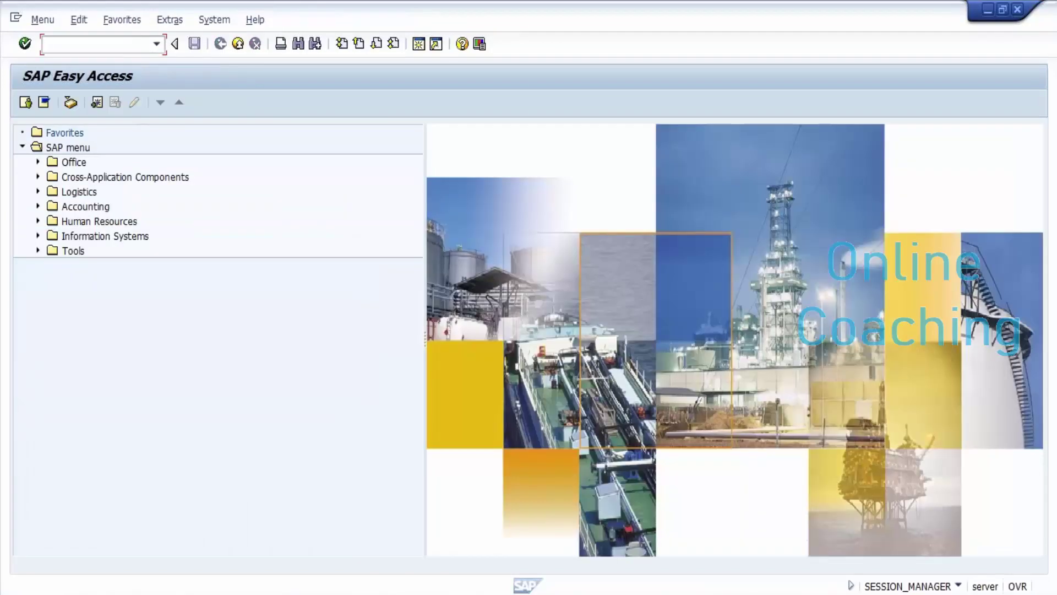
{"action": "type", "text": "VL01N"}
{"action": "key", "text": "Return"}
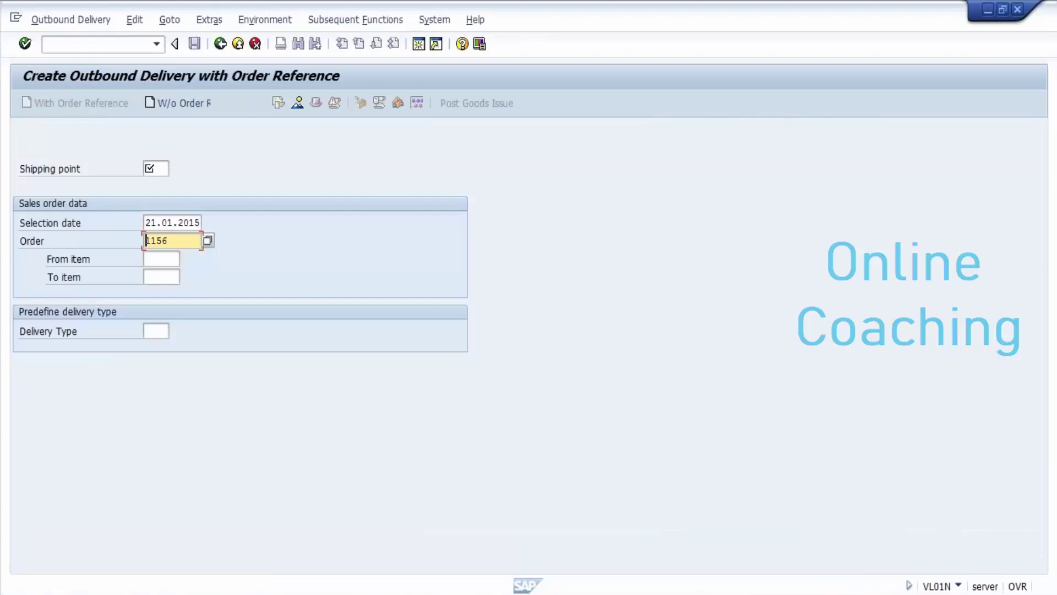
- Set the shipping point of the outbound delivery to gsh1
{"action": "double_click", "coordinate": [154, 169]}
{"action": "key", "text": "Delete"}
{"action": "key", "text": "BackSpace"}
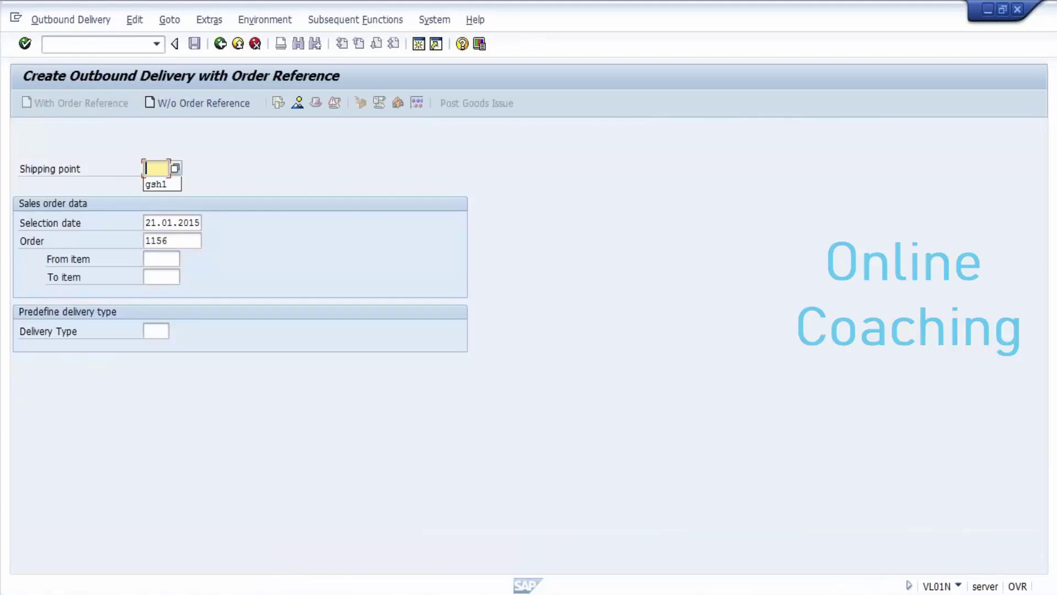
{"action": "key", "text": "Down"}
{"action": "key", "text": "Return"}
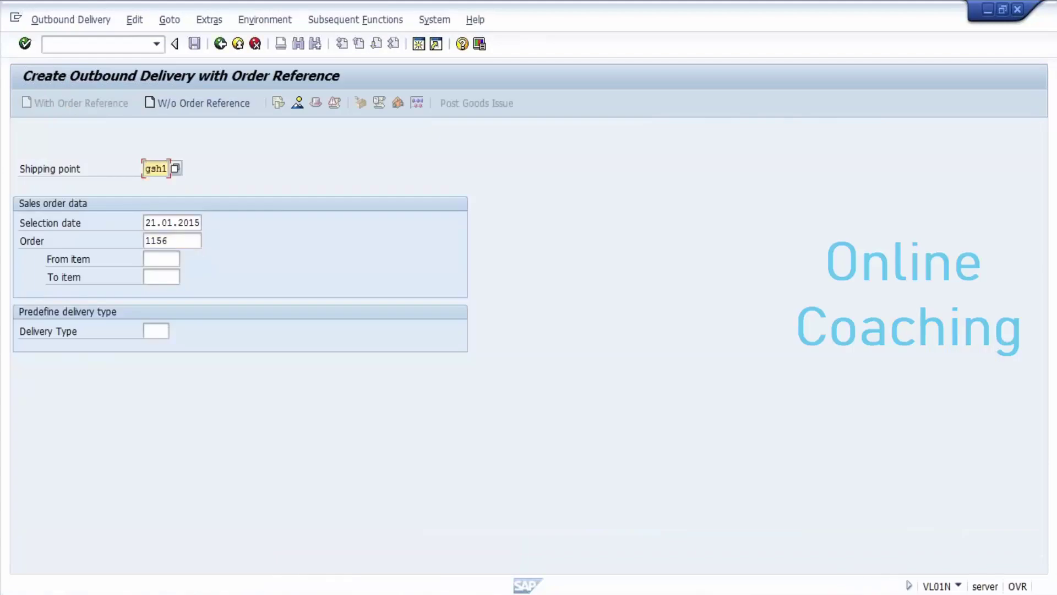
- Check the reference order number against the Notepad note and continue to the delivery overview
{"action": "left_click", "coordinate": [168, 241]}
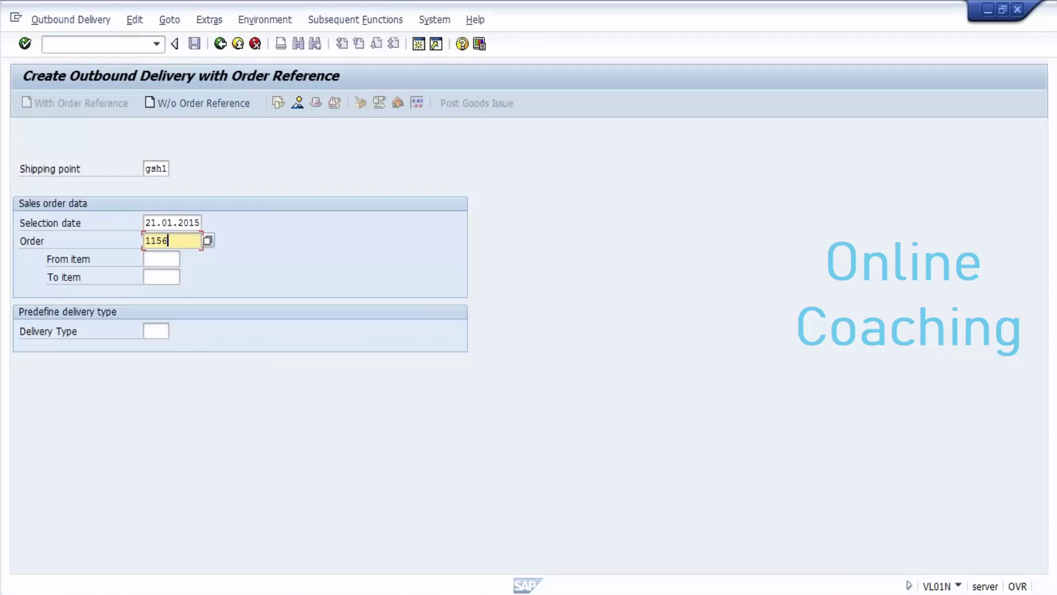
{"action": "mouse_move", "coordinate": [452, 593]}
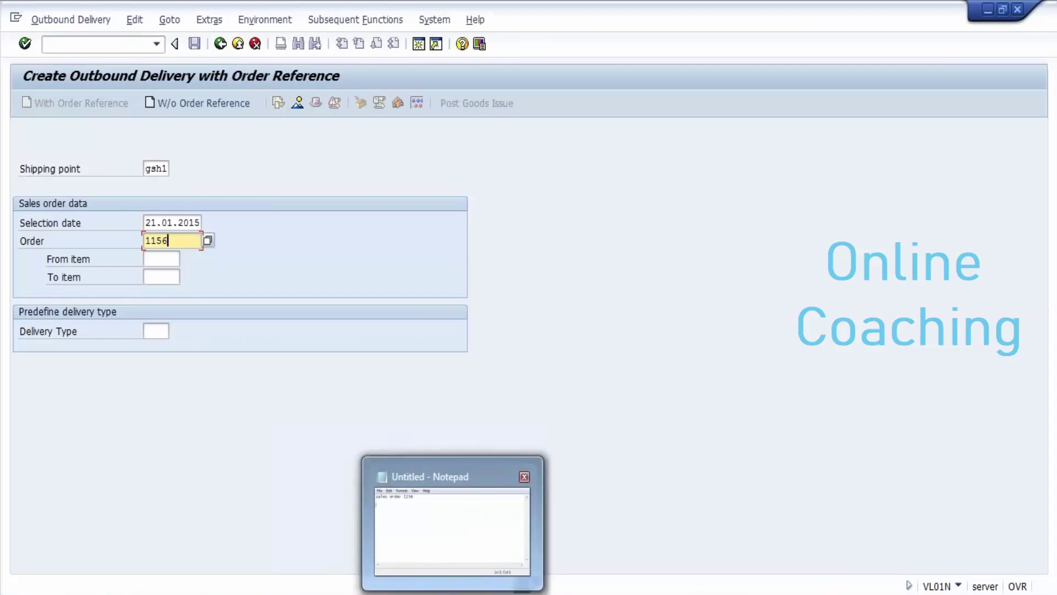
{"action": "left_click", "coordinate": [452, 523]}
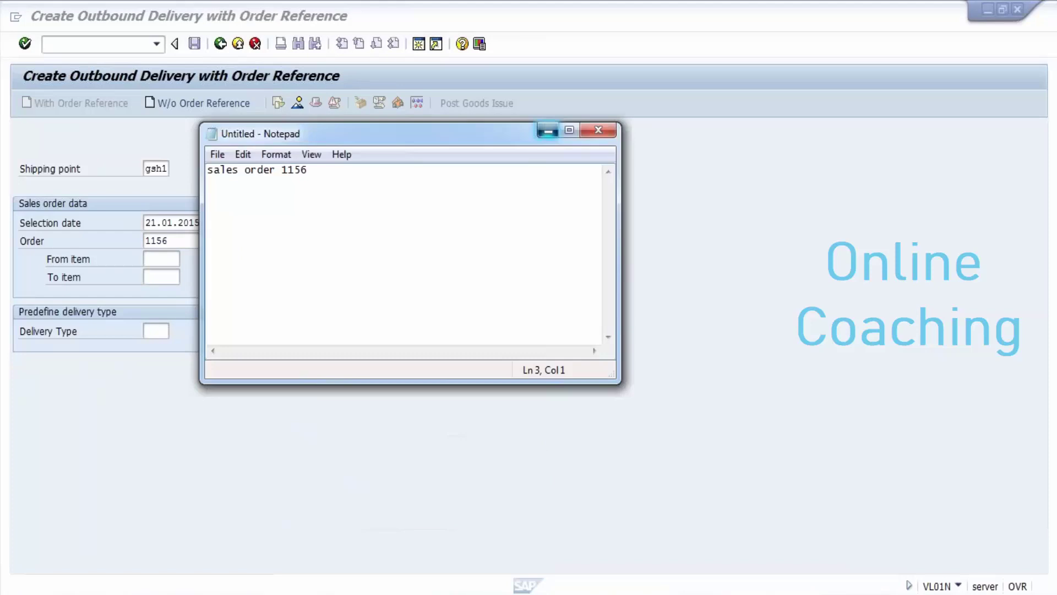
{"action": "left_click", "coordinate": [548, 131]}
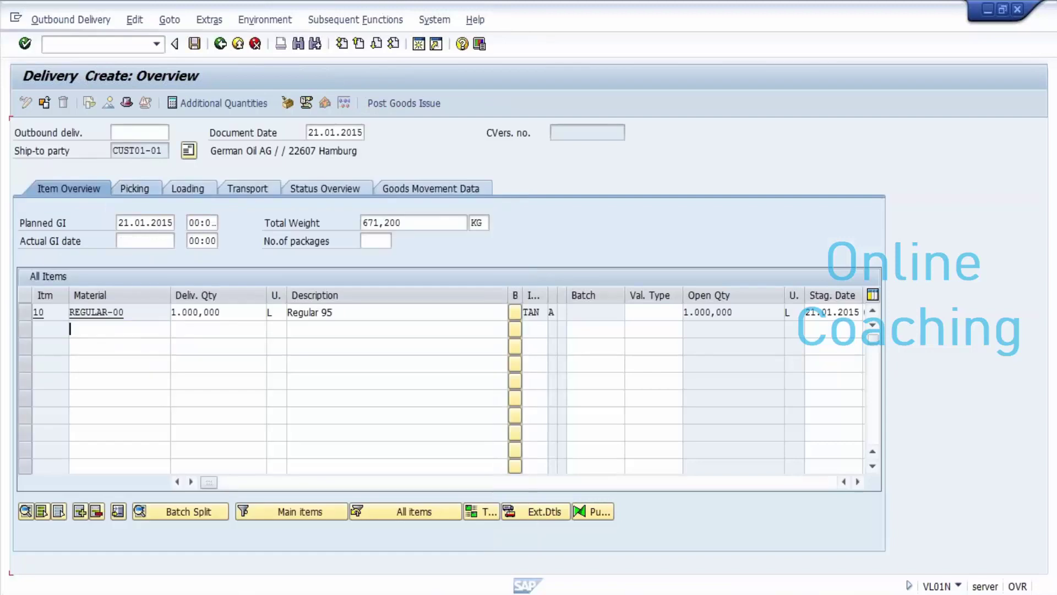
- Set the picked quantity of delivery item 10, REGULAR-00, to 1000 L
{"action": "left_click", "coordinate": [134, 188]}
{"action": "left_click", "coordinate": [380, 312]}
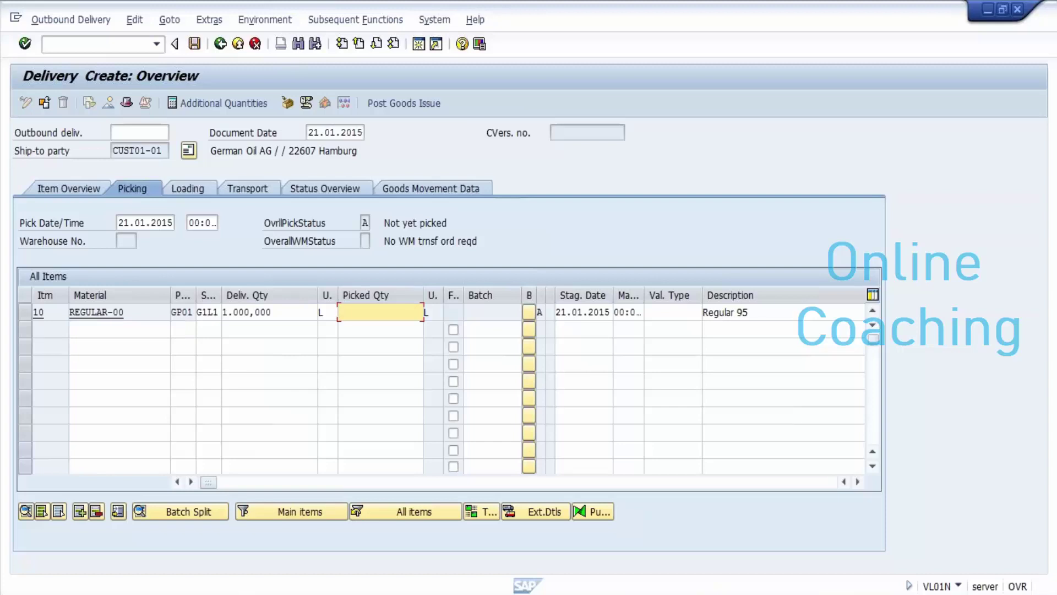
{"action": "type", "text": "1000"}
{"action": "key", "text": "Return"}
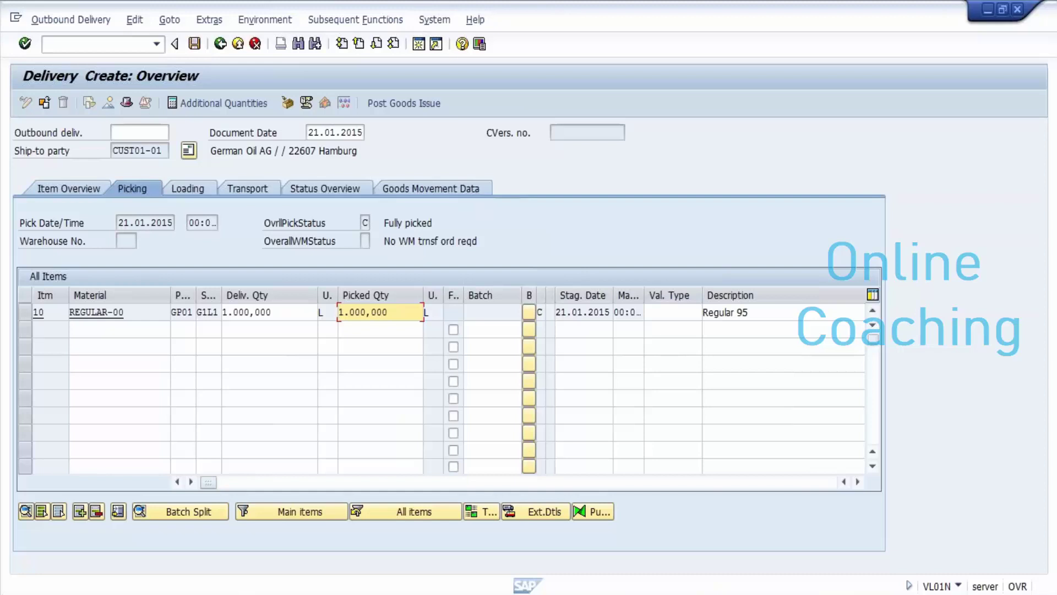
{"action": "key", "text": "Return"}
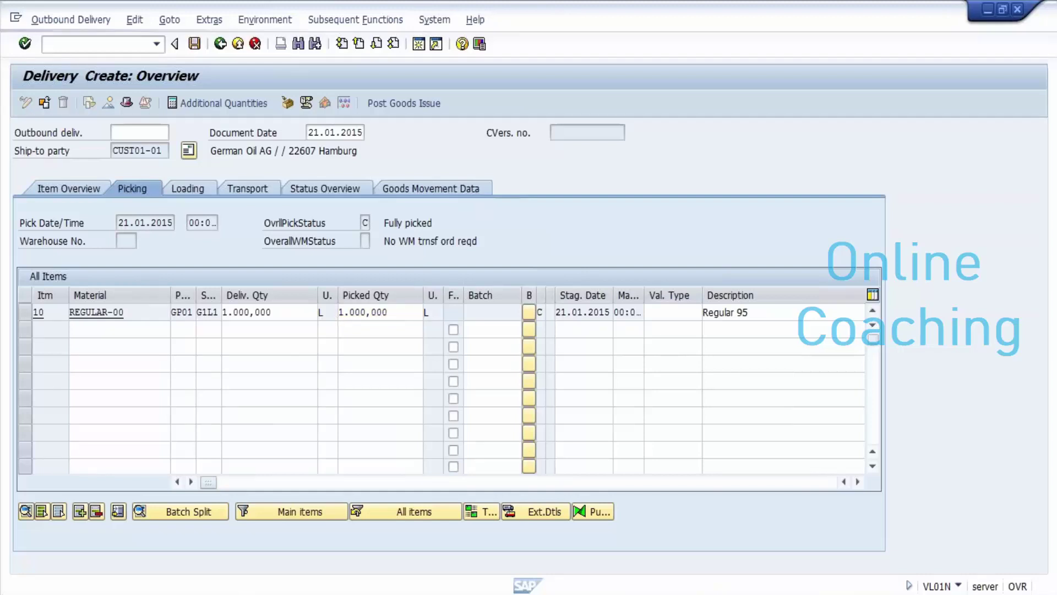
- Open item 10's quantities in alternate units of measure and set the additional quantity in L15 to 990
{"action": "key", "text": "F2"}
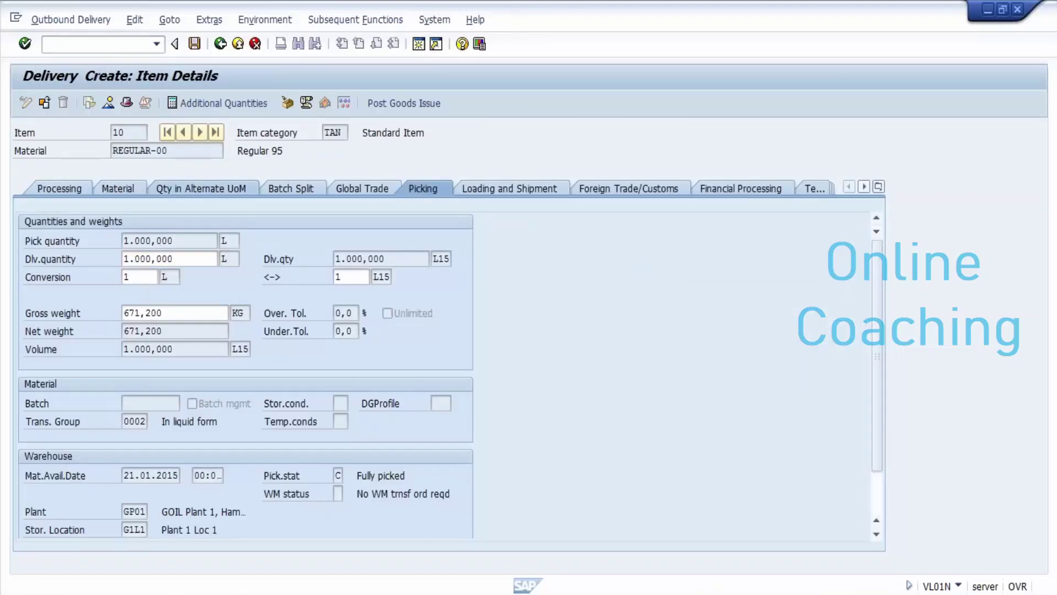
{"action": "left_click", "coordinate": [202, 188]}
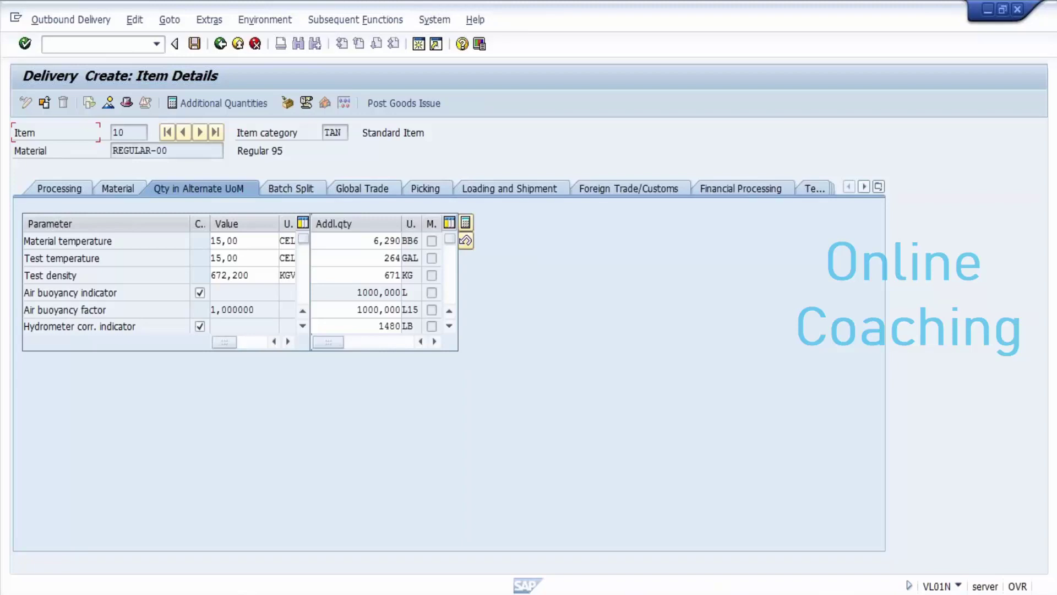
{"action": "left_click", "coordinate": [356, 309]}
{"action": "key", "text": "Delete"}
{"action": "key", "text": "Delete"}
{"action": "key", "text": "Delete"}
{"action": "key", "text": "Delete"}
{"action": "key", "text": "Delete"}
{"action": "key", "text": "Delete"}
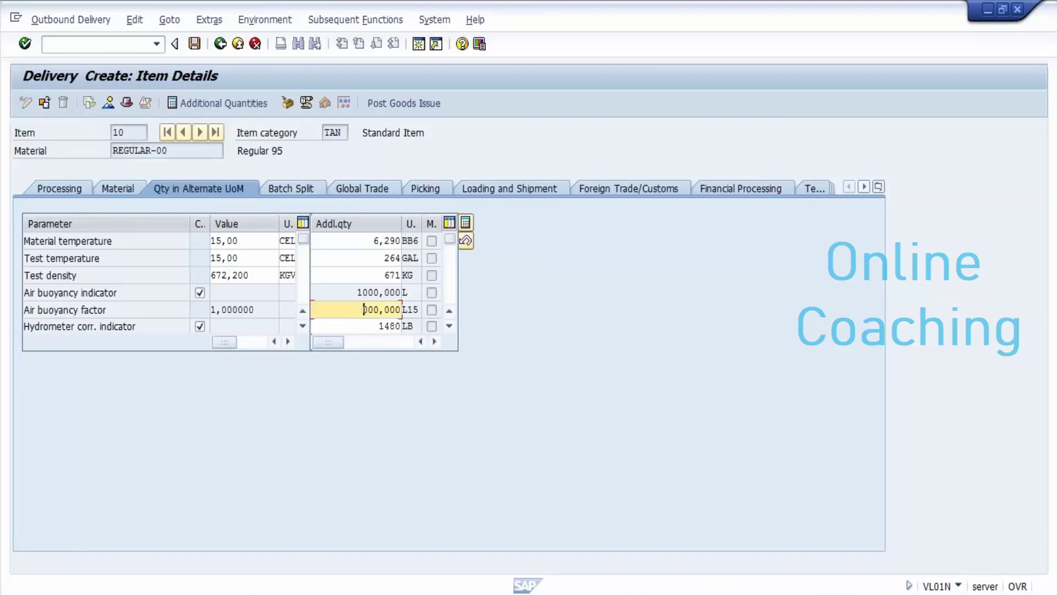
{"action": "key", "text": "Delete"}
{"action": "key", "text": "Delete"}
{"action": "type", "text": "990"}
{"action": "key", "text": "Return"}
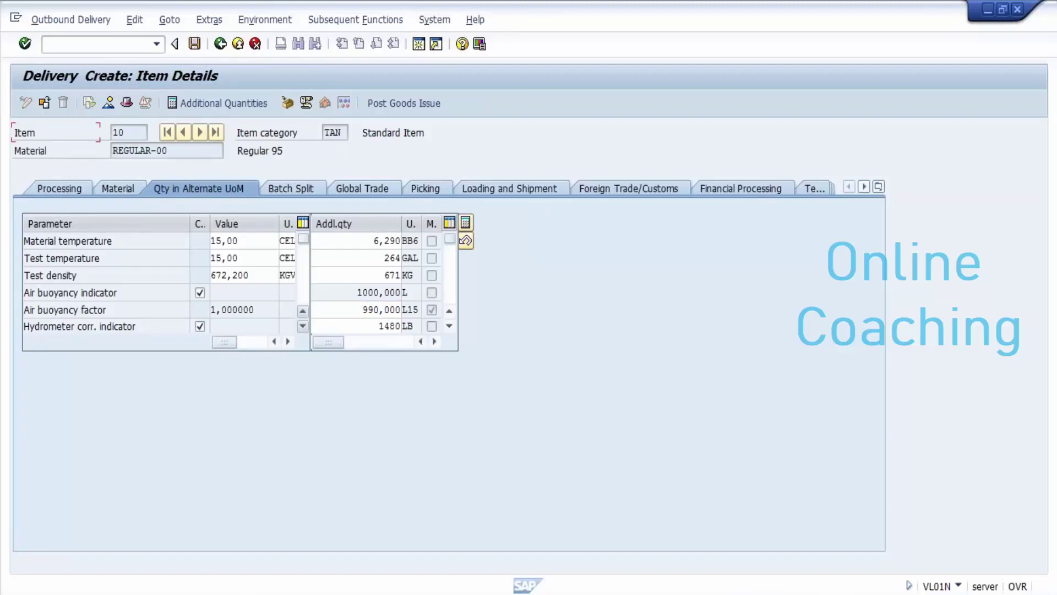
- Set the item's material temperature to 20 CEL
{"action": "left_click", "coordinate": [240, 241]}
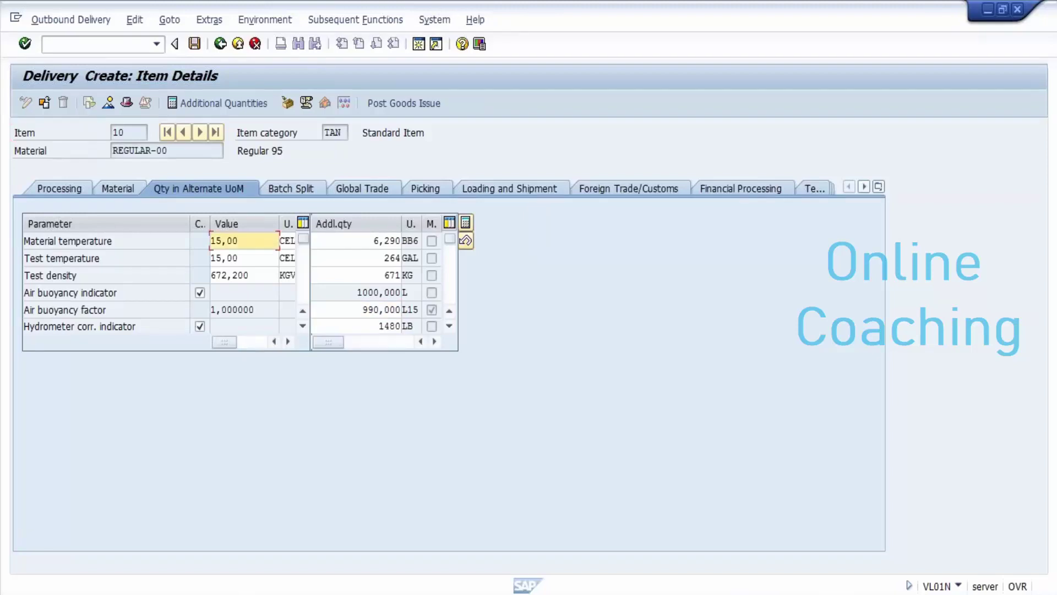
{"action": "key", "text": "BackSpace"}
{"action": "key", "text": "BackSpace"}
{"action": "key", "text": "BackSpace"}
{"action": "key", "text": "BackSpace"}
{"action": "key", "text": "BackSpace"}
{"action": "type", "text": "20"}
{"action": "key", "text": "Return"}
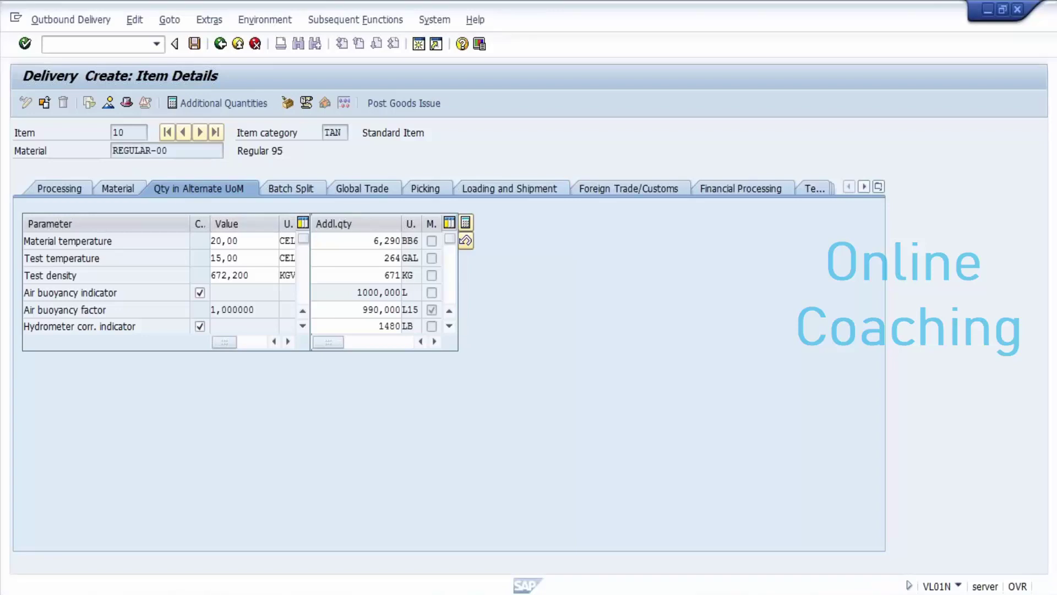
- Review the item's additional quantities in BB6, L15, LB and KG
{"action": "left_click", "coordinate": [375, 241]}
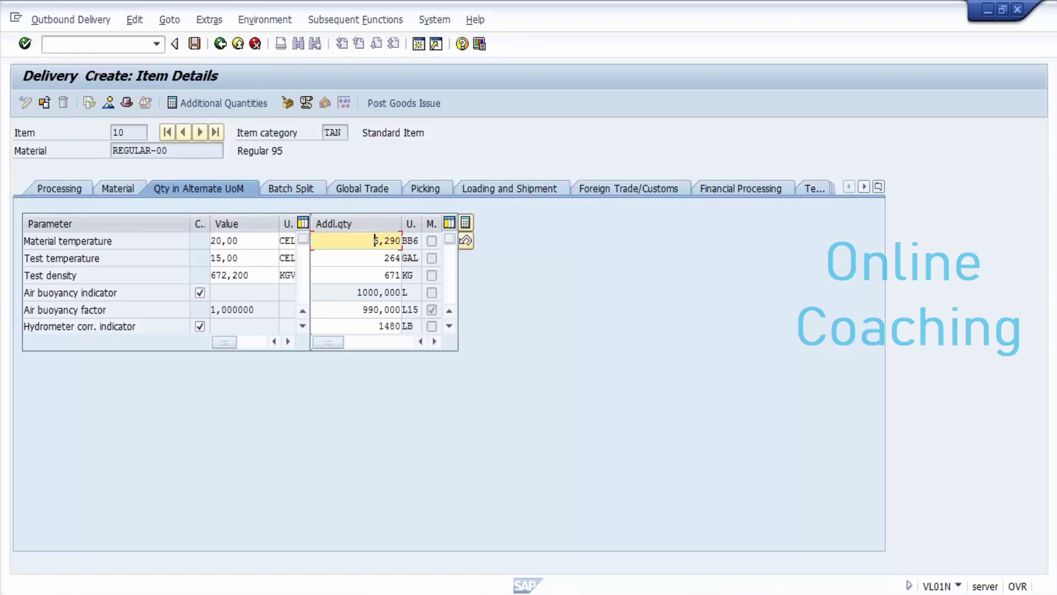
{"action": "left_click", "coordinate": [385, 310]}
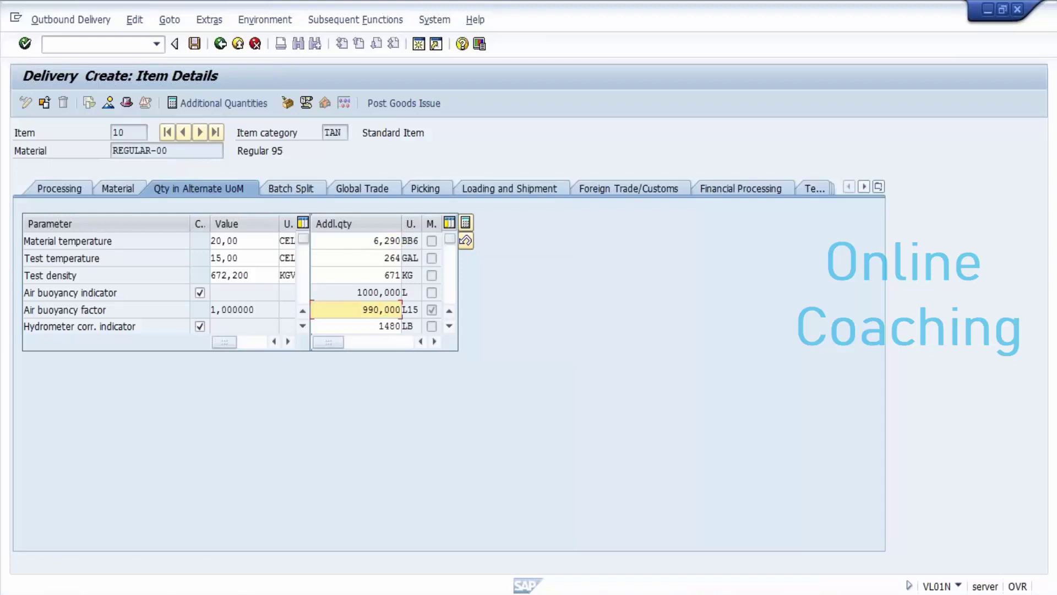
{"action": "left_click", "coordinate": [386, 326]}
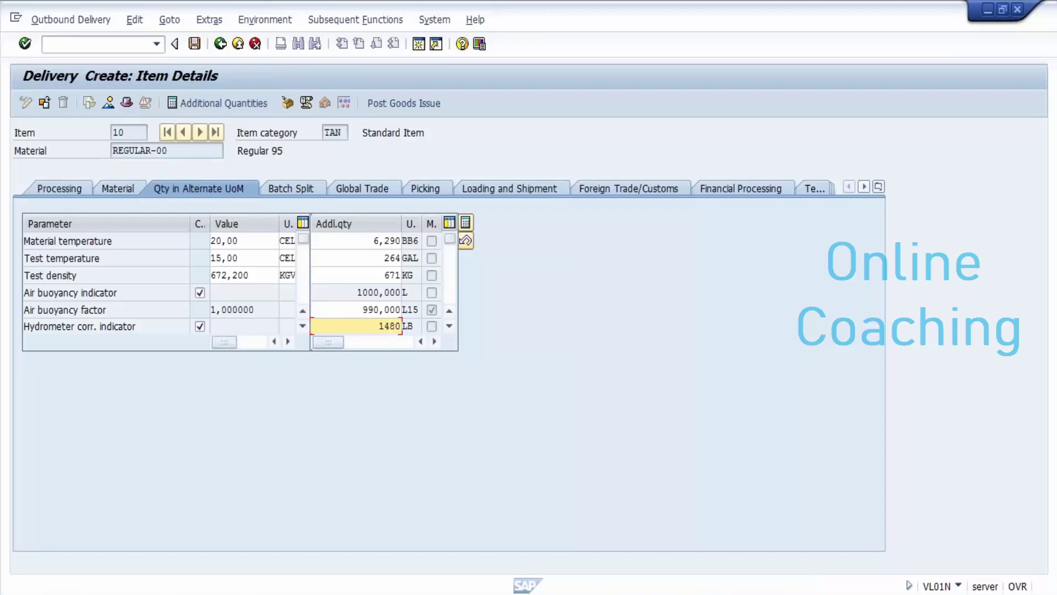
{"action": "left_click", "coordinate": [392, 275]}
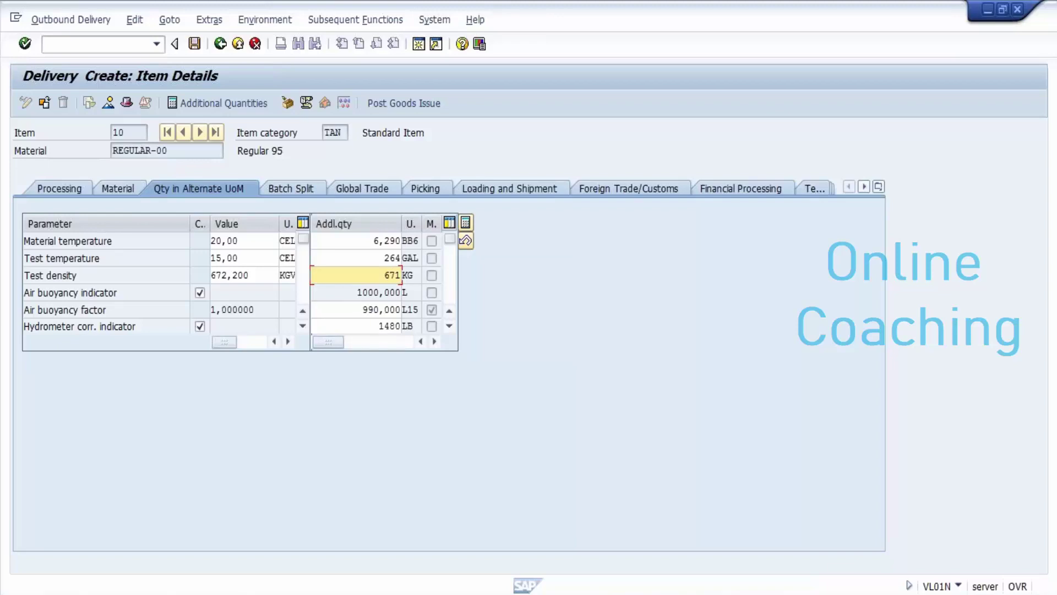
{"action": "left_click", "coordinate": [386, 240]}
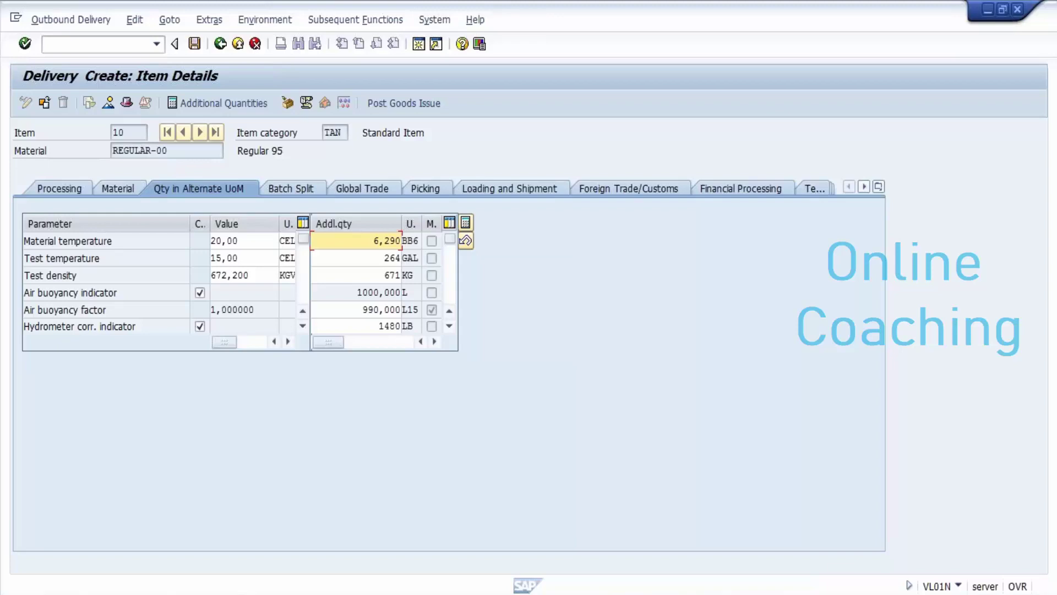
{"action": "mouse_move", "coordinate": [116, 594]}
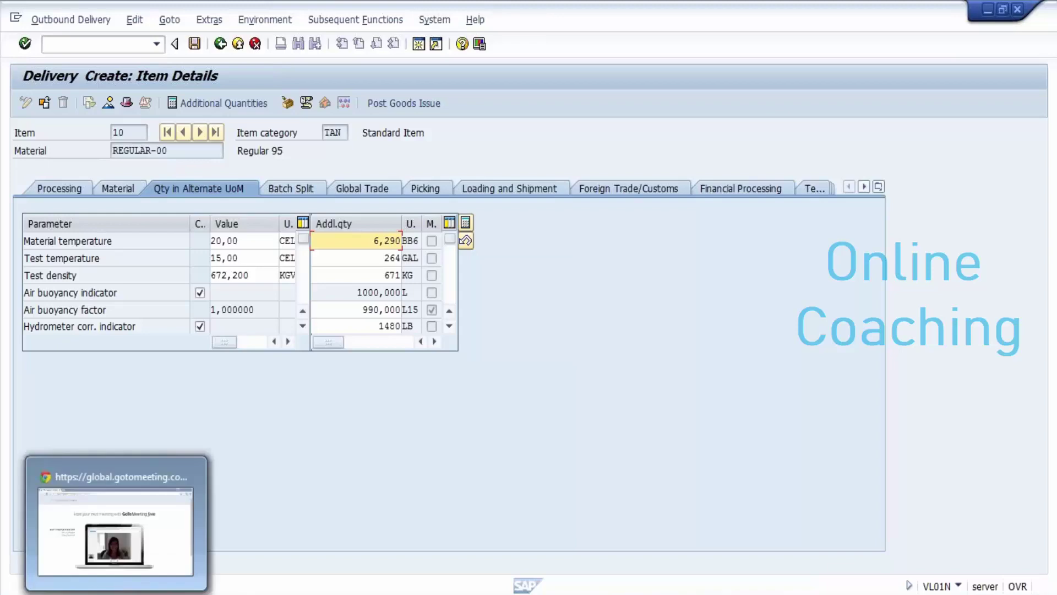
{"action": "left_click", "coordinate": [116, 594]}
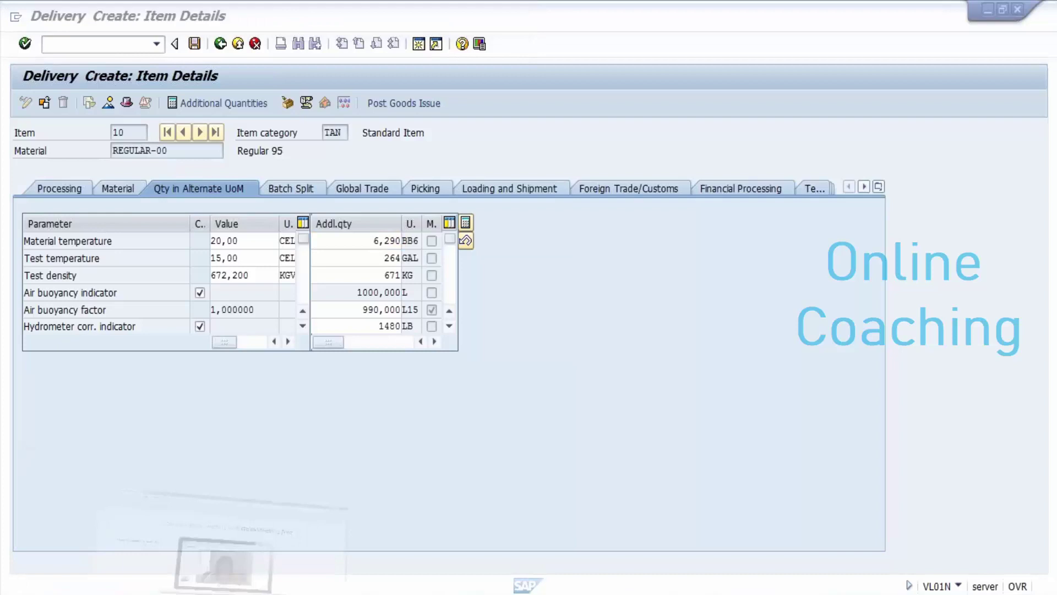
{"action": "key", "text": "ctrl+t"}
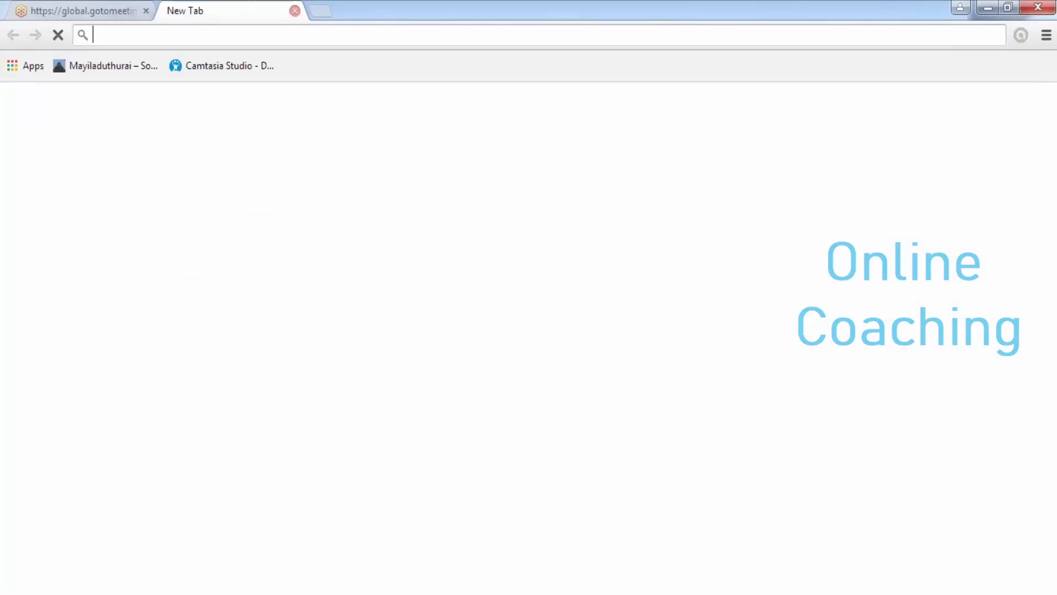
{"action": "type", "text": "W"}
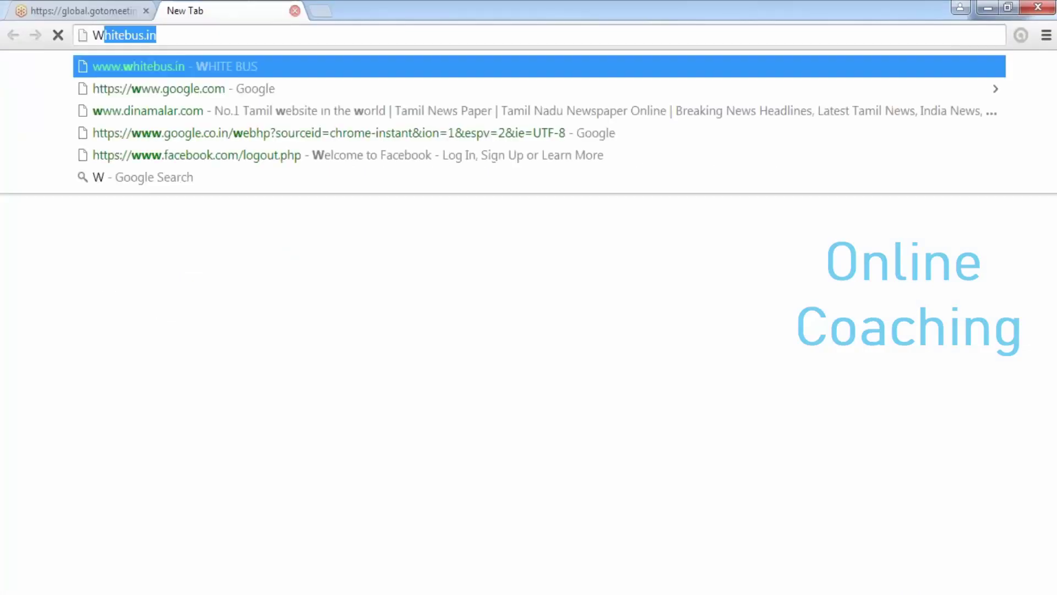
{"action": "type", "text": "WW.API"}
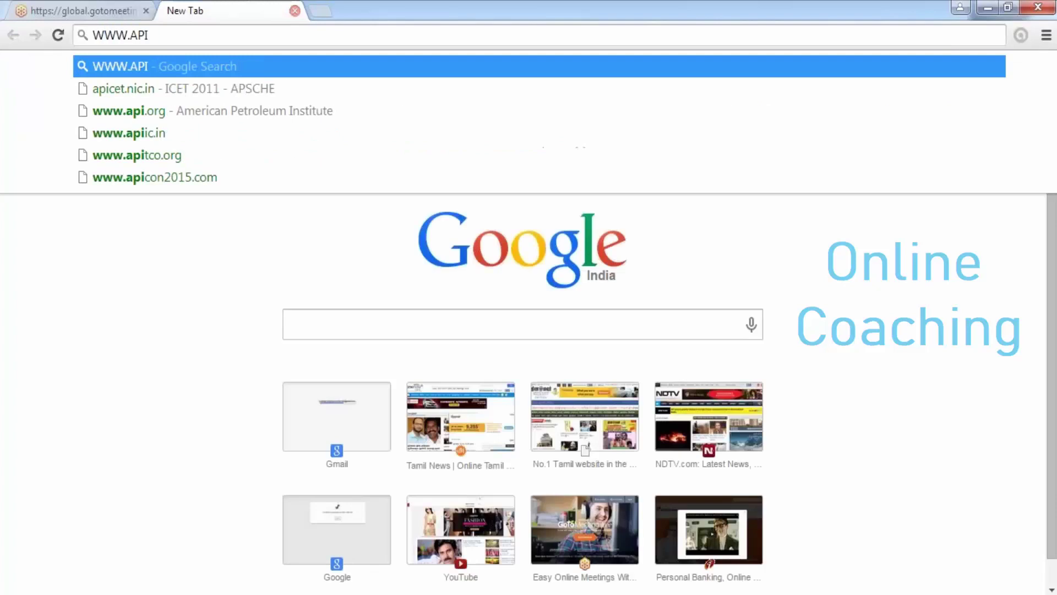
{"action": "type", "text": ".ORG"}
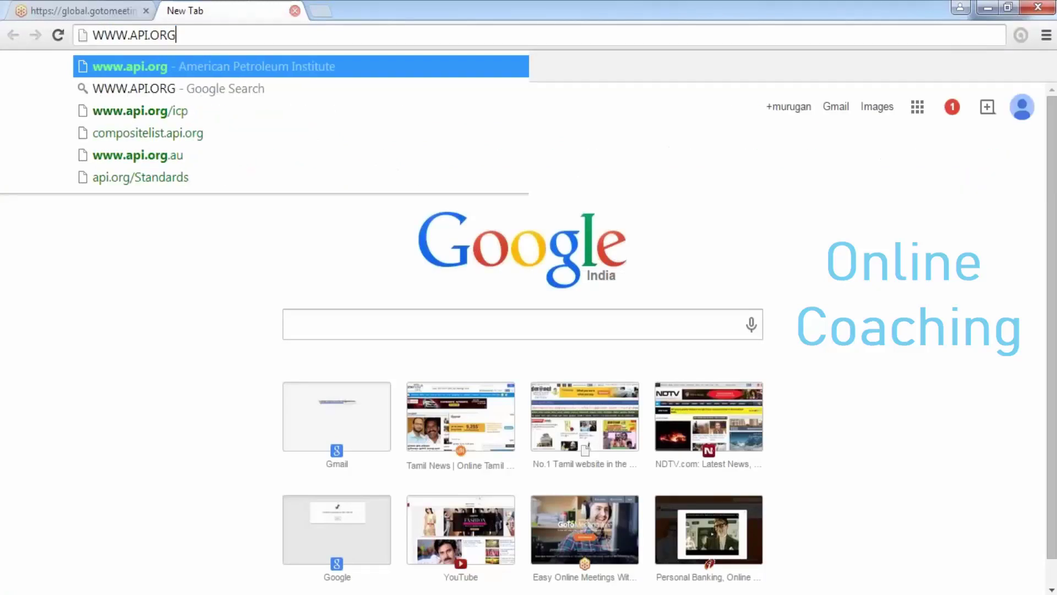
{"action": "key", "text": "Return"}
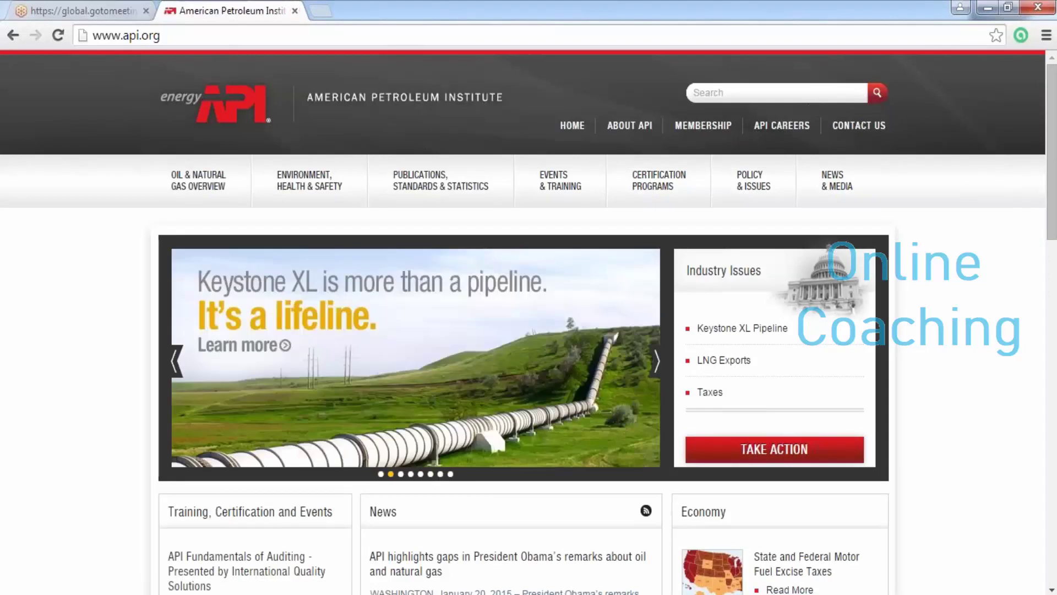
- Replace the American Petroleum Institute page with the google.com home page in the same tab
{"action": "key", "text": "ctrl+l"}
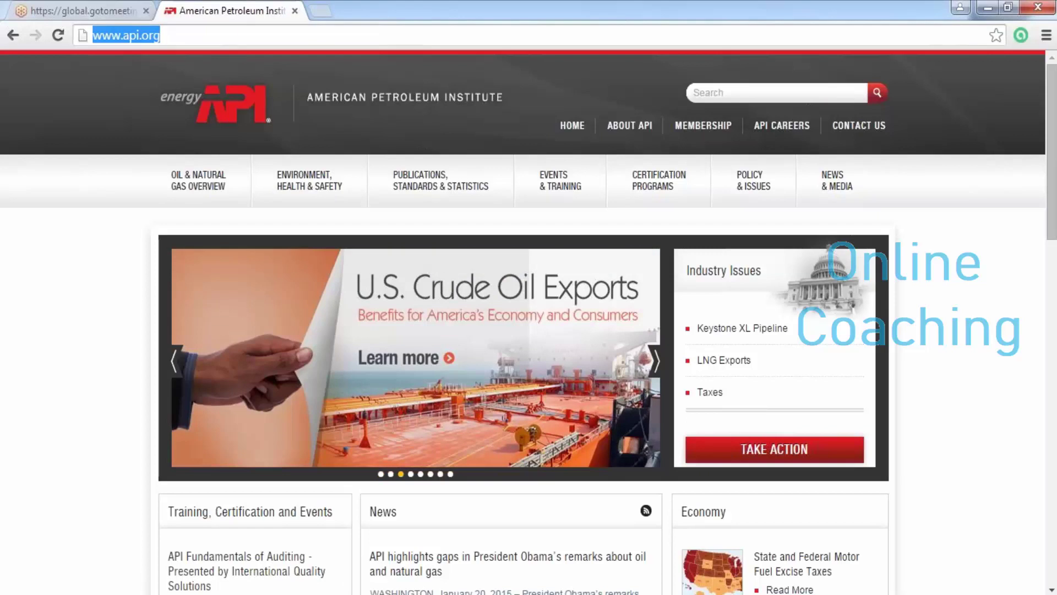
{"action": "type", "text": "GOOgle.com"}
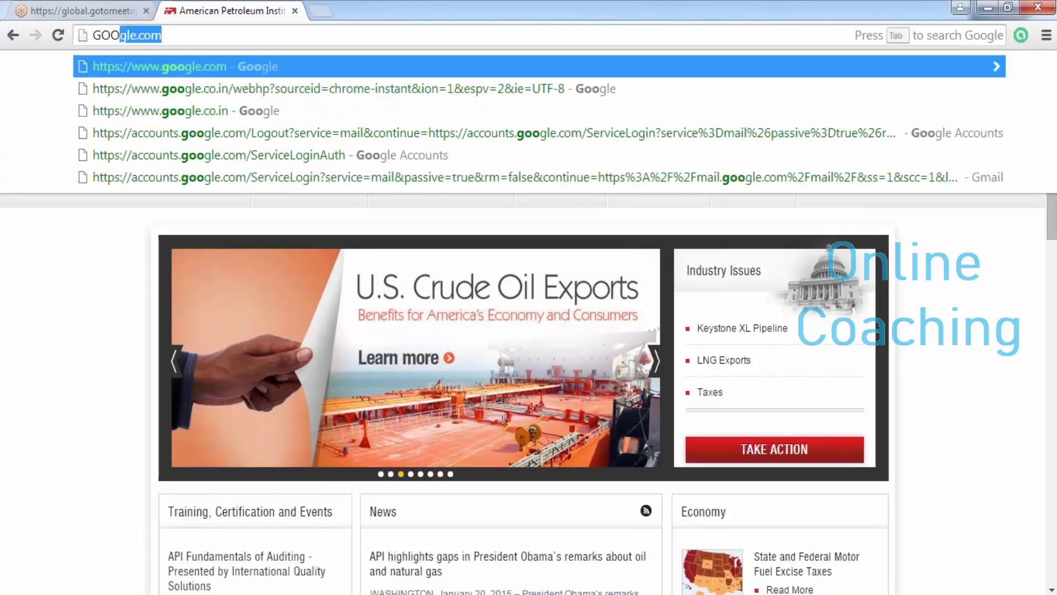
{"action": "key", "text": "Return"}
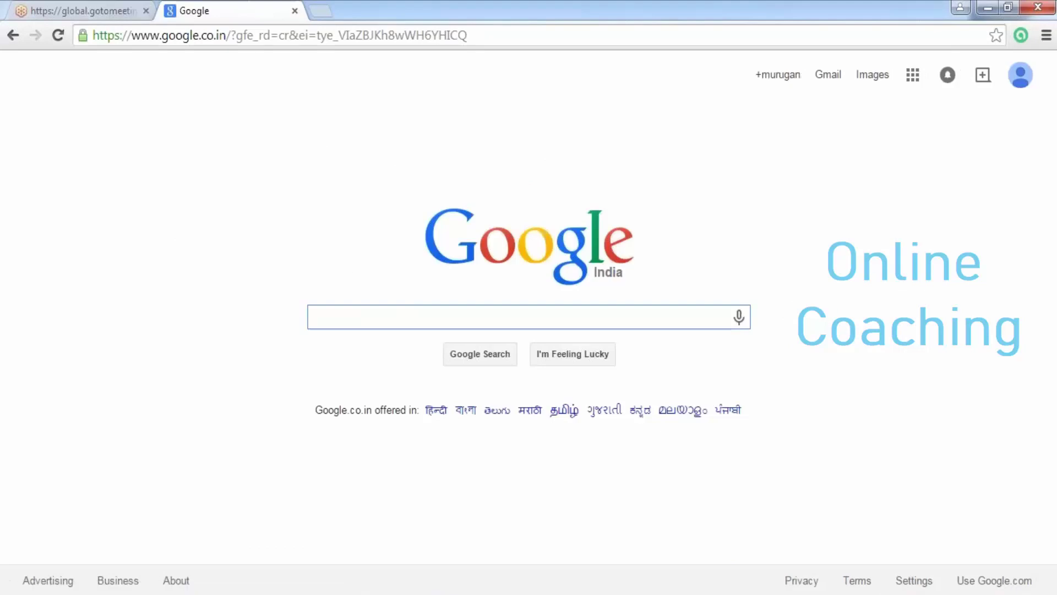
{"action": "type", "text": "qu"}
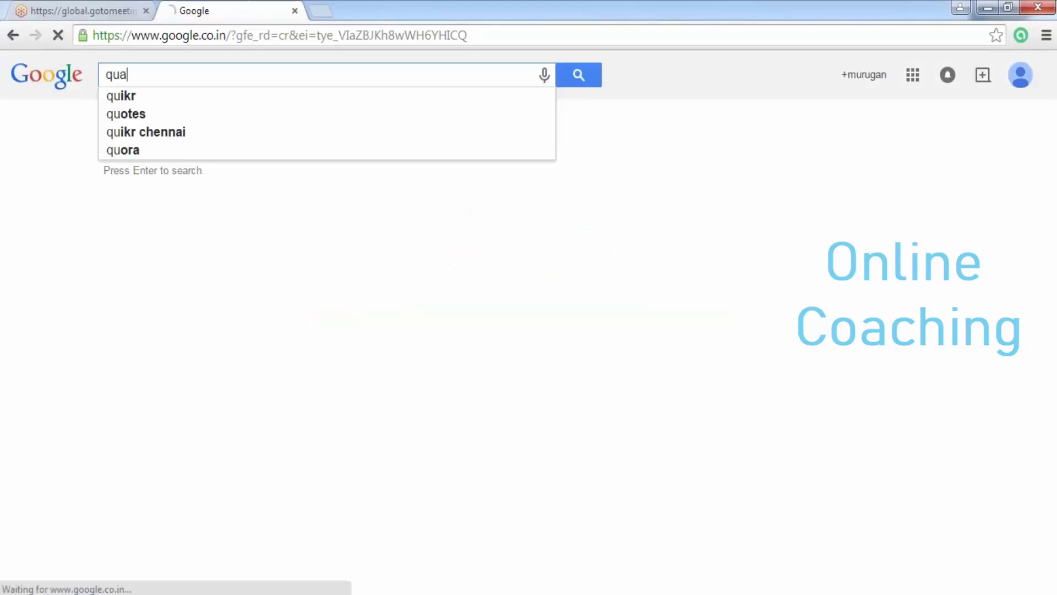
{"action": "type", "text": "a"}
{"action": "key", "text": "BackSpace"}
{"action": "key", "text": "BackSpace"}
{"action": "key", "text": "BackSpace"}
- Search Google for "oil volume conversion" and look through the first page of results
{"action": "type", "text": "oi"}
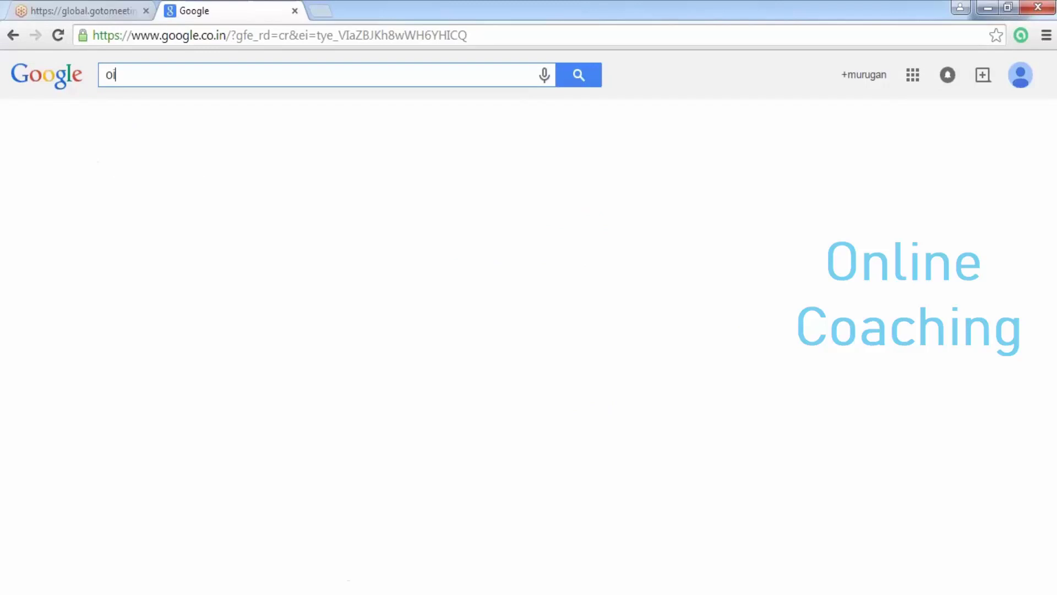
{"action": "type", "text": "l "}
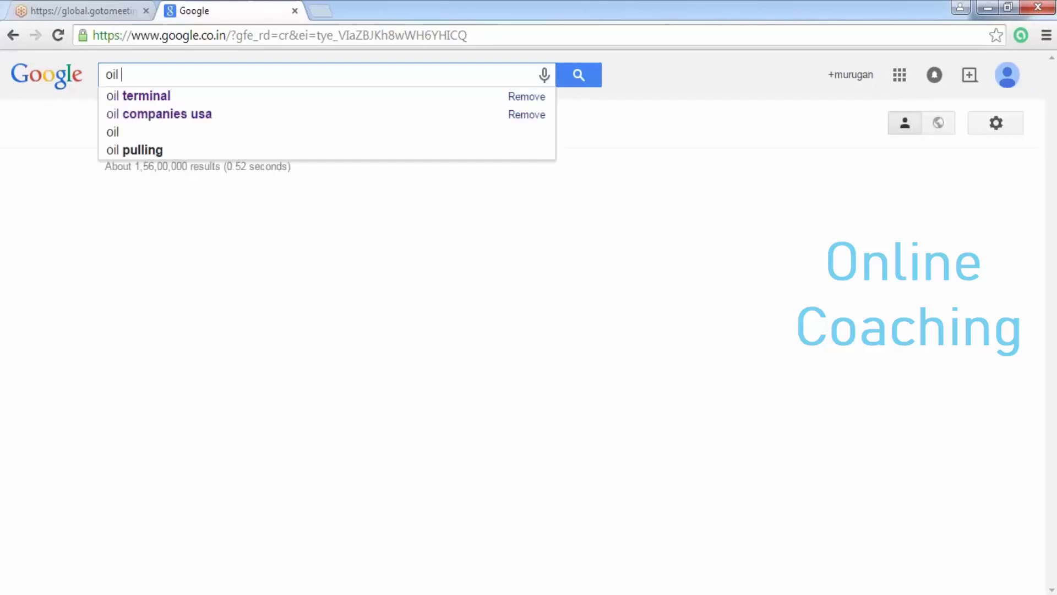
{"action": "type", "text": "q"}
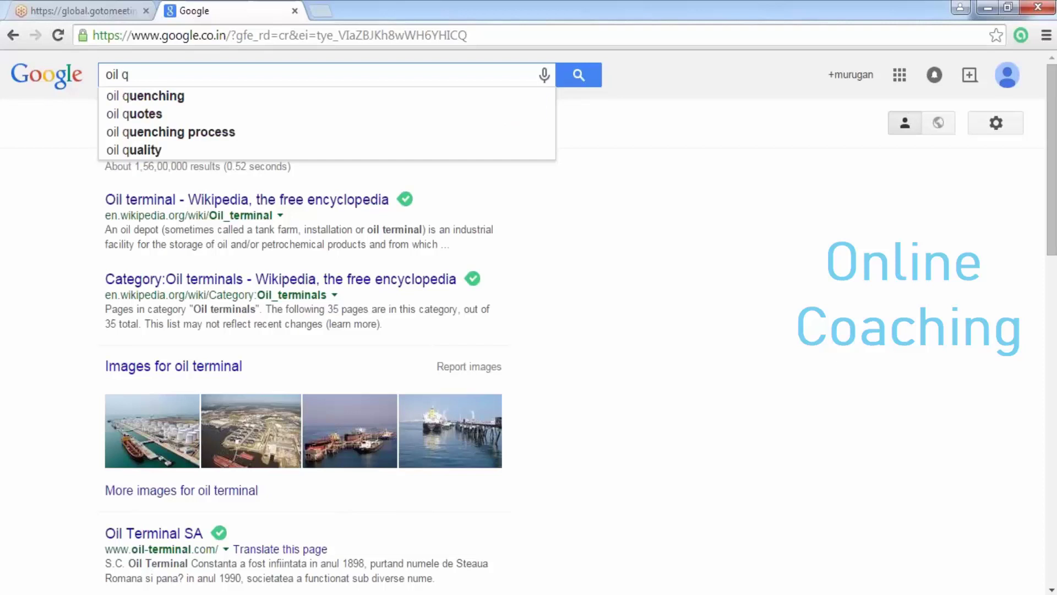
{"action": "type", "text": "ua"}
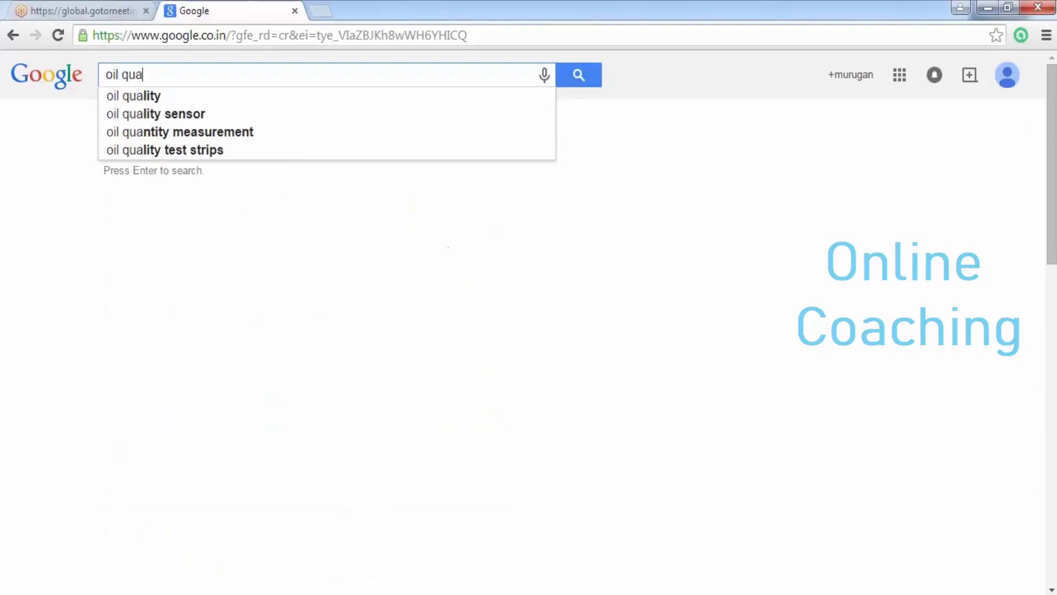
{"action": "type", "text": "ntity "}
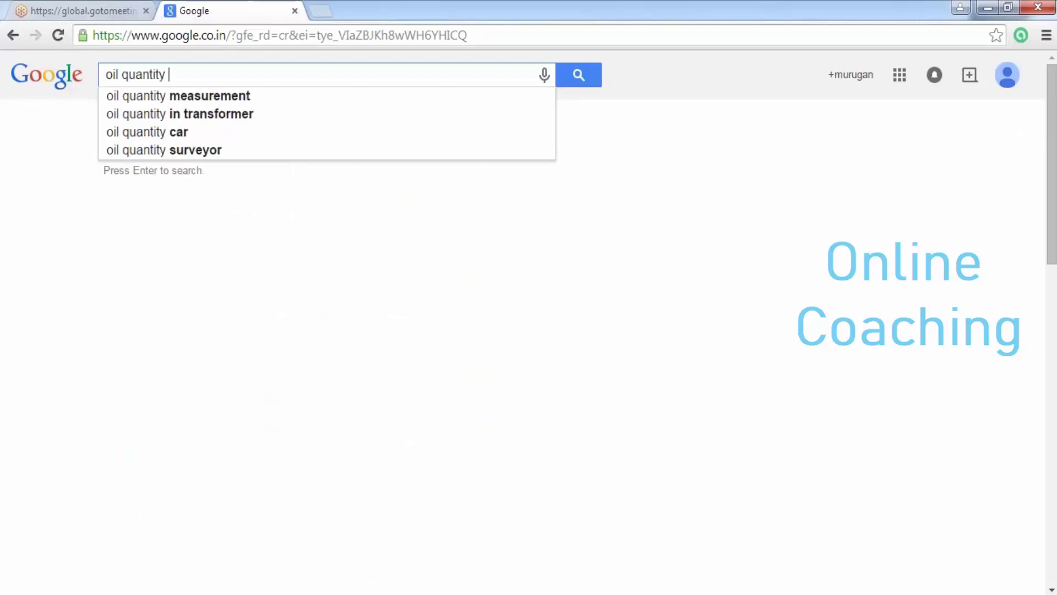
{"action": "type", "text": "co"}
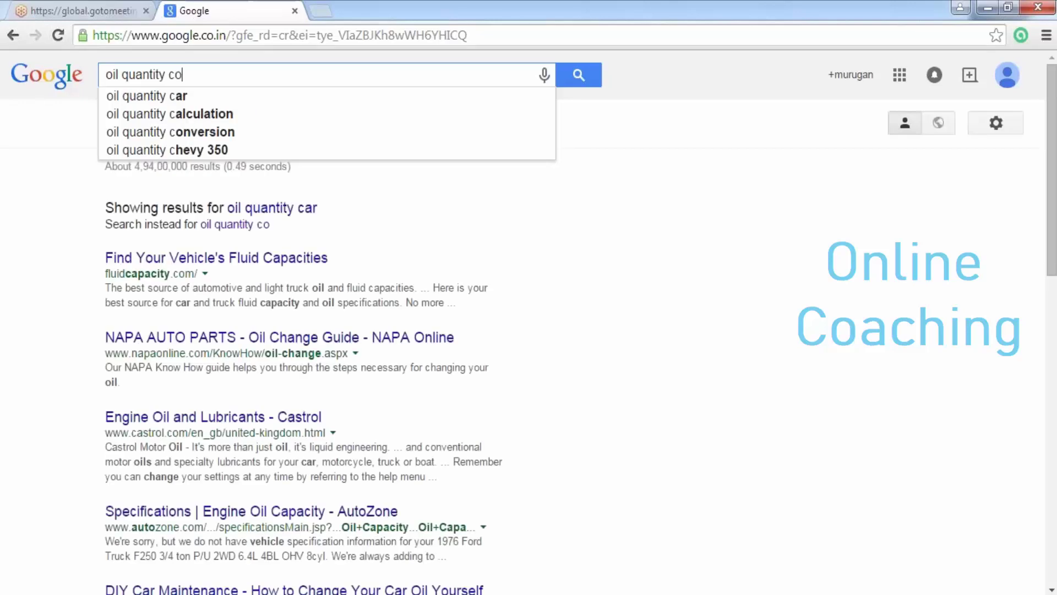
{"action": "type", "text": "nv"}
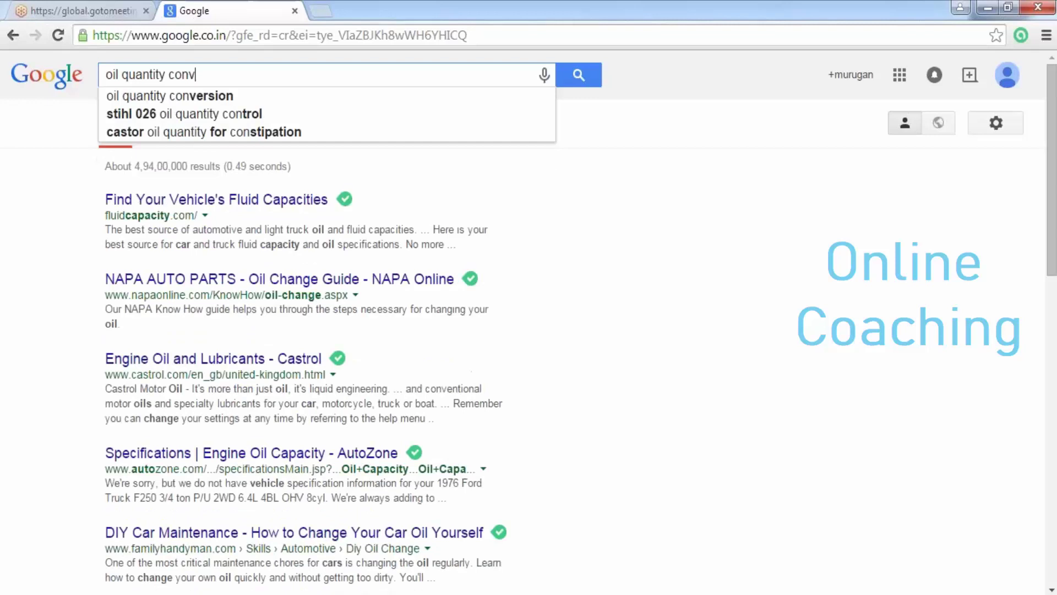
{"action": "key", "text": "Down"}
{"action": "key", "text": "Return"}
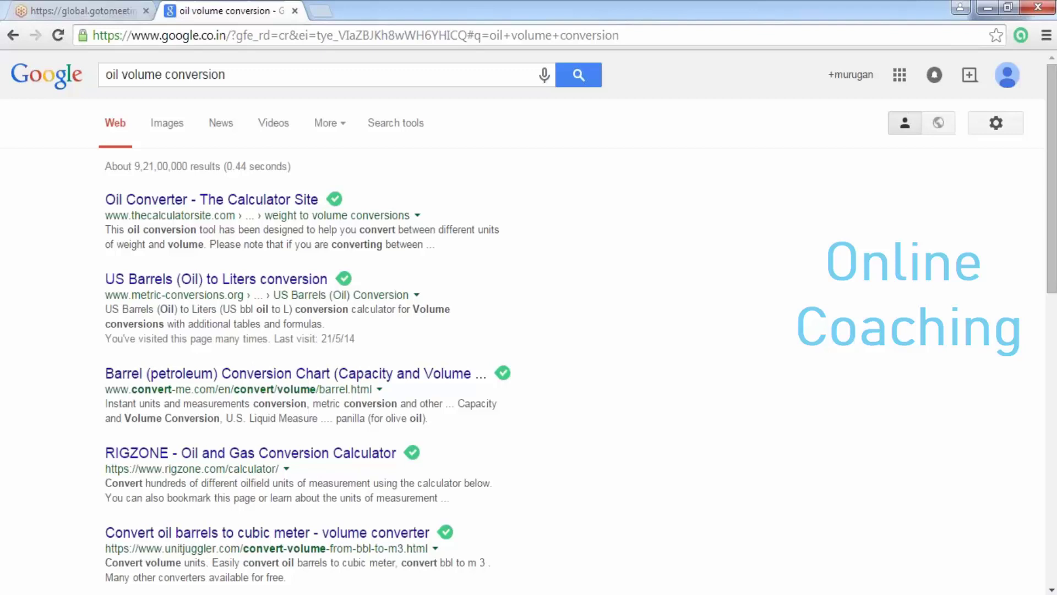
{"action": "key", "text": "Page_Down"}
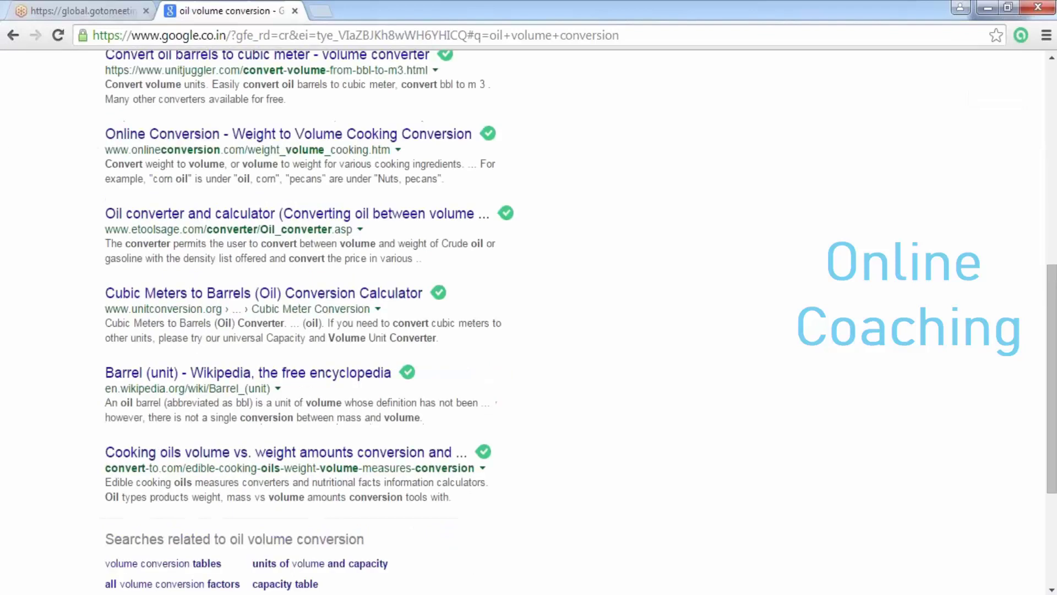
{"action": "key", "text": "Page_Down"}
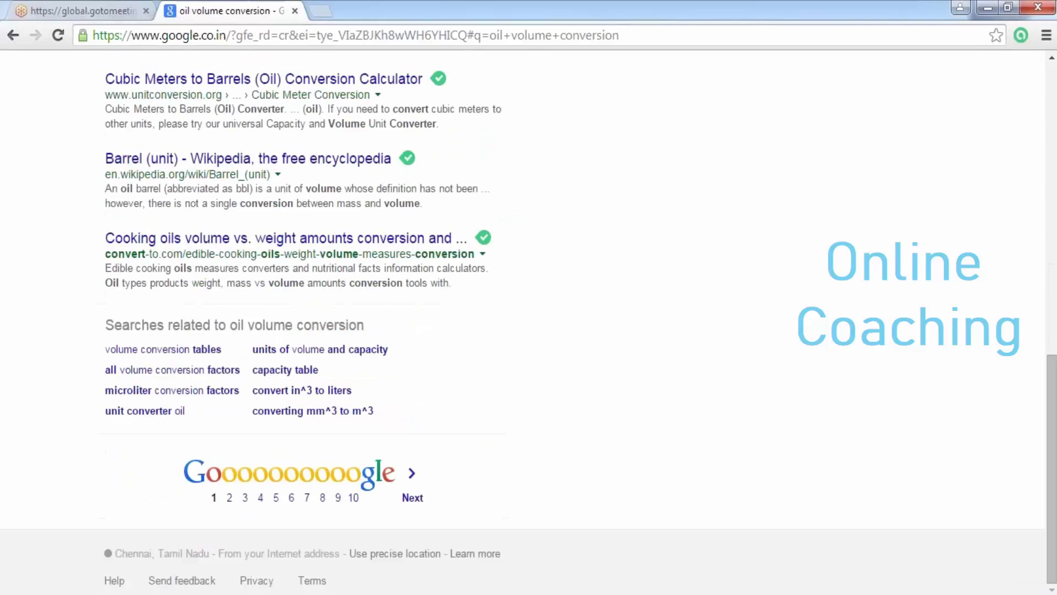
{"action": "key", "text": "Home"}
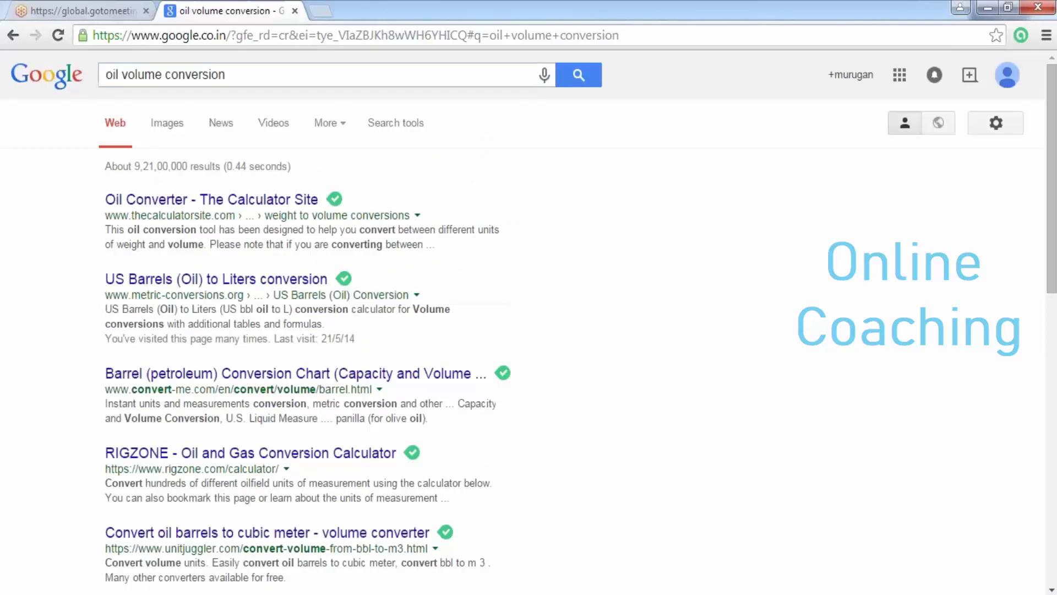
- Replace the search term with "quantware" and run the search
{"action": "key", "text": "BackSpace"}
{"action": "key", "text": "BackSpace"}
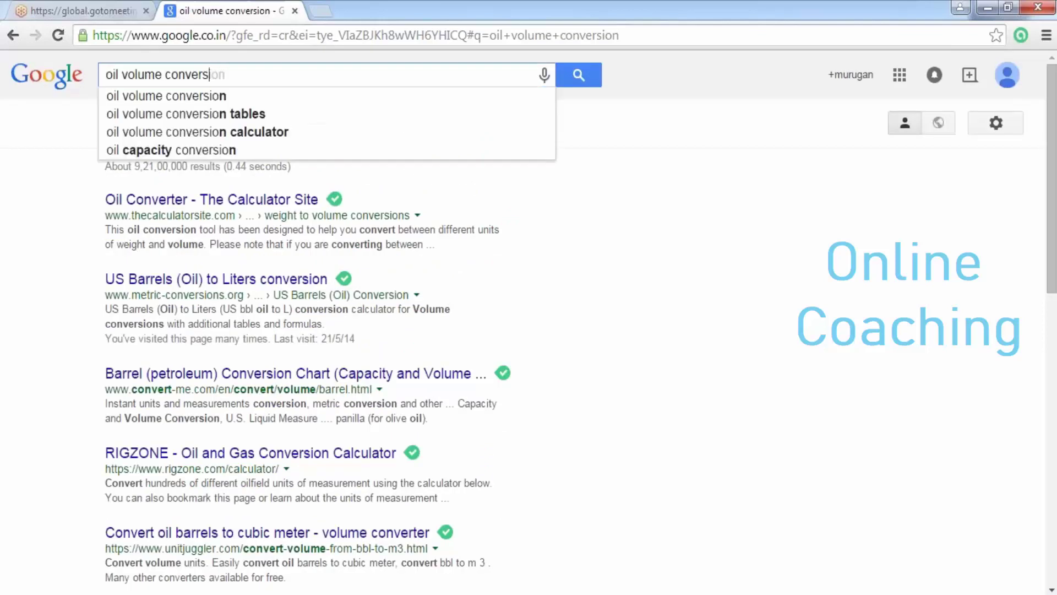
{"action": "key", "text": "ctrl+BackSpace"}
{"action": "key", "text": "ctrl+BackSpace"}
{"action": "key", "text": "ctrl+BackSpace"}
{"action": "type", "text": "q"}
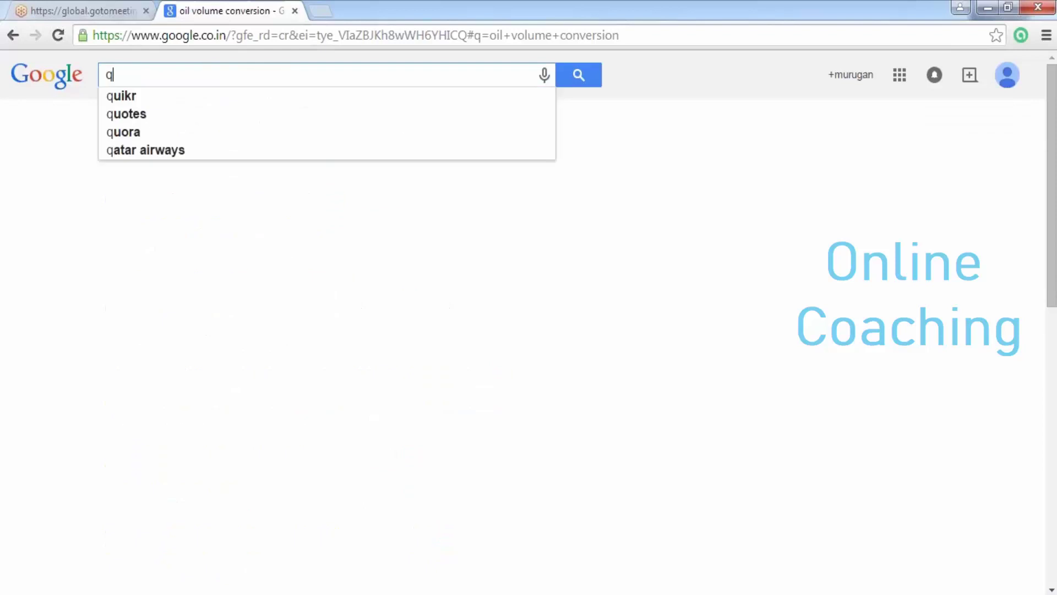
{"action": "type", "text": "uan"}
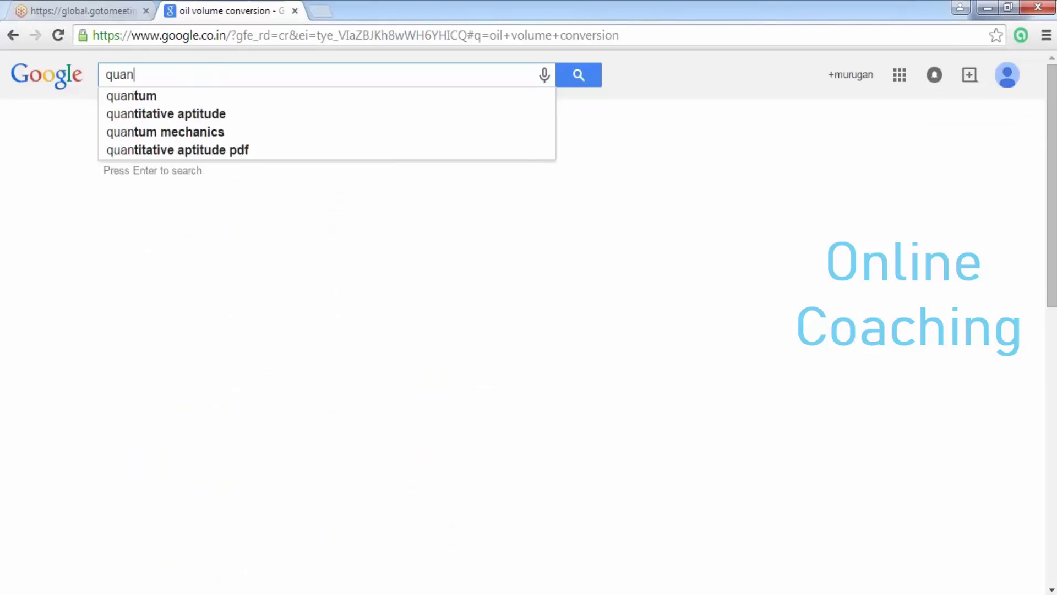
{"action": "type", "text": "twa"}
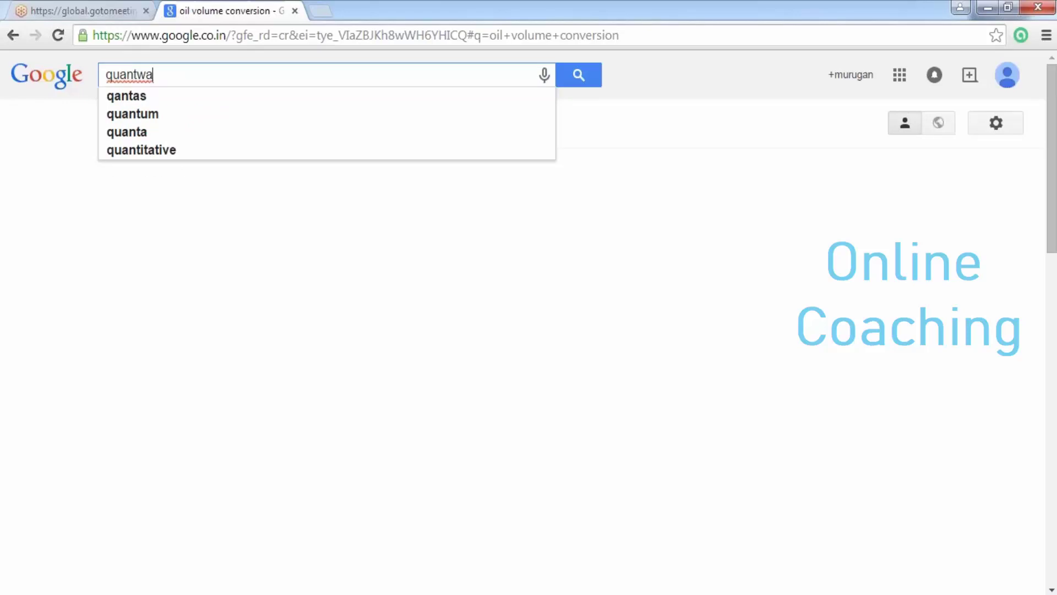
{"action": "type", "text": "re"}
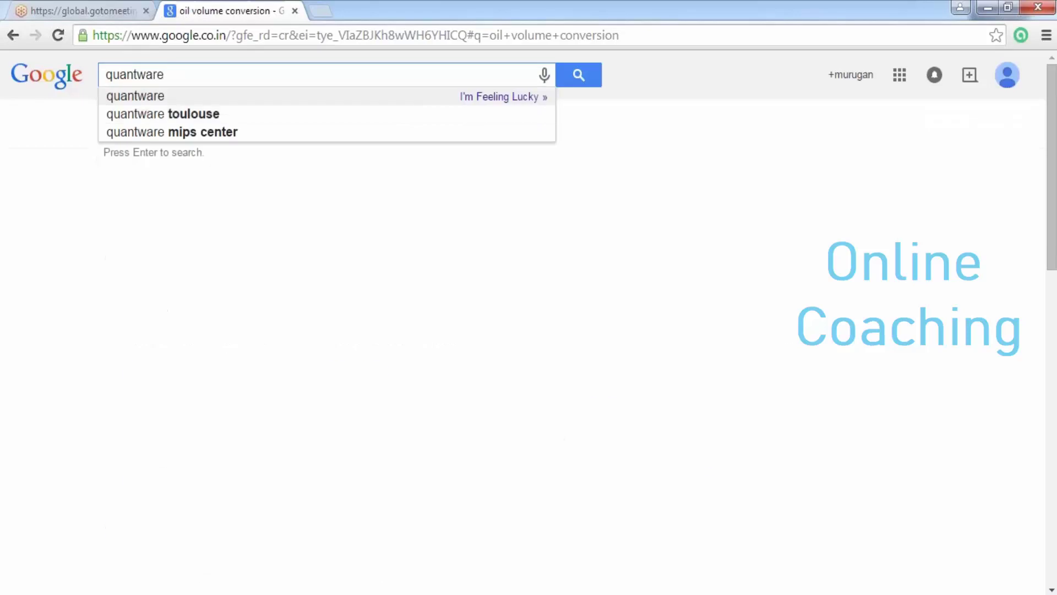
{"action": "key", "text": "Return"}
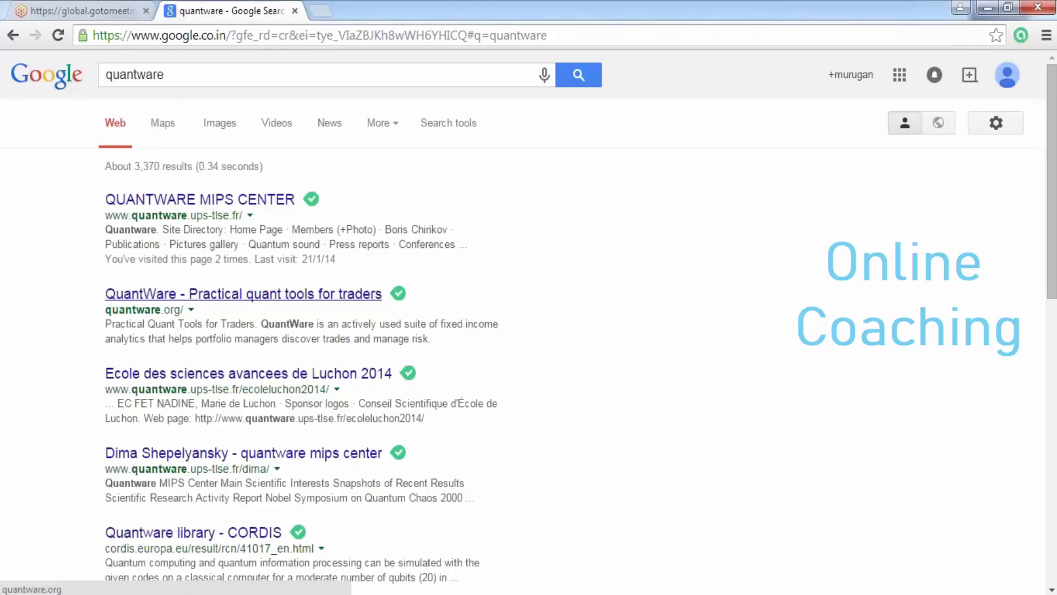
- View the result "QuantWare - Practical quant tools for traders" in a new tab, then close that tab
{"action": "left_click", "coordinate": [244, 293]}
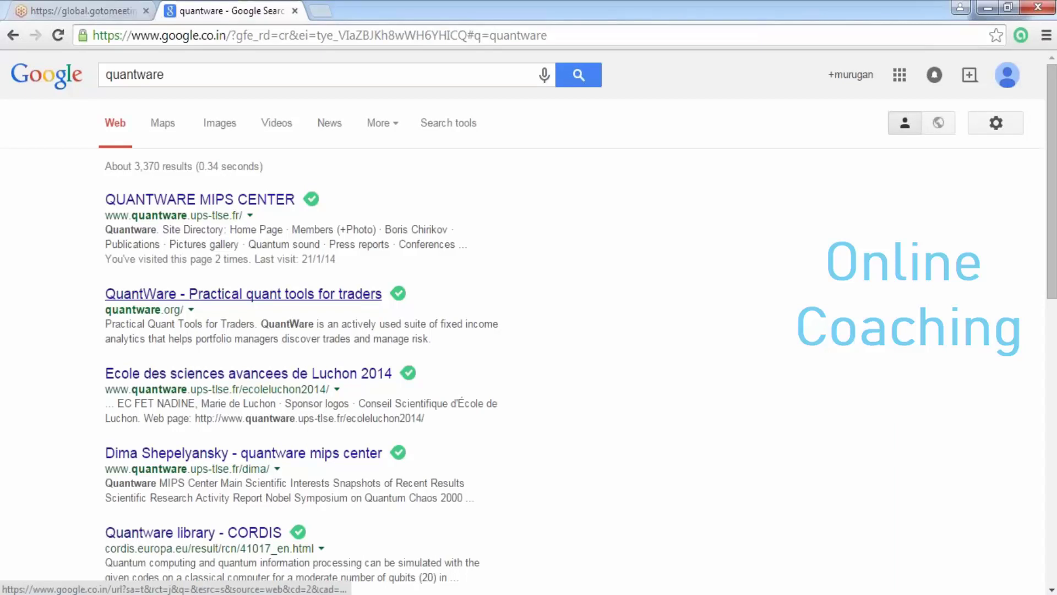
{"action": "right_click", "coordinate": [184, 293]}
{"action": "left_click", "coordinate": [231, 301]}
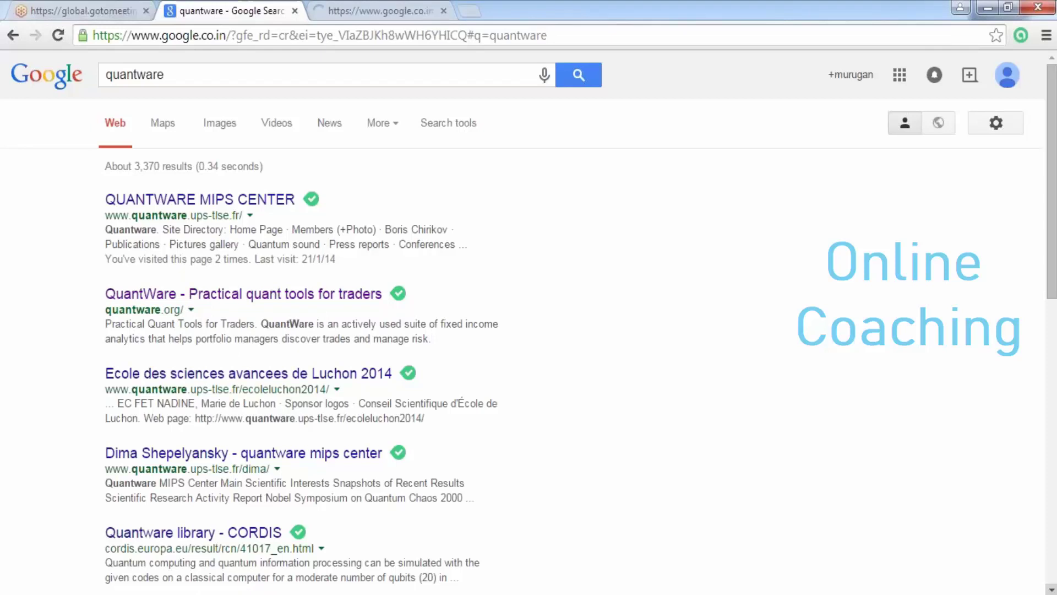
{"action": "scroll", "coordinate": [529, 322], "scroll_direction": "down", "scroll_amount": 1}
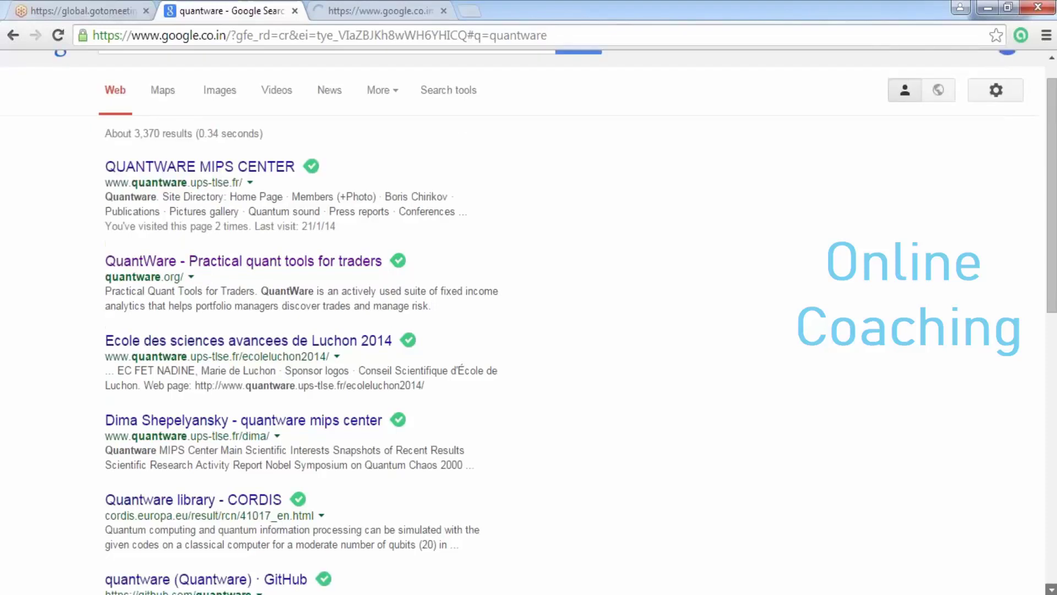
{"action": "scroll", "coordinate": [529, 322], "scroll_direction": "down", "scroll_amount": 5}
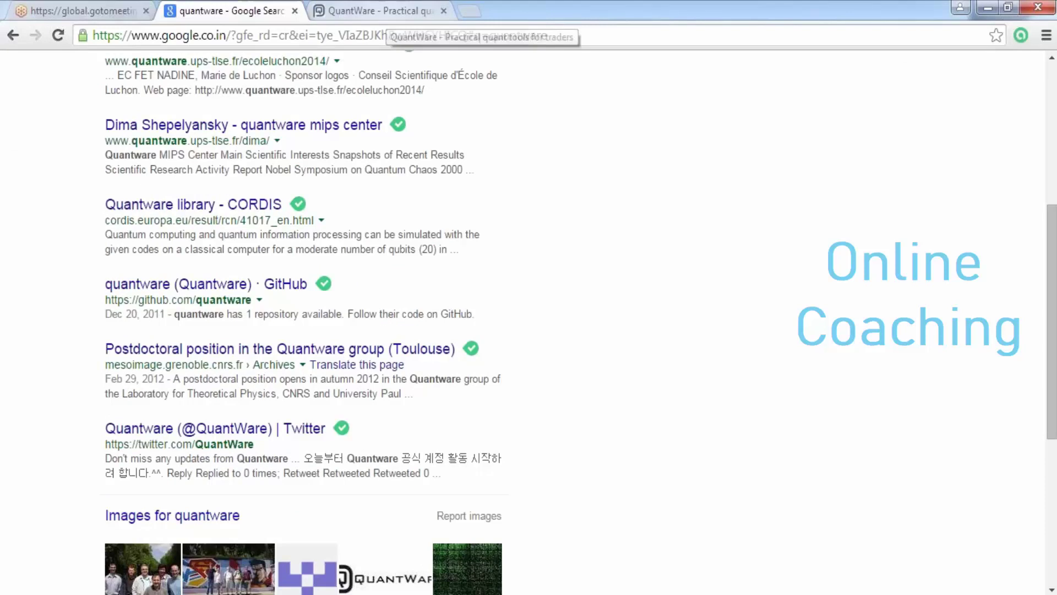
{"action": "left_click", "coordinate": [386, 10]}
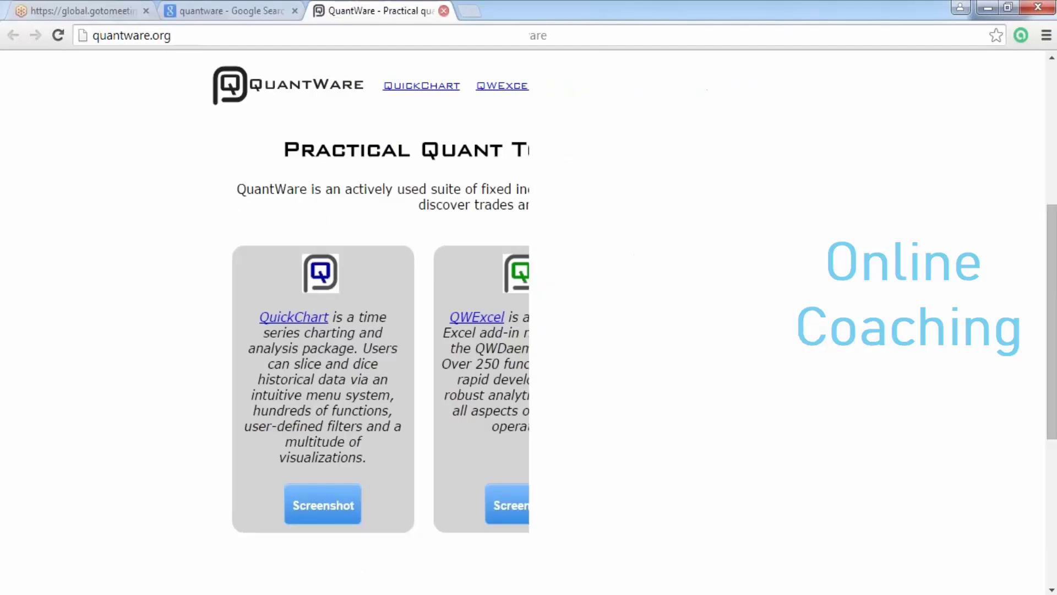
{"action": "left_click", "coordinate": [443, 11]}
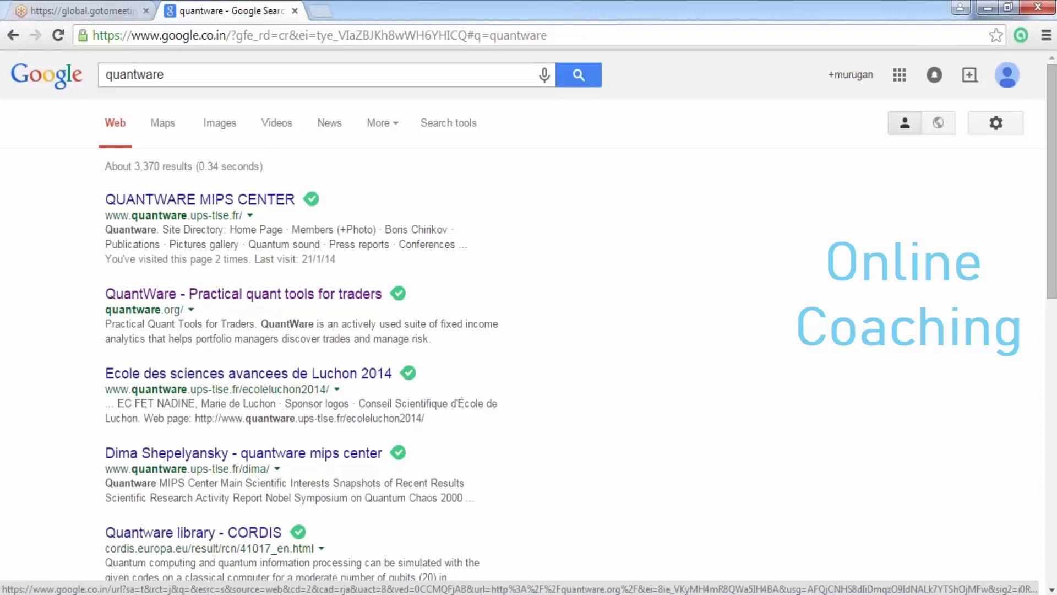
- Search Google for "quantity conversion software", view the first results, then close the search tab
{"action": "left_click", "coordinate": [165, 75]}
{"action": "key", "text": "BackSpace"}
{"action": "key", "text": "BackSpace"}
{"action": "key", "text": "BackSpace"}
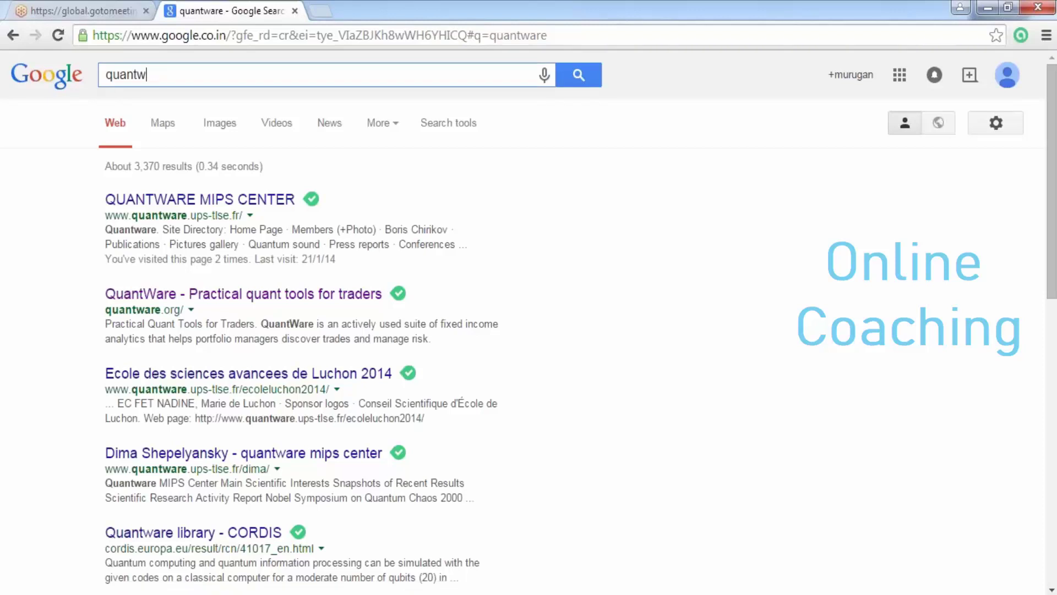
{"action": "key", "text": "BackSpace"}
{"action": "type", "text": "i"}
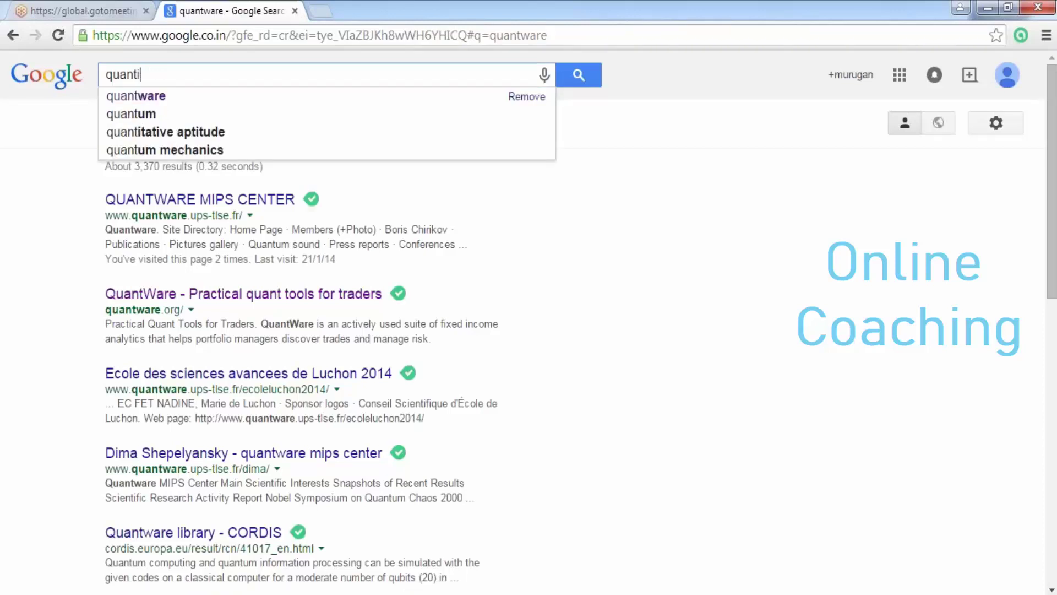
{"action": "type", "text": "ty con"}
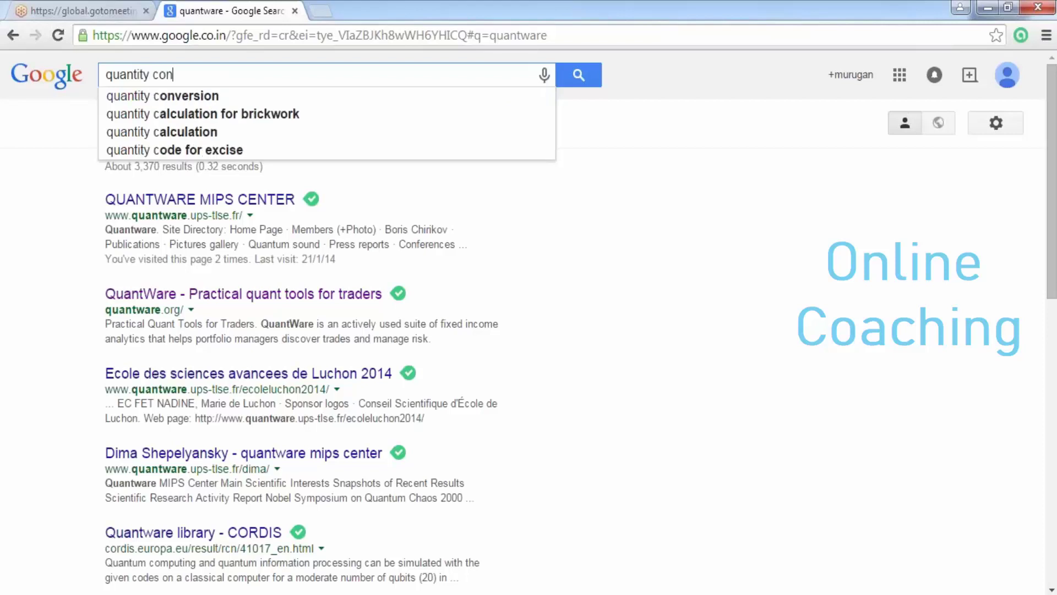
{"action": "type", "text": "versi"}
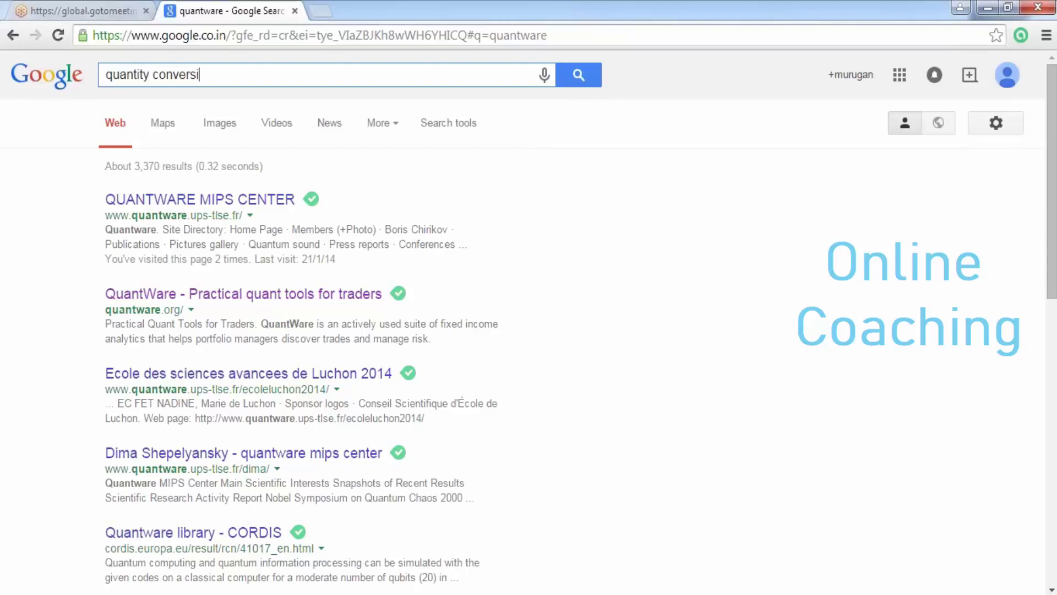
{"action": "type", "text": "on "}
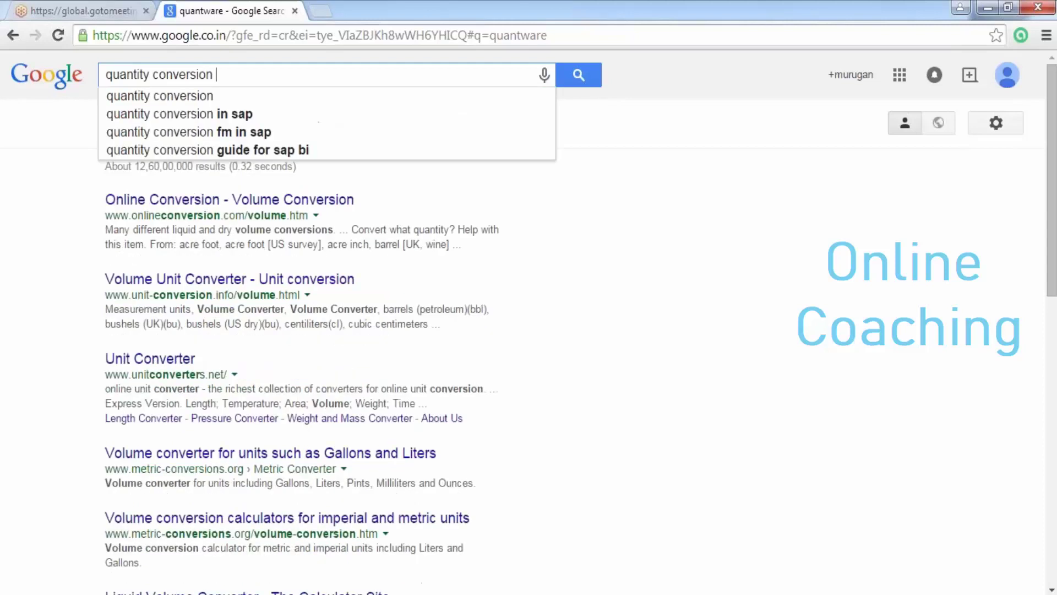
{"action": "type", "text": "software"}
{"action": "key", "text": "Return"}
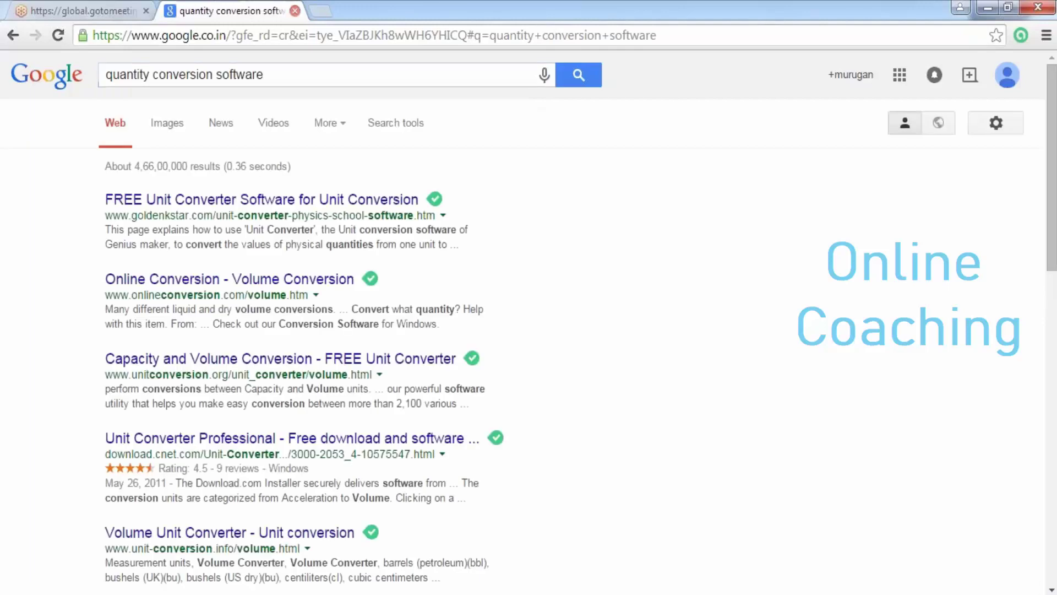
{"action": "left_click", "coordinate": [295, 11]}
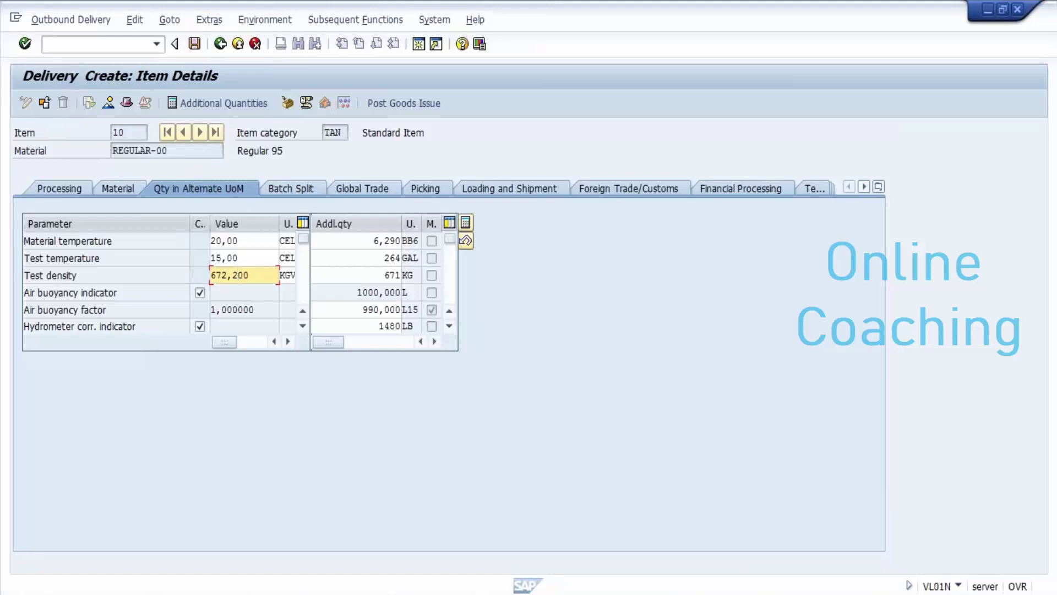
- Back in SAP, examine the test temperature and the GAL, L and L15 additional quantities of delivery item 10
{"action": "left_click", "coordinate": [216, 257]}
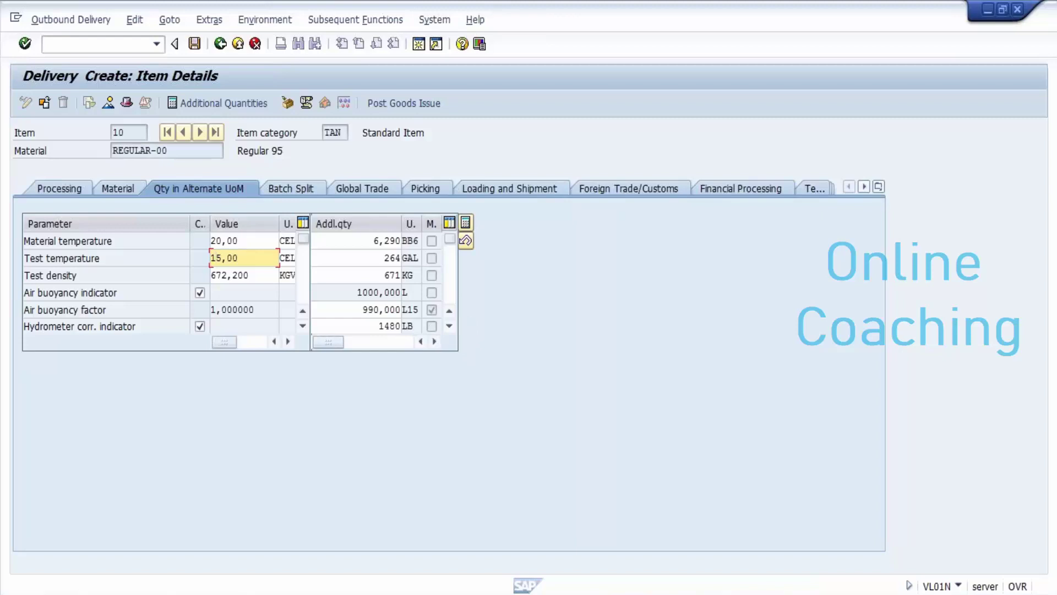
{"action": "left_click", "coordinate": [386, 258]}
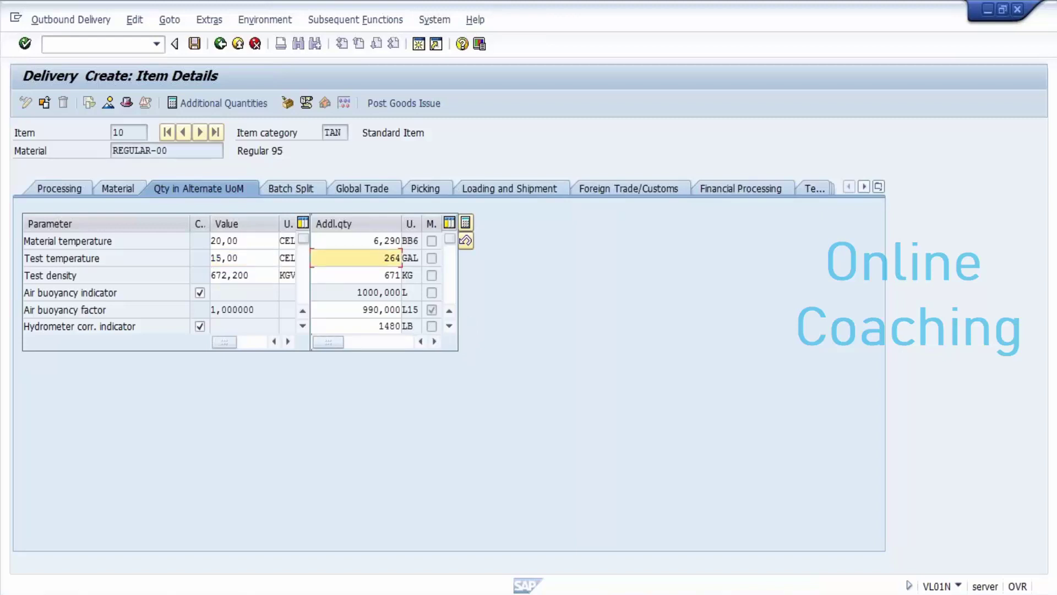
{"action": "left_click", "coordinate": [380, 292]}
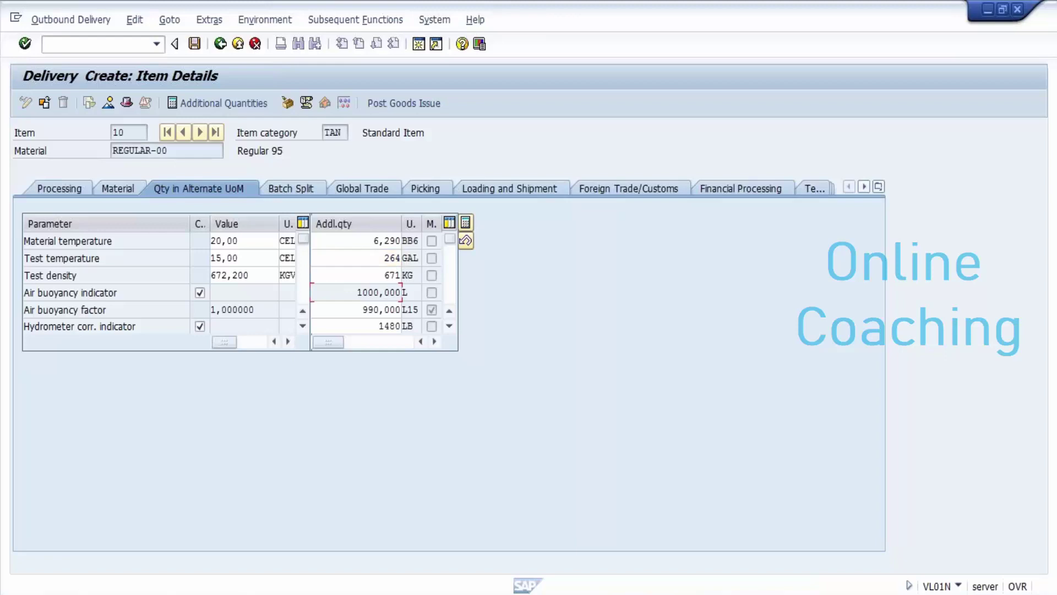
{"action": "left_click", "coordinate": [379, 310]}
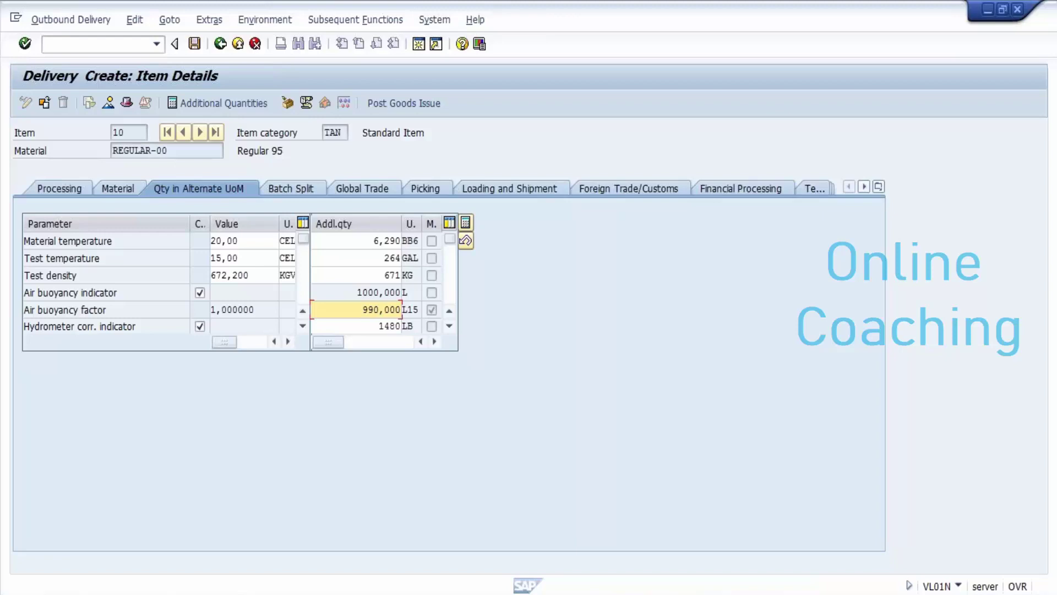
{"action": "left_click", "coordinate": [385, 258]}
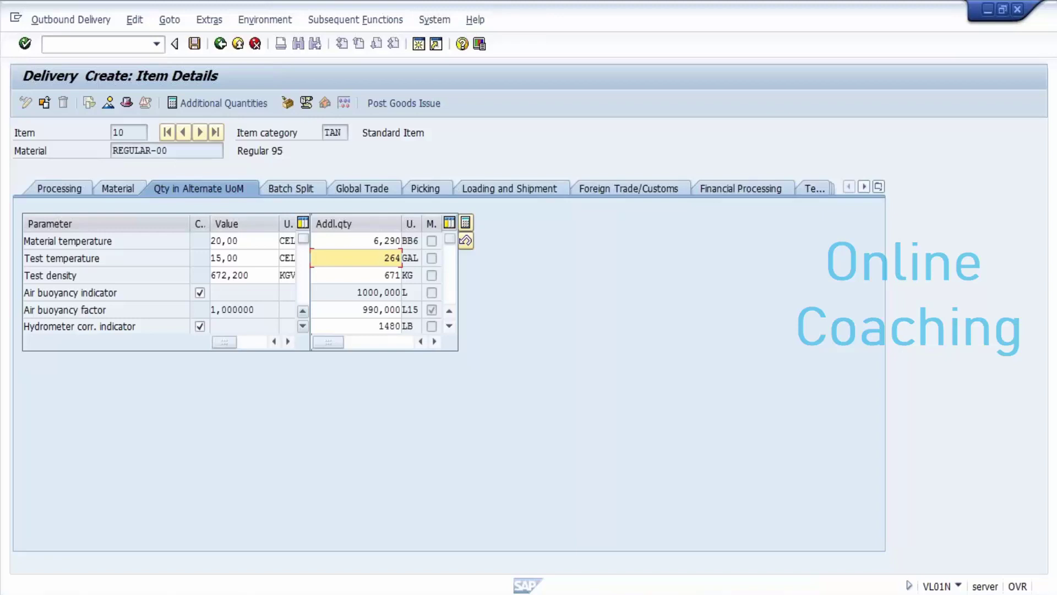
{"action": "left_click", "coordinate": [358, 292]}
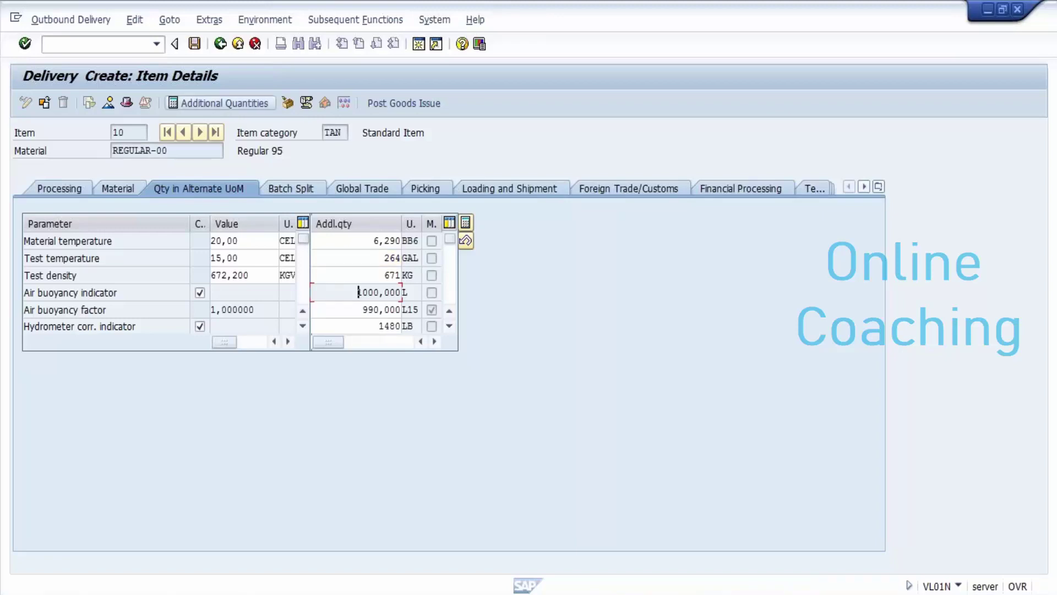
- Return to the delivery overview and set the delivery quantity of item REGULAR-00 to 900 L
{"action": "left_click", "coordinate": [221, 43]}
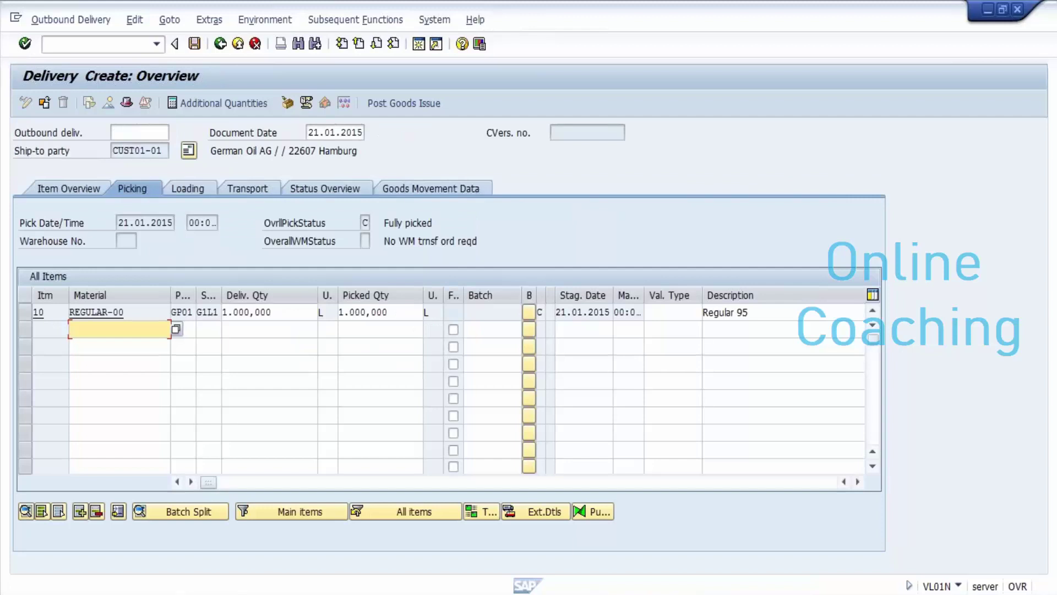
{"action": "left_click", "coordinate": [271, 311]}
{"action": "key", "text": "BackSpace"}
{"action": "key", "text": "BackSpace"}
{"action": "key", "text": "BackSpace"}
{"action": "key", "text": "BackSpace"}
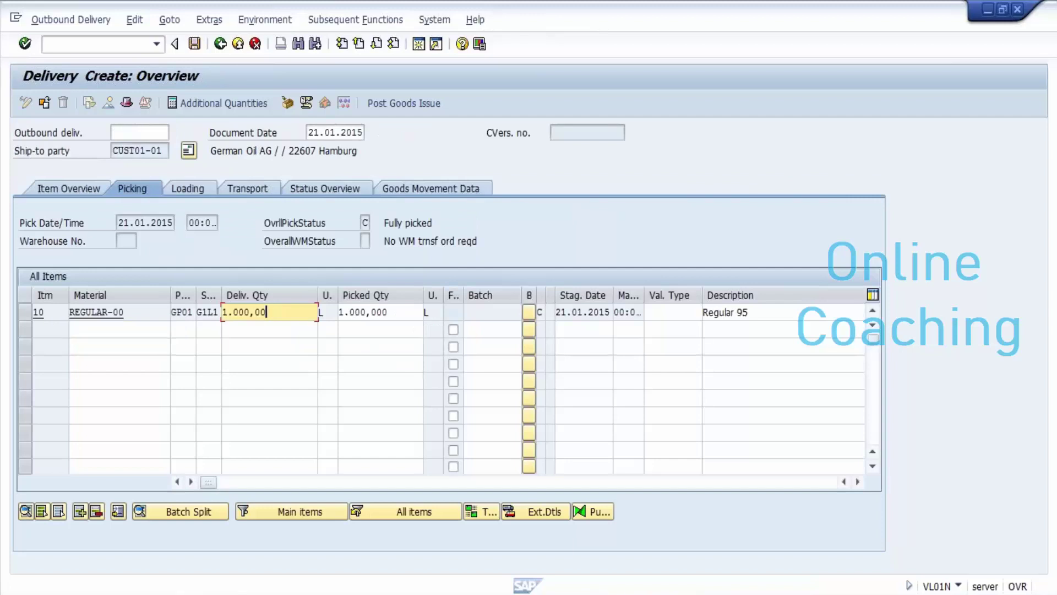
{"action": "key", "text": "BackSpace"}
{"action": "key", "text": "BackSpace"}
{"action": "key", "text": "BackSpace"}
{"action": "key", "text": "BackSpace"}
{"action": "key", "text": "BackSpace"}
{"action": "type", "text": "900"}
- Set the picked quantity of item REGULAR-00 to 900 L and accept the recalculation of its additional quantities
{"action": "left_click", "coordinate": [386, 312]}
{"action": "key", "text": "BackSpace"}
{"action": "key", "text": "BackSpace"}
{"action": "key", "text": "BackSpace"}
{"action": "key", "text": "BackSpace"}
{"action": "key", "text": "BackSpace"}
{"action": "key", "text": "BackSpace"}
{"action": "key", "text": "BackSpace"}
{"action": "key", "text": "BackSpace"}
{"action": "key", "text": "BackSpace"}
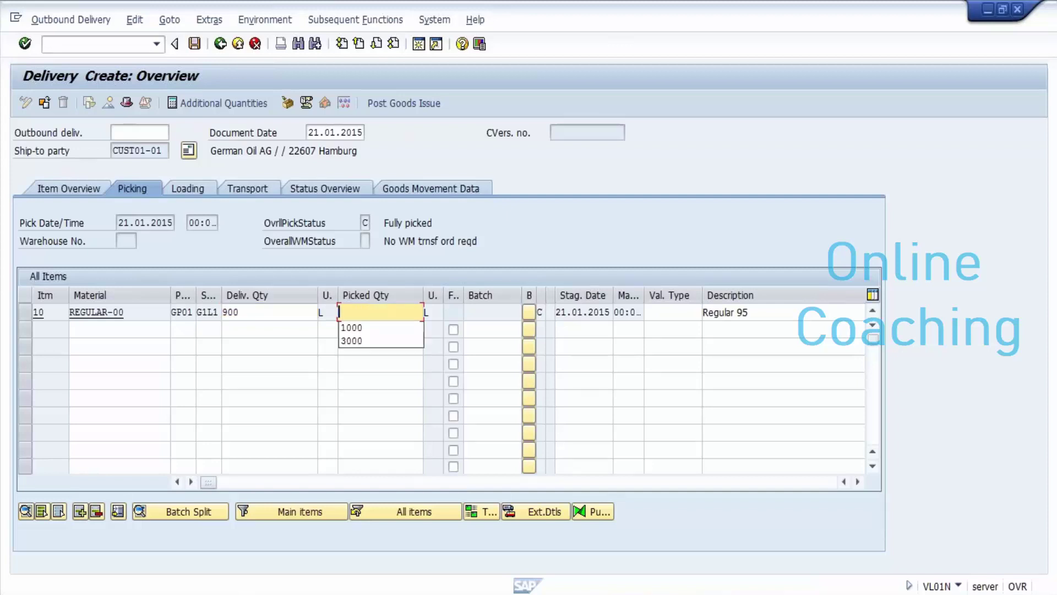
{"action": "type", "text": "900"}
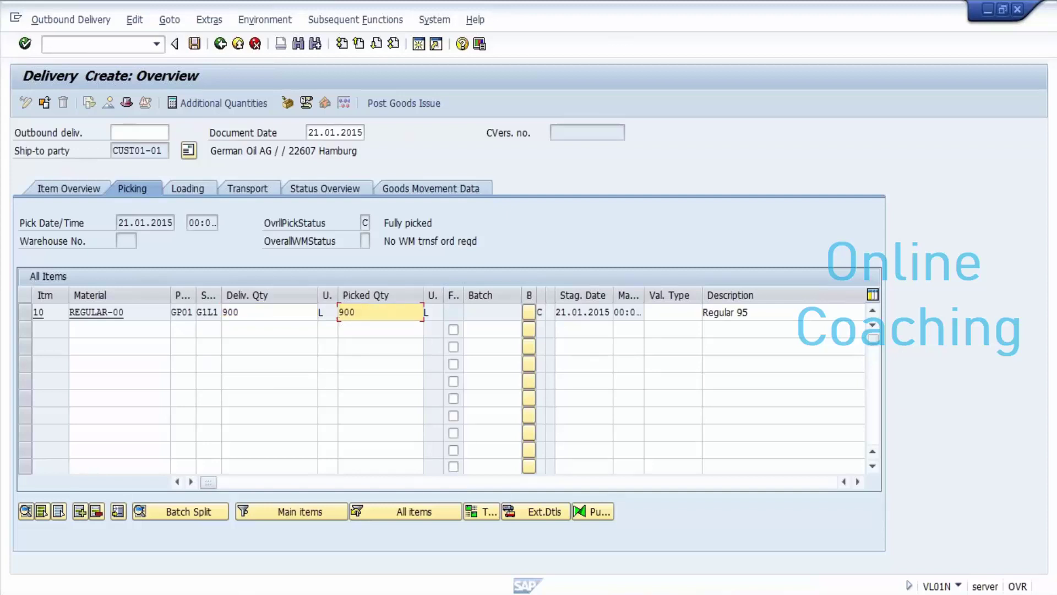
{"action": "key", "text": "Return"}
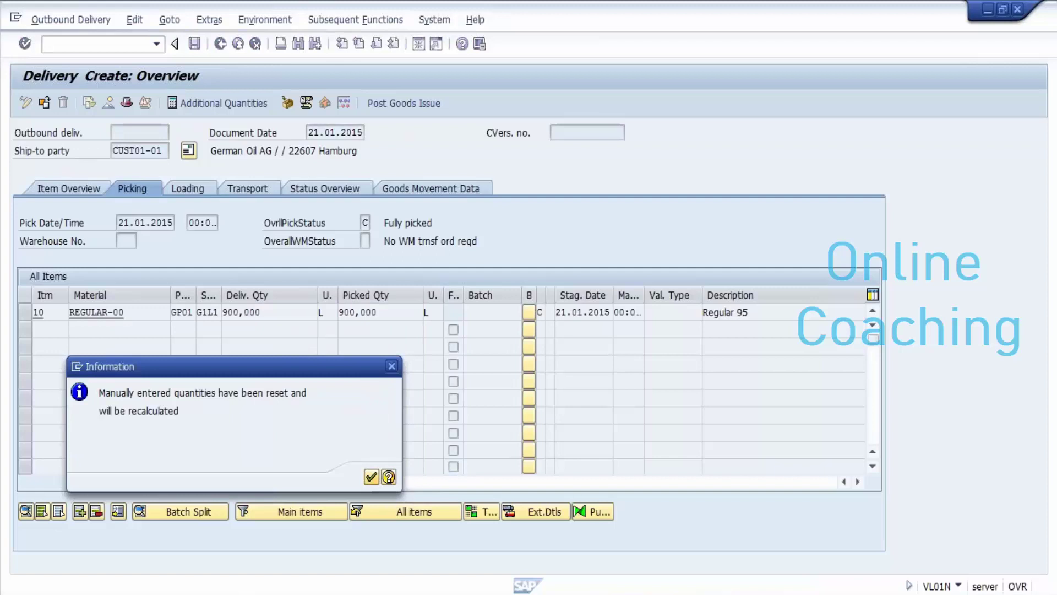
{"action": "key", "text": "Return"}
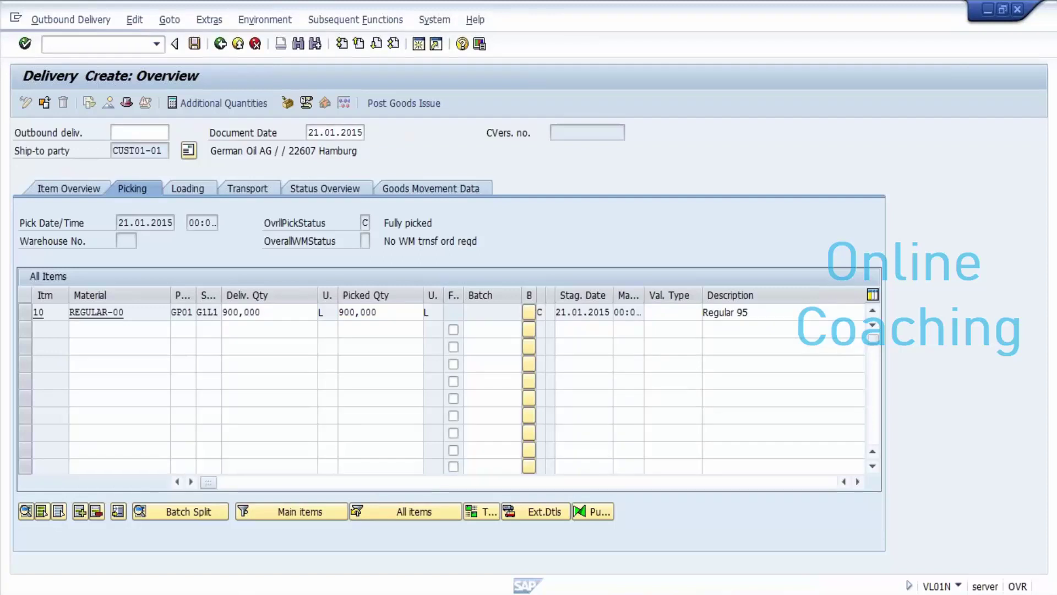
- Open the item's quantities in alternate units of measure and set the L15 additional quantity to 890
{"action": "key", "text": "F2"}
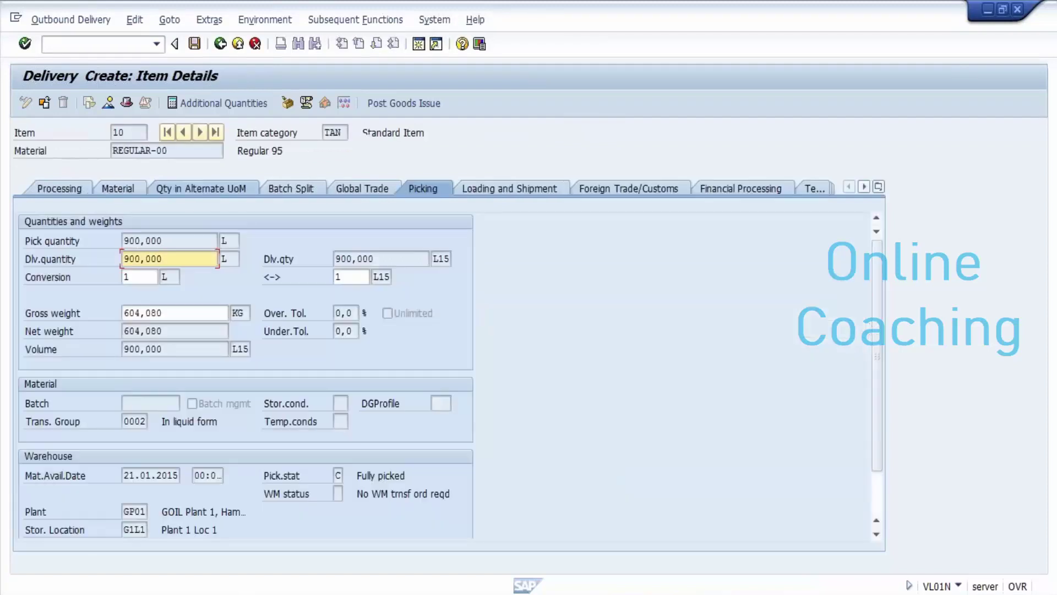
{"action": "left_click", "coordinate": [198, 188]}
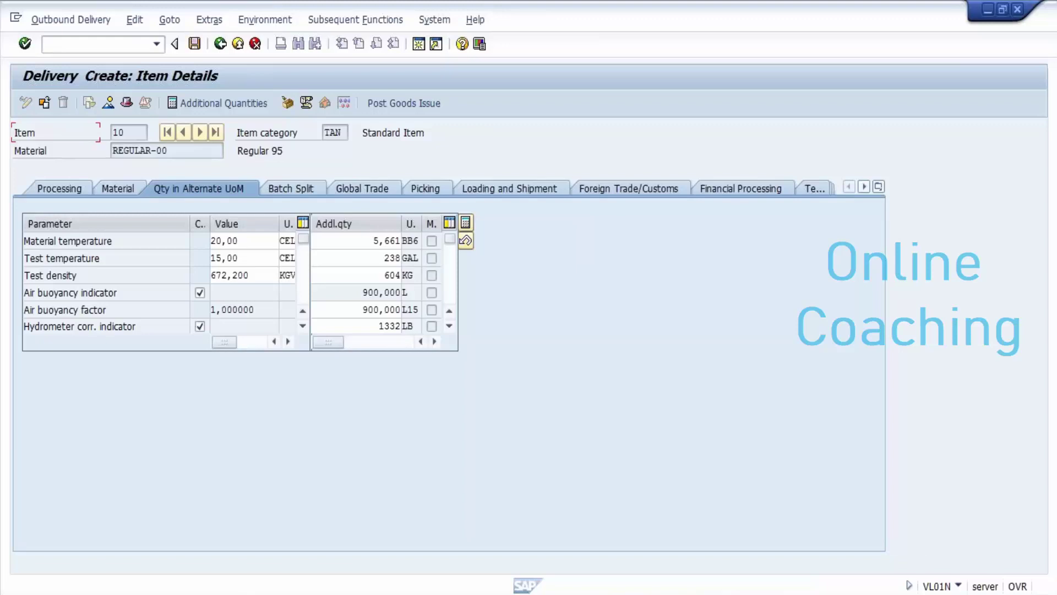
{"action": "left_click", "coordinate": [355, 309]}
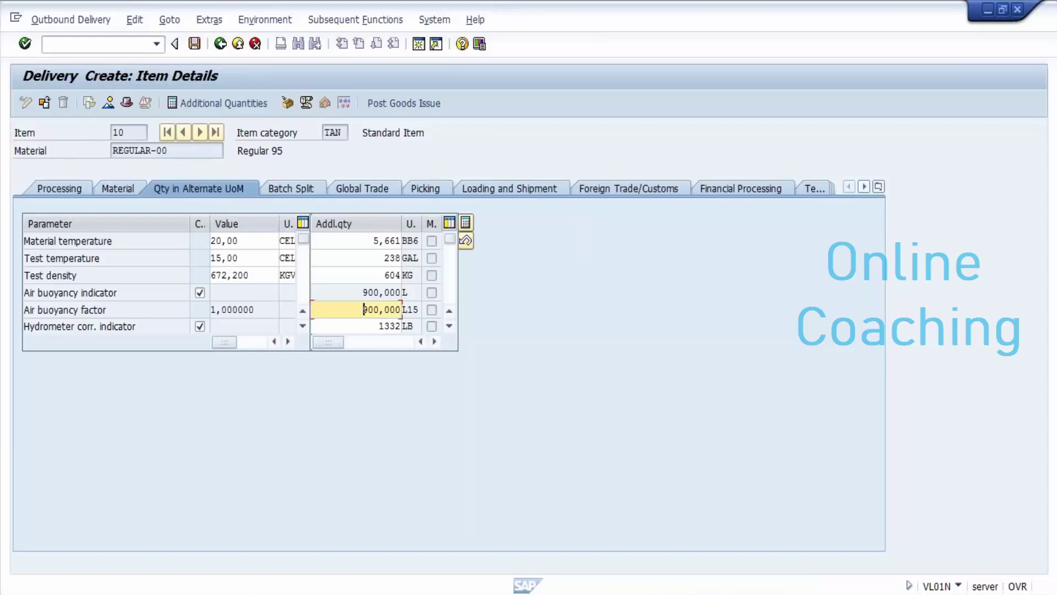
{"action": "key", "text": "Delete"}
{"action": "key", "text": "Delete"}
{"action": "key", "text": "Delete"}
{"action": "key", "text": "Delete"}
{"action": "key", "text": "Delete"}
{"action": "key", "text": "Delete"}
{"action": "key", "text": "Delete"}
{"action": "type", "text": "890"}
{"action": "key", "text": "Return"}
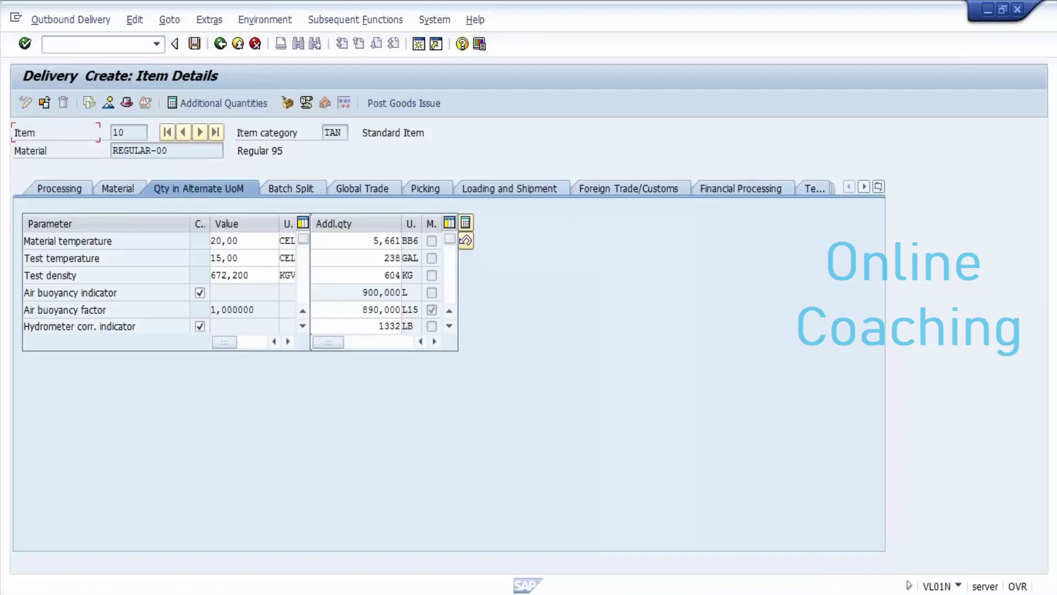
- Examine the item's material temperature, its L15 and LB quantities, and the manual-entry indicator of the L quantity
{"action": "left_click", "coordinate": [238, 240]}
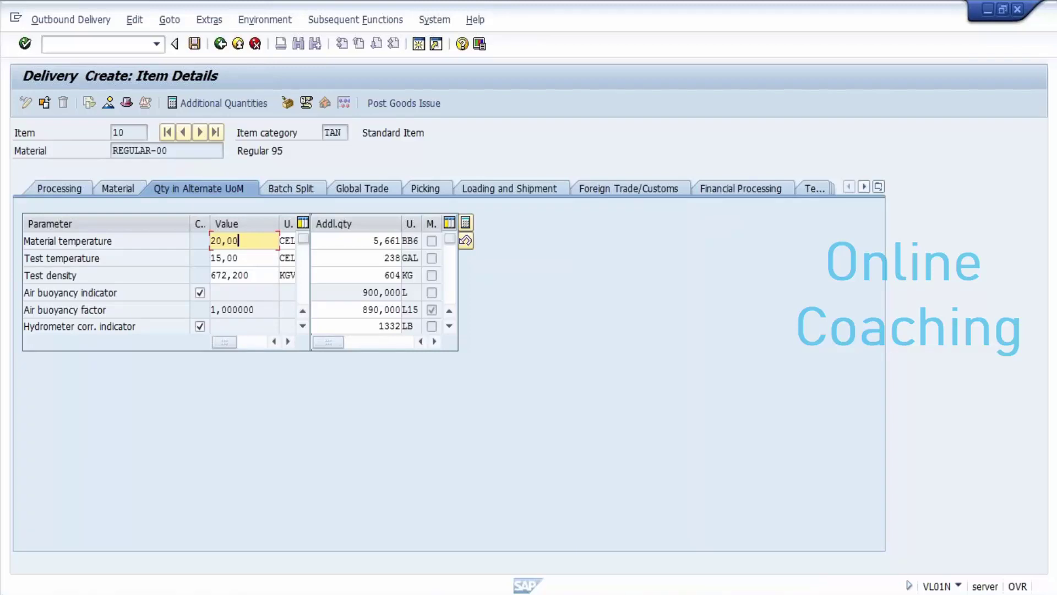
{"action": "left_click", "coordinate": [391, 310]}
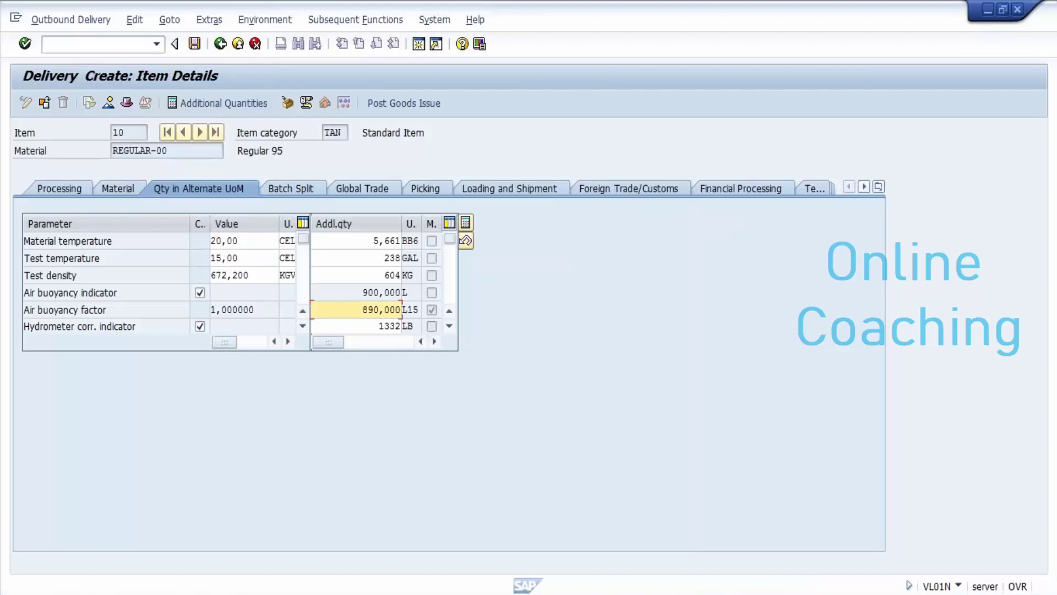
{"action": "left_click", "coordinate": [391, 326]}
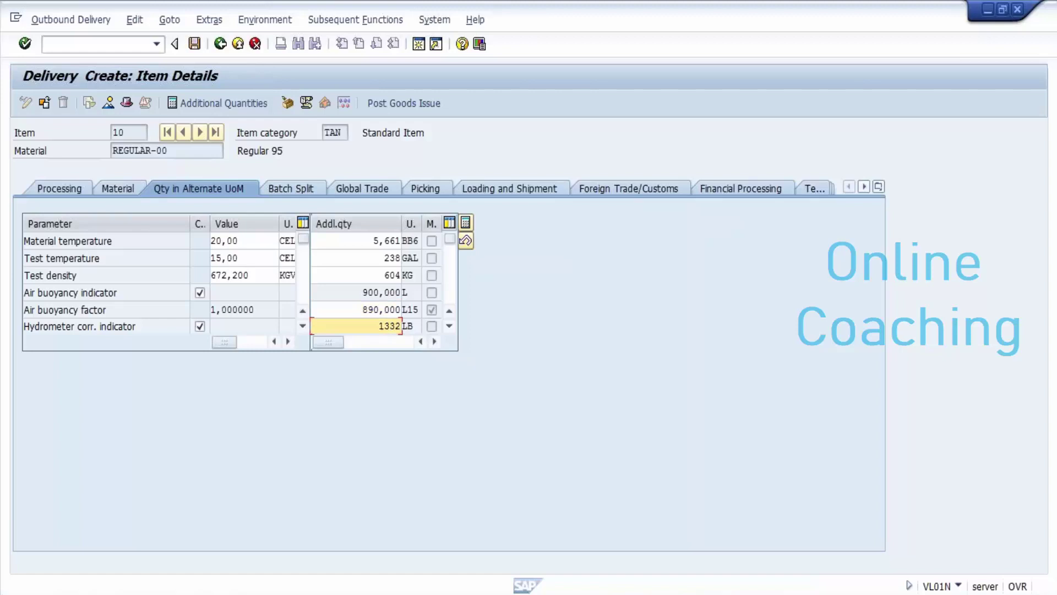
{"action": "left_click", "coordinate": [431, 293]}
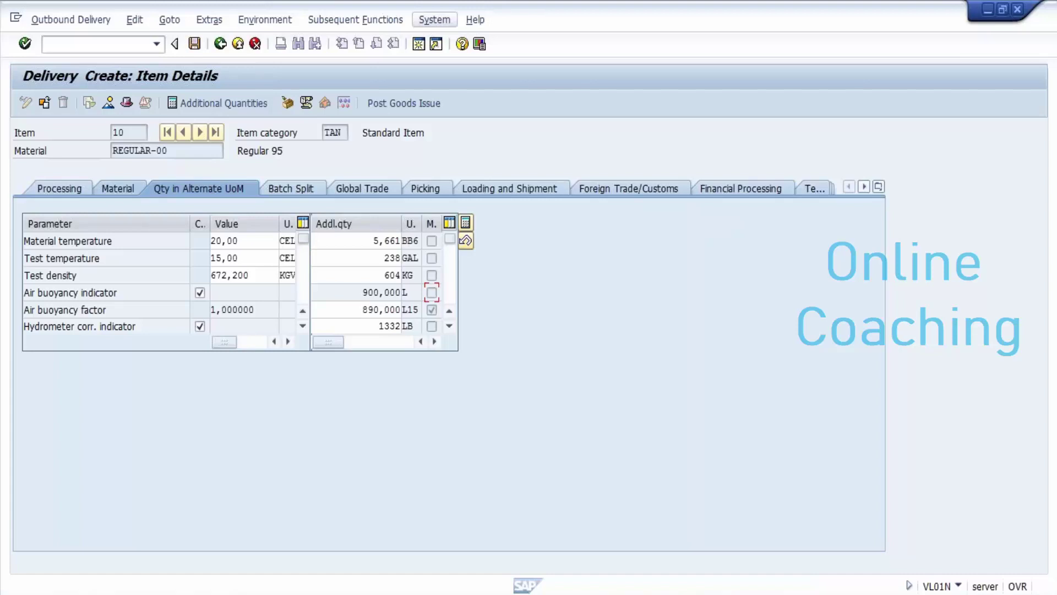
- Create a new SAP session and start transaction mm03 in it to display a material
{"action": "left_click", "coordinate": [434, 20]}
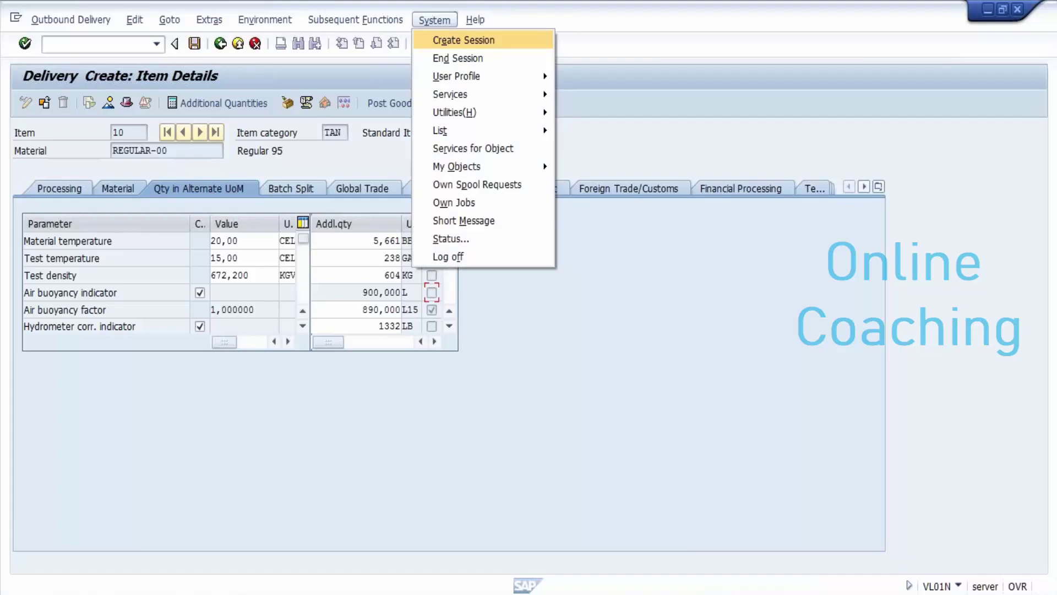
{"action": "left_click", "coordinate": [464, 41]}
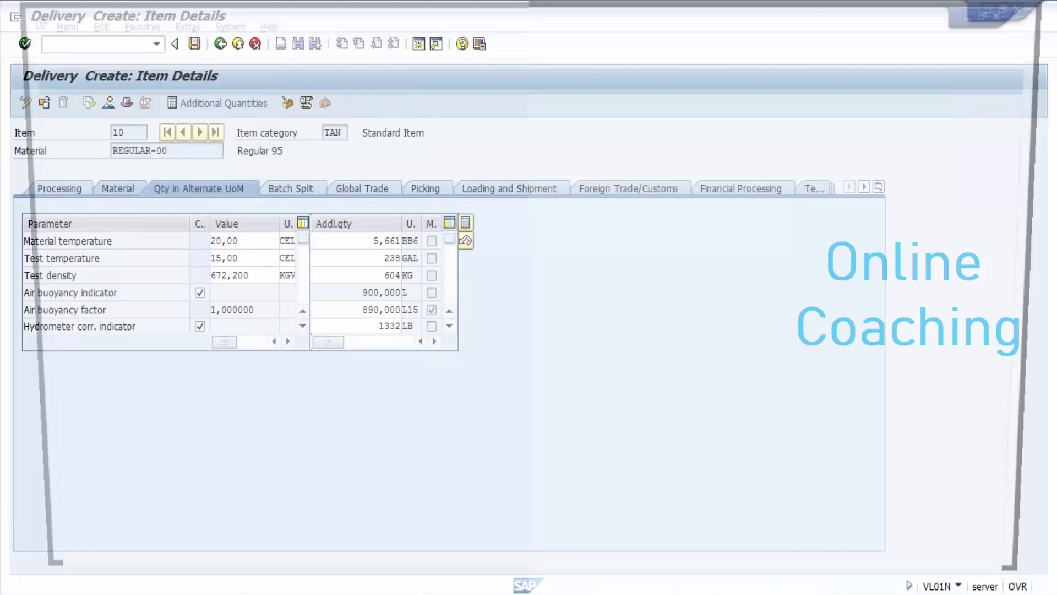
{"action": "type", "text": "mm03"}
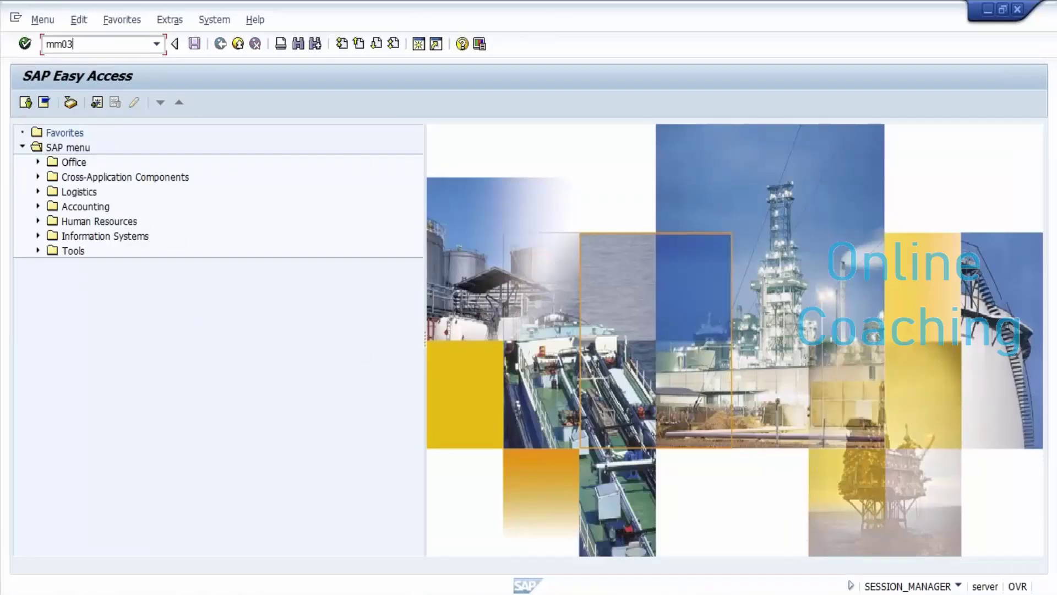
{"action": "key", "text": "Return"}
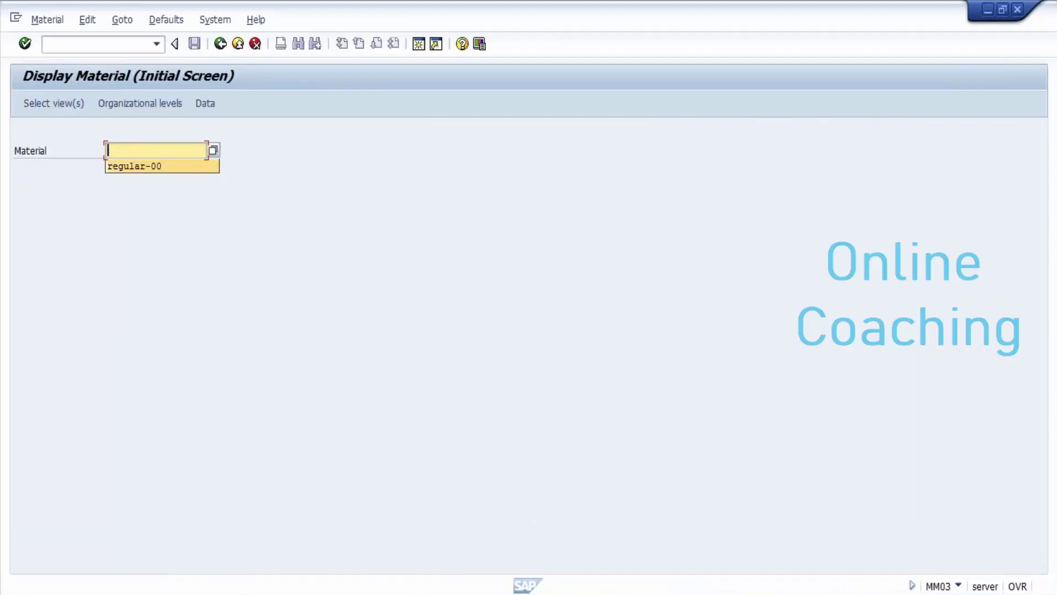
- Display the oil-specific data view of material REGULAR-00 for plant gp01
{"action": "key", "text": "Return"}
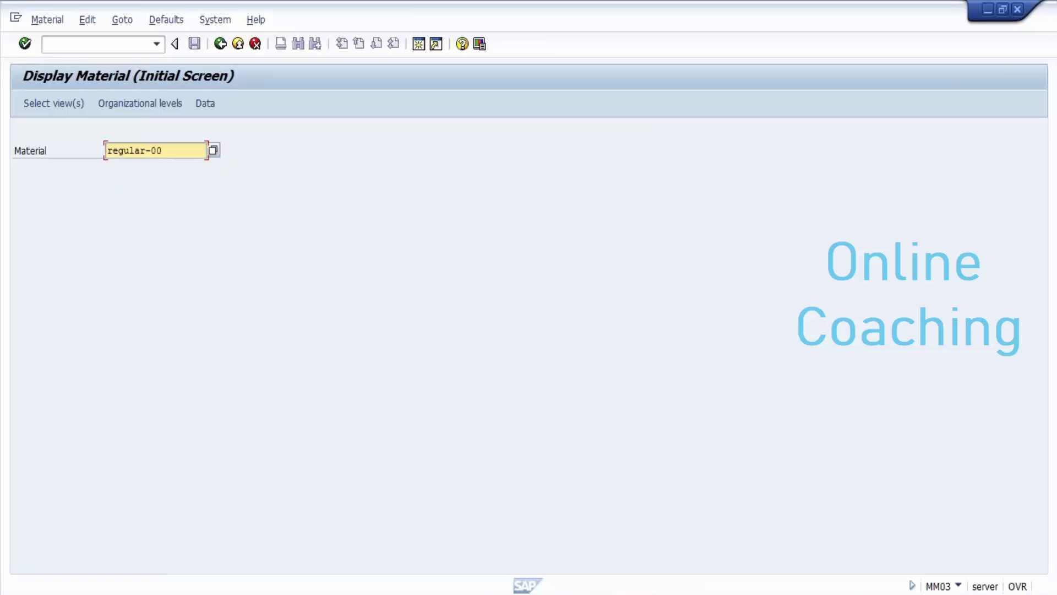
{"action": "key", "text": "Return"}
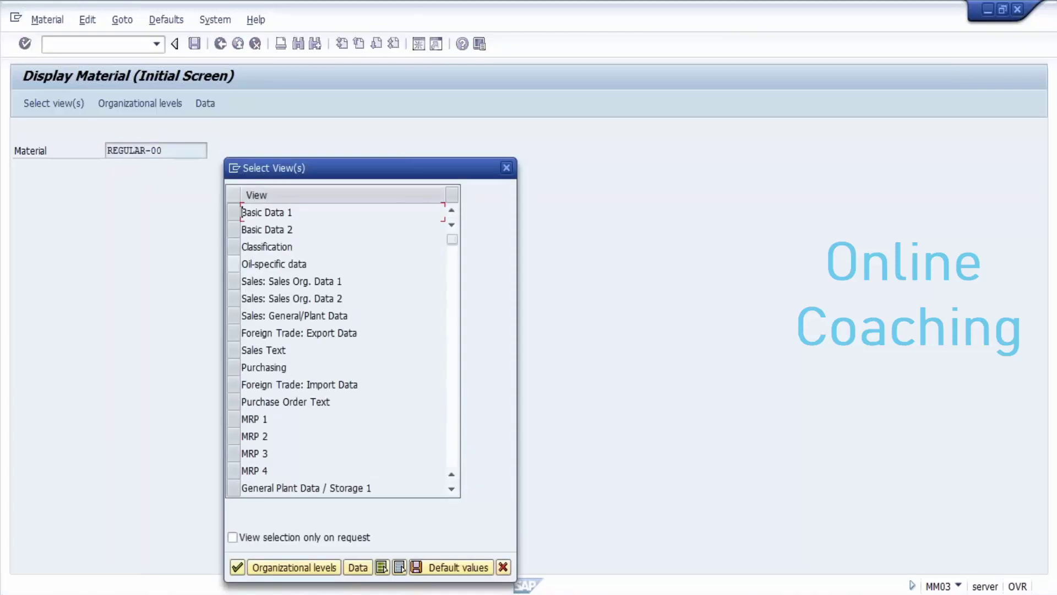
{"action": "left_click", "coordinate": [274, 263]}
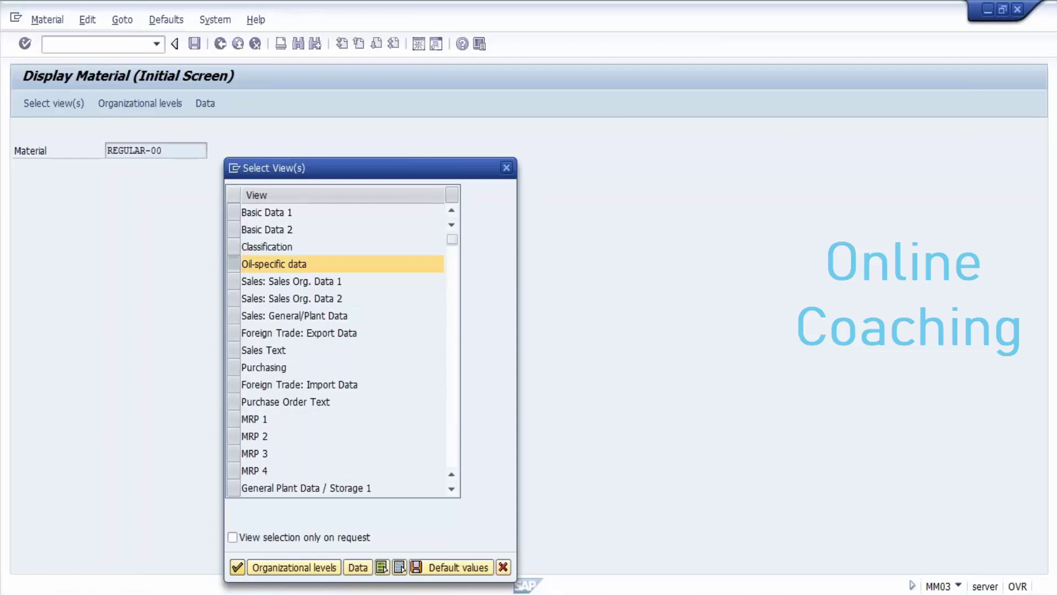
{"action": "key", "text": "Return"}
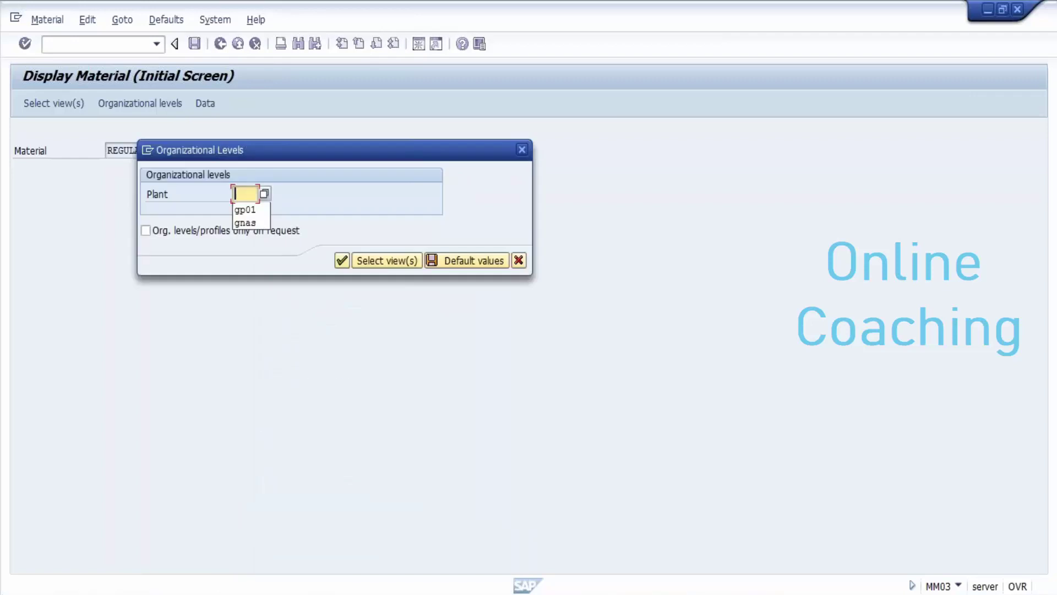
{"action": "key", "text": "Down"}
{"action": "key", "text": "Return"}
{"action": "key", "text": "Return"}
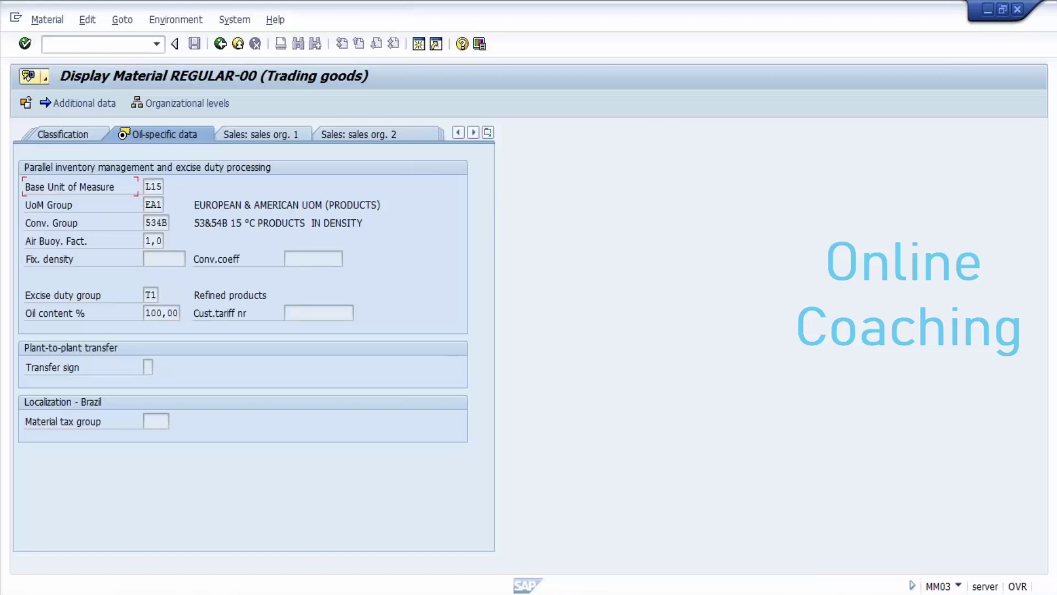
- Examine the material's UoM group, conversion group and air buoyancy factor in the oil-specific data
{"action": "left_click", "coordinate": [163, 223]}
{"action": "left_click", "coordinate": [152, 240]}
{"action": "left_click", "coordinate": [157, 223]}
{"action": "left_click", "coordinate": [152, 204]}
{"action": "left_click", "coordinate": [157, 222]}
{"action": "left_click", "coordinate": [157, 240]}
{"action": "left_click", "coordinate": [157, 222]}
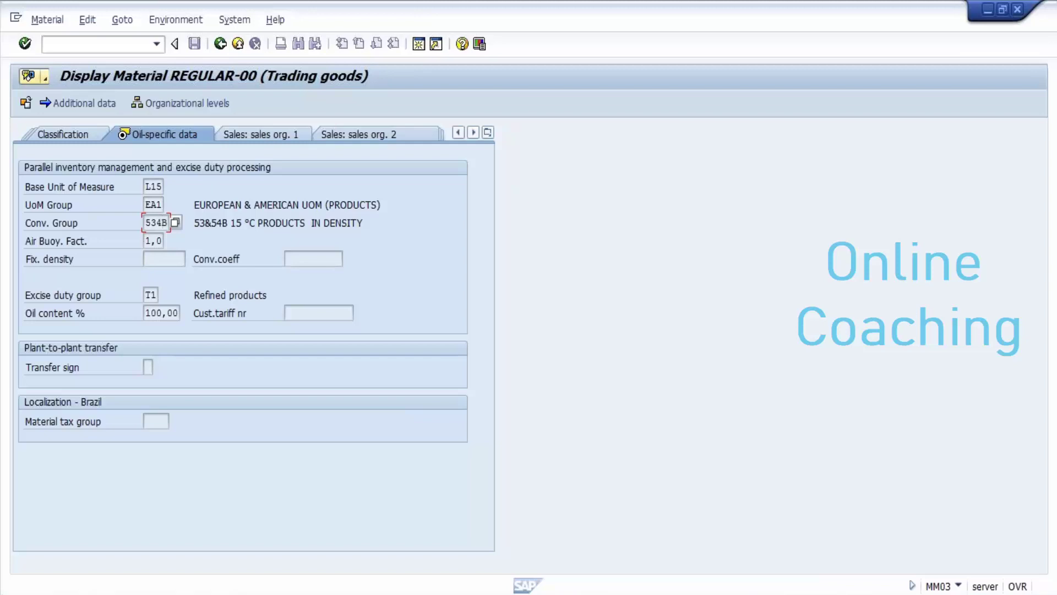
- Browse the list of available conversion groups for the material and close it without choosing one
{"action": "left_click", "coordinate": [175, 222]}
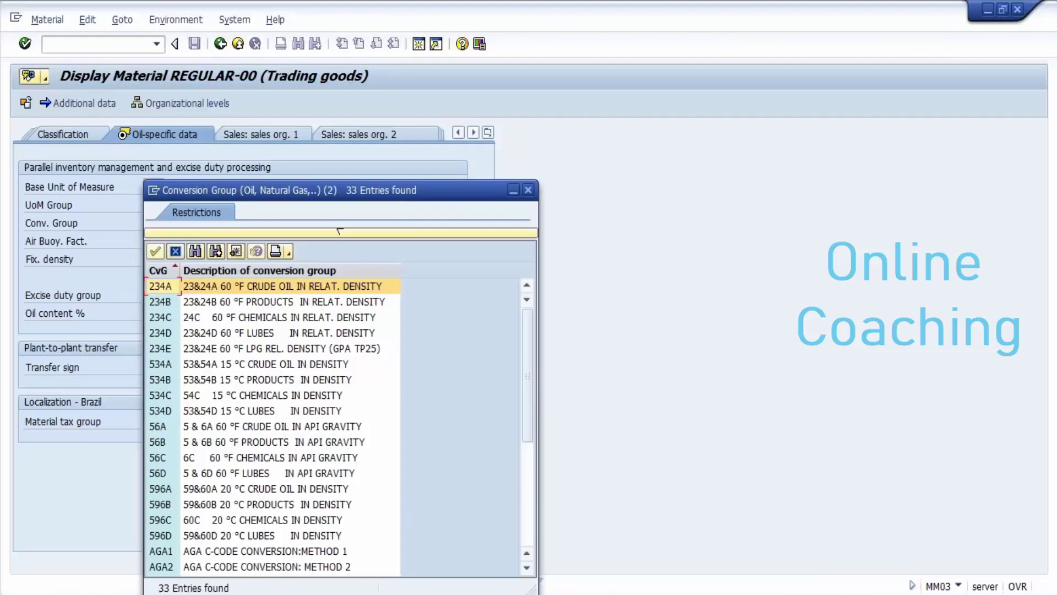
{"action": "scroll", "coordinate": [339, 230], "scroll_direction": "down", "scroll_amount": 5}
{"action": "key", "text": "Escape"}
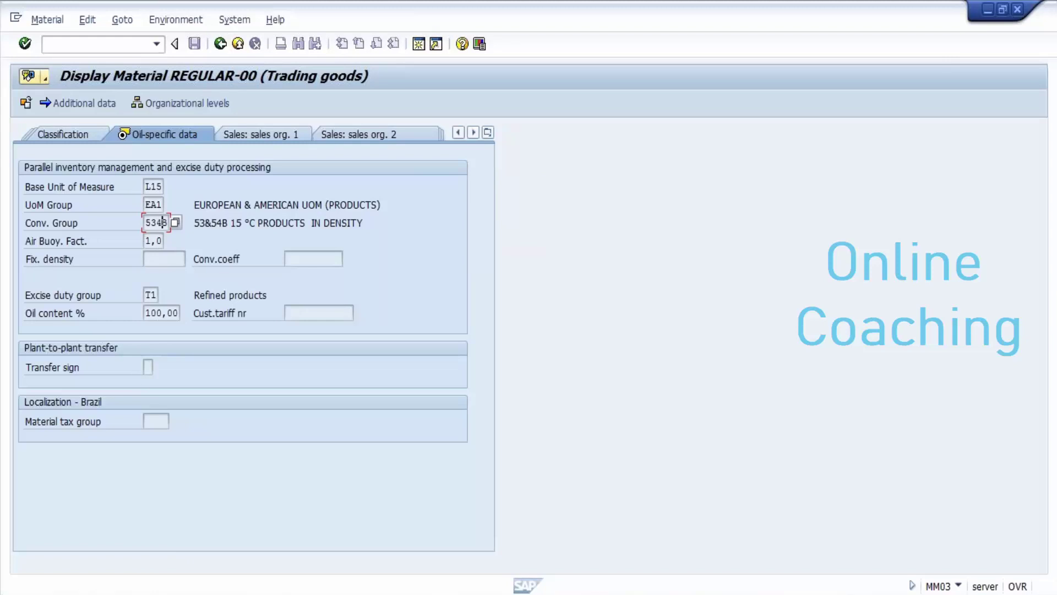
- Close the SAP Logon window and switch to the delivery's item details session
{"action": "mouse_move", "coordinate": [405, 594]}
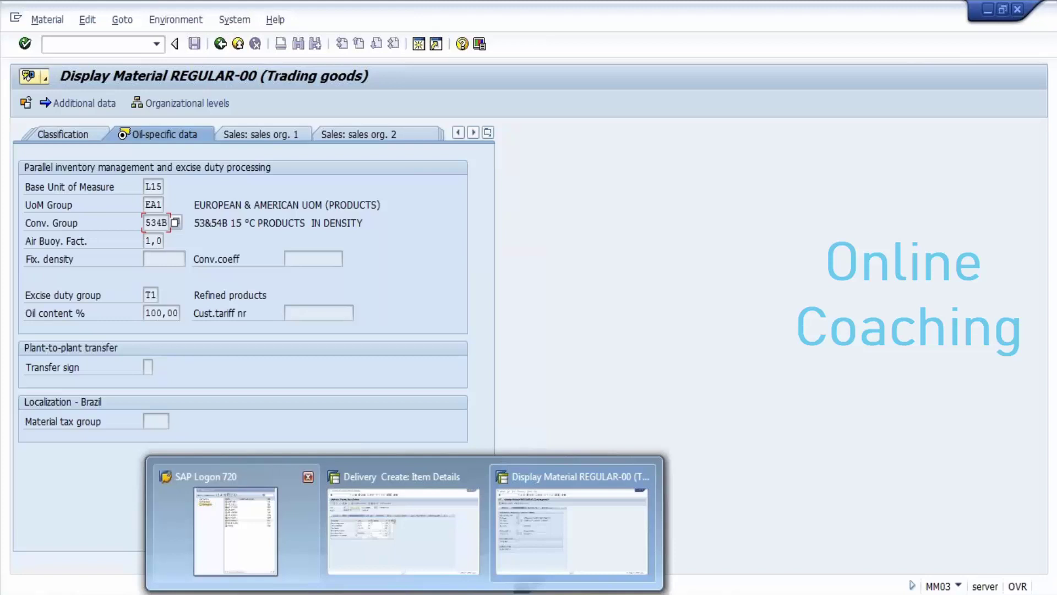
{"action": "left_click", "coordinate": [308, 477]}
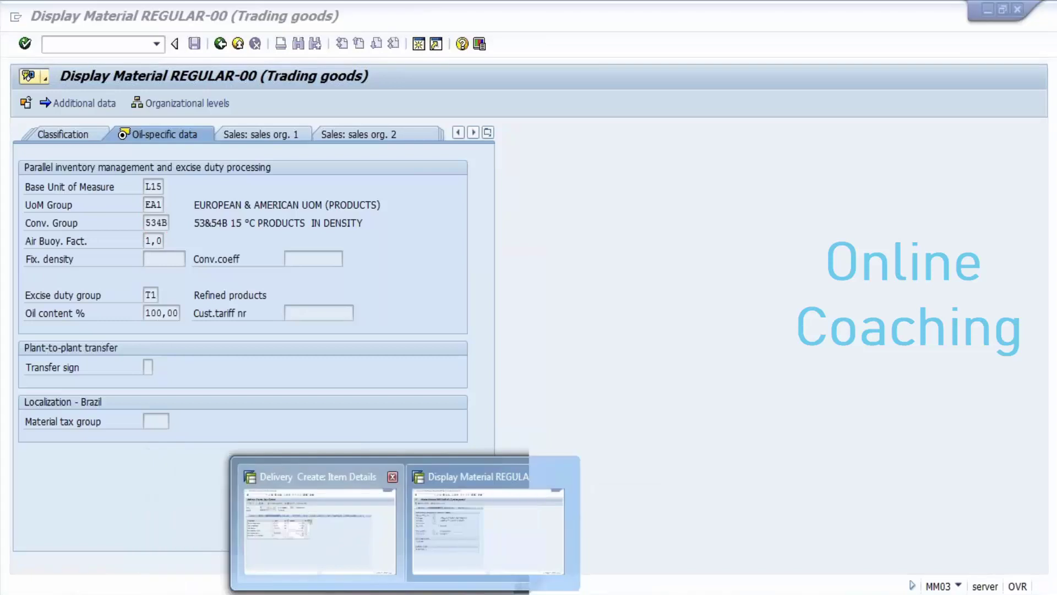
{"action": "left_click", "coordinate": [308, 477]}
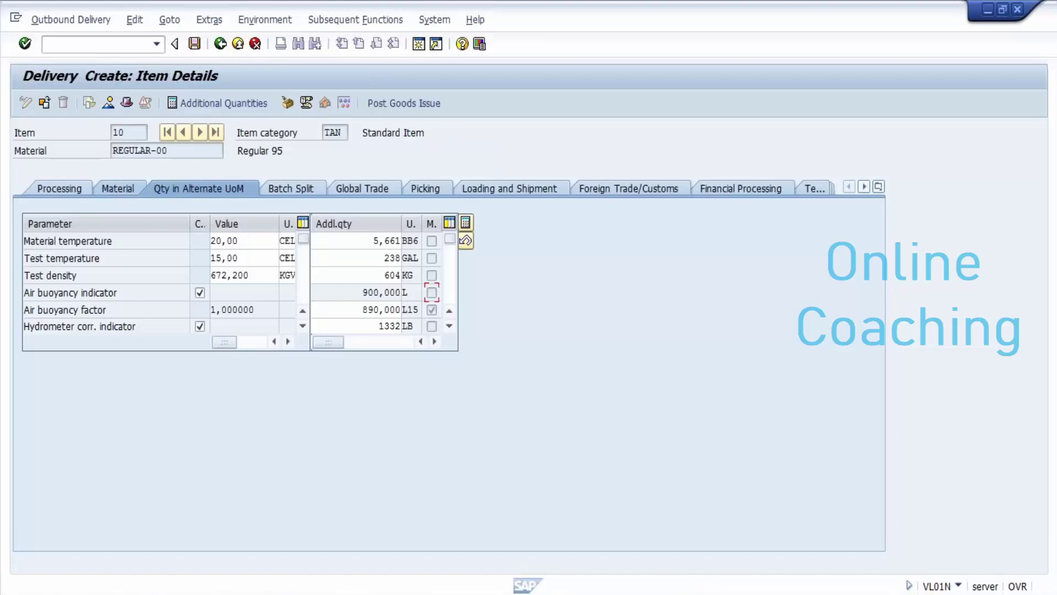
- Examine the delivery item's conversion parameters, including material temperature, test temperature, test density, air buoyancy indicator and air buoyancy factor
{"action": "left_click", "coordinate": [141, 150]}
{"action": "left_click", "coordinate": [112, 241]}
{"action": "left_click", "coordinate": [101, 258]}
{"action": "left_click", "coordinate": [109, 293]}
{"action": "left_click", "coordinate": [107, 309]}
{"action": "left_click", "coordinate": [241, 258]}
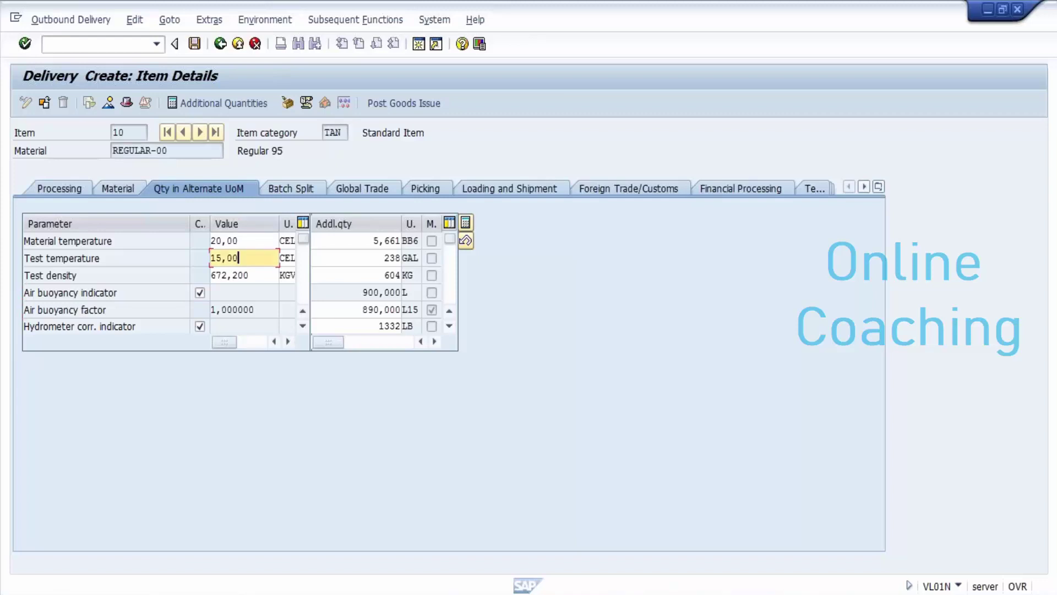
{"action": "left_click", "coordinate": [251, 275]}
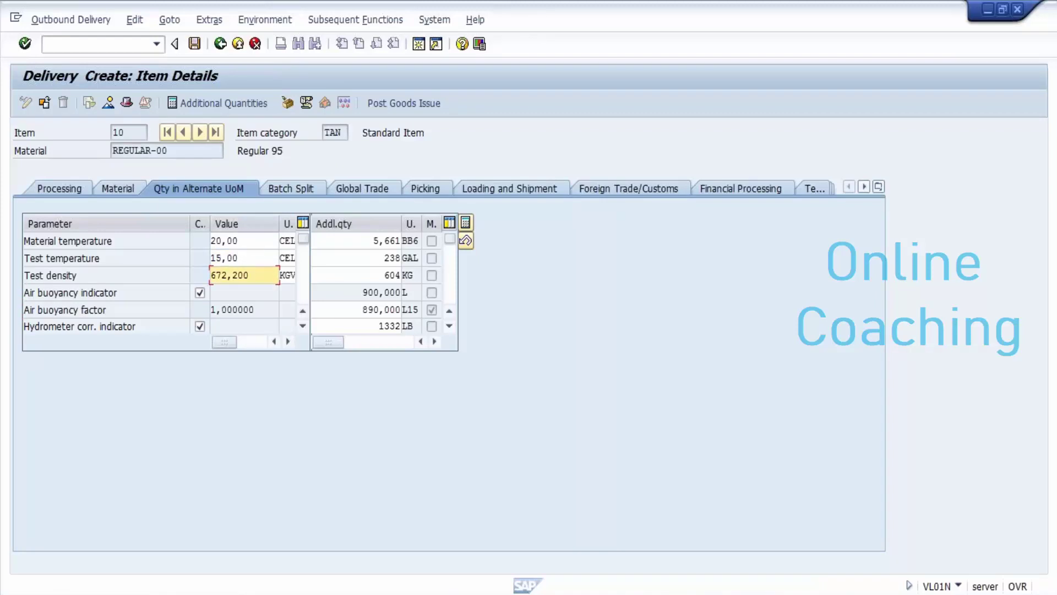
{"action": "left_click", "coordinate": [83, 258]}
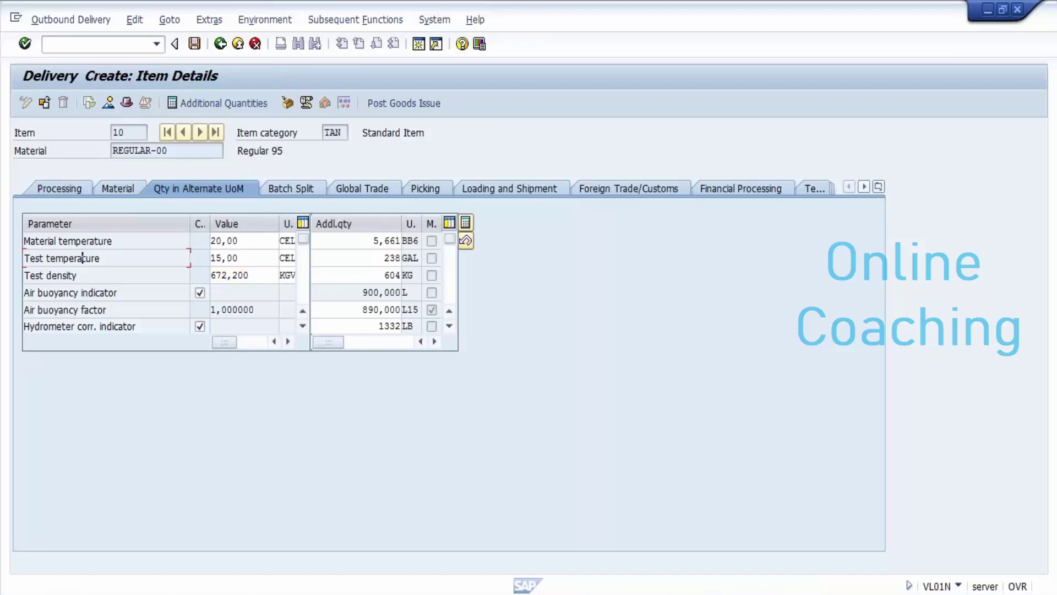
{"action": "left_click", "coordinate": [238, 258]}
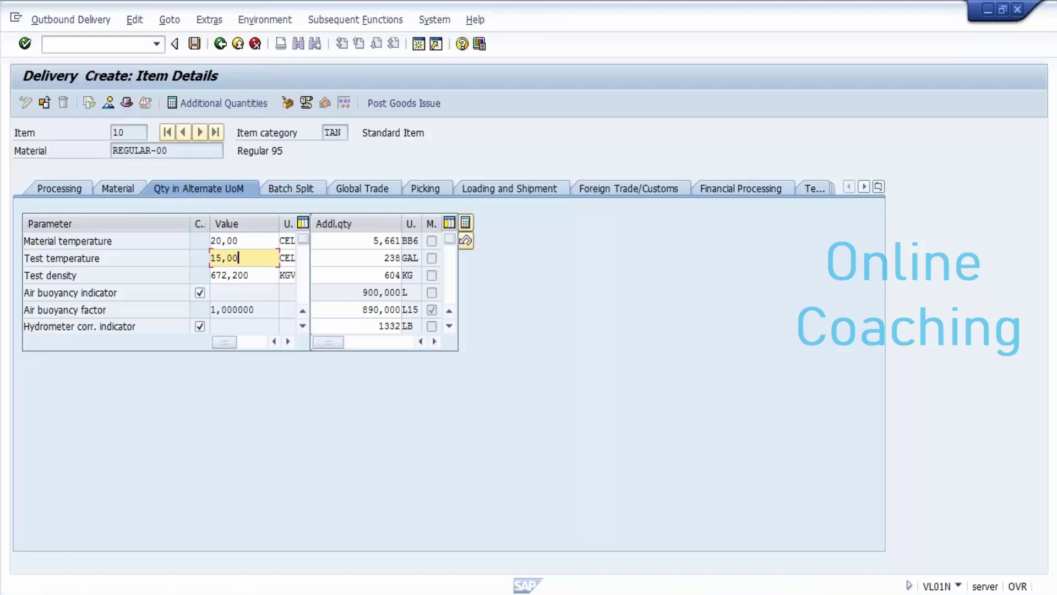
- Switch back to the REGULAR-00 material display and check its conversion group
{"action": "mouse_move", "coordinate": [405, 594]}
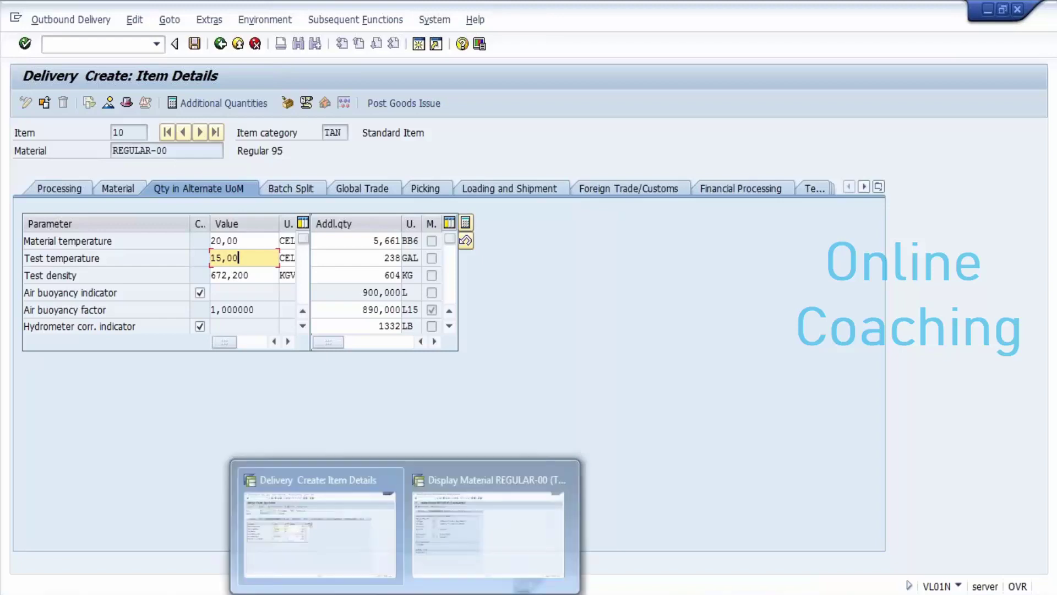
{"action": "left_click", "coordinate": [488, 523]}
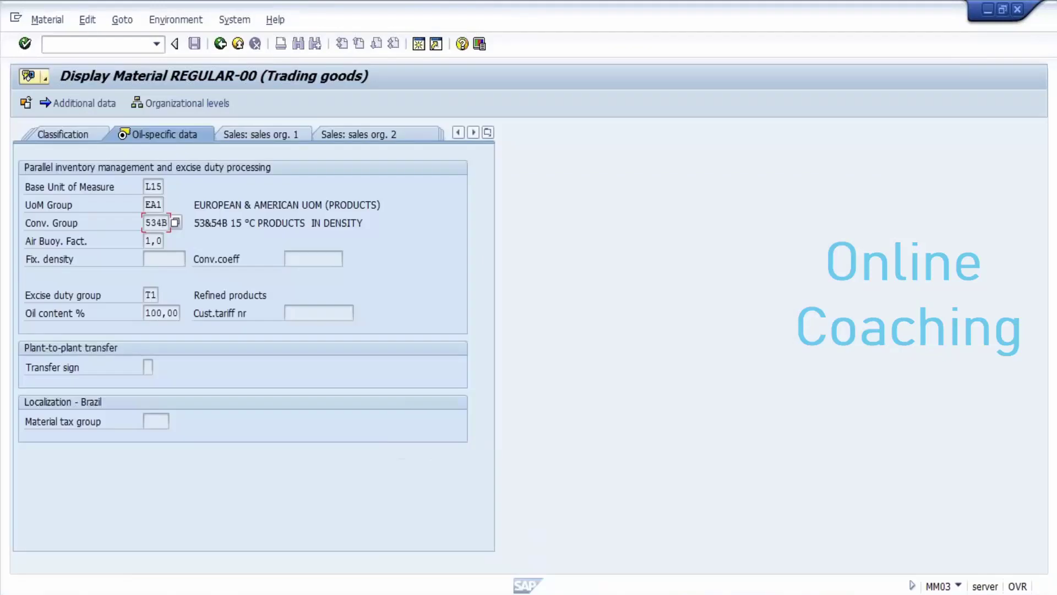
{"action": "left_click", "coordinate": [157, 222]}
{"action": "mouse_move", "coordinate": [404, 594]}
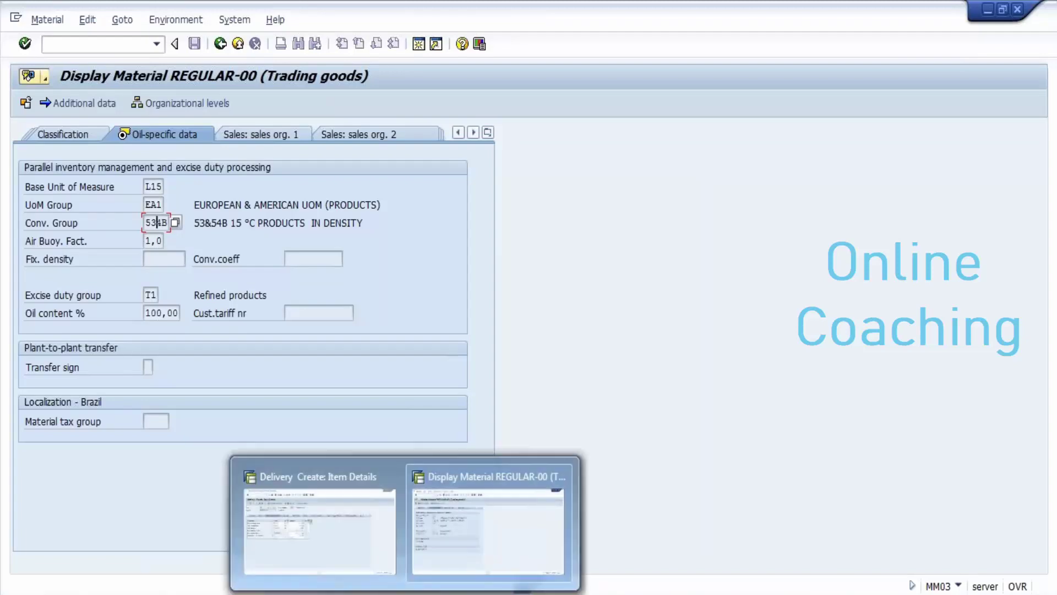
{"action": "left_click", "coordinate": [269, 295]}
- Leave the material display with /n, start transaction spro and open the SAP Reference IMG
{"action": "left_click", "coordinate": [93, 44]}
{"action": "type", "text": "/n"}
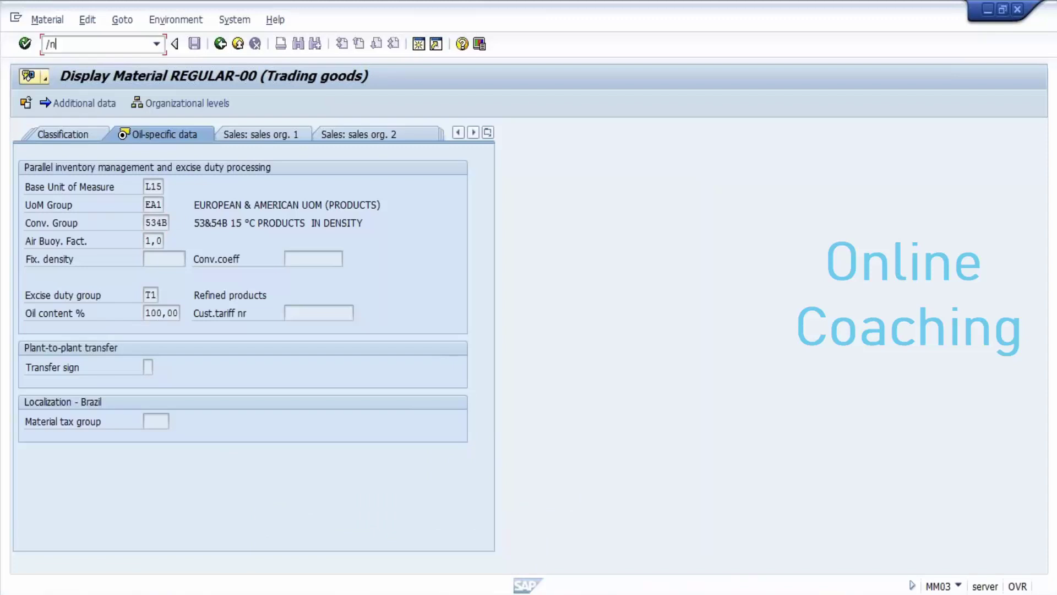
{"action": "key", "text": "Return"}
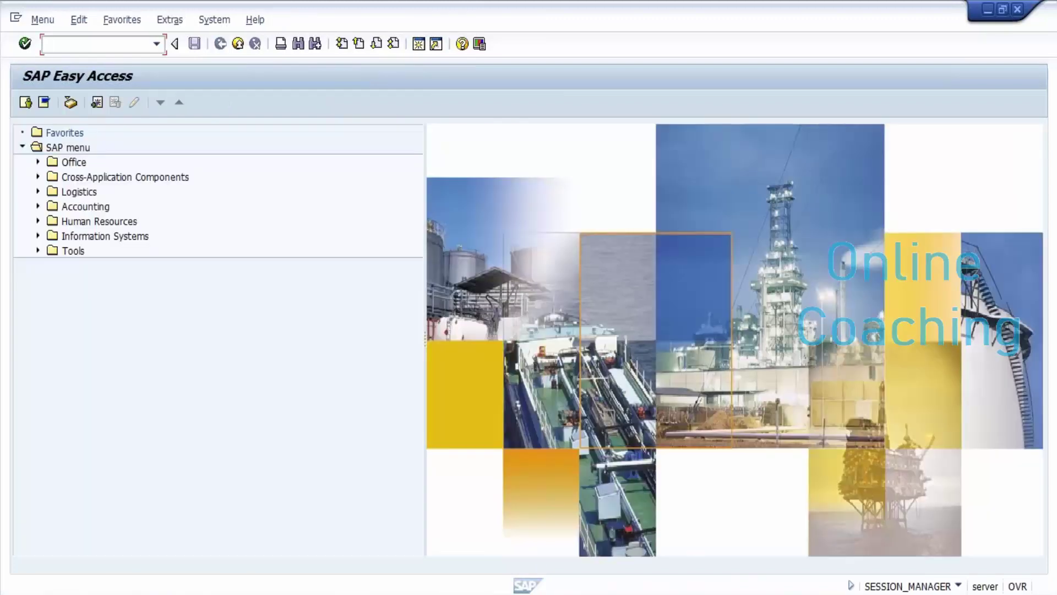
{"action": "type", "text": "spro"}
{"action": "key", "text": "Return"}
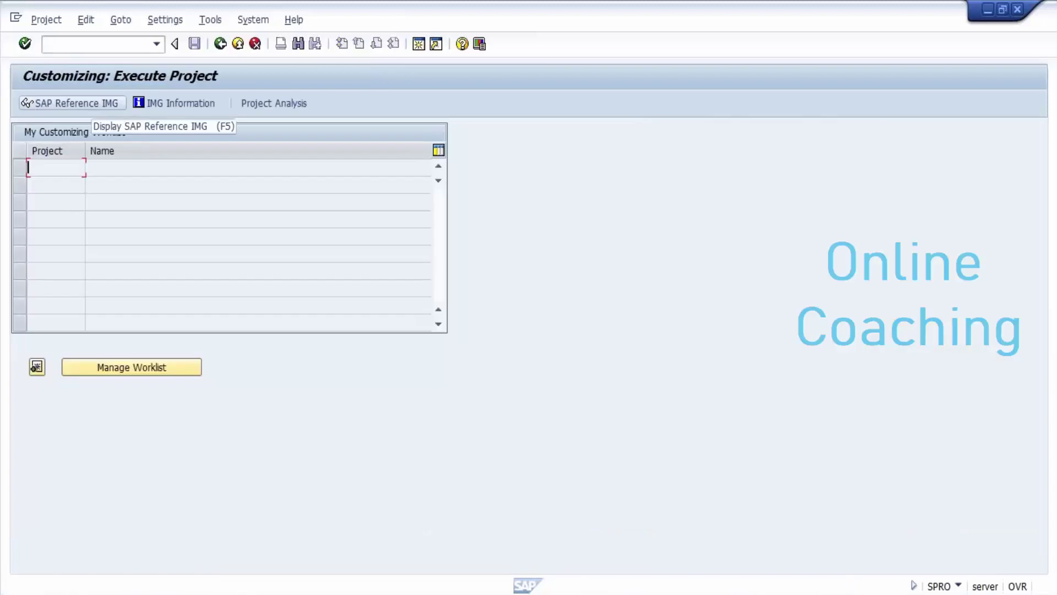
{"action": "left_click", "coordinate": [73, 103]}
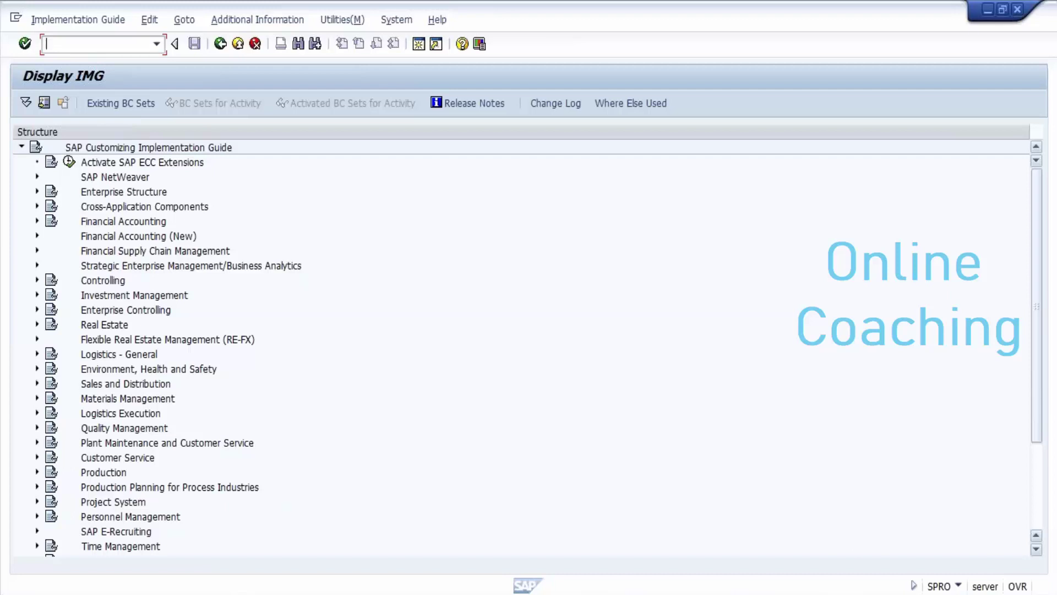
- Expand Industry Solution Oil & Gas (Downstream), HPM, Petroleum Measurement Standards and Quantity Conversion Interface (QCI) Configuration in the implementation guide
{"action": "scroll", "coordinate": [528, 347], "scroll_direction": "down", "scroll_amount": 1}
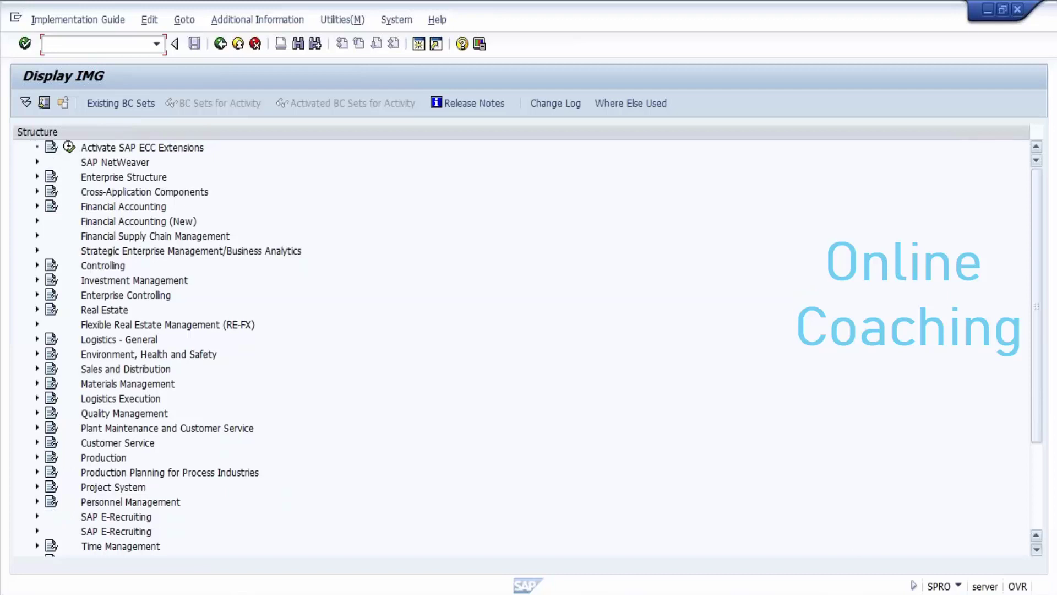
{"action": "scroll", "coordinate": [528, 347], "scroll_direction": "down", "scroll_amount": 2}
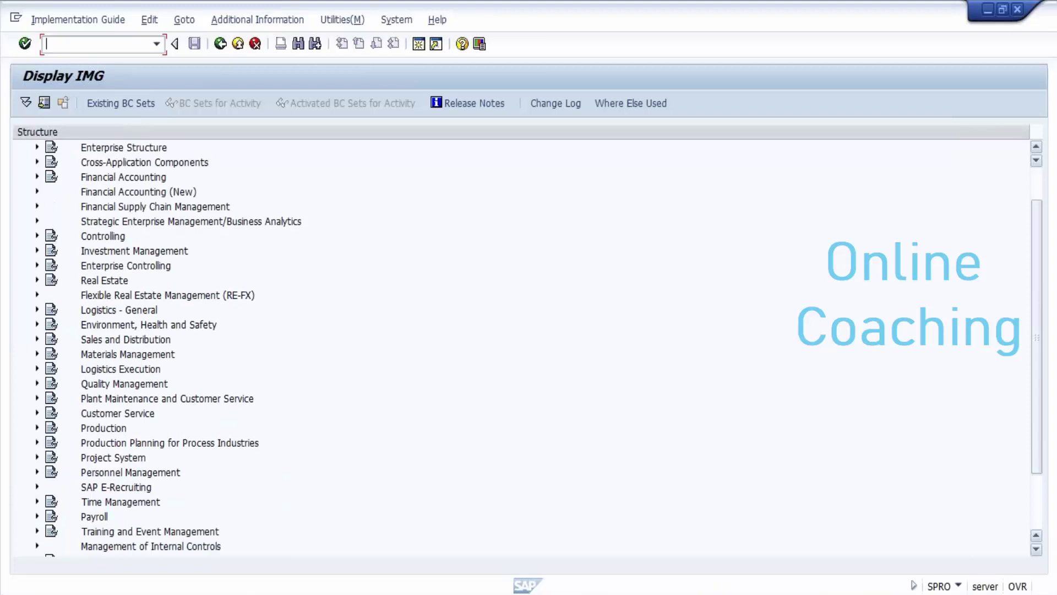
{"action": "scroll", "coordinate": [528, 347], "scroll_direction": "down", "scroll_amount": 1}
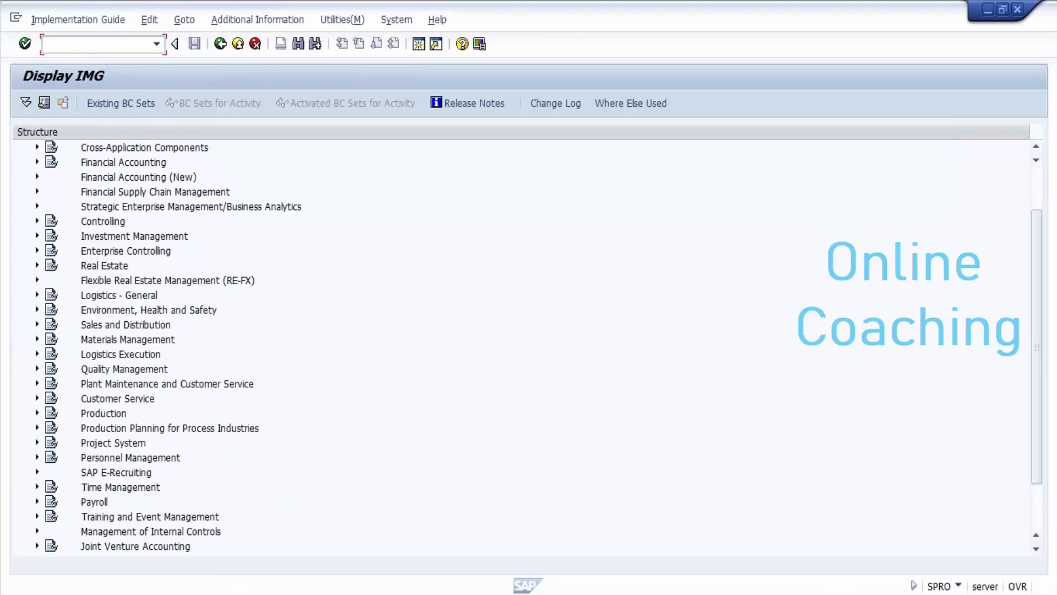
{"action": "scroll", "coordinate": [527, 347], "scroll_direction": "down", "scroll_amount": 1}
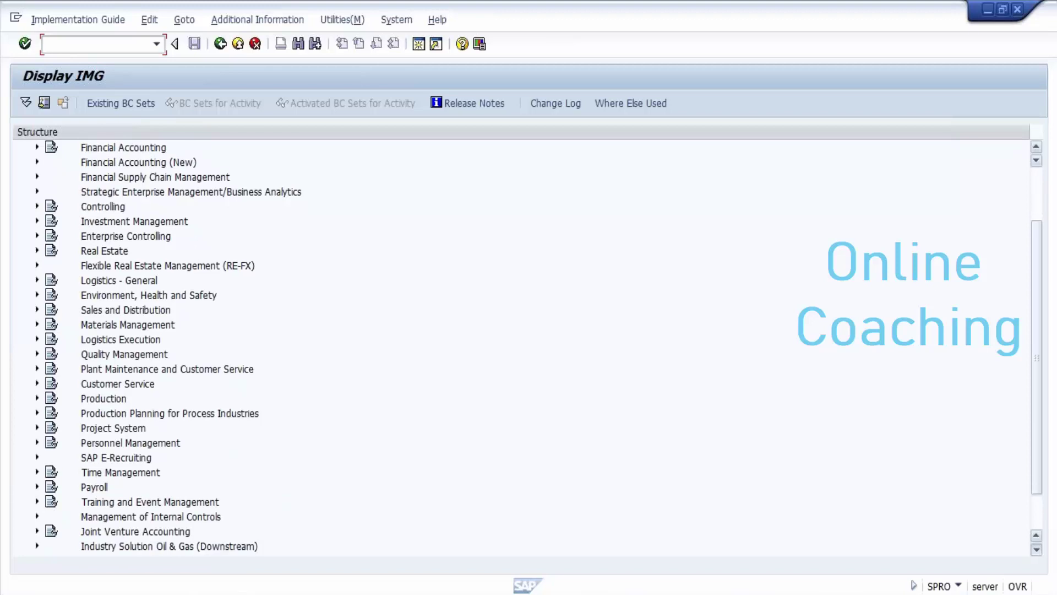
{"action": "scroll", "coordinate": [528, 347], "scroll_direction": "down", "scroll_amount": 1}
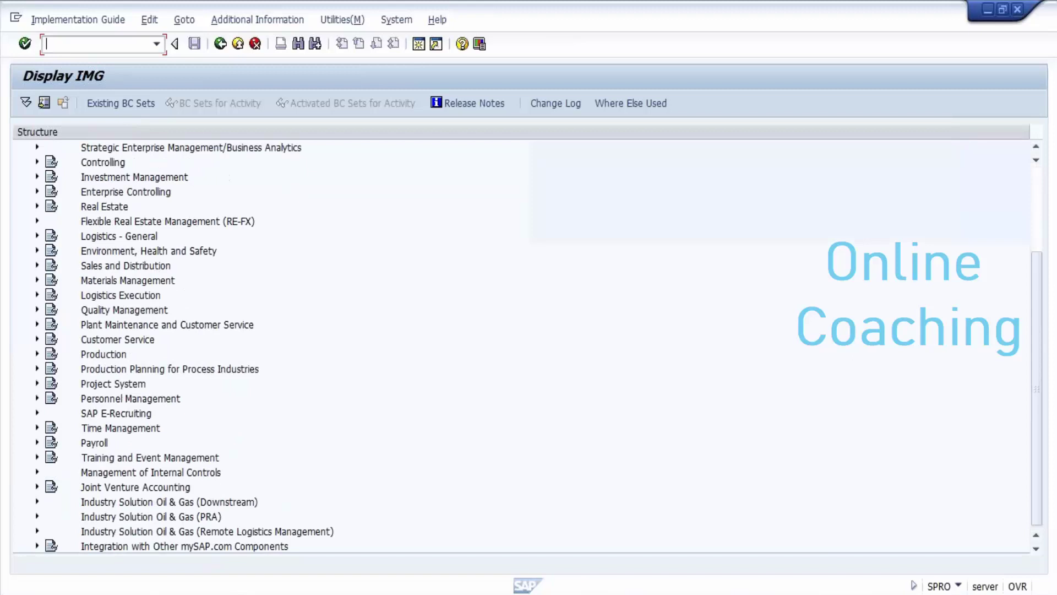
{"action": "left_click", "coordinate": [37, 501]}
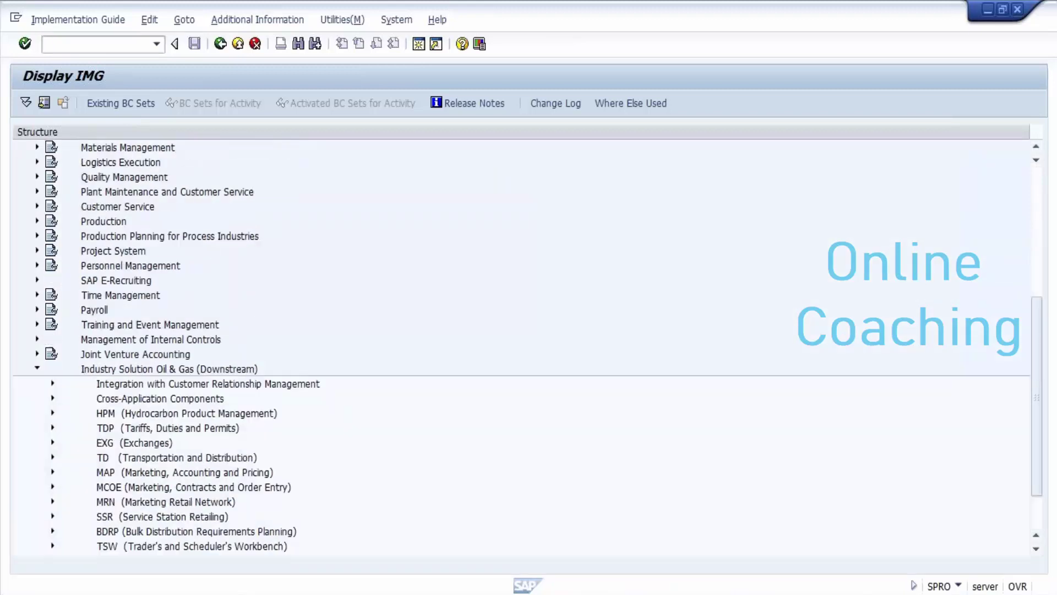
{"action": "left_click", "coordinate": [53, 413]}
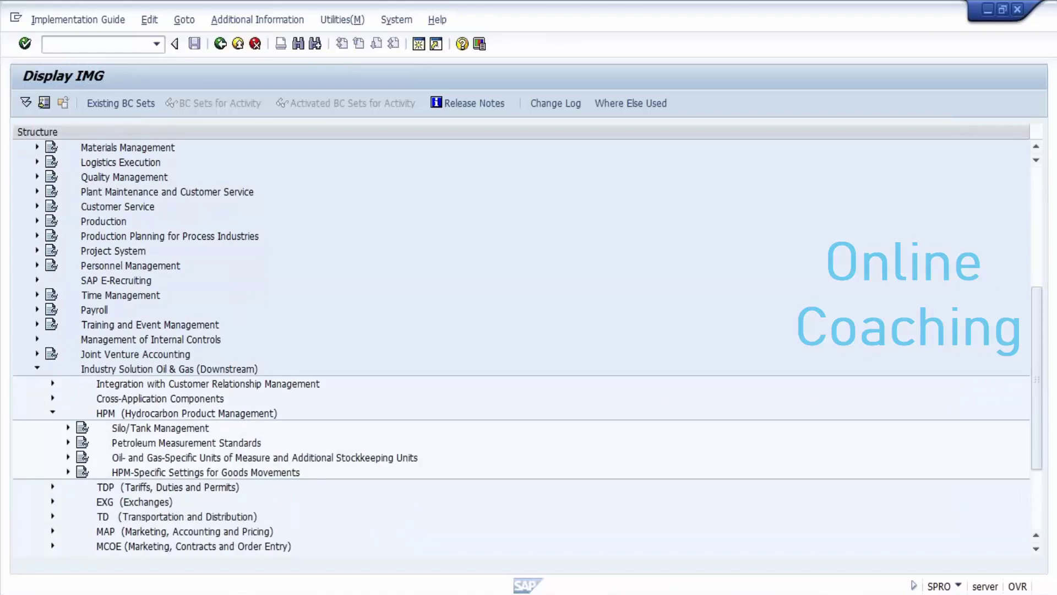
{"action": "left_click", "coordinate": [68, 442]}
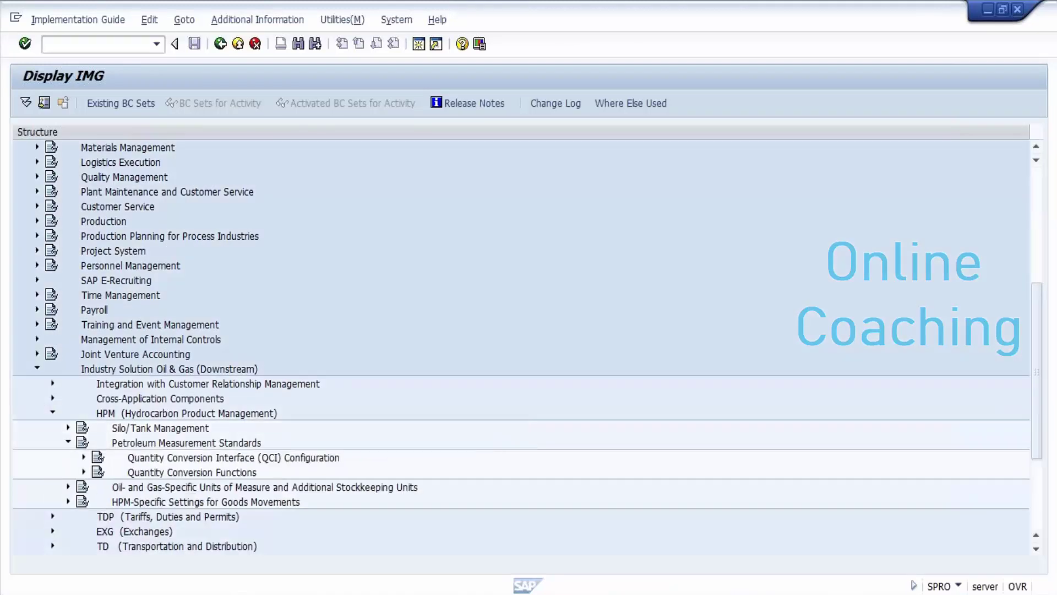
{"action": "left_click", "coordinate": [84, 456]}
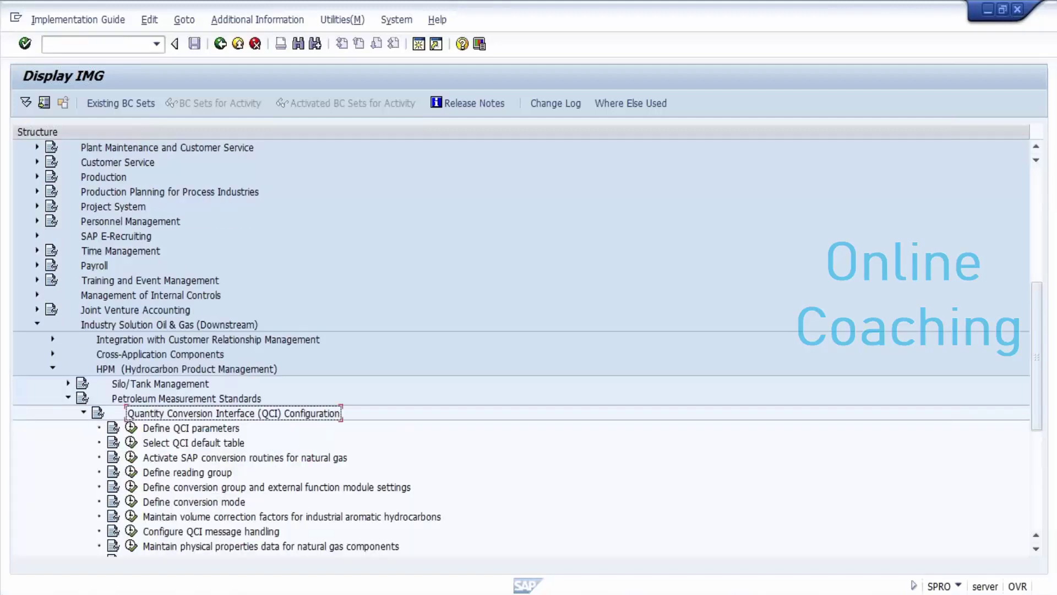
- Open the Define QCI parameters activity and narrow the UoM field name and Fl.chr columns to reveal the full parameter descriptions
{"action": "left_click", "coordinate": [191, 428]}
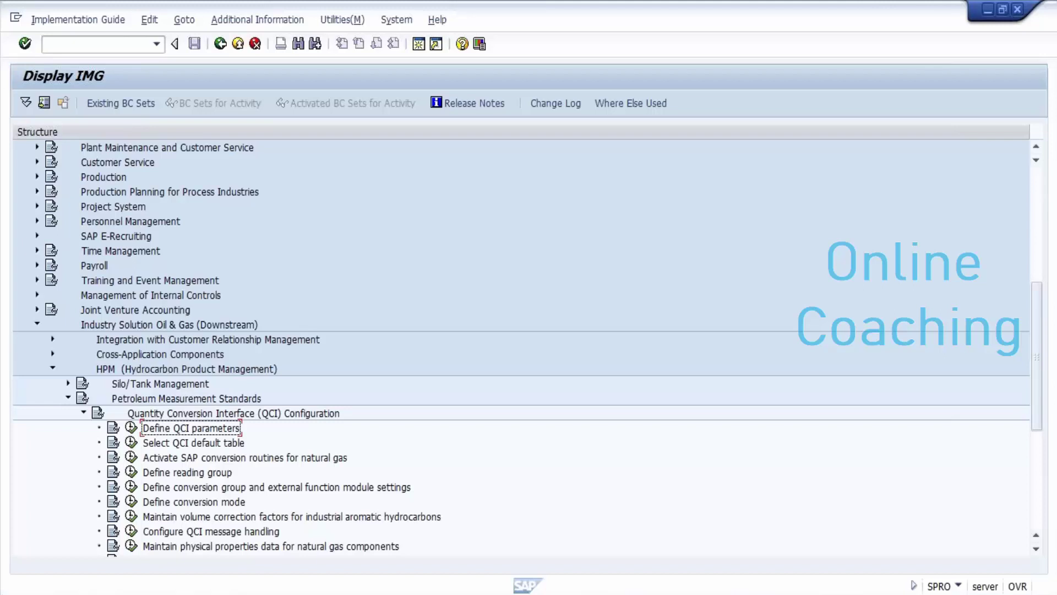
{"action": "left_click", "coordinate": [131, 428]}
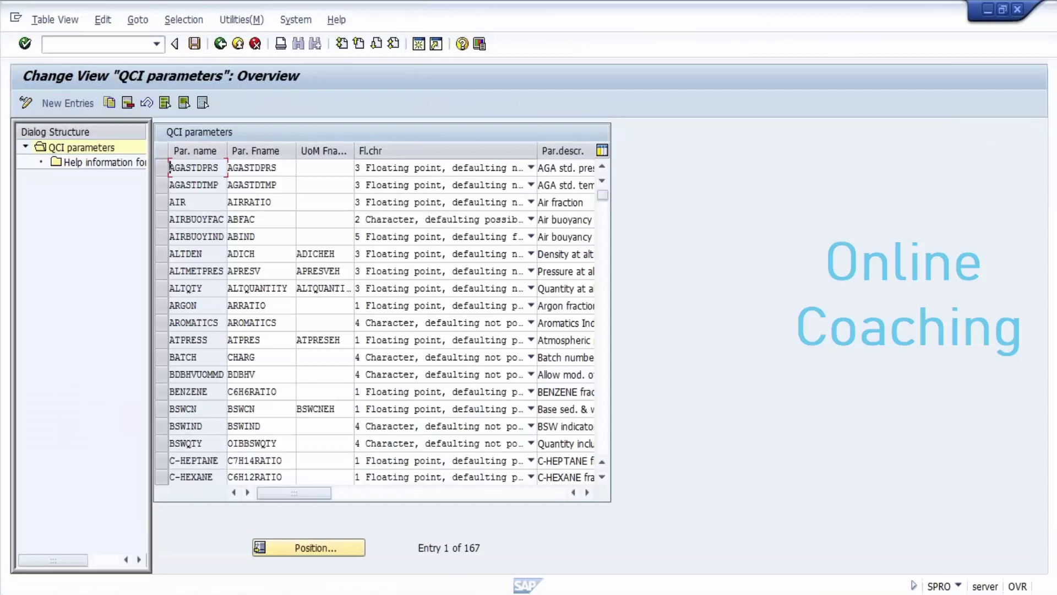
{"action": "left_click_drag", "start_coordinate": [353, 150], "coordinate": [306, 150]}
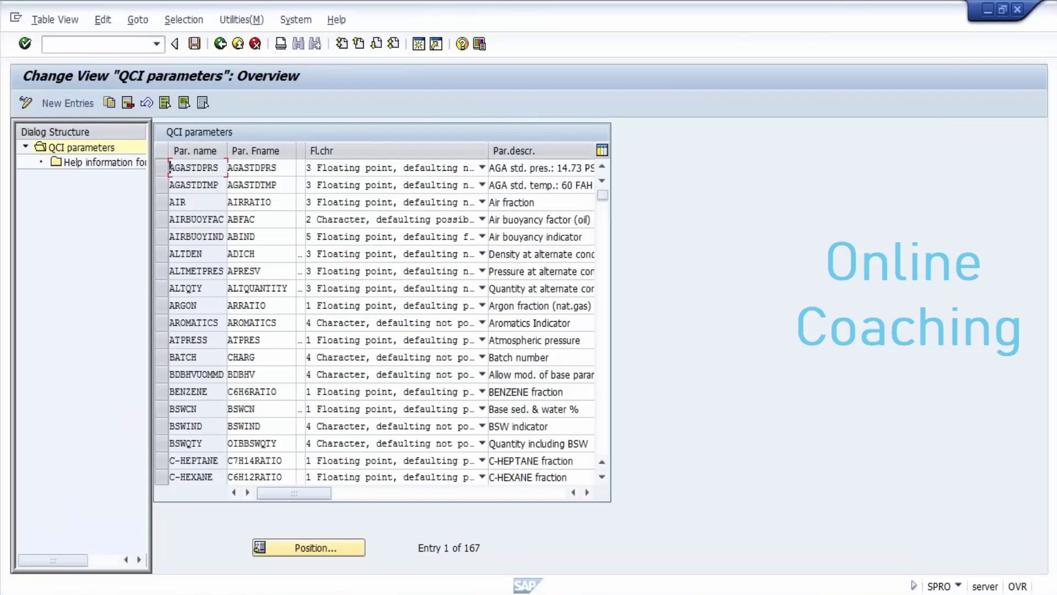
{"action": "left_click_drag", "start_coordinate": [488, 150], "coordinate": [390, 151]}
{"action": "left_click", "coordinate": [433, 202]}
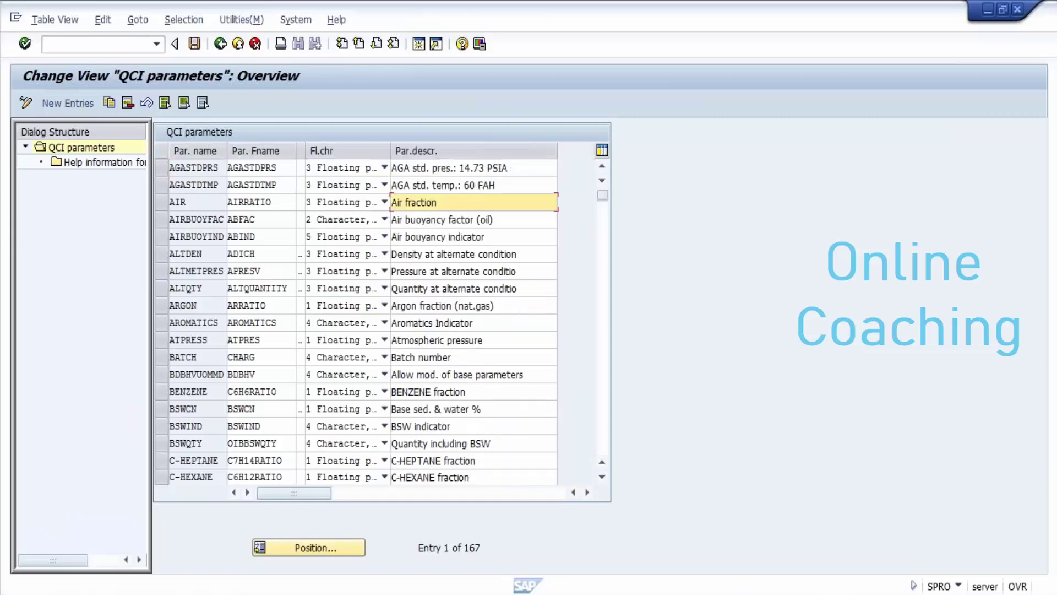
- Look through the complete list of QCI parameters and their descriptions, and return to the Air fraction entry at its start
{"action": "key", "text": "Page_Down"}
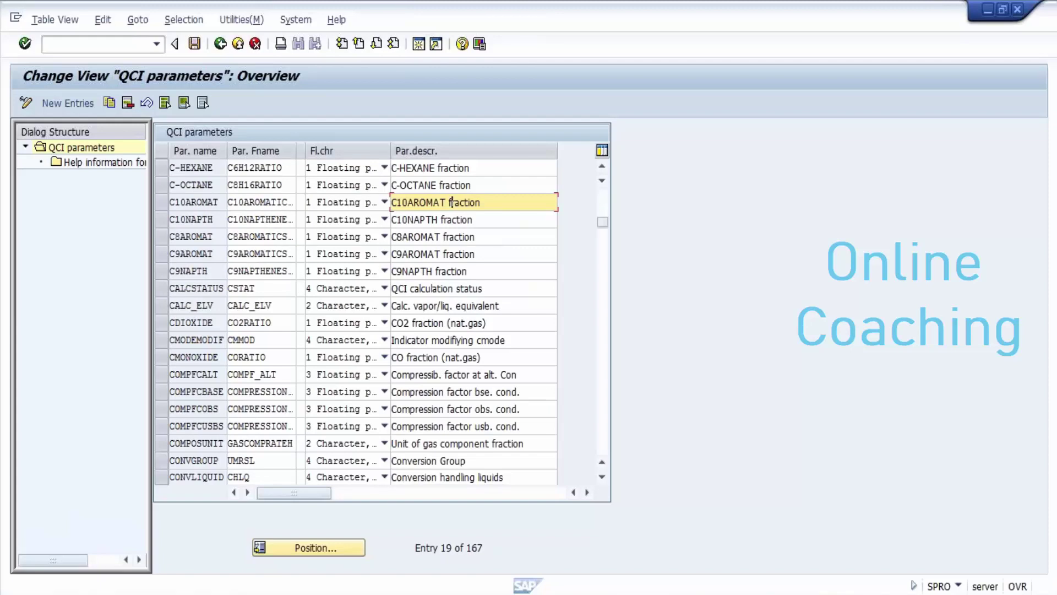
{"action": "key", "text": "Page_Down"}
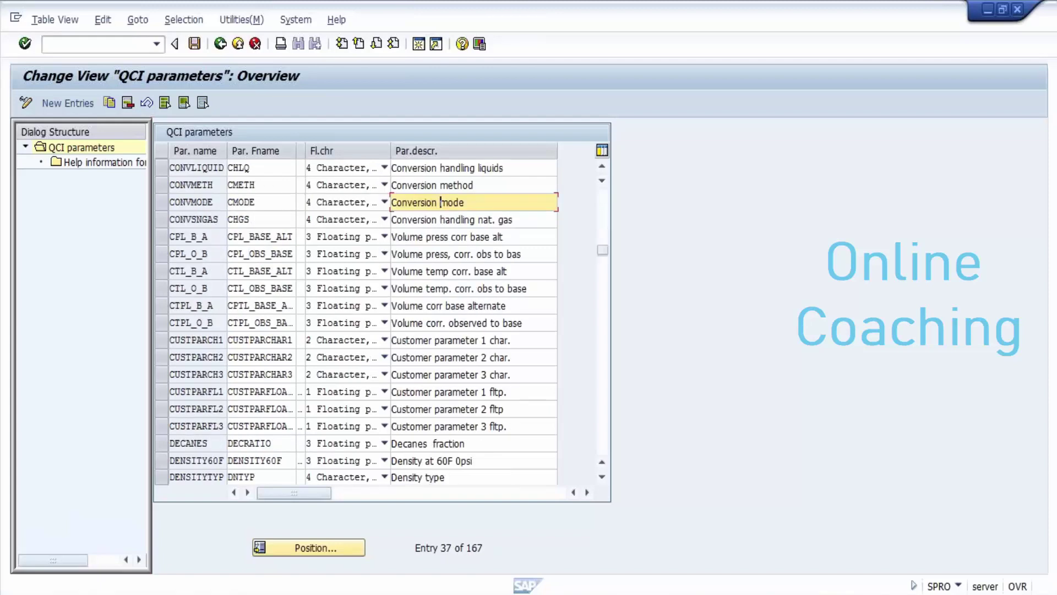
{"action": "key", "text": "Page_Down"}
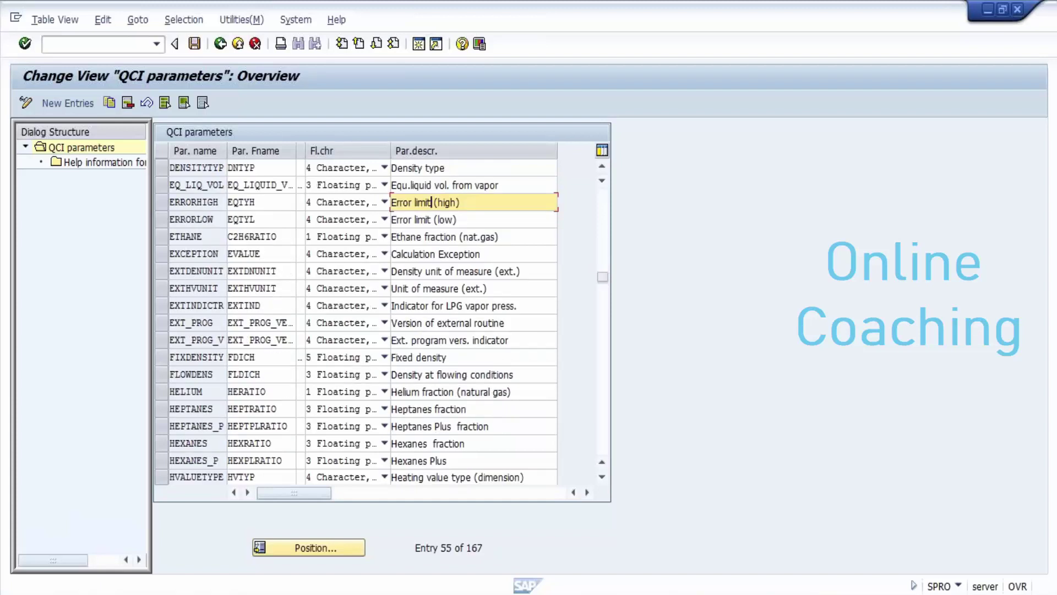
{"action": "key", "text": "Page_Down"}
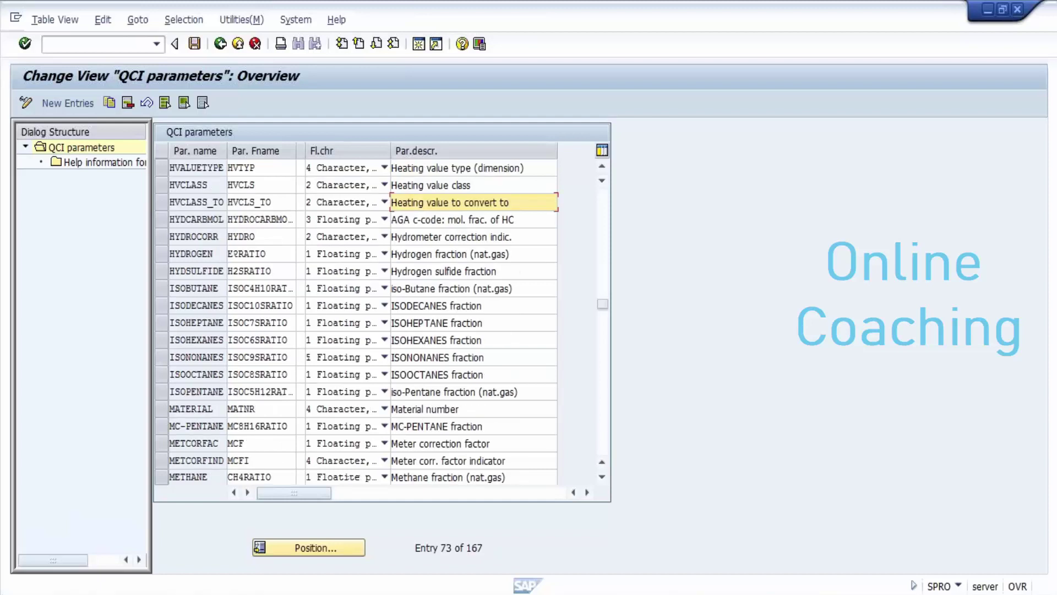
{"action": "key", "text": "Page_Down"}
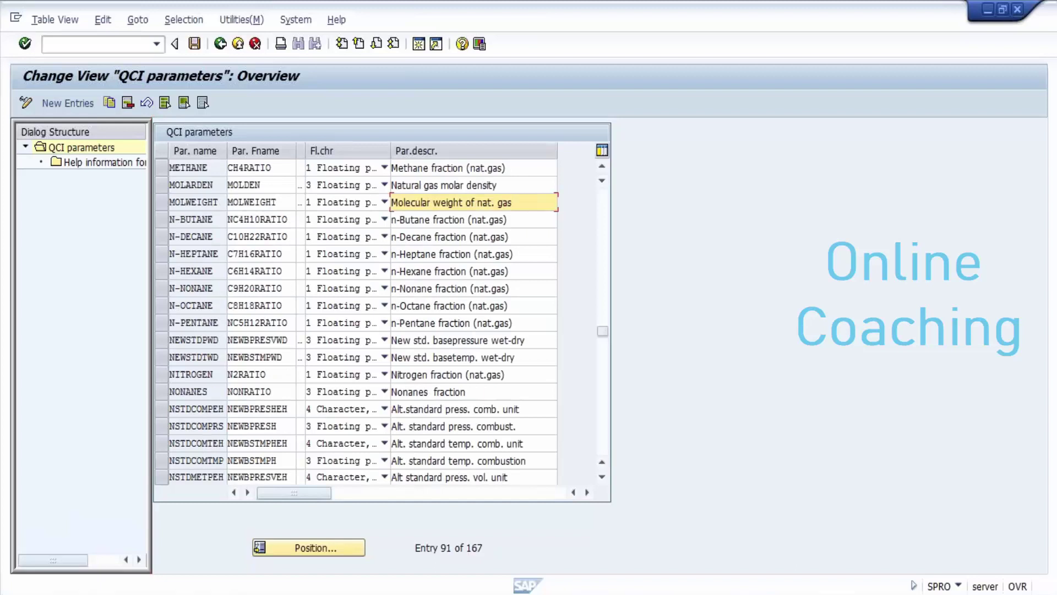
{"action": "key", "text": "Page_Down"}
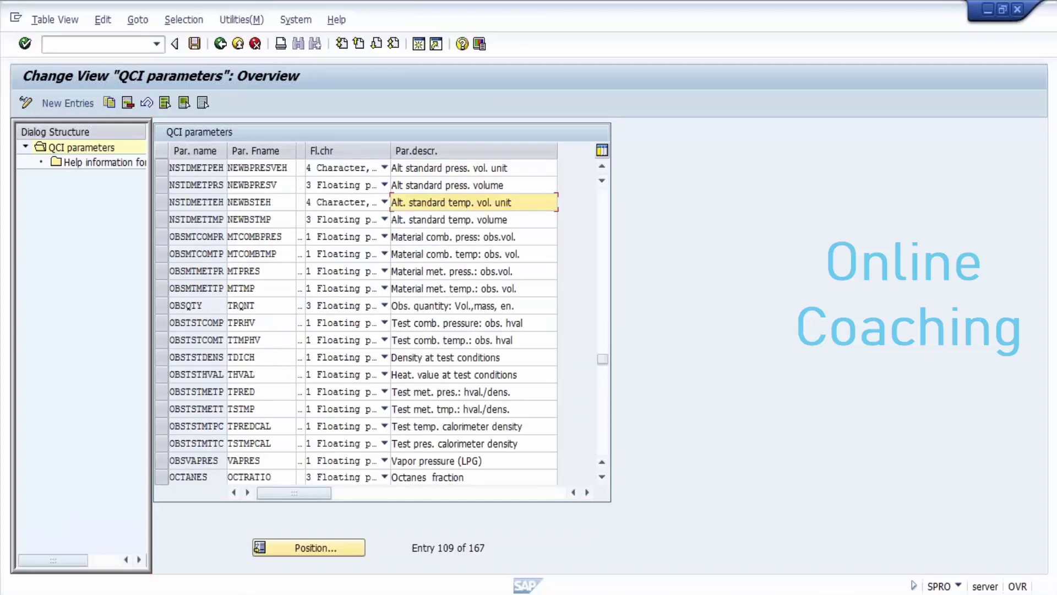
{"action": "key", "text": "Page_Down"}
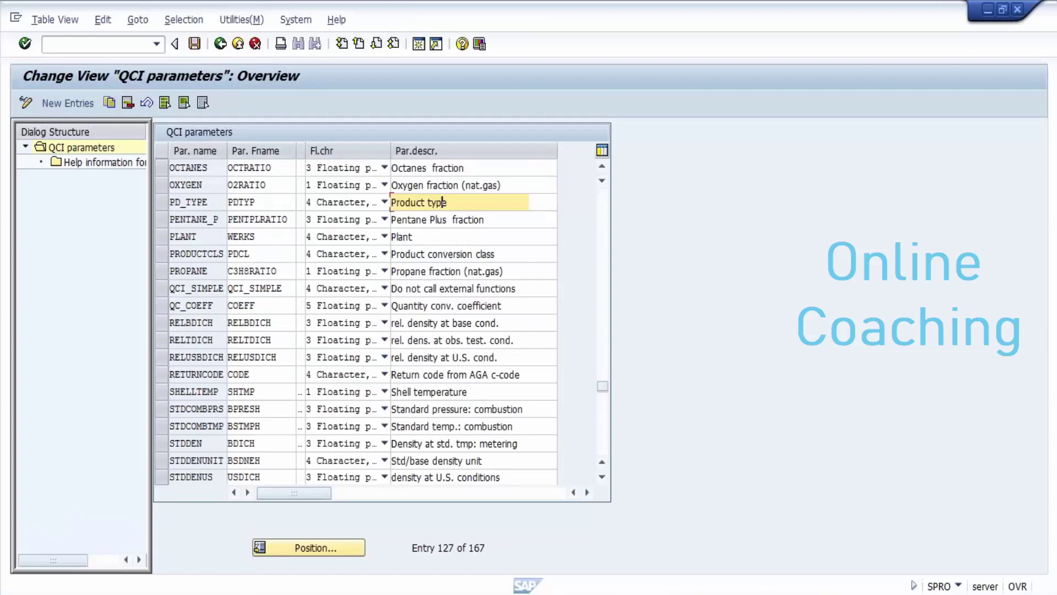
{"action": "key", "text": "Page_Down"}
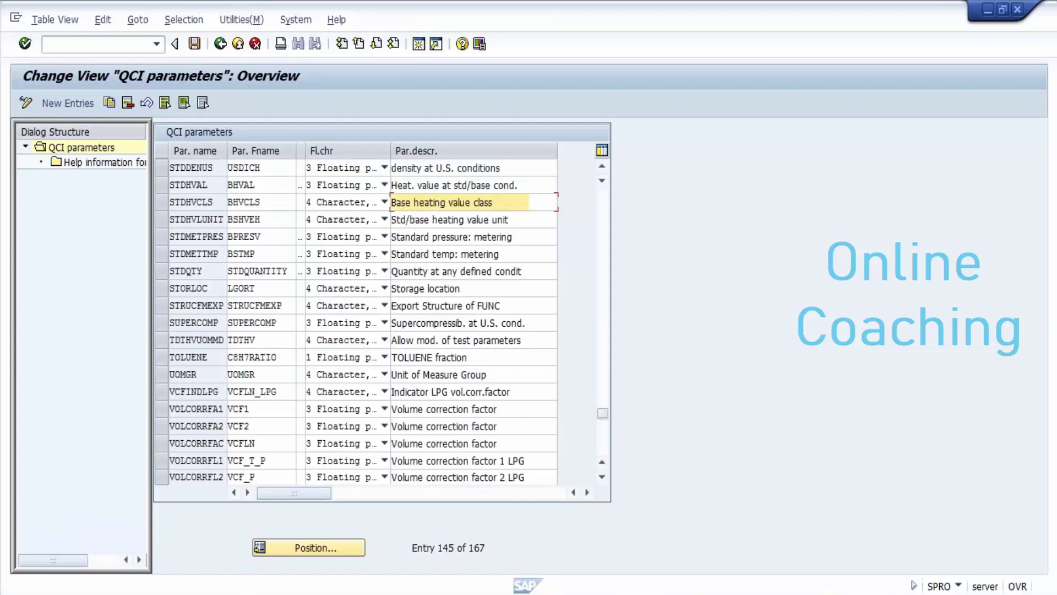
{"action": "key", "text": "Page_Down"}
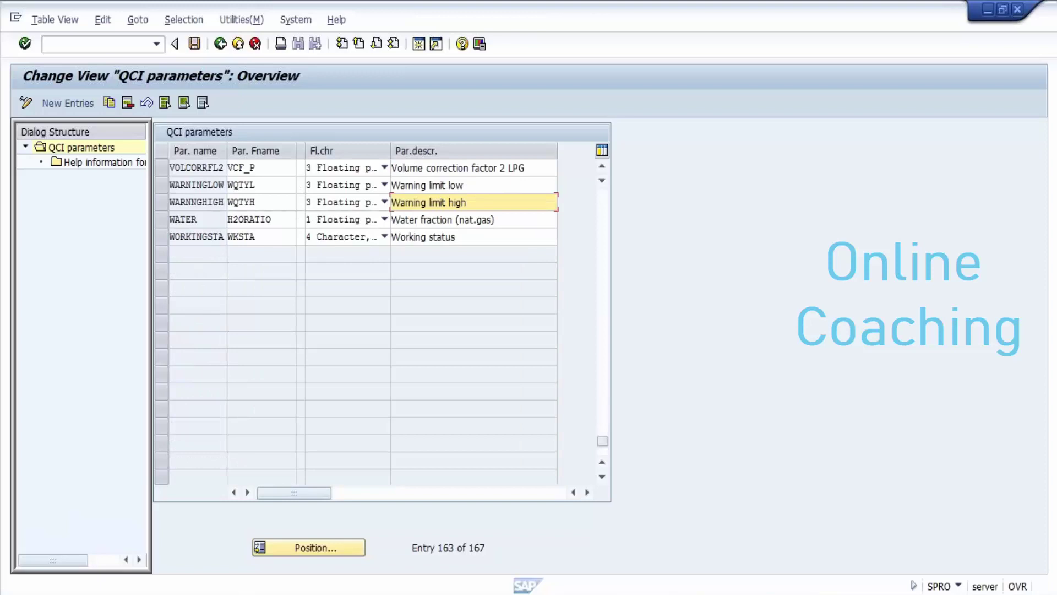
{"action": "key", "text": "Page_Down"}
{"action": "key", "text": "Page_Up"}
{"action": "key", "text": "Page_Up"}
{"action": "key", "text": "Page_Up"}
{"action": "key", "text": "Page_Up"}
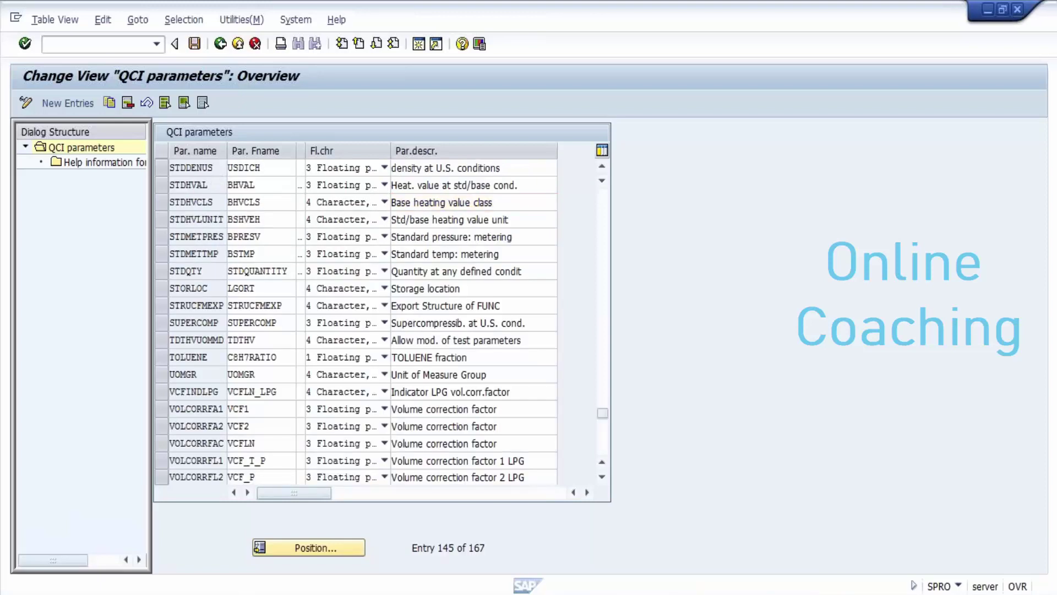
{"action": "key", "text": "Page_Up"}
{"action": "key", "text": "Page_Up"}
{"action": "key", "text": "Page_Up"}
{"action": "key", "text": "Page_Up"}
{"action": "key", "text": "Page_Up"}
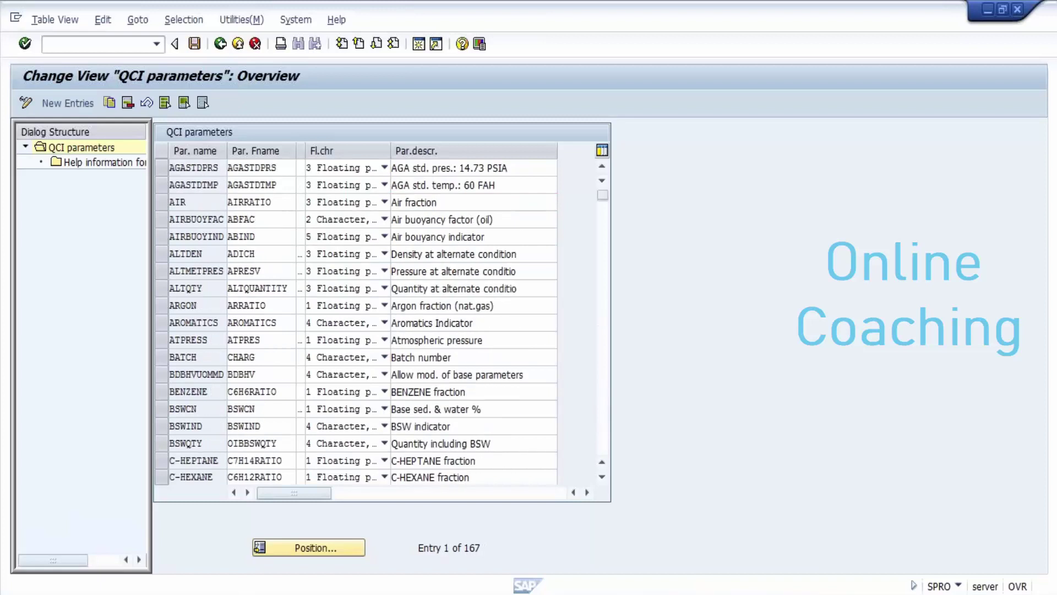
{"action": "left_click", "coordinate": [434, 203]}
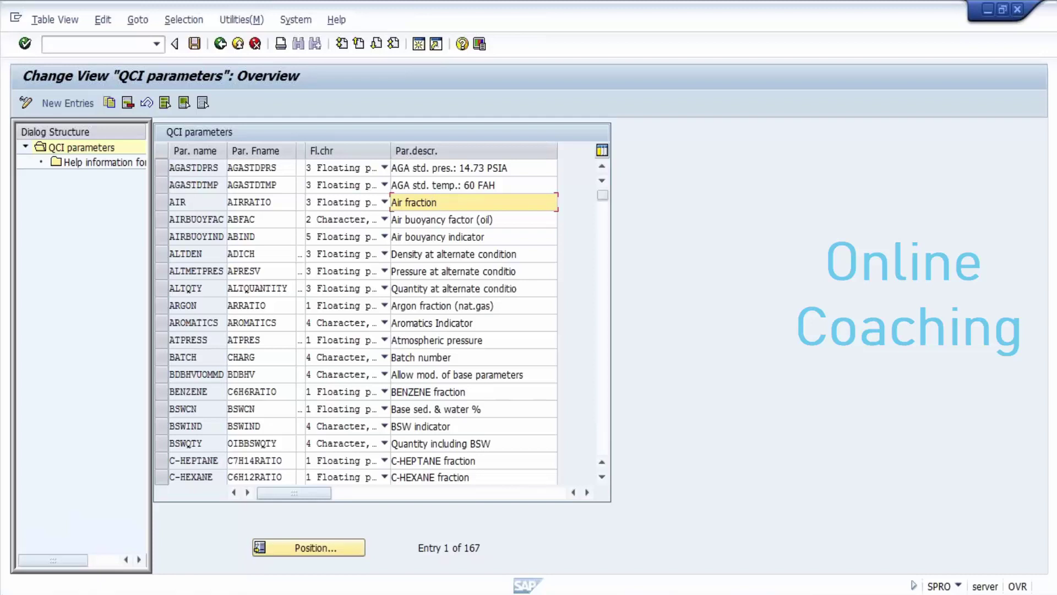
- Switch to the Delivery Create: Item Details window and review the conversion parameters listed for item 10, from material temperature to base density
{"action": "mouse_move", "coordinate": [406, 594]}
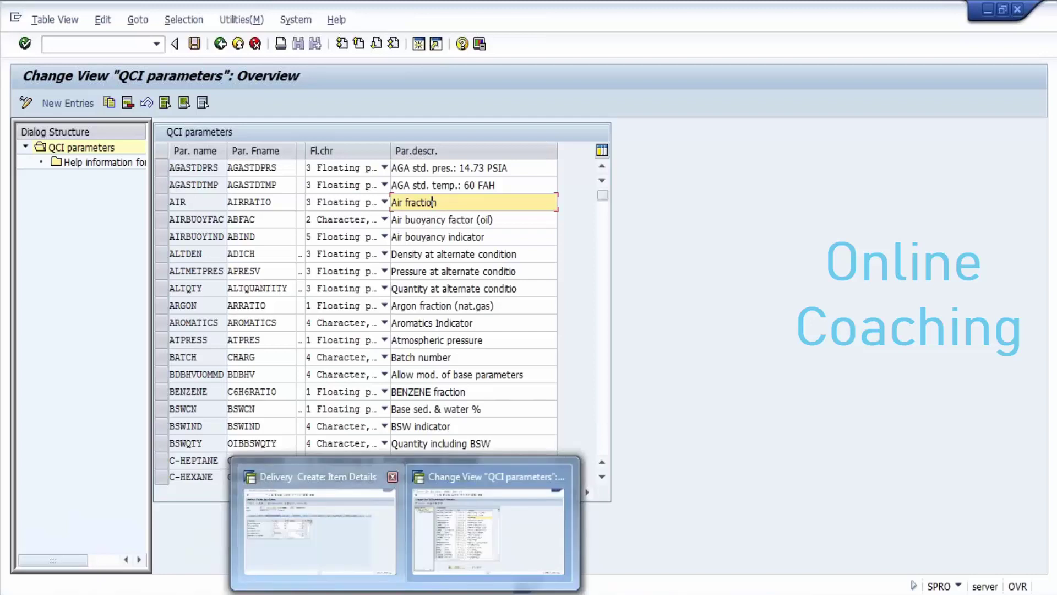
{"action": "left_click", "coordinate": [320, 531]}
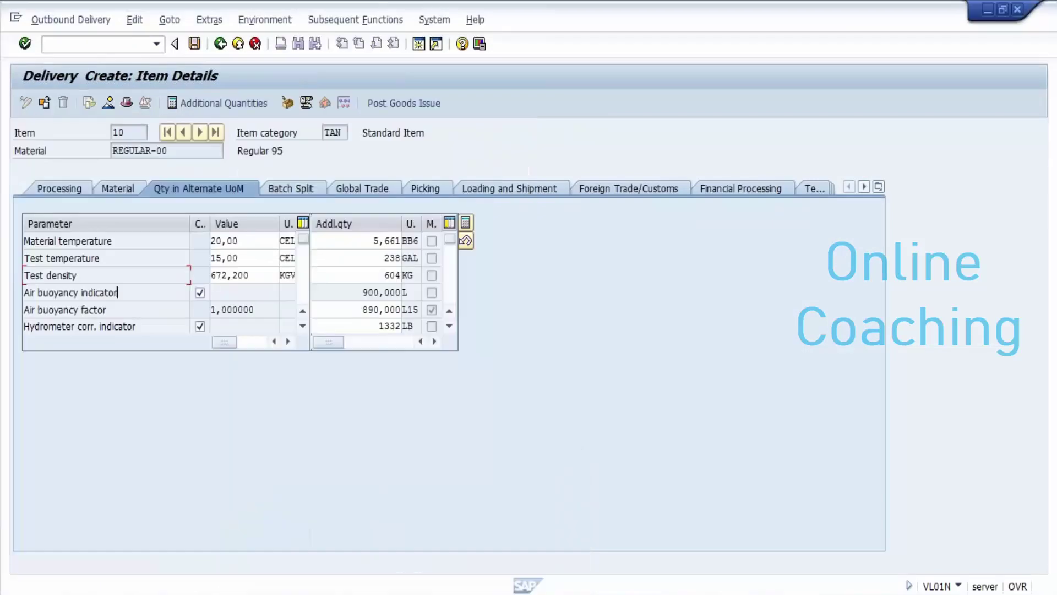
{"action": "left_click", "coordinate": [107, 310]}
{"action": "left_click", "coordinate": [124, 326]}
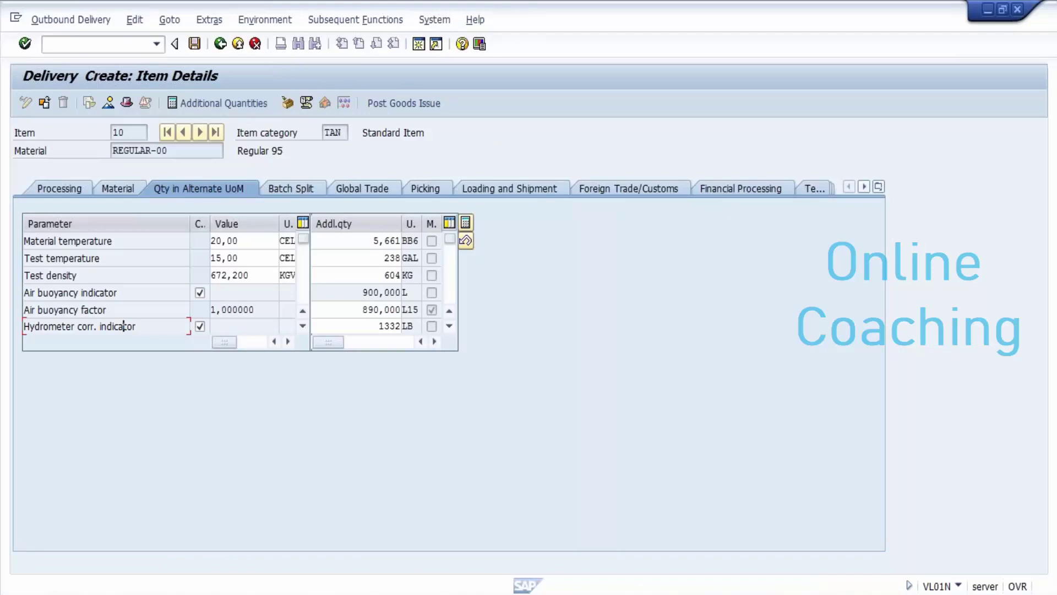
{"action": "left_click", "coordinate": [303, 326]}
{"action": "left_click", "coordinate": [303, 326]}
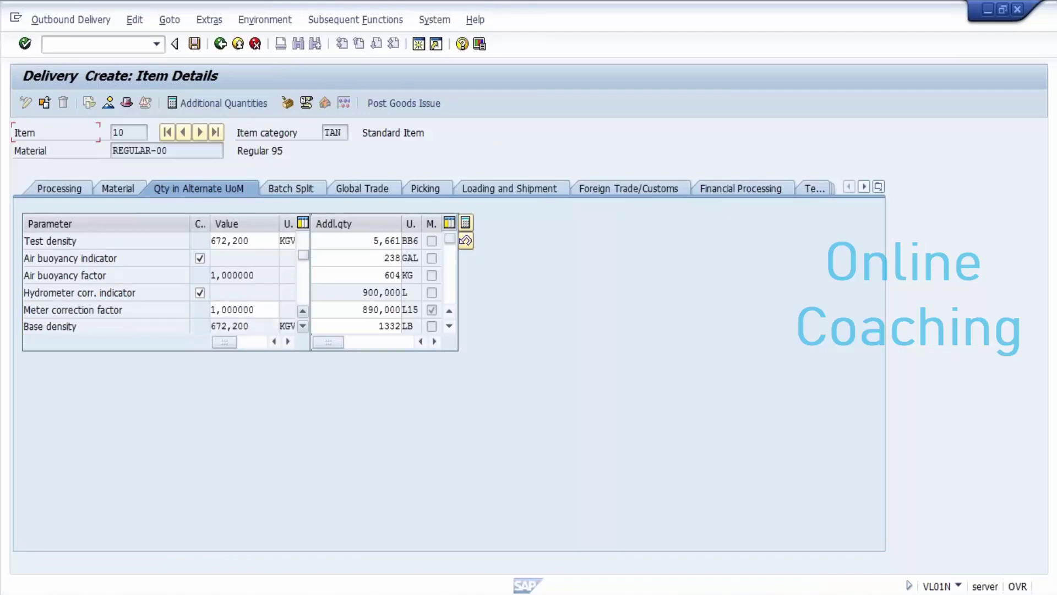
{"action": "left_click", "coordinate": [303, 326]}
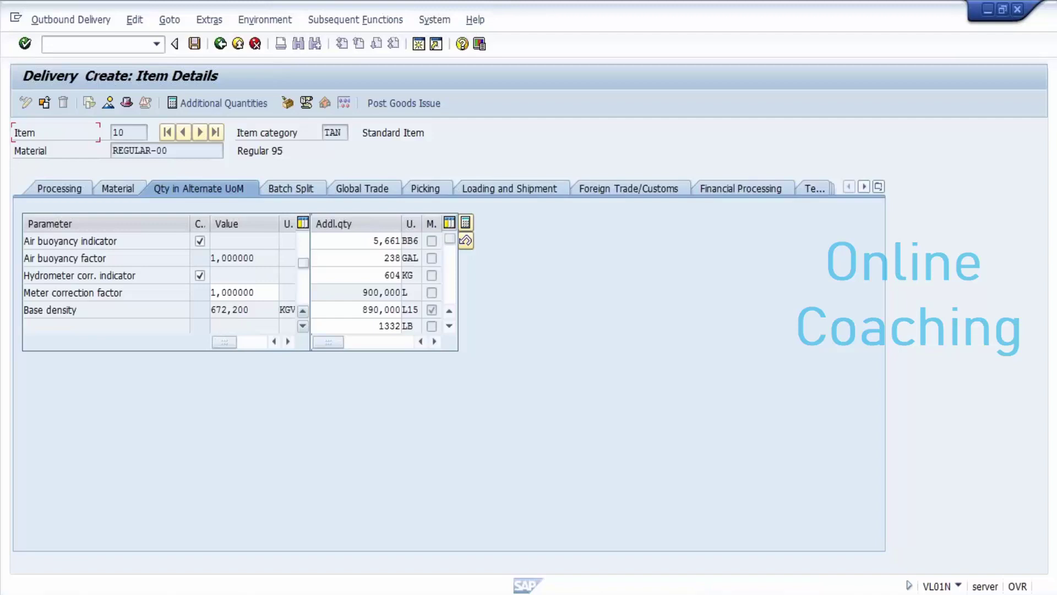
{"action": "left_click", "coordinate": [302, 311]}
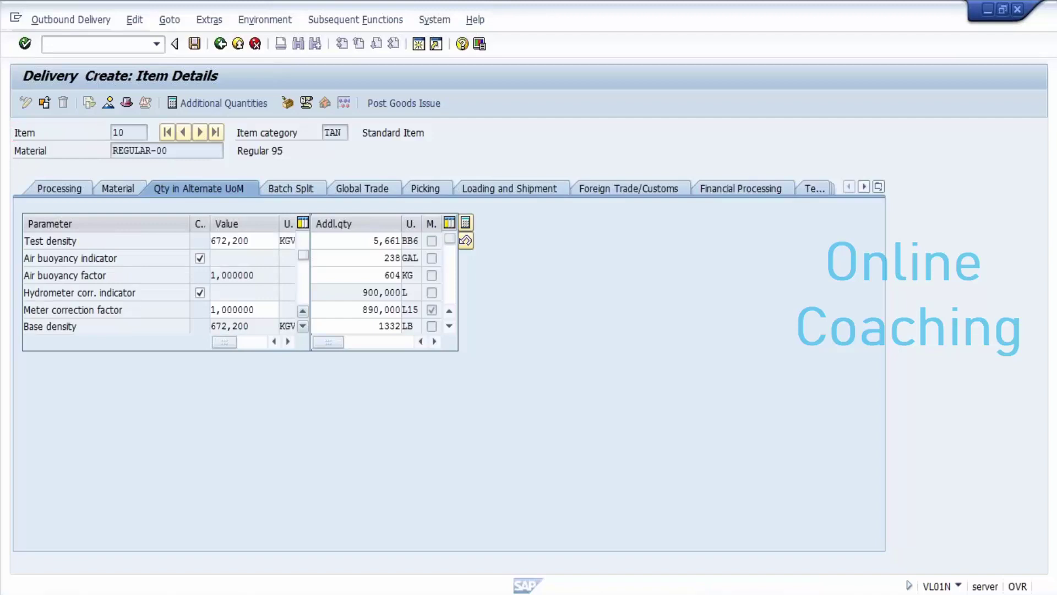
{"action": "left_click", "coordinate": [303, 311]}
{"action": "left_click", "coordinate": [303, 311]}
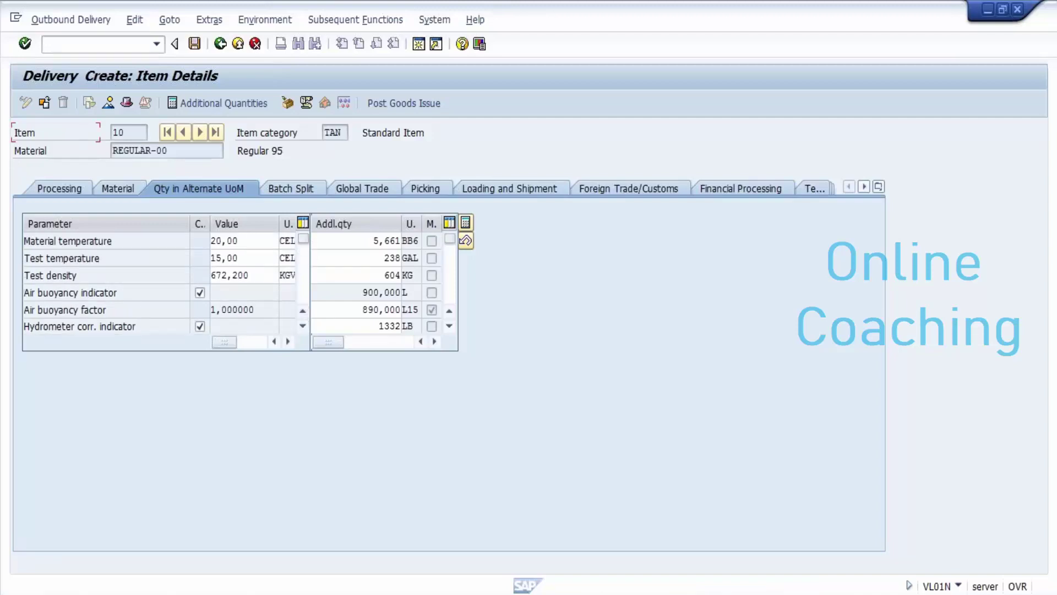
- Return from the delivery to the implementation guide and open the Define conversion group and external function module settings activity
{"action": "mouse_move", "coordinate": [522, 588]}
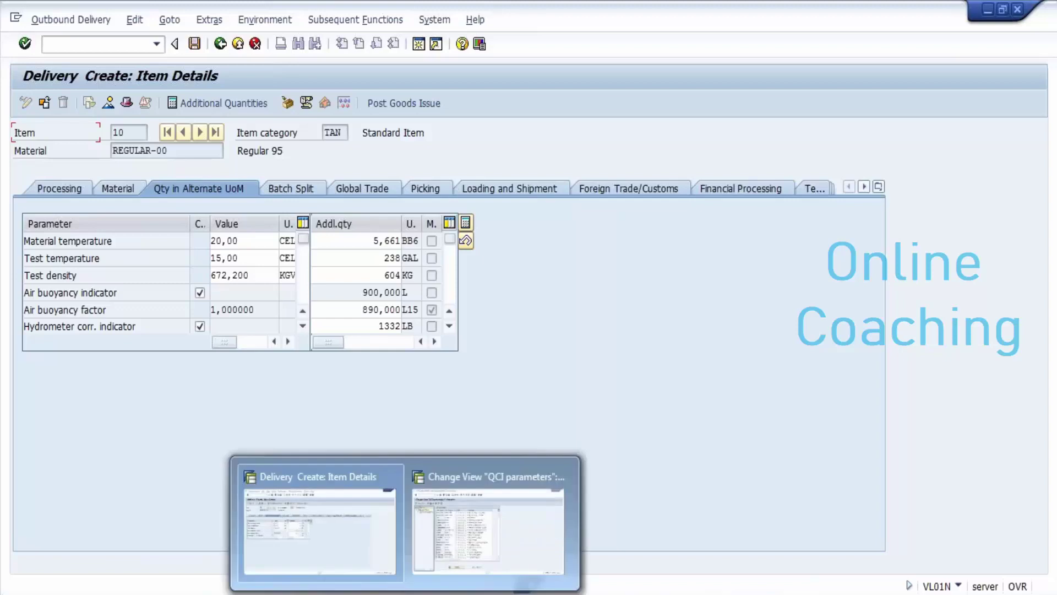
{"action": "left_click", "coordinate": [488, 517]}
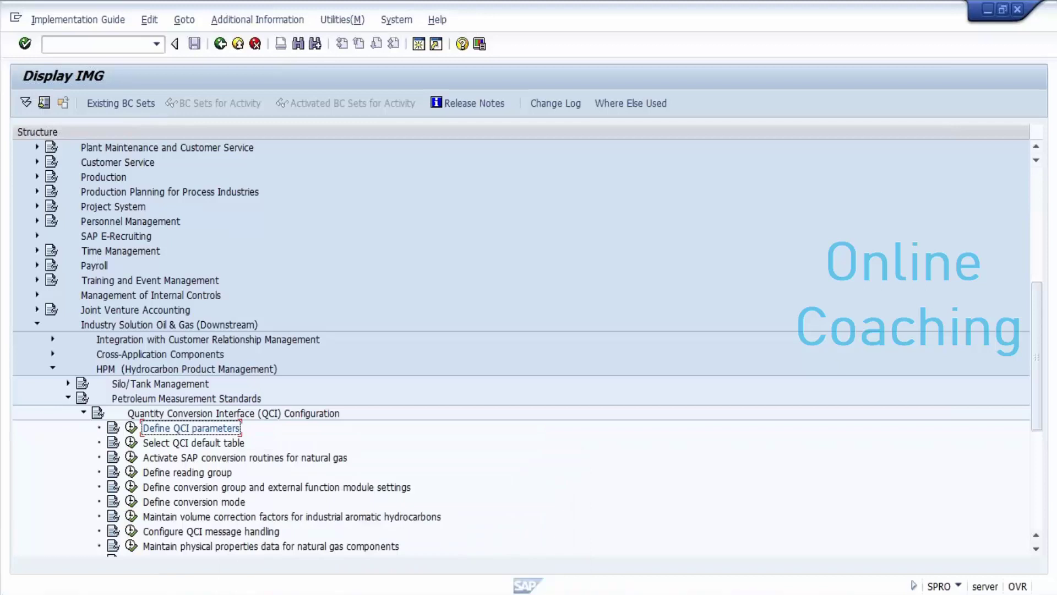
{"action": "left_click", "coordinate": [276, 487]}
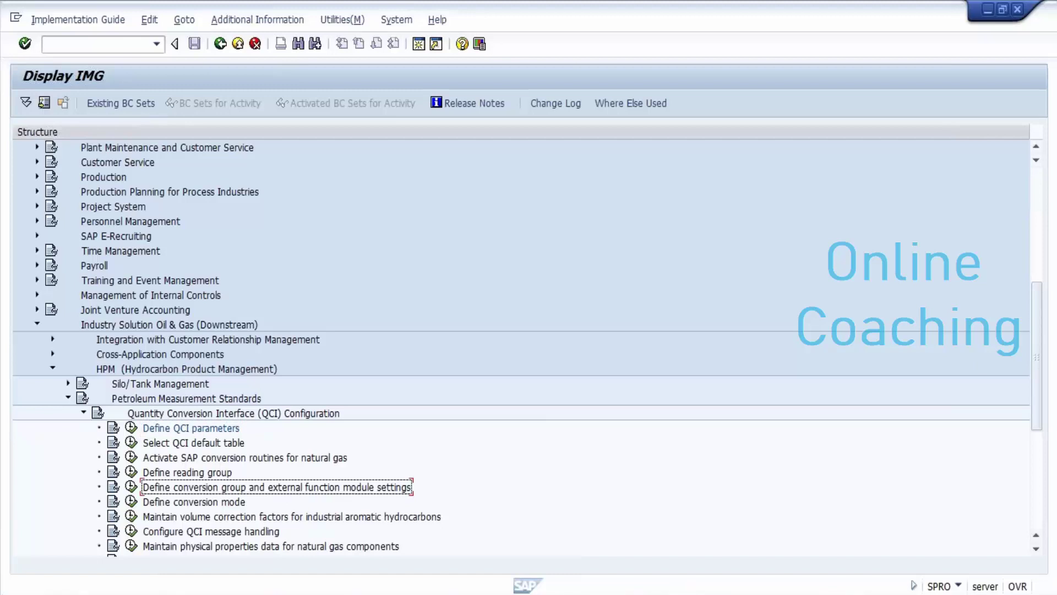
{"action": "left_click", "coordinate": [131, 487]}
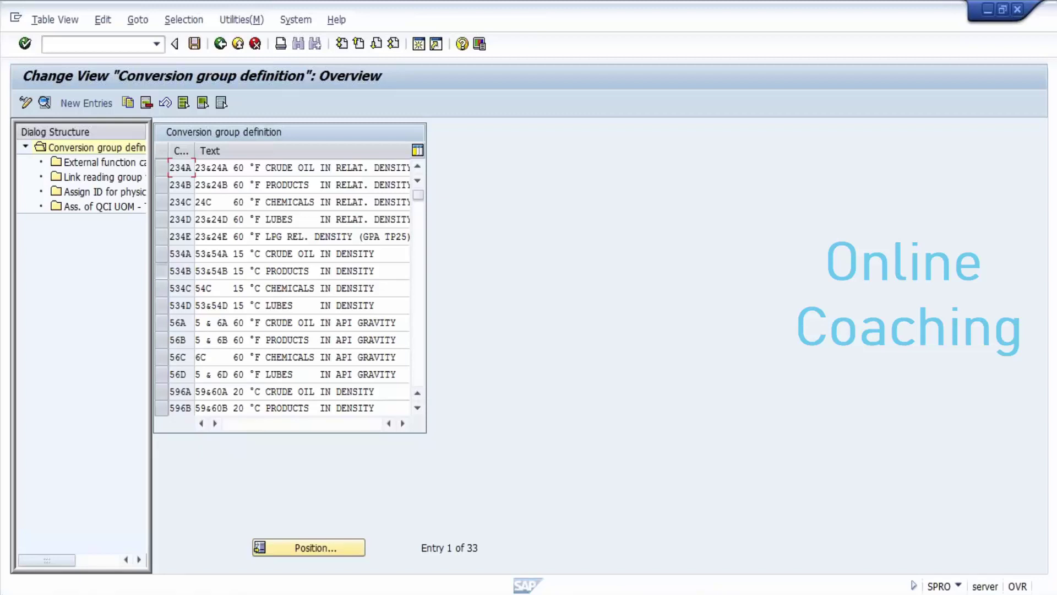
- Examine the conversion group definitions, comparing the 534B products and 534A crude oil entries with 234A and 234D
{"action": "left_click", "coordinate": [161, 271]}
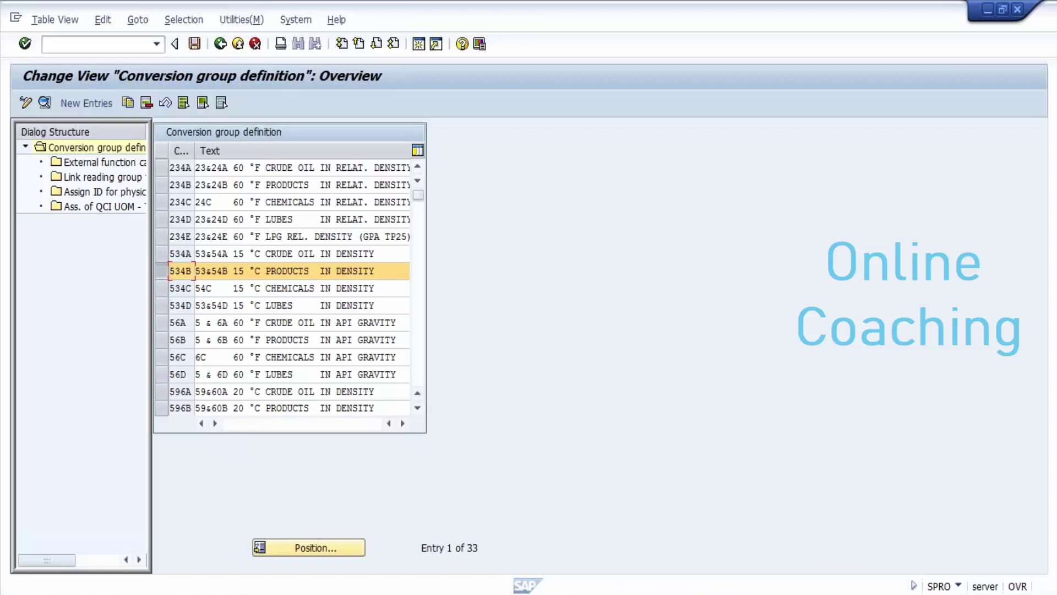
{"action": "left_click", "coordinate": [162, 271]}
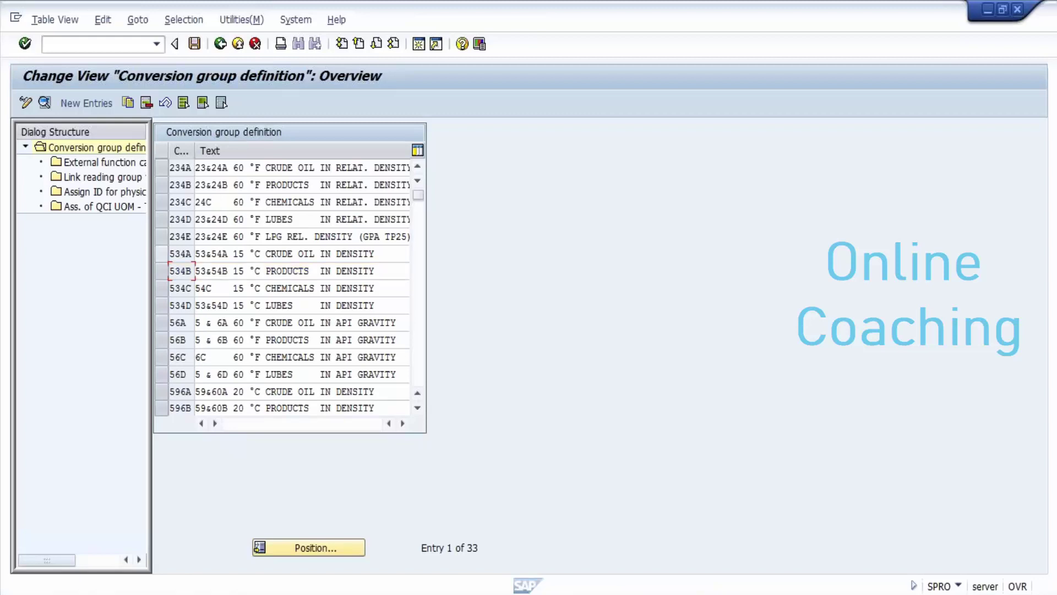
{"action": "left_click", "coordinate": [161, 254]}
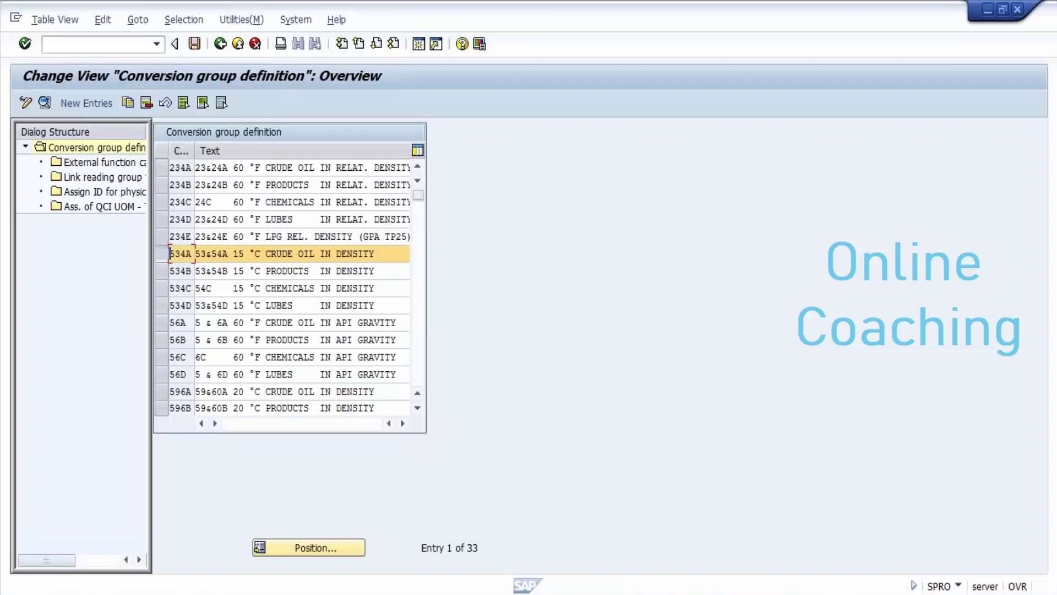
{"action": "left_click", "coordinate": [161, 253]}
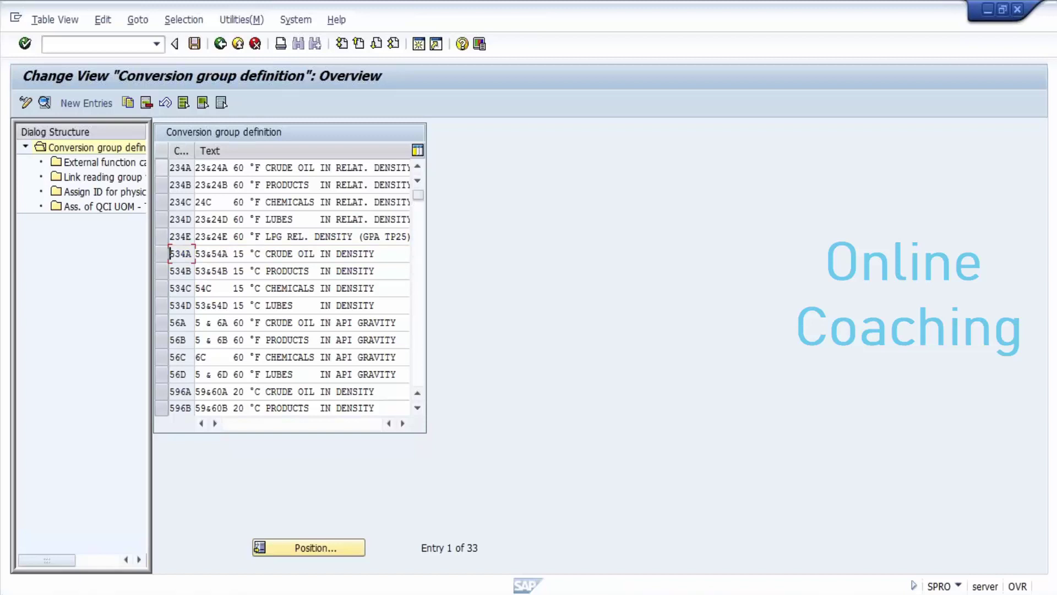
{"action": "left_click", "coordinate": [162, 167]}
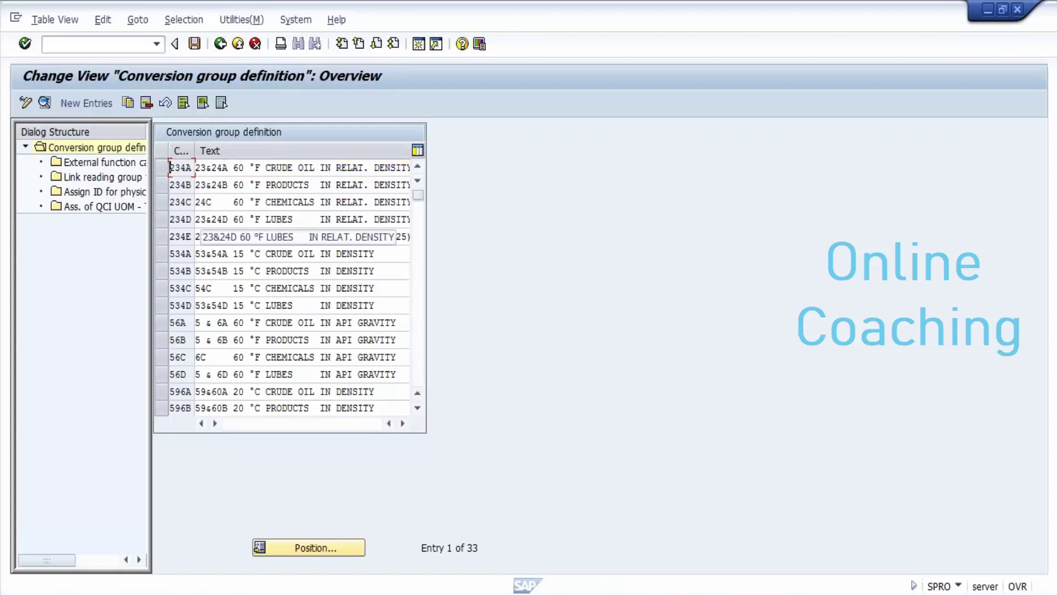
{"action": "left_click", "coordinate": [242, 219]}
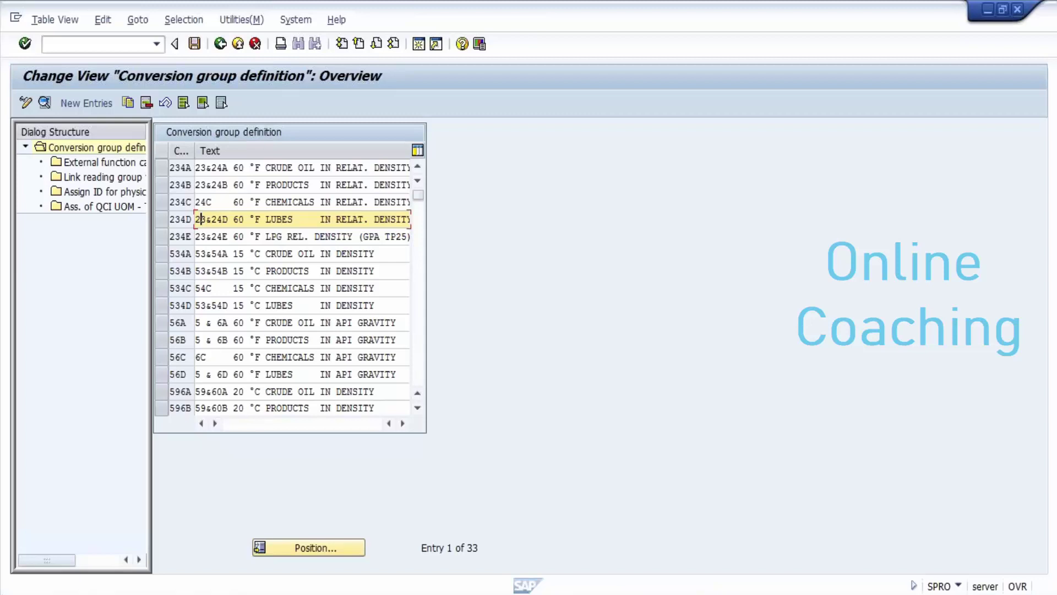
{"action": "left_click", "coordinate": [180, 271]}
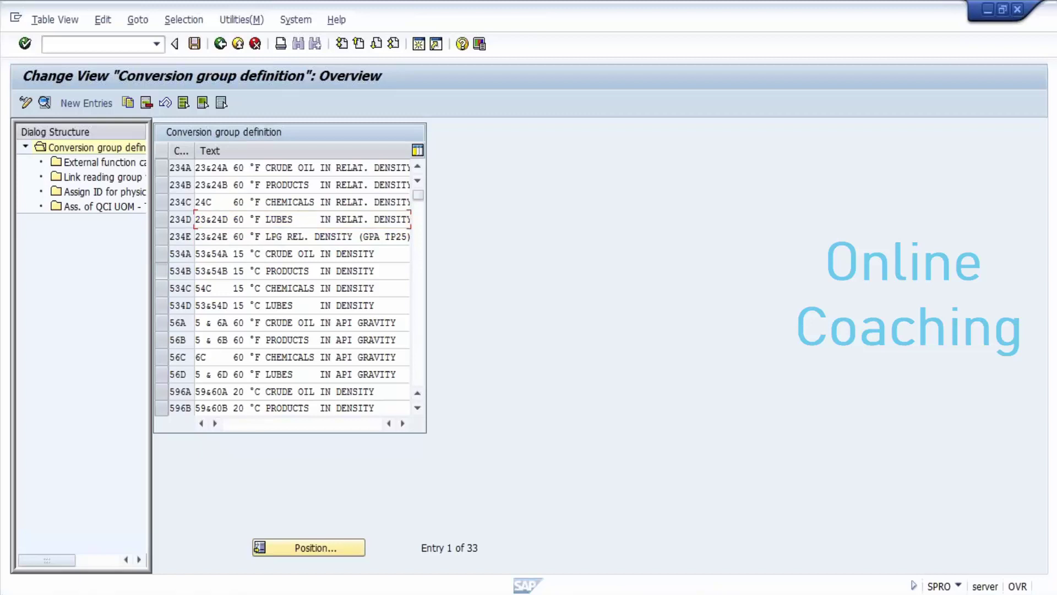
- Inspect the external function calls and sequence for conversion group 534B, and return to the conversion group definition overview
{"action": "left_click", "coordinate": [256, 271]}
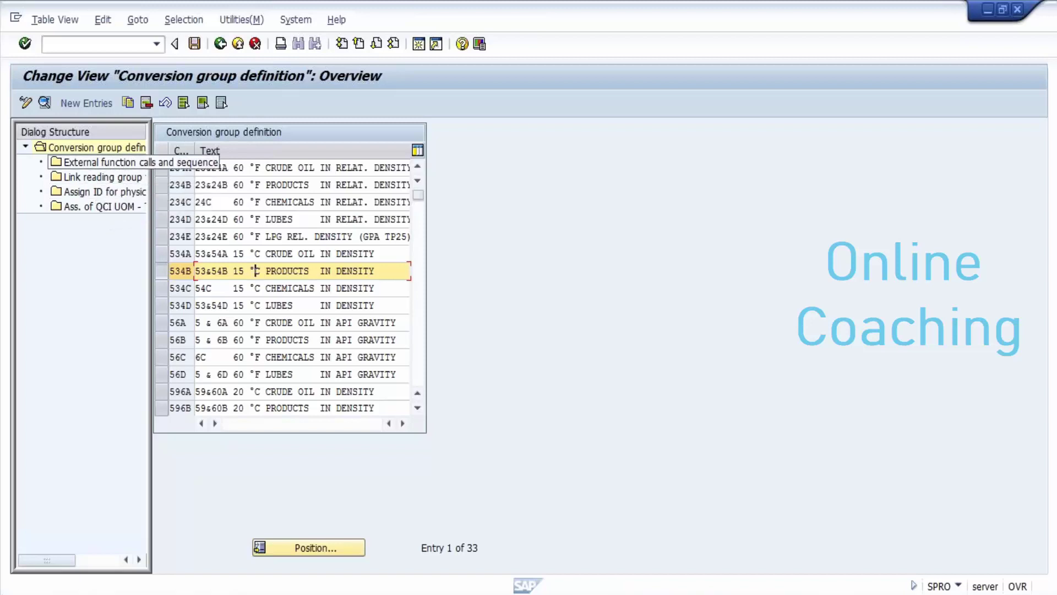
{"action": "left_click", "coordinate": [100, 162]}
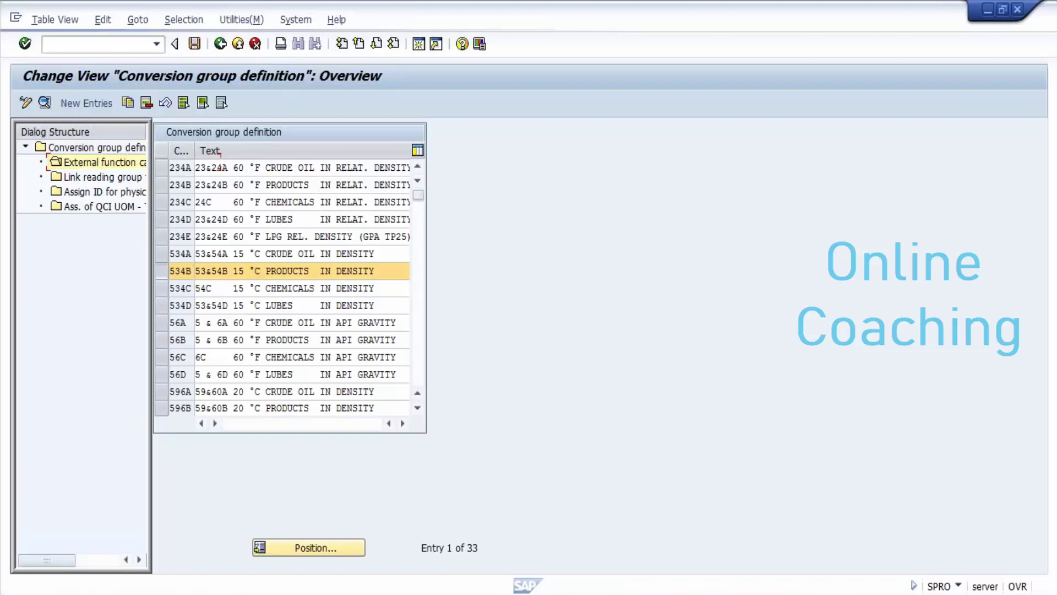
{"action": "left_click", "coordinate": [255, 185]}
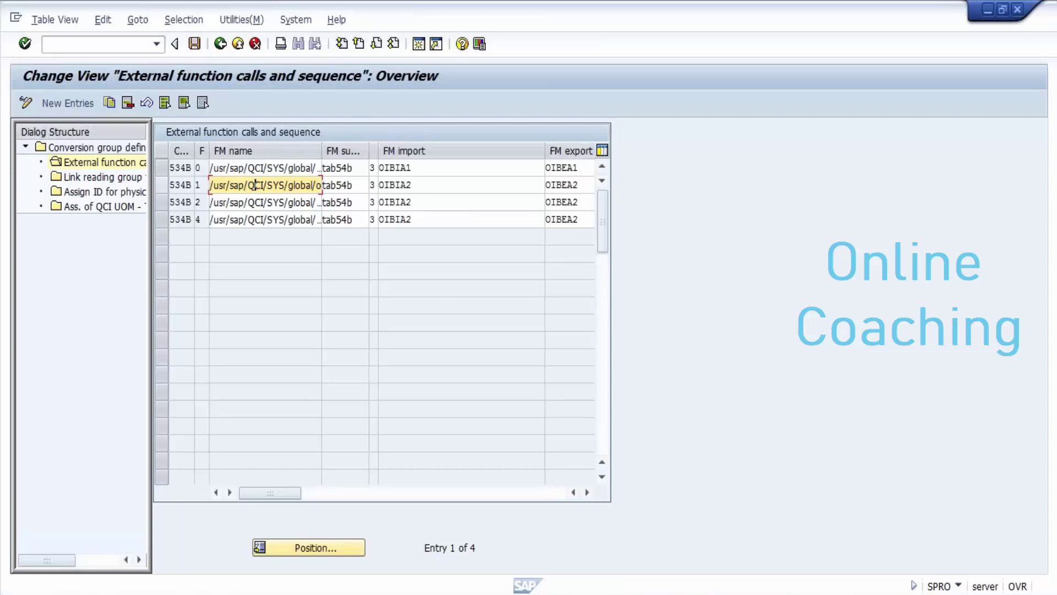
{"action": "left_click", "coordinate": [105, 162]}
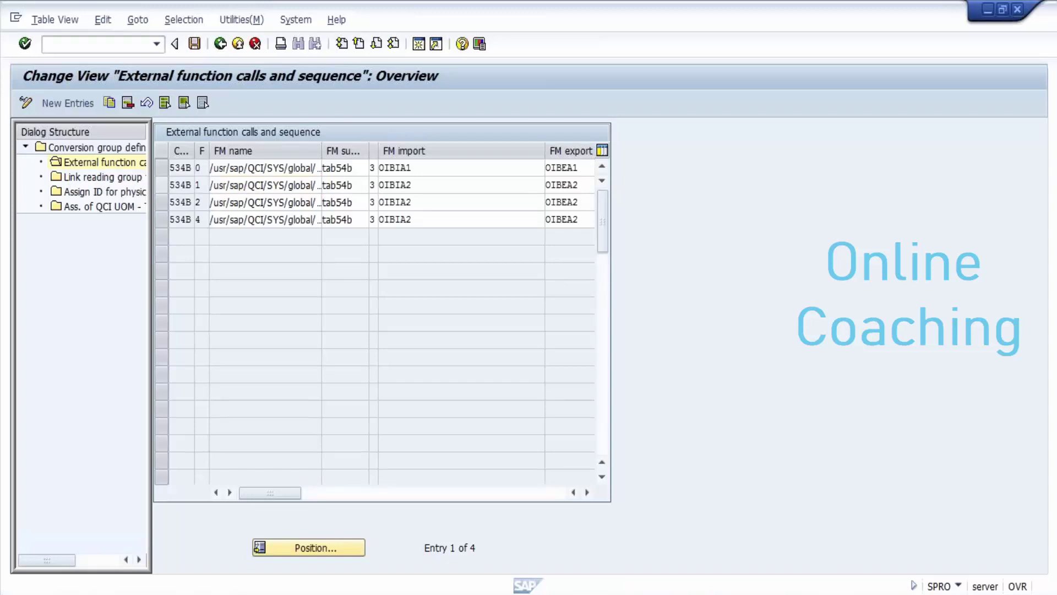
{"action": "double_click", "coordinate": [97, 147]}
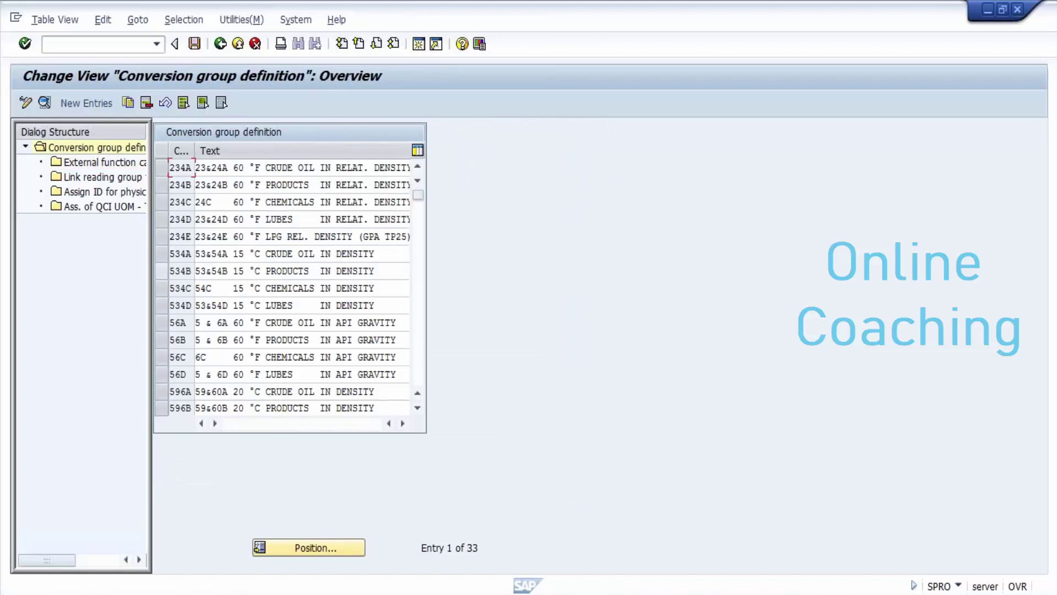
- Inspect the reading group linked to conversion group 534B, and leave the conversion group definition overview
{"action": "left_click", "coordinate": [161, 271]}
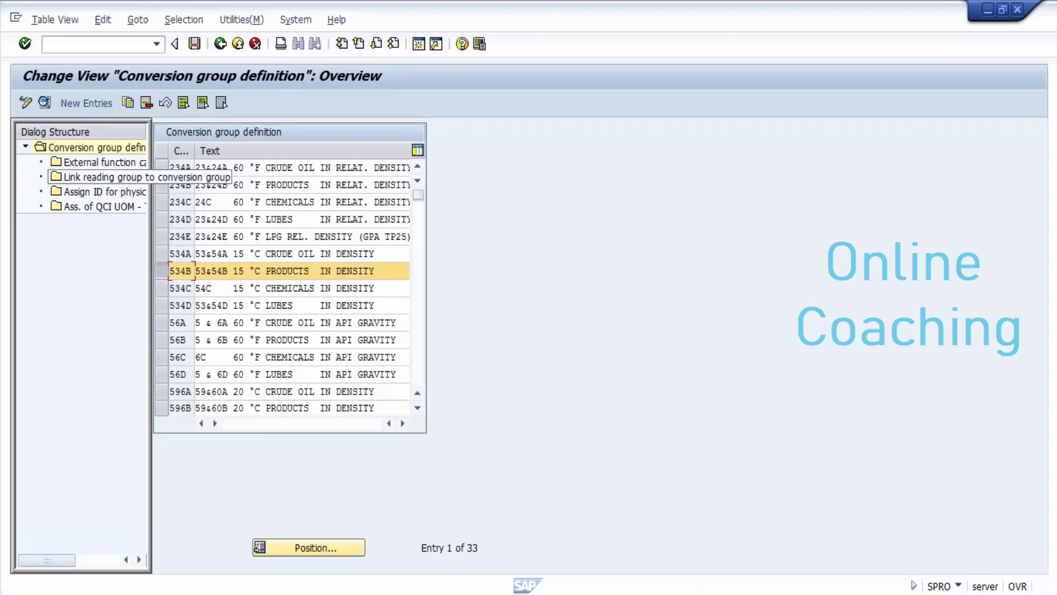
{"action": "double_click", "coordinate": [105, 177]}
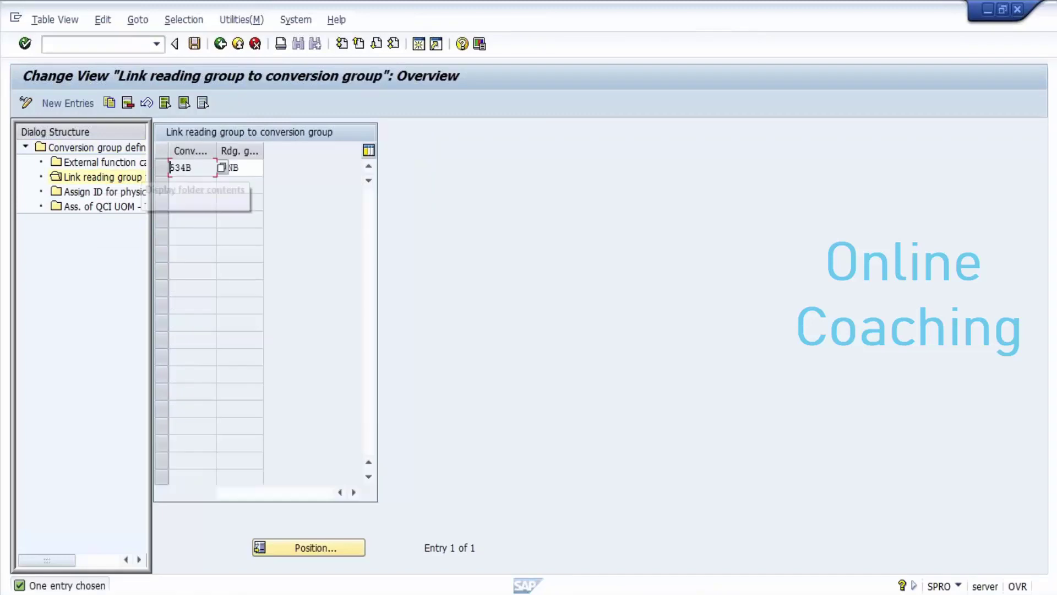
{"action": "left_click", "coordinate": [241, 168]}
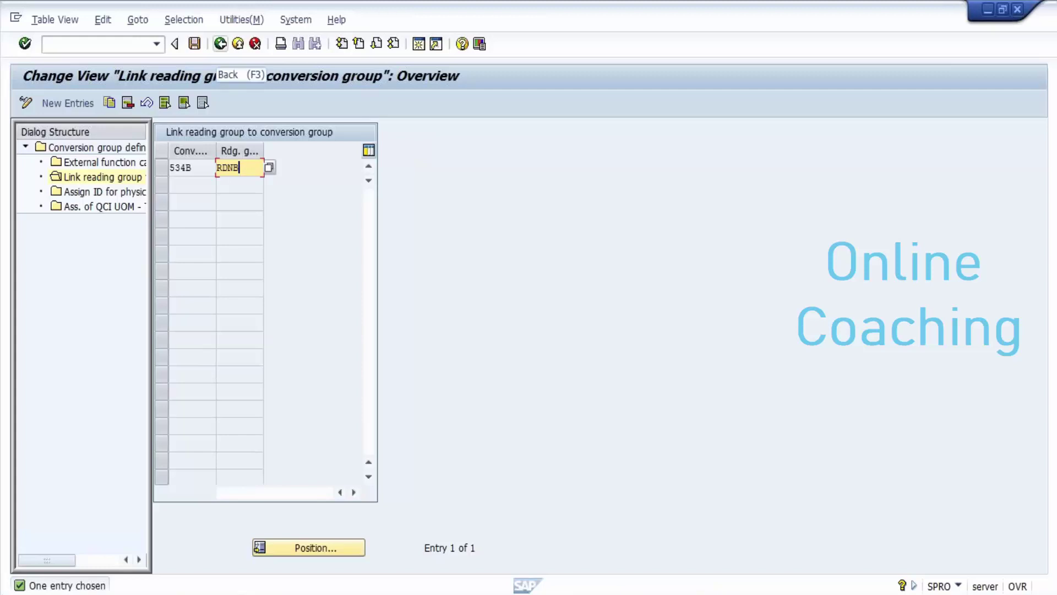
{"action": "left_click", "coordinate": [221, 43]}
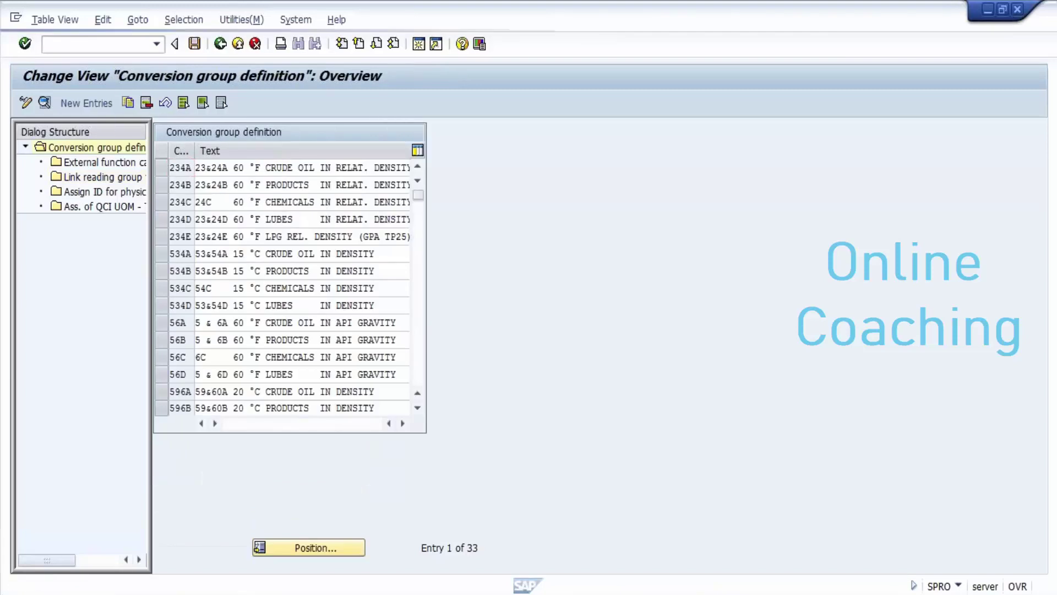
{"action": "left_click", "coordinate": [220, 43]}
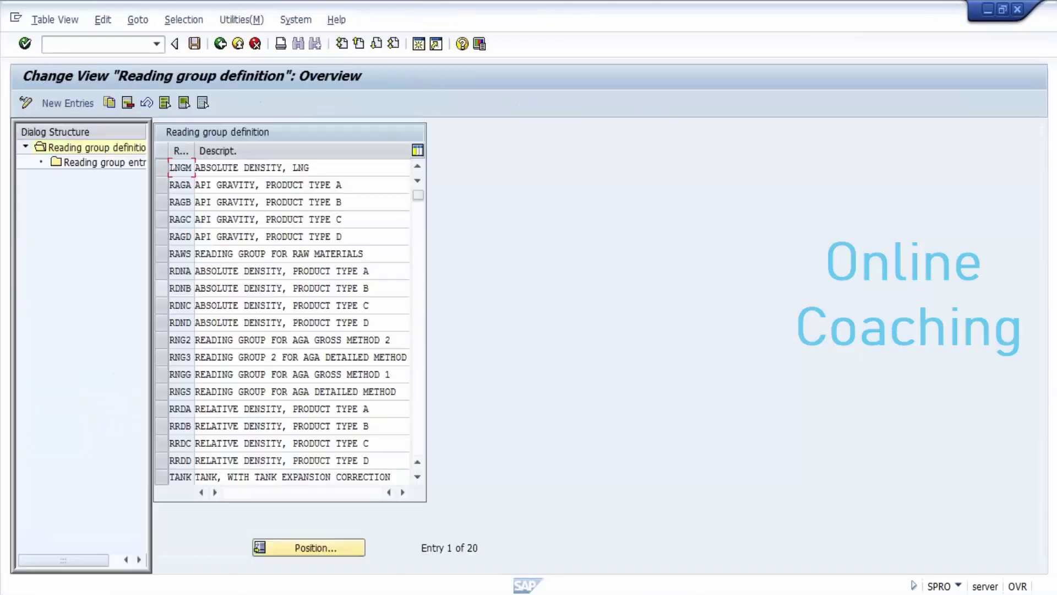
- Inspect the reading group entries of RDNB, absolute density product type B, through to the base density parameter
{"action": "left_click", "coordinate": [161, 288]}
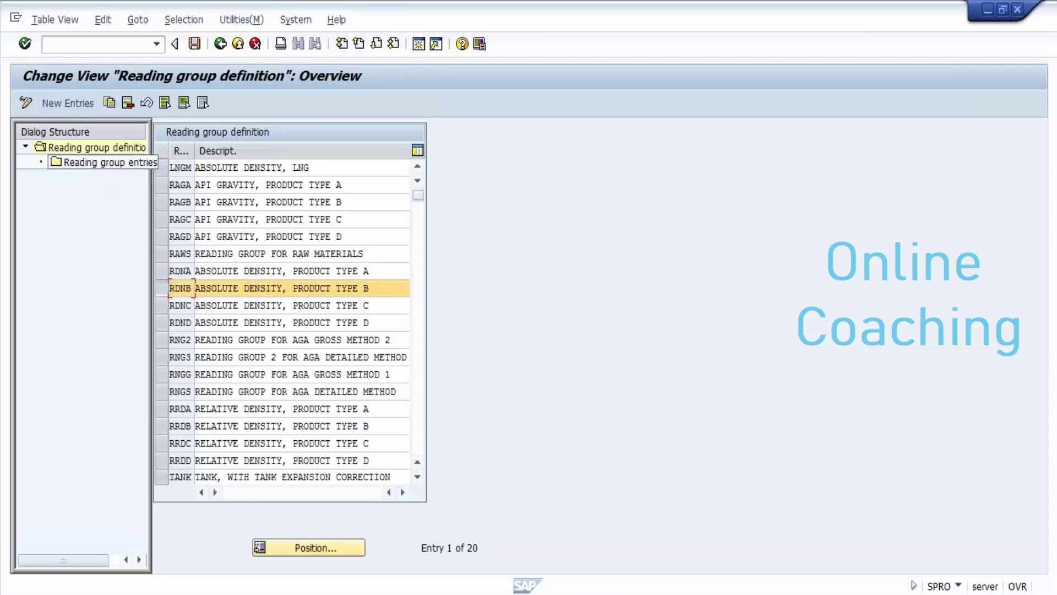
{"action": "double_click", "coordinate": [65, 163]}
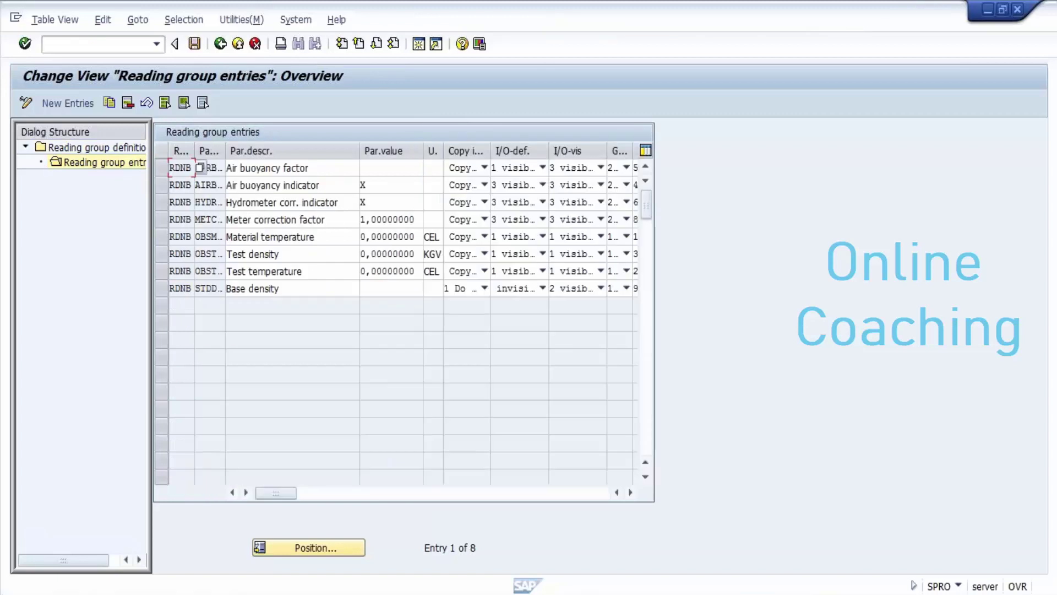
{"action": "left_click", "coordinate": [271, 287]}
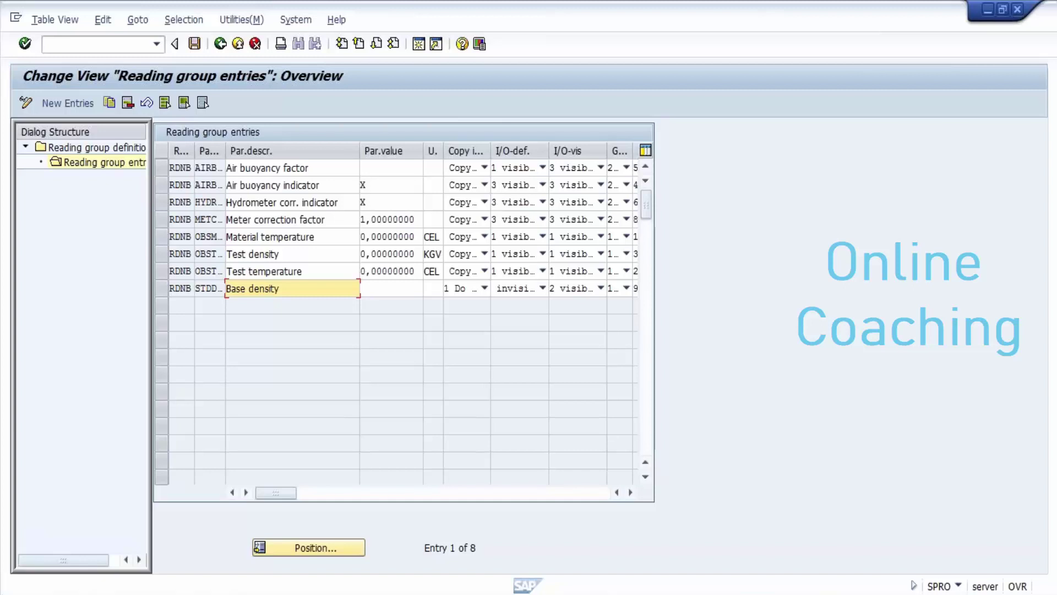
- Switch to the Delivery Create: Item Details window and review item 10's test density, air buoyancy indicator and test temperature parameters
{"action": "mouse_move", "coordinate": [405, 594]}
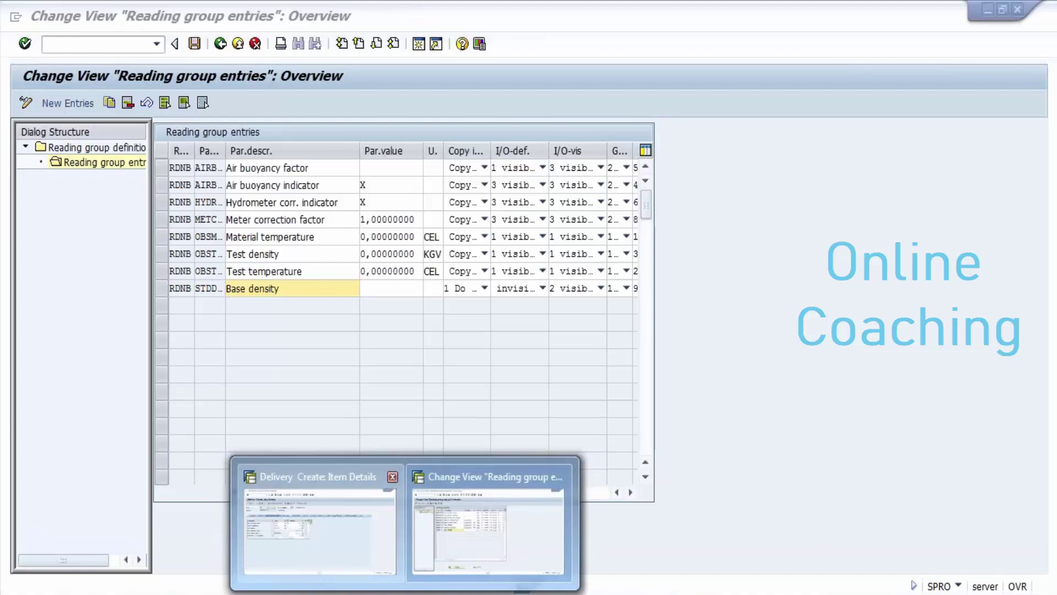
{"action": "left_click", "coordinate": [320, 526]}
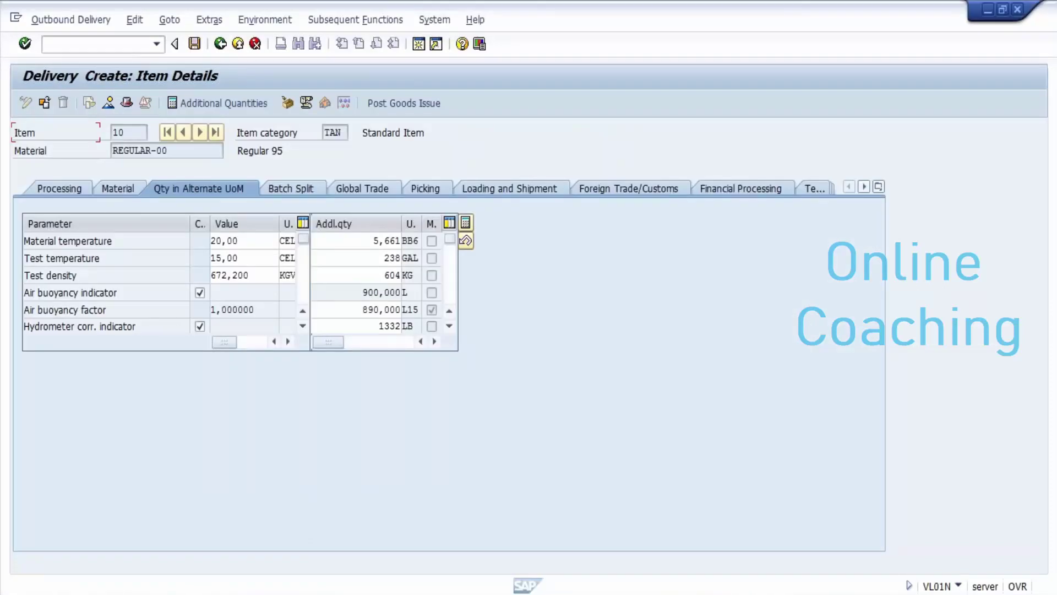
{"action": "left_click", "coordinate": [77, 275]}
{"action": "key", "text": "alt+Tab"}
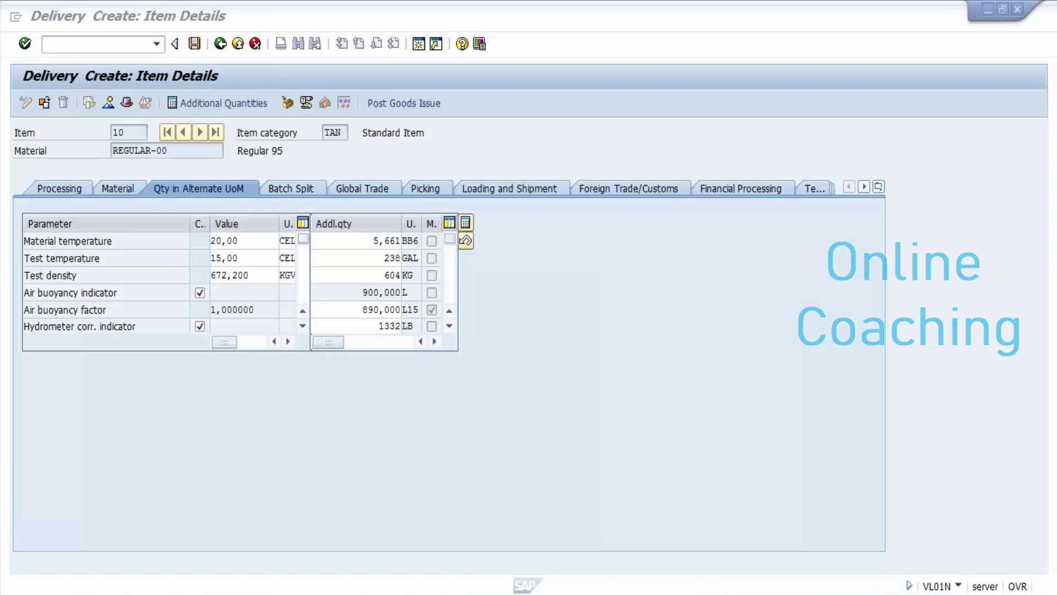
{"action": "left_click", "coordinate": [81, 293]}
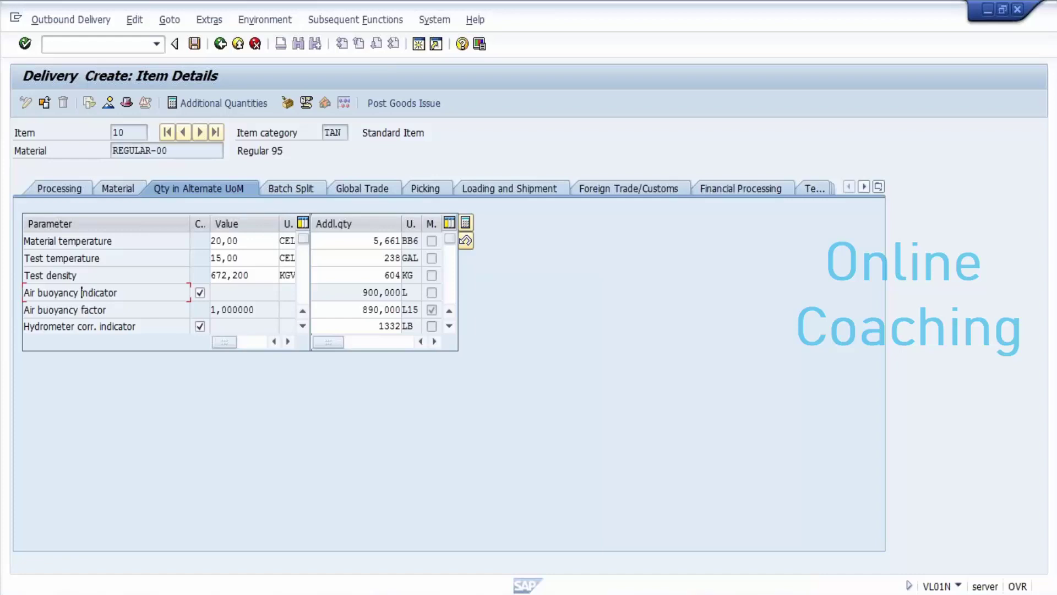
{"action": "left_click", "coordinate": [234, 258]}
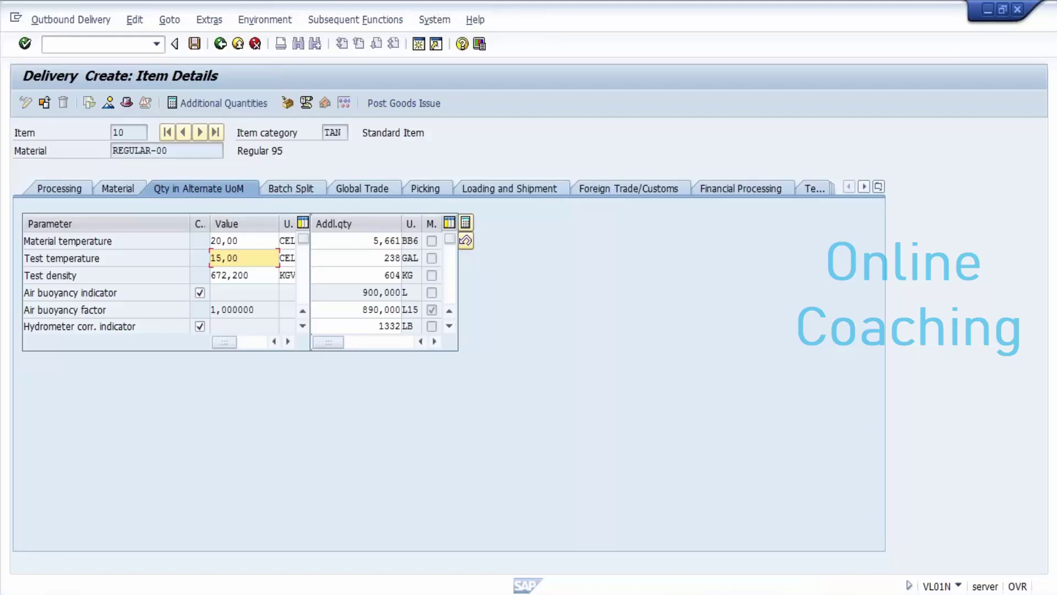
- Return to the reading group session, leave the customizing view, and start transaction O3DEFAULTS from SAP Easy Access
{"action": "mouse_move", "coordinate": [405, 594]}
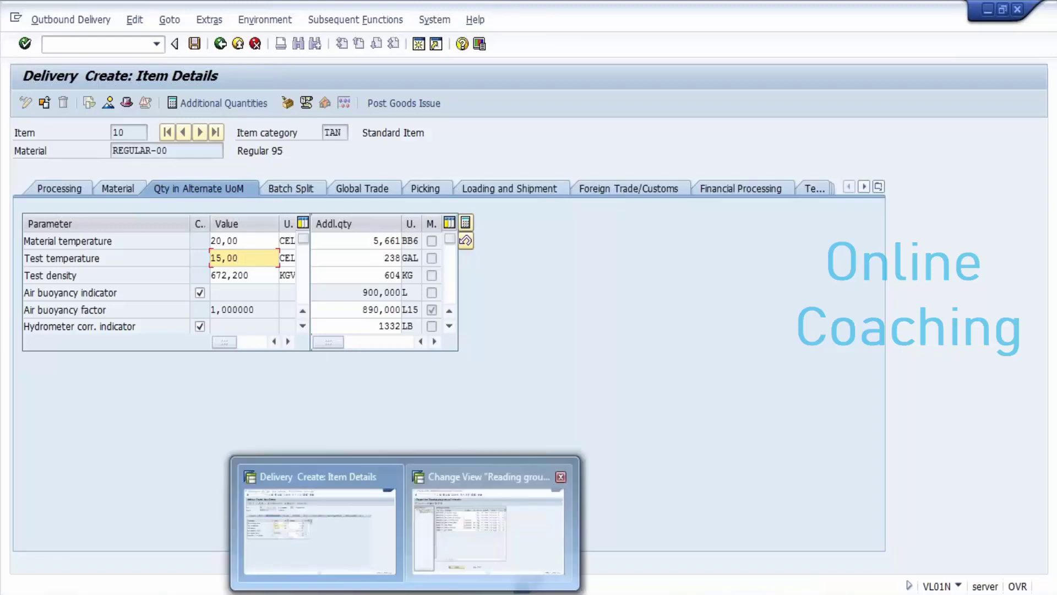
{"action": "left_click", "coordinate": [487, 523]}
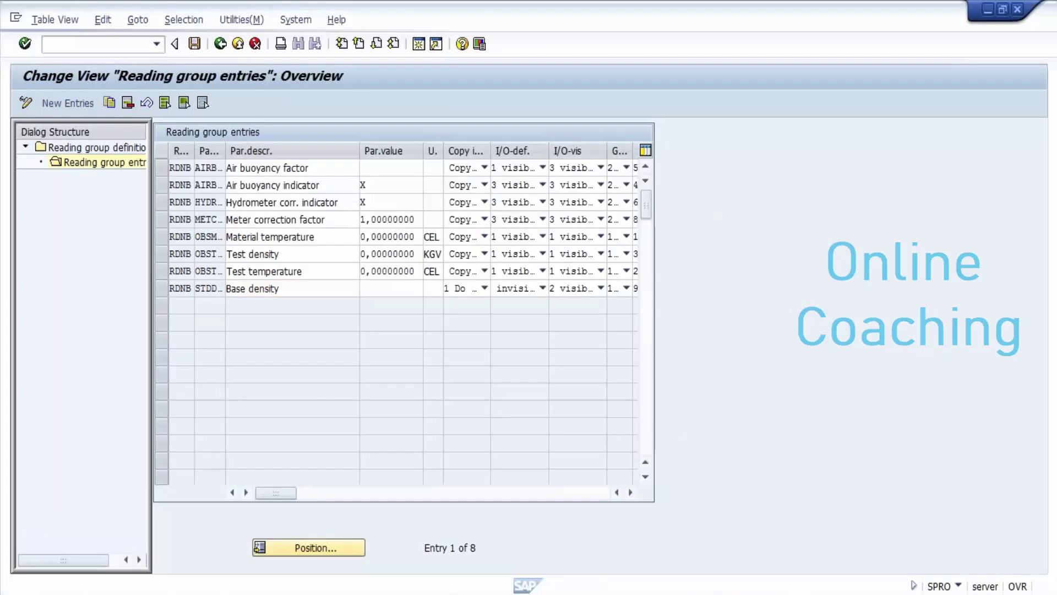
{"action": "type", "text": "O3DEF"}
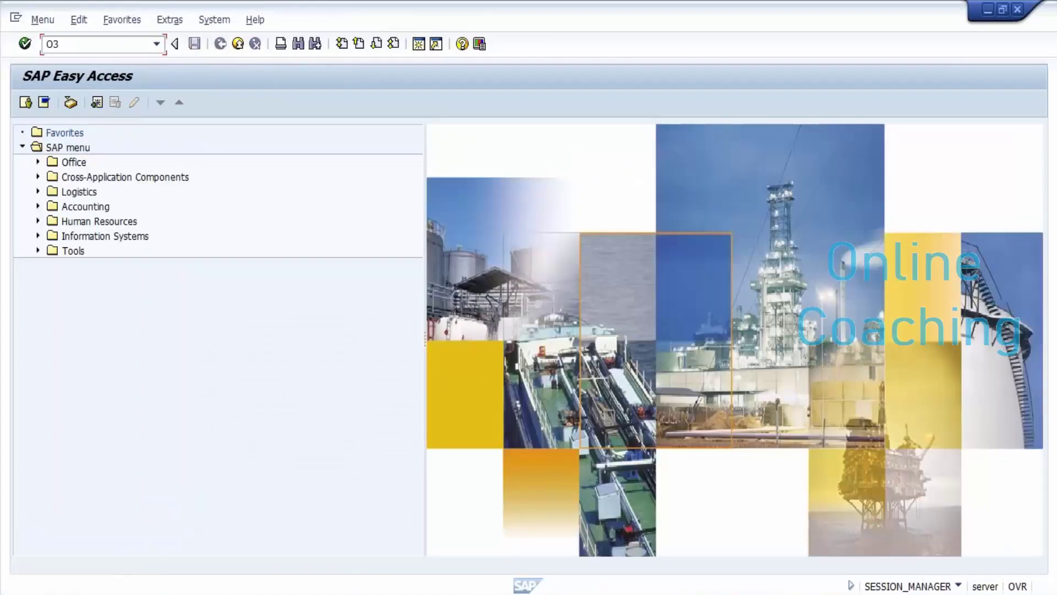
{"action": "type", "text": "AULTS"}
{"action": "key", "text": "Return"}
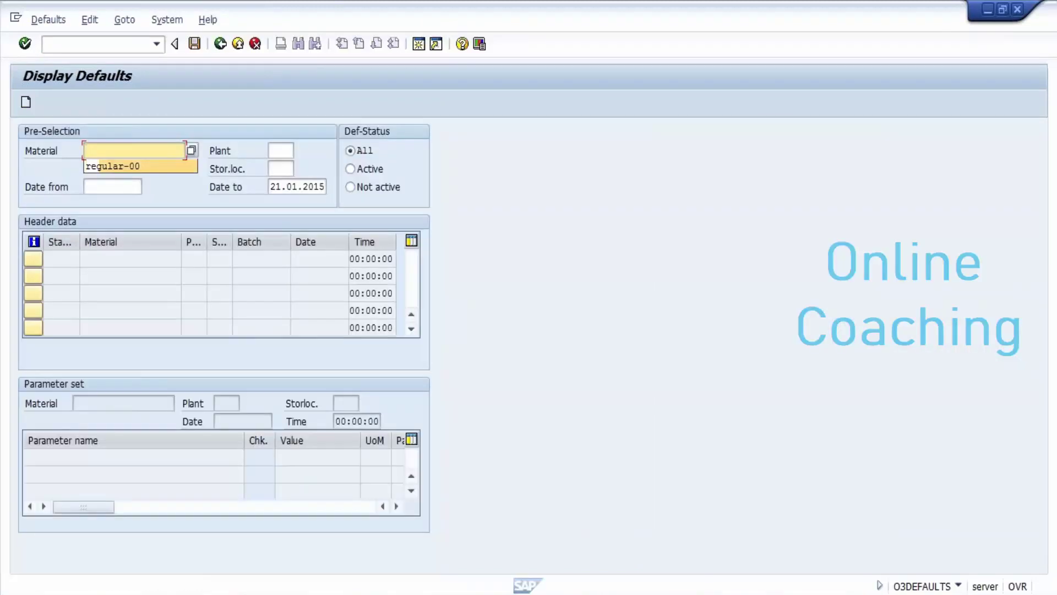
- List the conversion defaults for material regular-00 in plant gp01
{"action": "key", "text": "Return"}
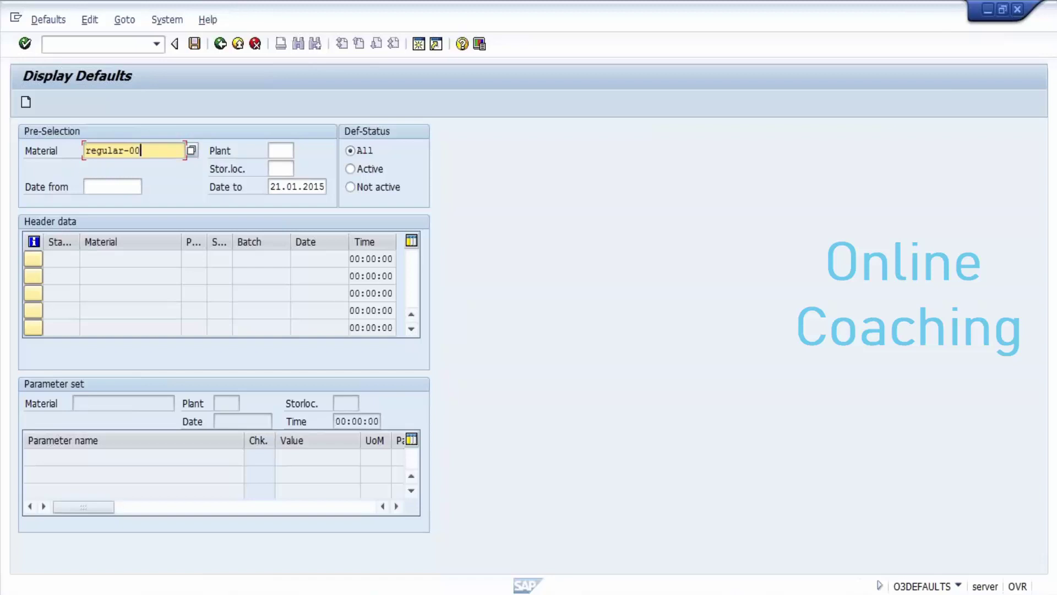
{"action": "key", "text": "Tab"}
{"action": "key", "text": "BackSpace"}
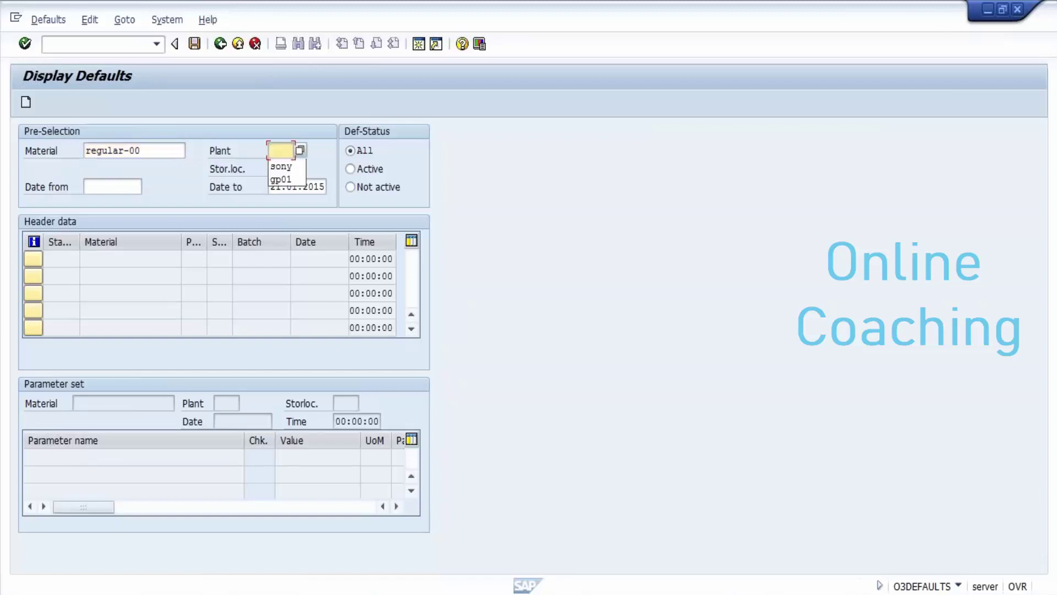
{"action": "key", "text": "Down"}
{"action": "key", "text": "Down"}
{"action": "key", "text": "Return"}
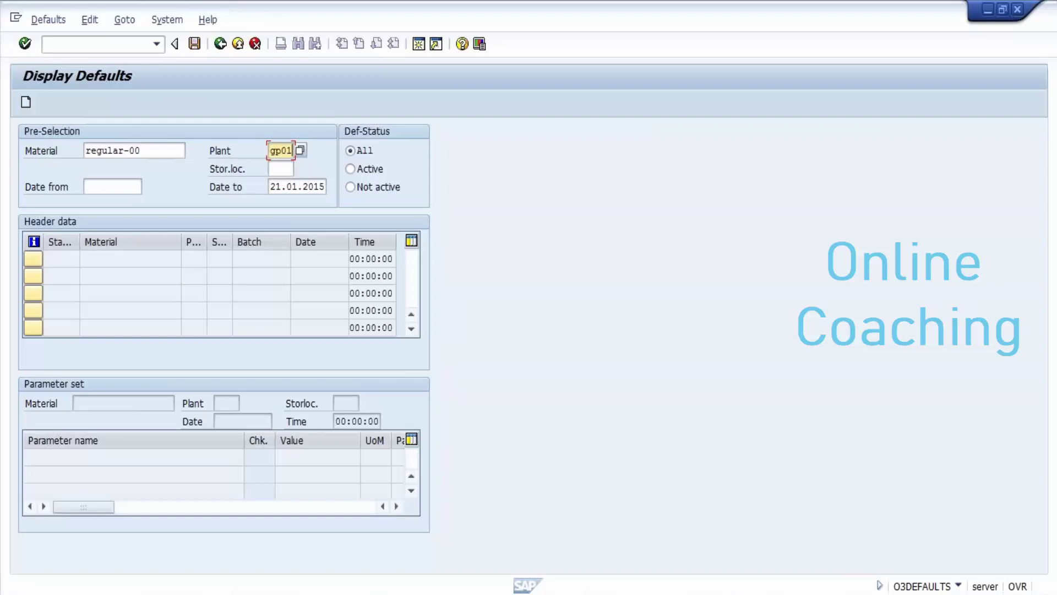
{"action": "key", "text": "Return"}
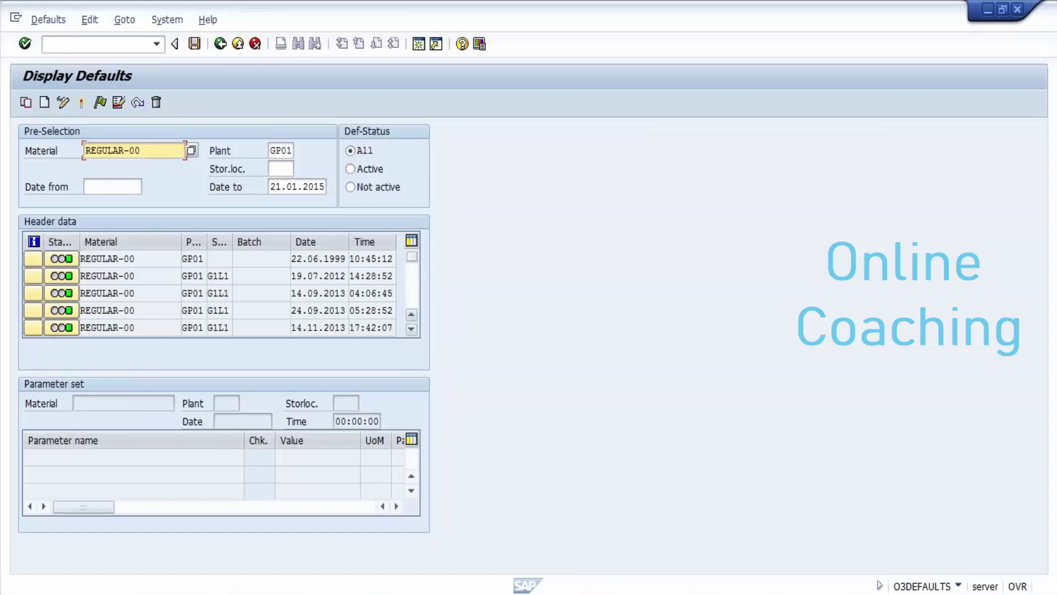
- Examine the parameter set of the REGULAR-00 default dated 07.06.2014, from the temperatures and density to the meter correction factor
{"action": "left_click", "coordinate": [411, 329]}
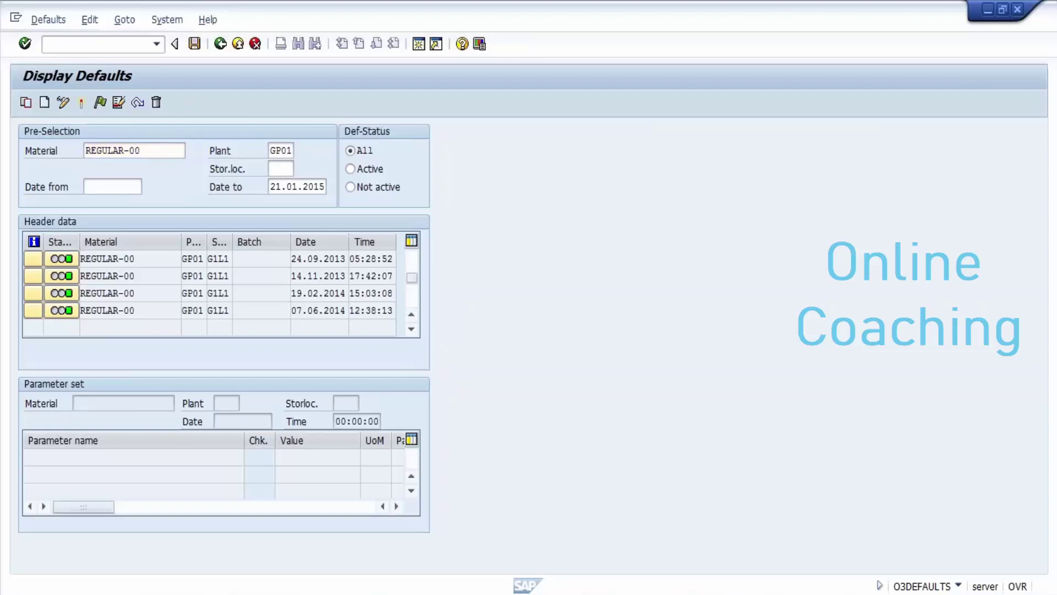
{"action": "left_click", "coordinate": [33, 311]}
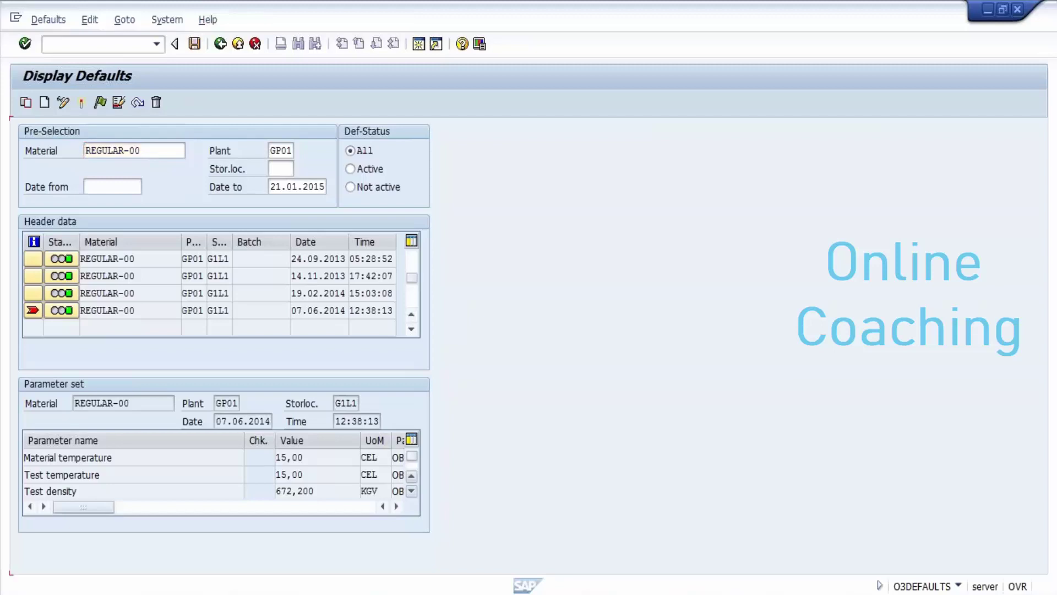
{"action": "left_click", "coordinate": [412, 490]}
{"action": "left_click", "coordinate": [411, 491]}
{"action": "left_click", "coordinate": [412, 491]}
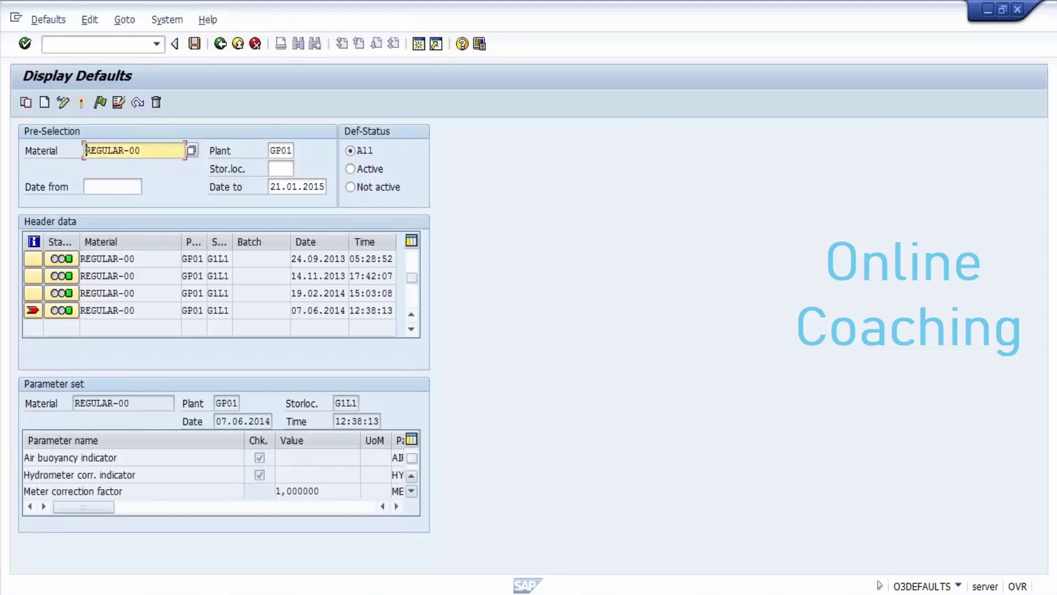
{"action": "left_click", "coordinate": [411, 490]}
{"action": "left_click", "coordinate": [411, 476]}
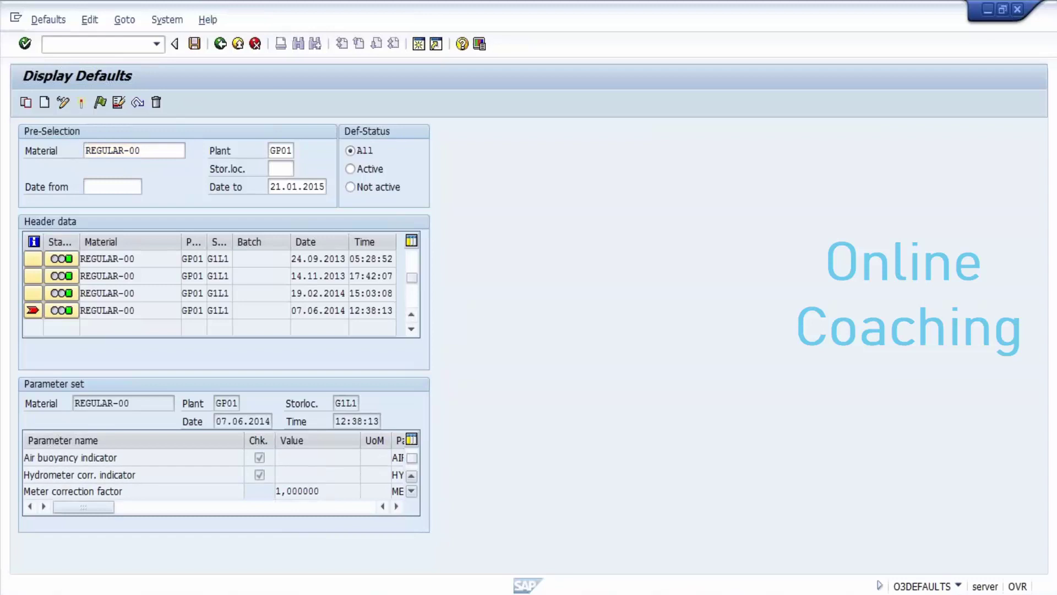
{"action": "left_click", "coordinate": [411, 475]}
{"action": "left_click", "coordinate": [411, 476]}
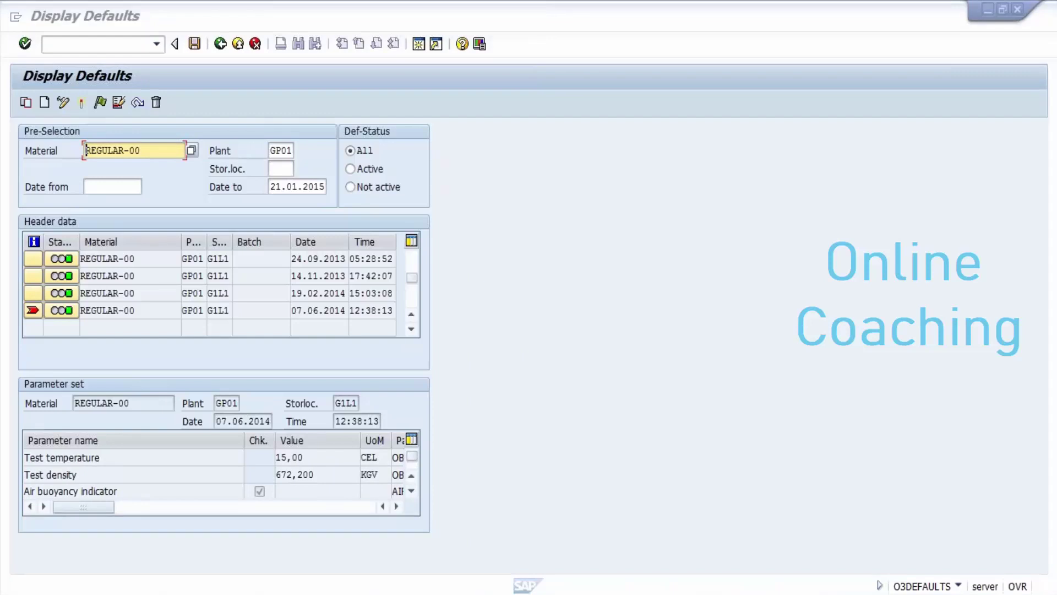
- Compare the defaults with the Delivery Create: Item Details window, and review its additional quantities in GAL, L and BB6
{"action": "key", "text": "alt+Tab"}
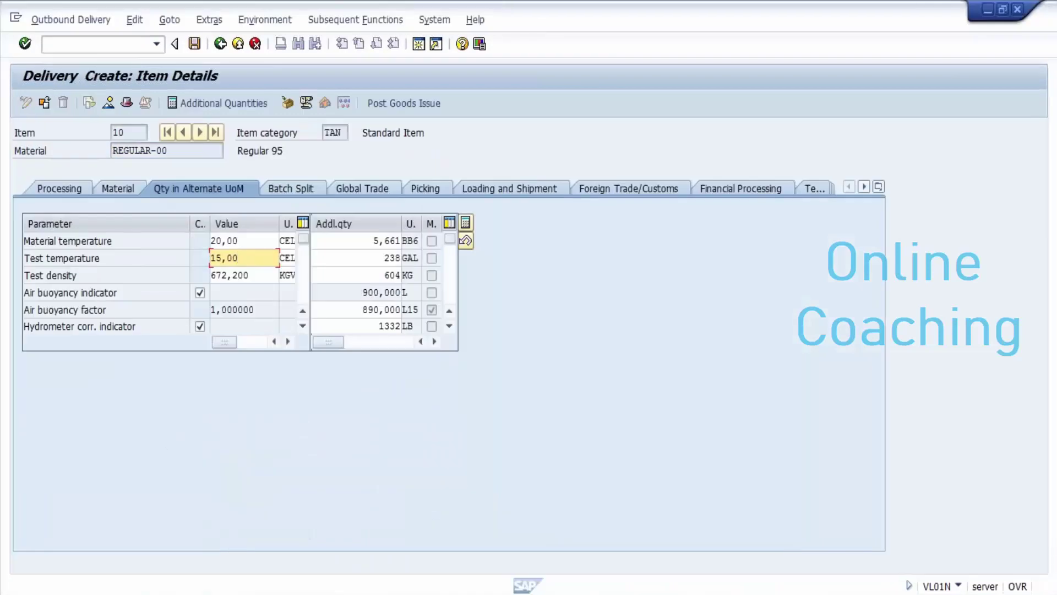
{"action": "mouse_move", "coordinate": [405, 594]}
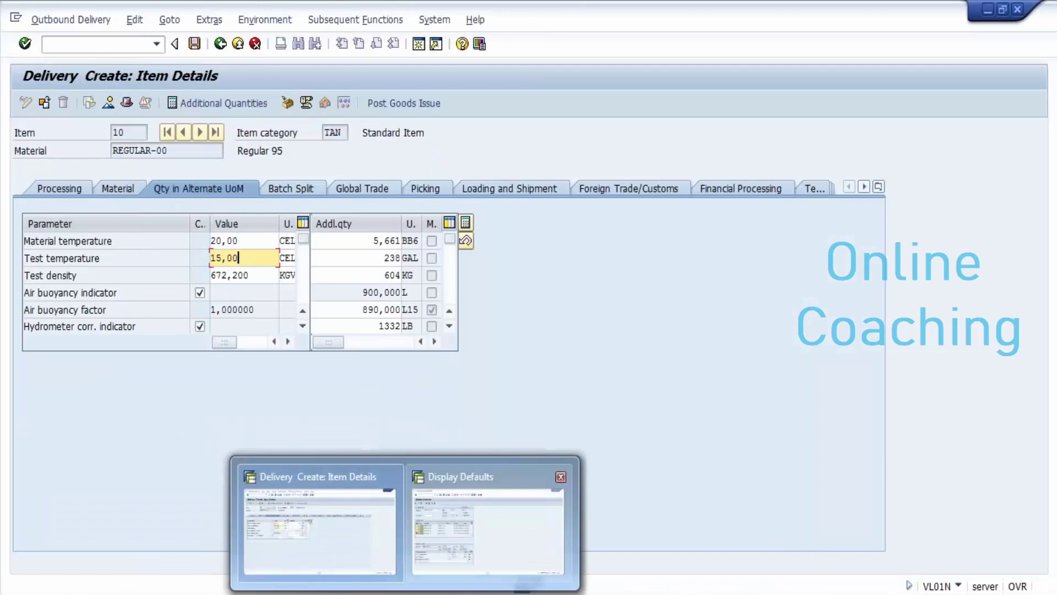
{"action": "left_click", "coordinate": [488, 538]}
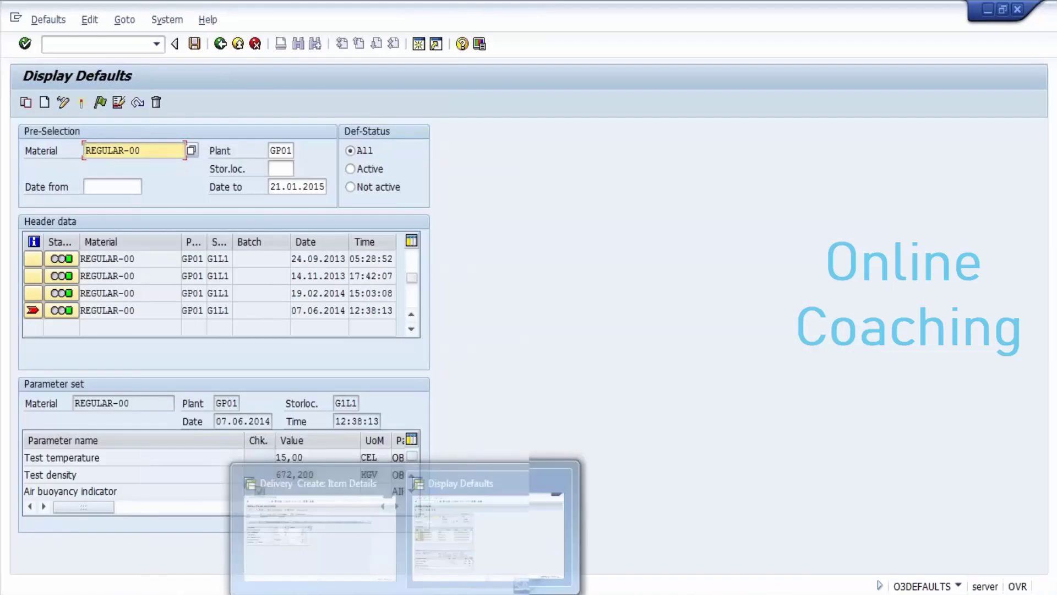
{"action": "key", "text": "alt+Tab"}
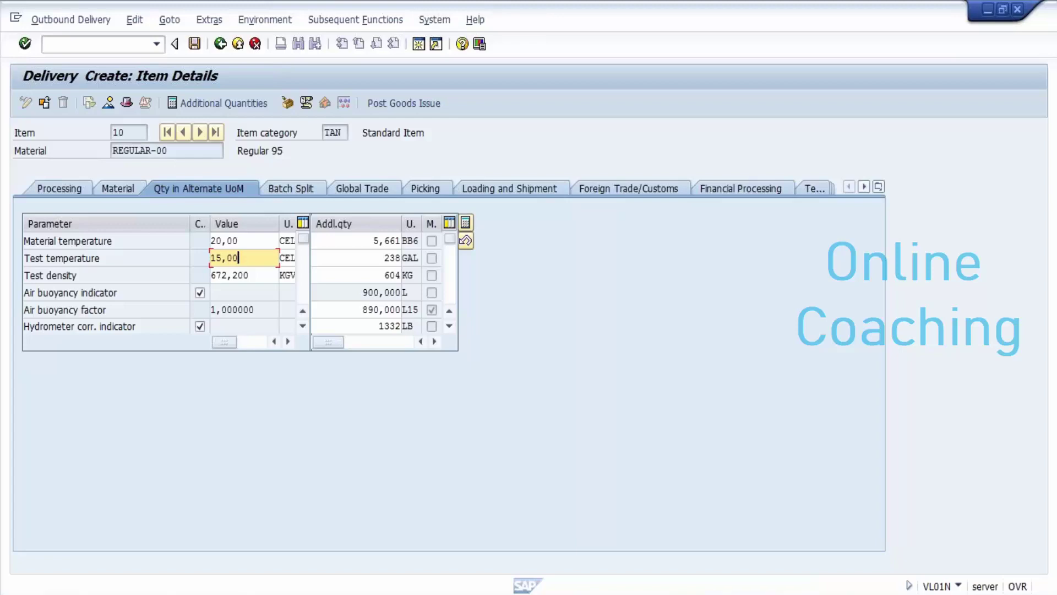
{"action": "left_click", "coordinate": [385, 258]}
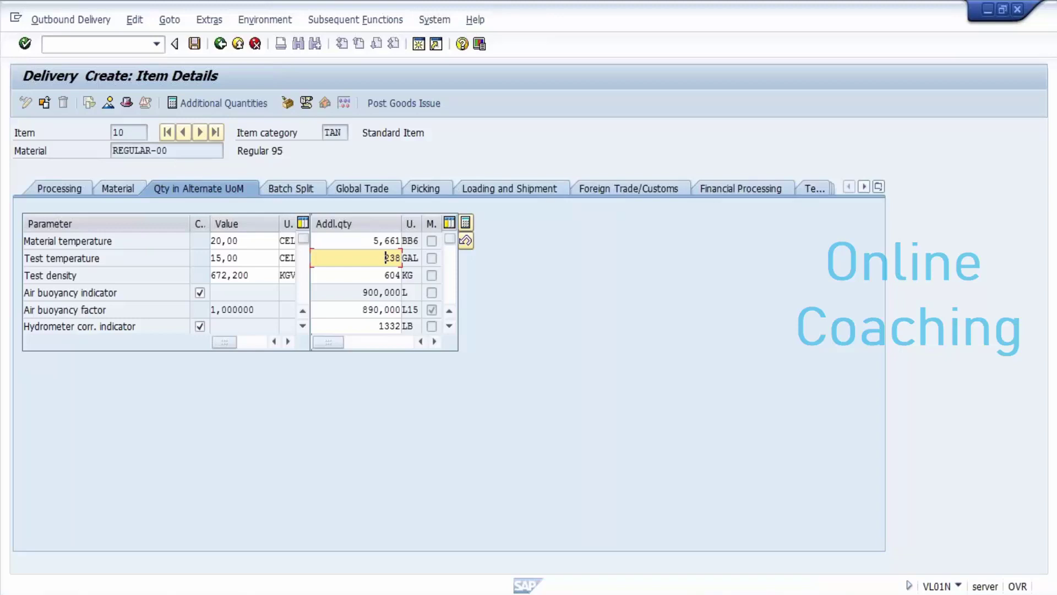
{"action": "left_click", "coordinate": [370, 292]}
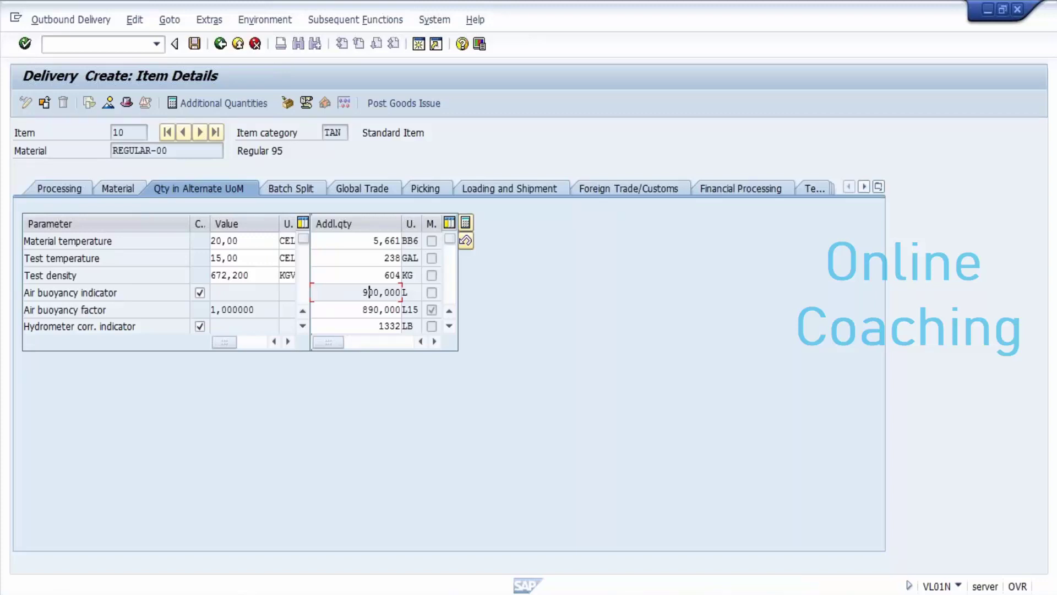
{"action": "left_click", "coordinate": [374, 241]}
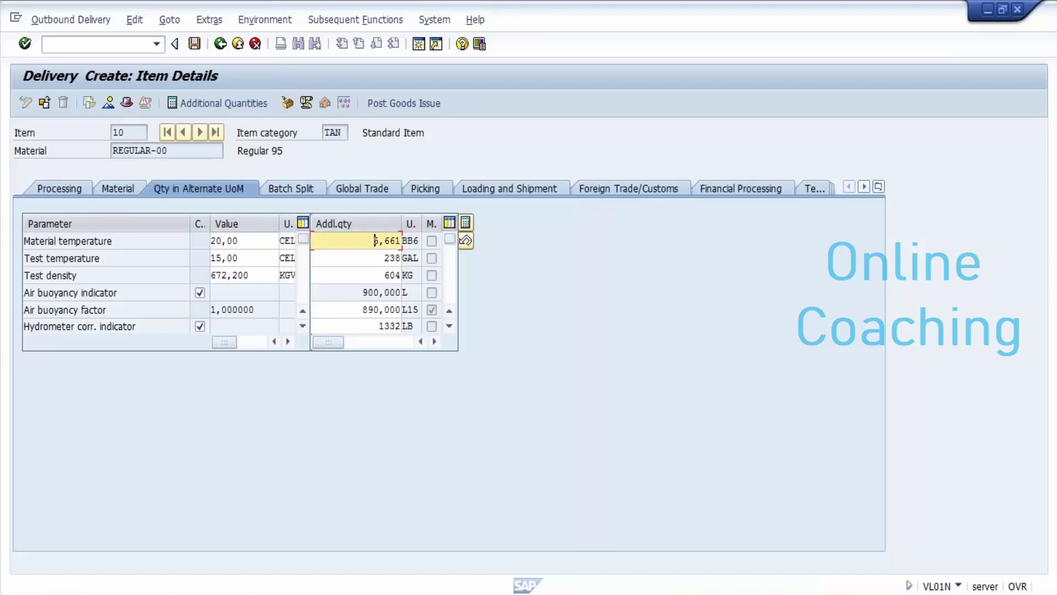
- Clear the material temperature's value and unit in the item's alternate quantity parameters
{"action": "left_click", "coordinate": [239, 241]}
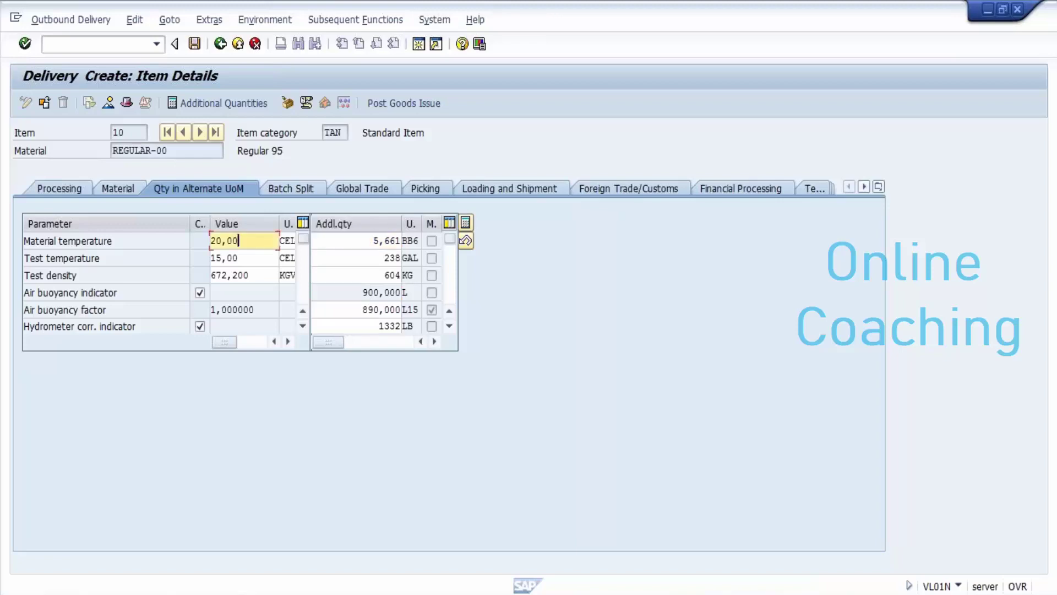
{"action": "key", "text": "BackSpace"}
{"action": "key", "text": "BackSpace"}
{"action": "key", "text": "BackSpace"}
{"action": "key", "text": "BackSpace"}
{"action": "key", "text": "BackSpace"}
{"action": "left_click", "coordinate": [287, 241]}
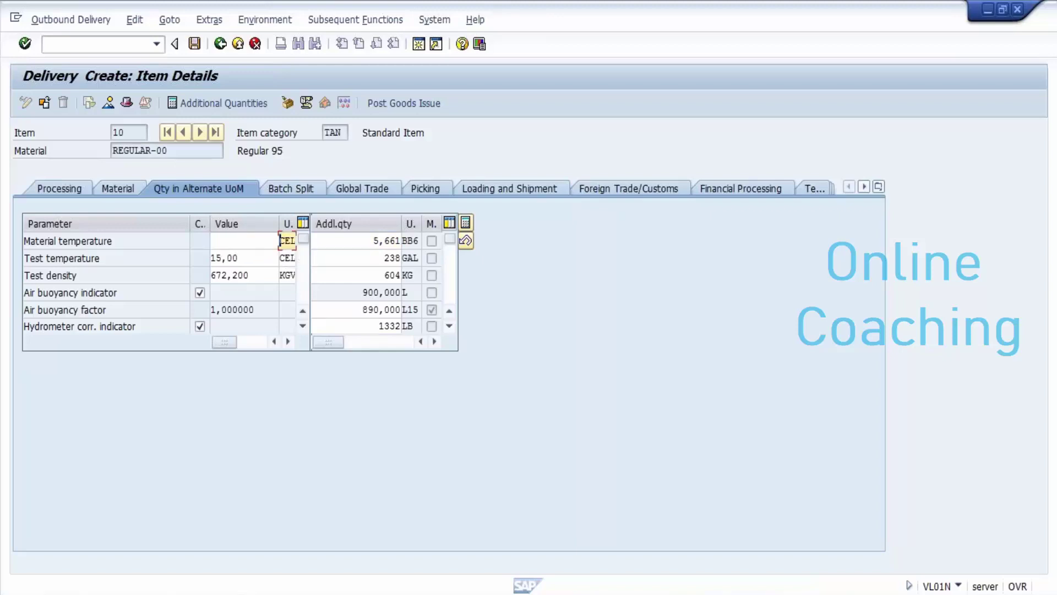
{"action": "key", "text": "Delete"}
{"action": "key", "text": "Delete"}
{"action": "key", "text": "Delete"}
- Clear the test temperature's value and unit in the parameter list
{"action": "left_click", "coordinate": [244, 257]}
{"action": "key", "text": "BackSpace"}
{"action": "key", "text": "BackSpace"}
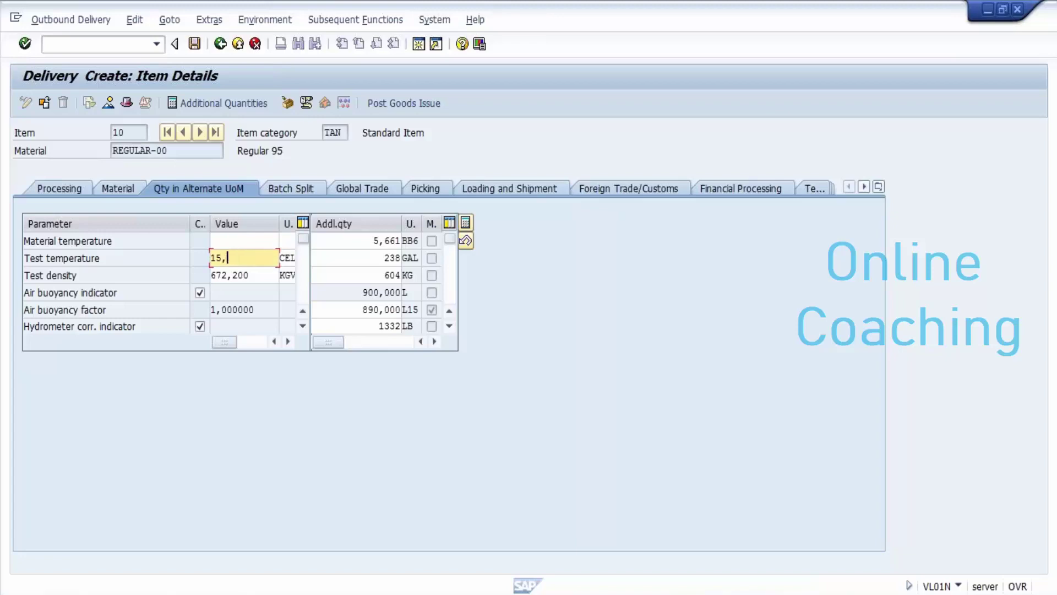
{"action": "key", "text": "BackSpace"}
{"action": "key", "text": "BackSpace"}
{"action": "key", "text": "BackSpace"}
{"action": "left_click", "coordinate": [291, 258]}
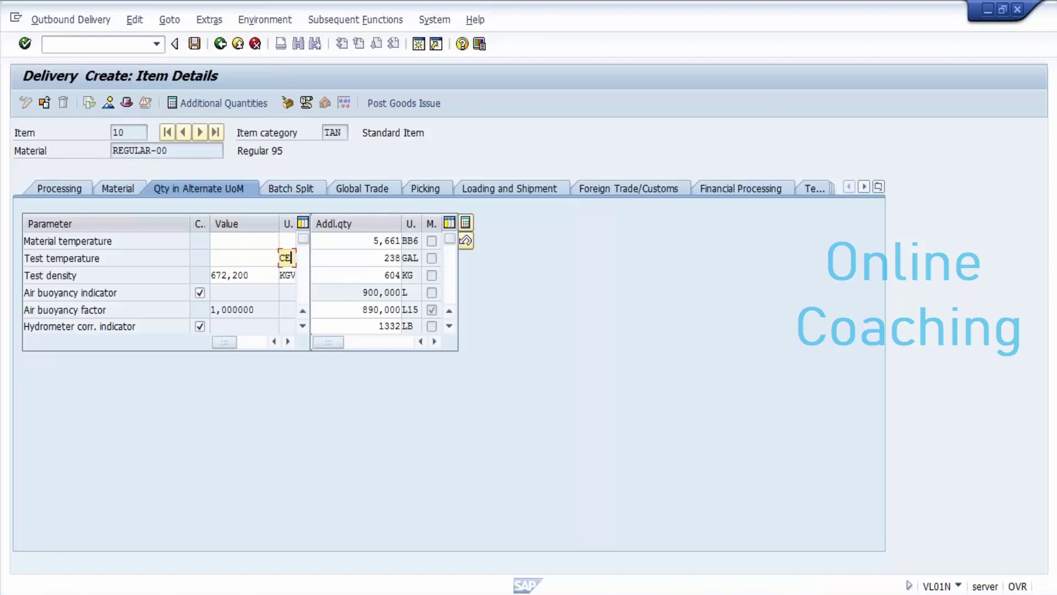
{"action": "key", "text": "BackSpace"}
{"action": "key", "text": "BackSpace"}
{"action": "left_click", "coordinate": [244, 258]}
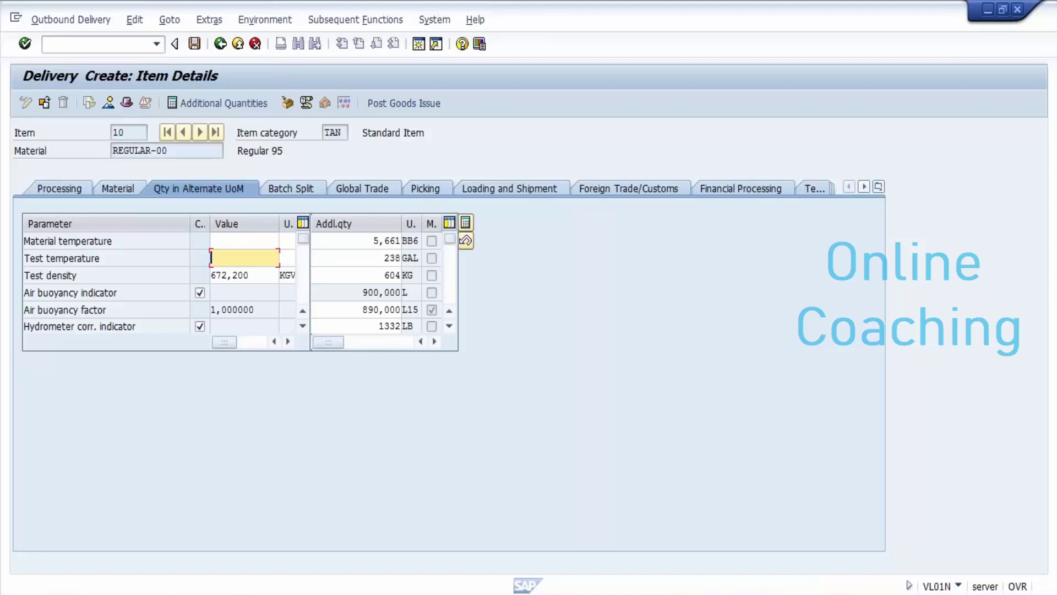
- Clear the test density's value and unit in the parameter list
{"action": "left_click", "coordinate": [250, 275]}
{"action": "key", "text": "BackSpace"}
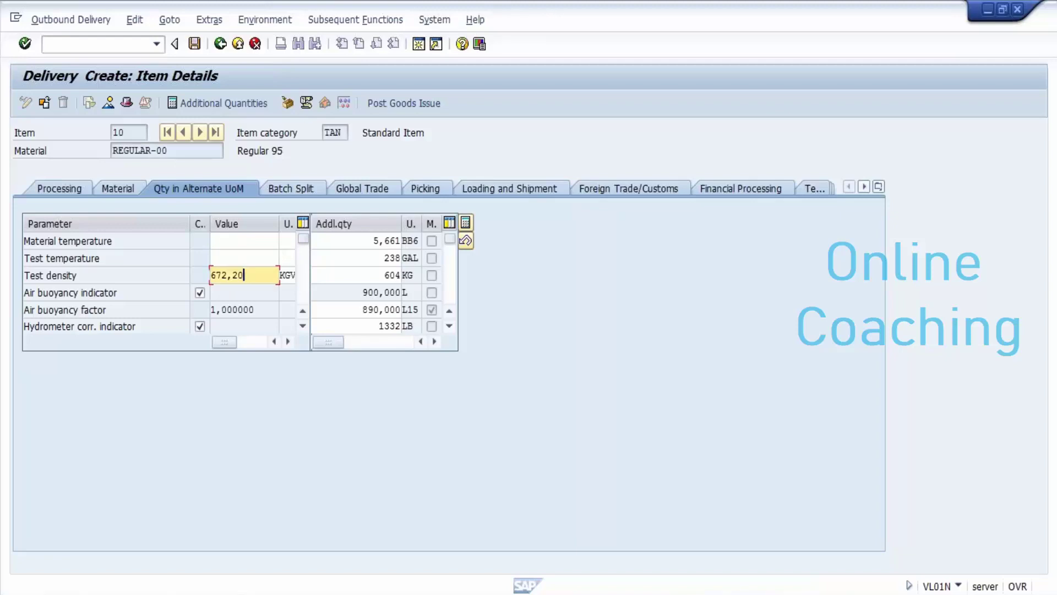
{"action": "key", "text": "BackSpace"}
{"action": "key", "text": "BackSpace"}
{"action": "key", "text": "BackSpace"}
{"action": "key", "text": "BackSpace"}
{"action": "key", "text": "BackSpace"}
{"action": "key", "text": "BackSpace"}
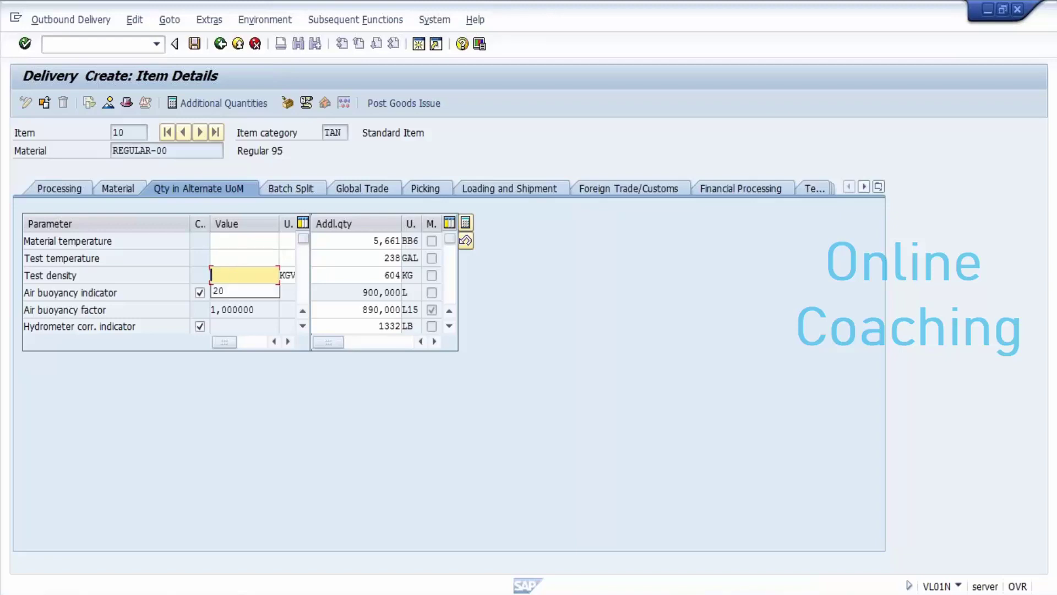
{"action": "key", "text": "Tab"}
{"action": "key", "text": "BackSpace"}
{"action": "key", "text": "BackSpace"}
{"action": "key", "text": "BackSpace"}
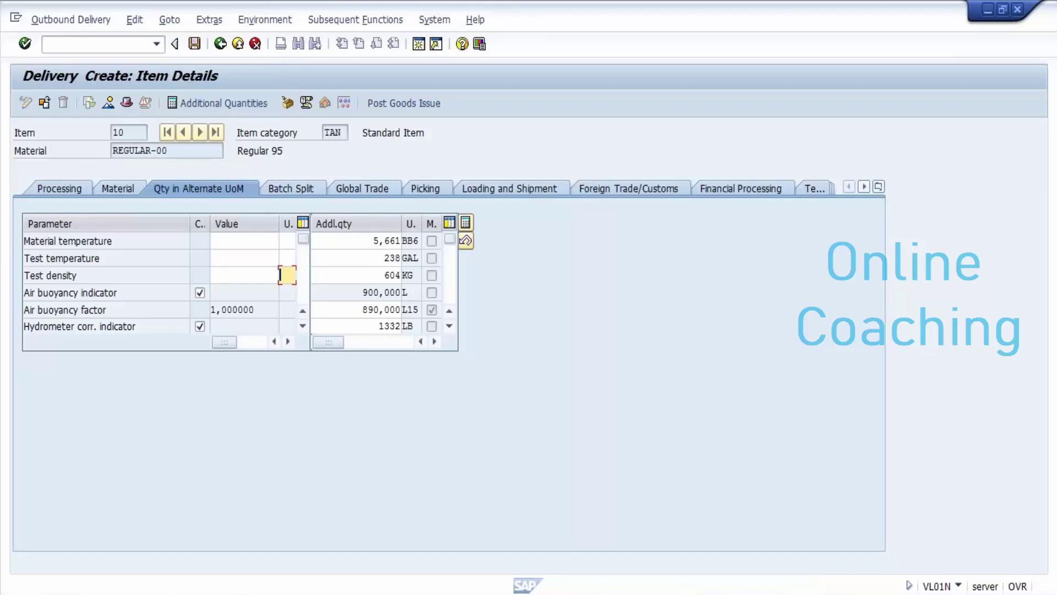
- Empty the additional quantities in BB6, GAL and KG
{"action": "key", "text": "Tab"}
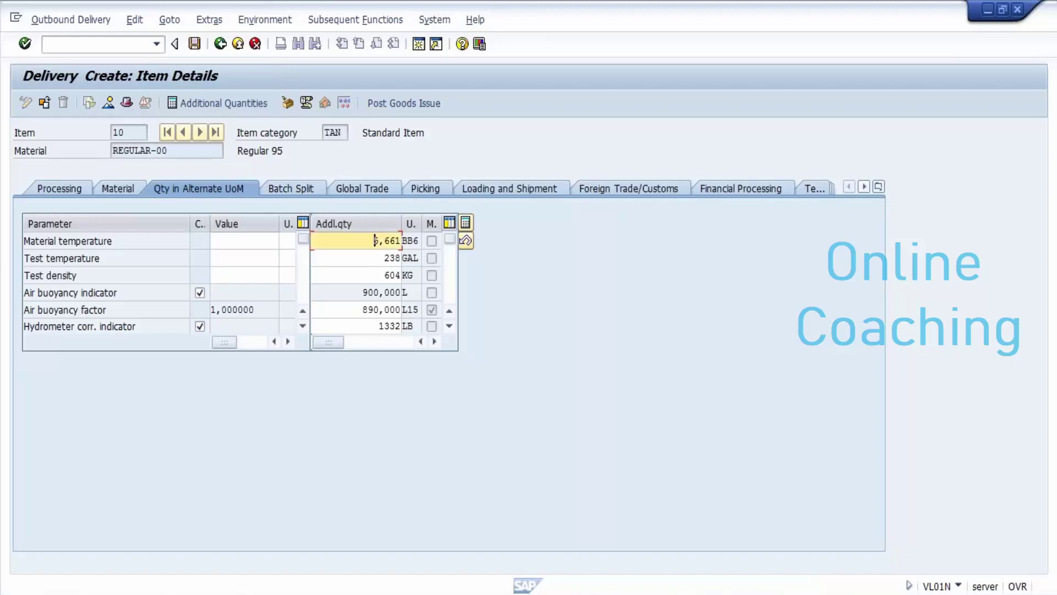
{"action": "key", "text": "Delete"}
{"action": "key", "text": "Delete"}
{"action": "key", "text": "Delete"}
{"action": "key", "text": "Delete"}
{"action": "key", "text": "Delete"}
{"action": "key", "text": "Tab"}
{"action": "key", "text": "Delete"}
{"action": "key", "text": "Delete"}
{"action": "key", "text": "Delete"}
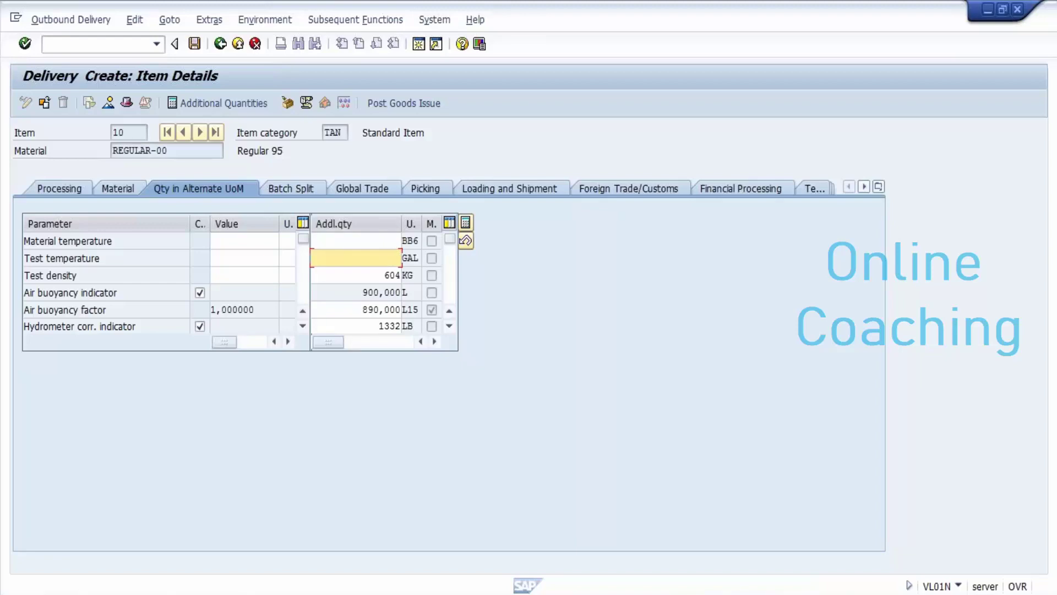
{"action": "key", "text": "Tab"}
{"action": "key", "text": "Delete"}
{"action": "key", "text": "Delete"}
{"action": "key", "text": "Delete"}
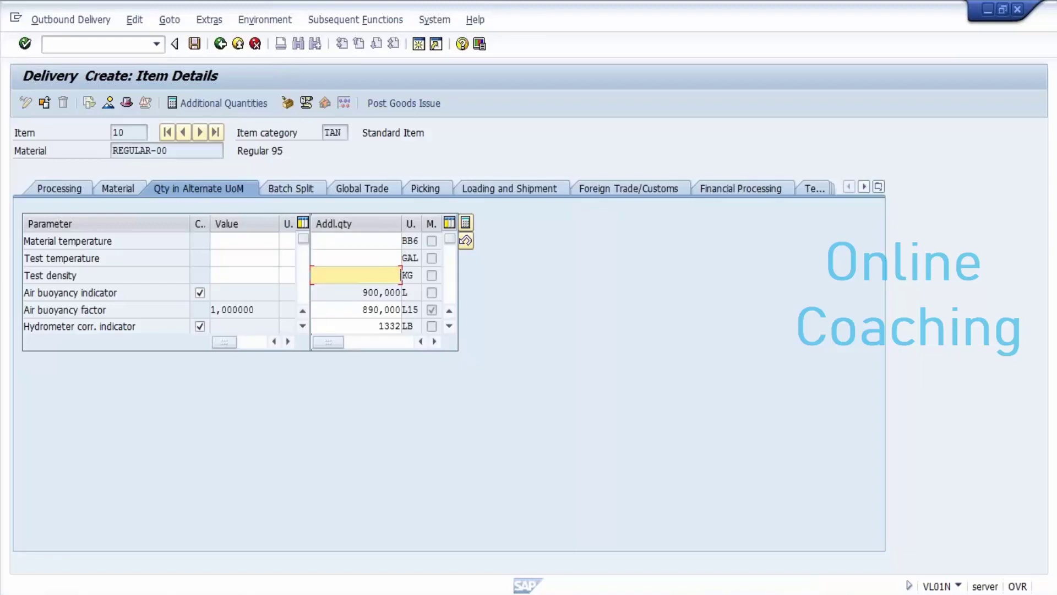
- Empty the additional quantities in L15 and LB, leaving only the quantity in L
{"action": "key", "text": "Tab"}
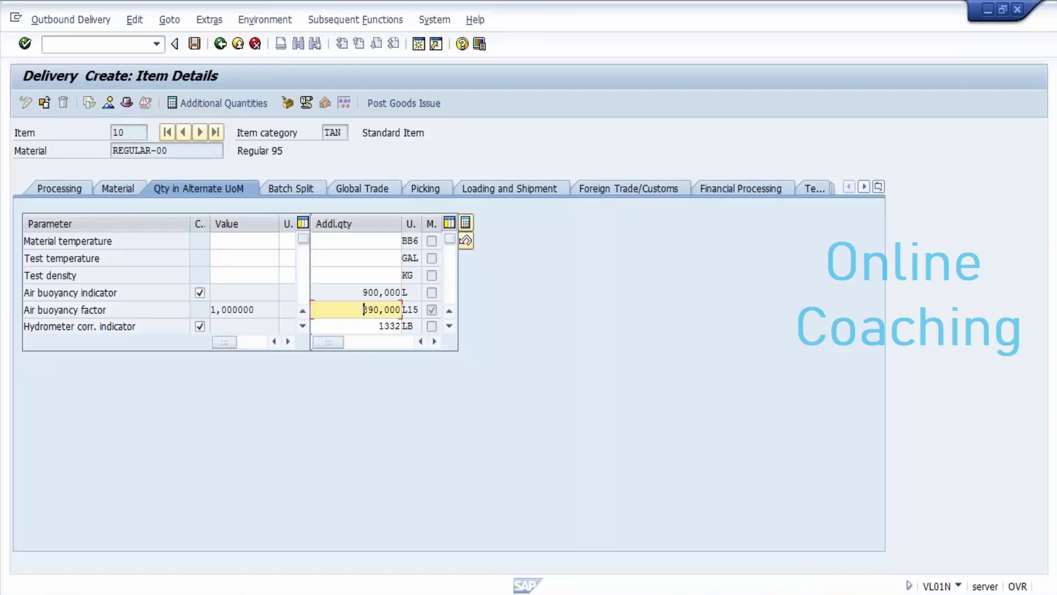
{"action": "key", "text": "Delete"}
{"action": "key", "text": "Delete"}
{"action": "key", "text": "Delete"}
{"action": "key", "text": "Delete"}
{"action": "key", "text": "Delete"}
{"action": "key", "text": "Delete"}
{"action": "key", "text": "Delete"}
{"action": "key", "text": "Tab"}
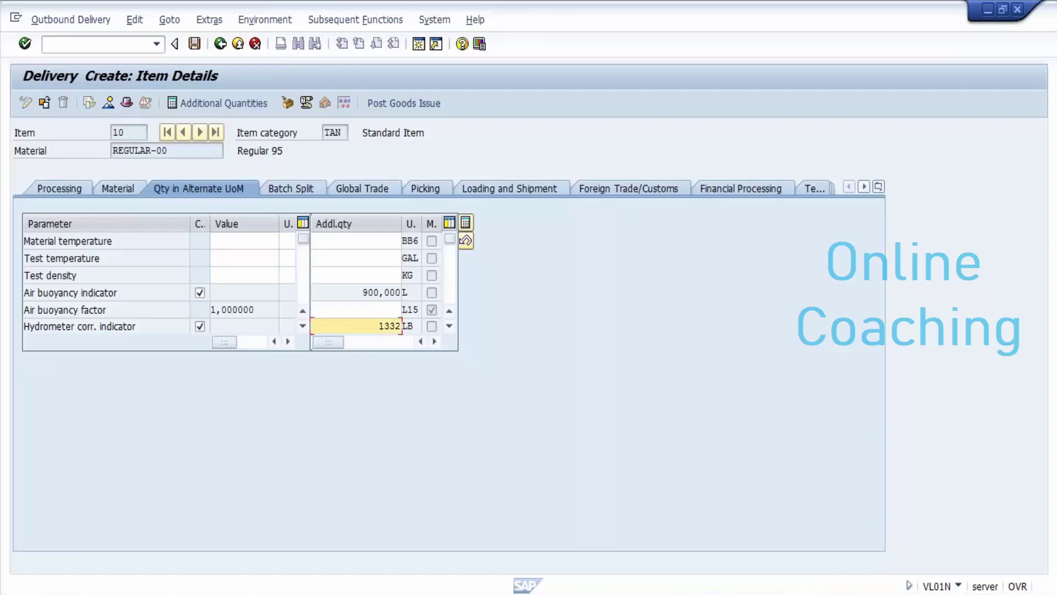
{"action": "key", "text": "Delete"}
{"action": "key", "text": "Delete"}
{"action": "key", "text": "Delete"}
{"action": "key", "text": "Delete"}
- Go over the material temperature, test temperature and test density parameters that a quantity conversion needs
{"action": "left_click", "coordinate": [244, 241]}
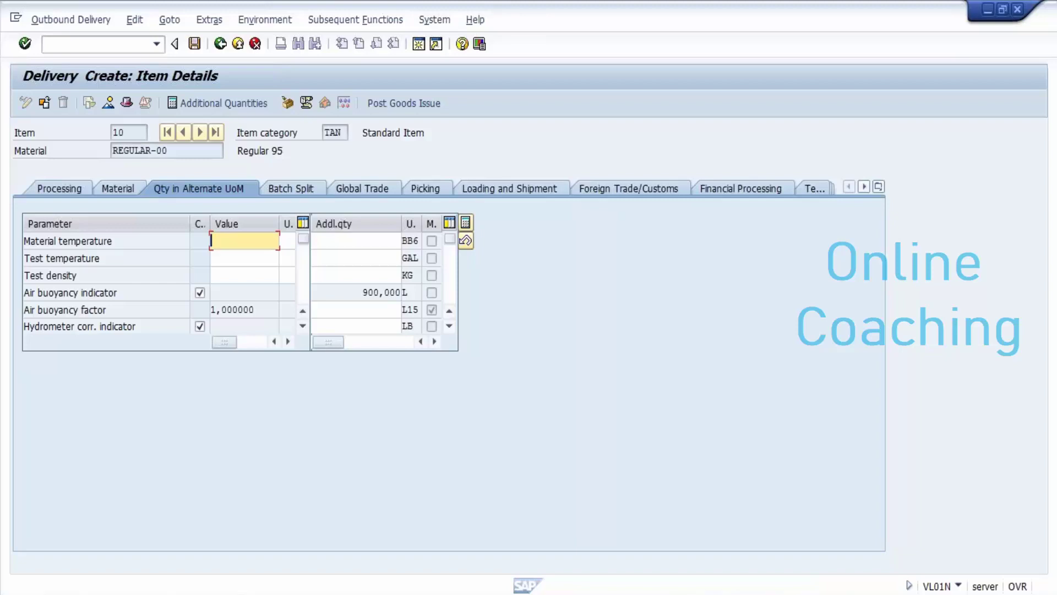
{"action": "left_click", "coordinate": [244, 258]}
{"action": "left_click", "coordinate": [244, 275]}
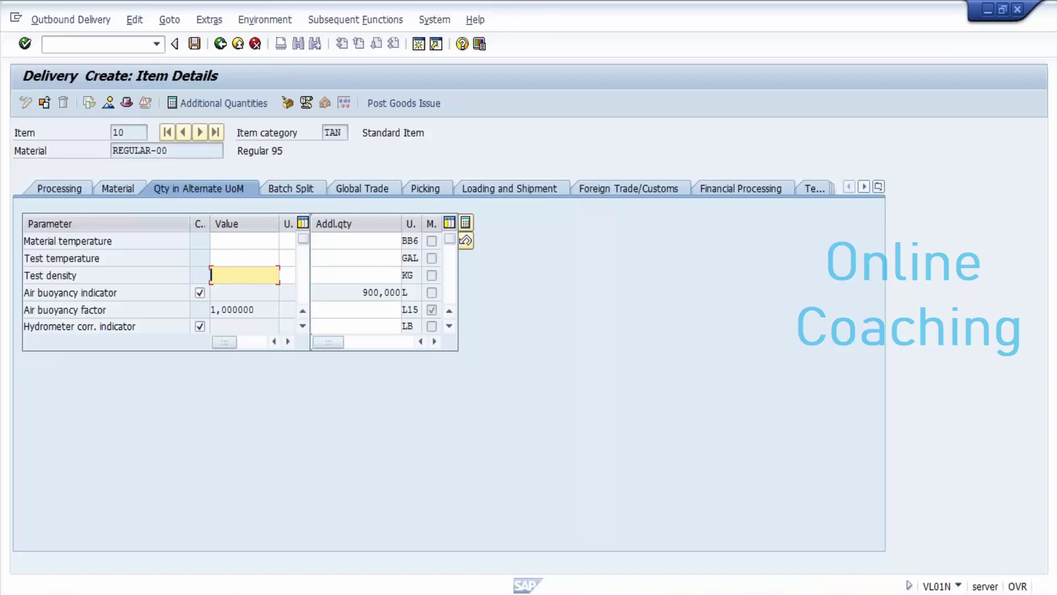
{"action": "left_click", "coordinate": [244, 258]}
{"action": "left_click", "coordinate": [244, 240]}
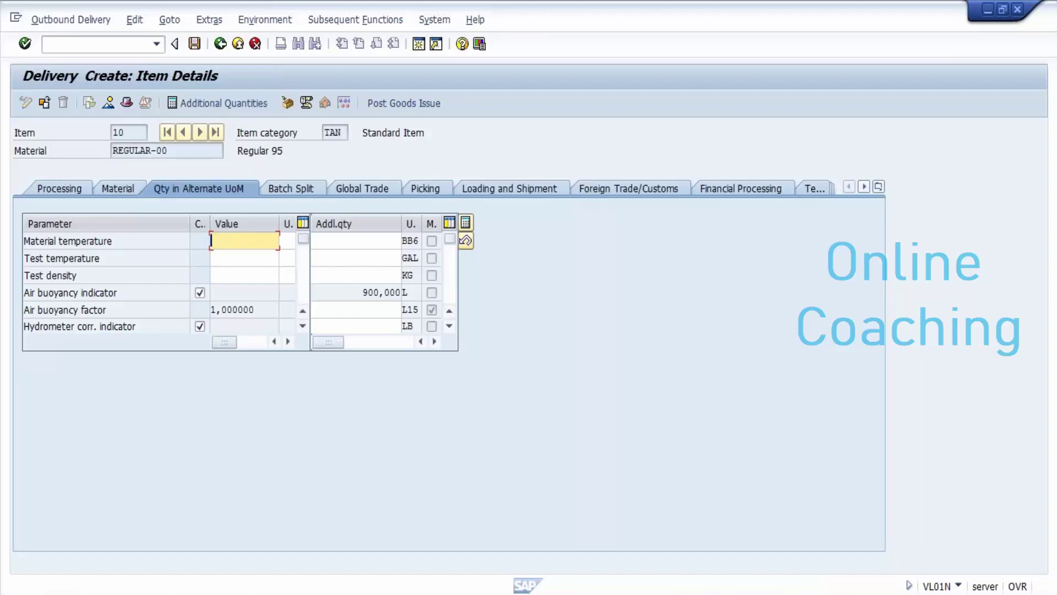
{"action": "left_click", "coordinate": [244, 258]}
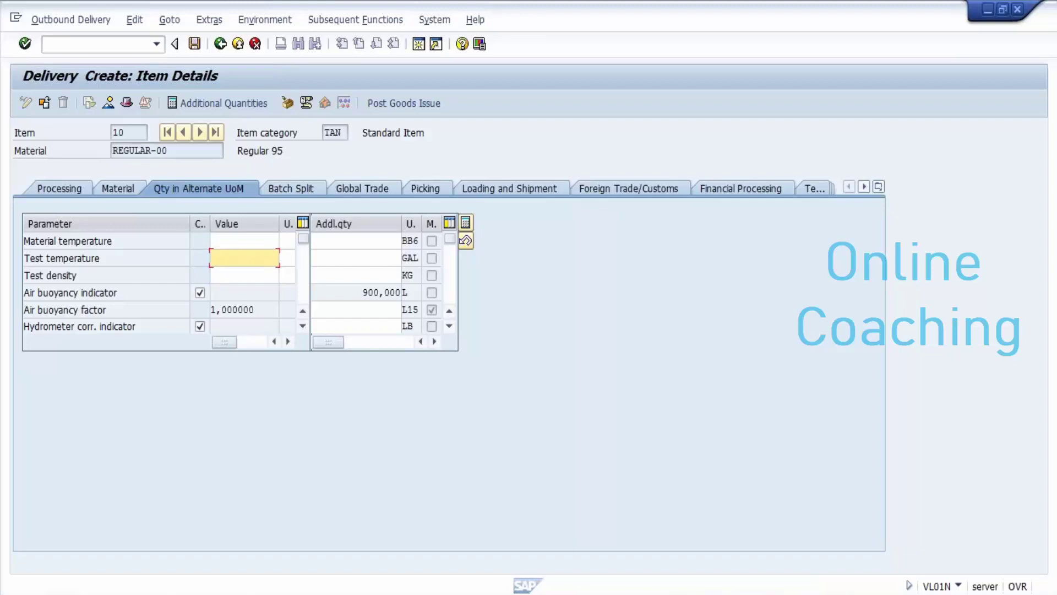
{"action": "left_click", "coordinate": [244, 275]}
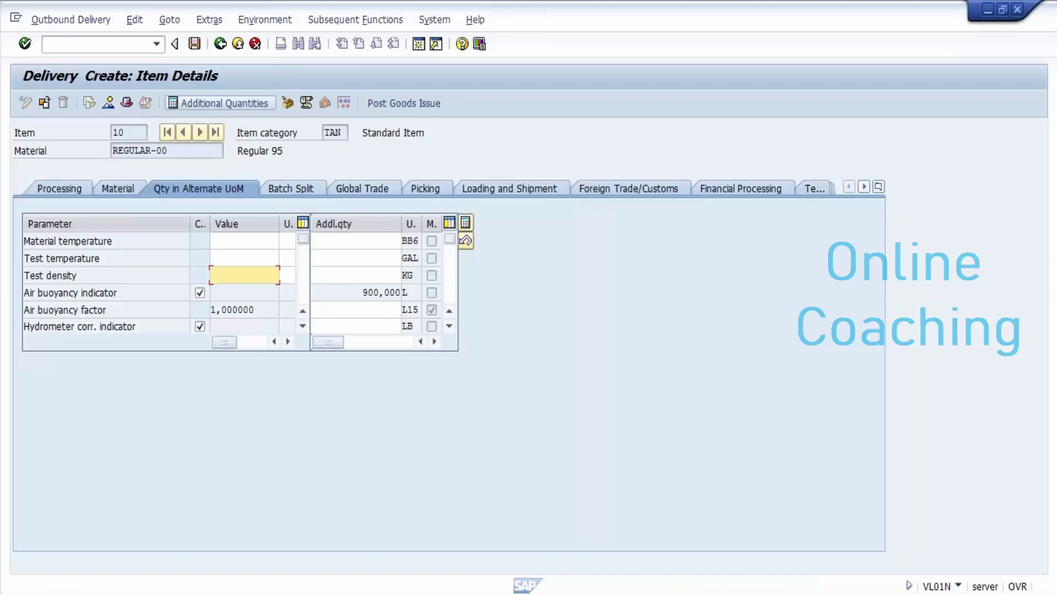
- Return to the delivery overview and reopen item 10's quantities in alternate units of measure
{"action": "left_click", "coordinate": [220, 44]}
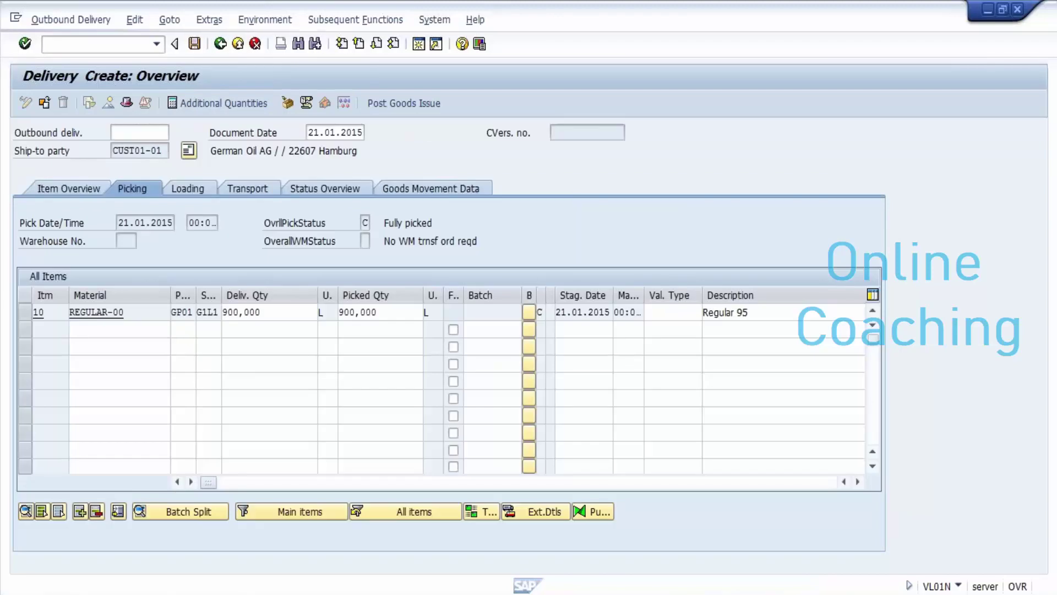
{"action": "double_click", "coordinate": [39, 313]}
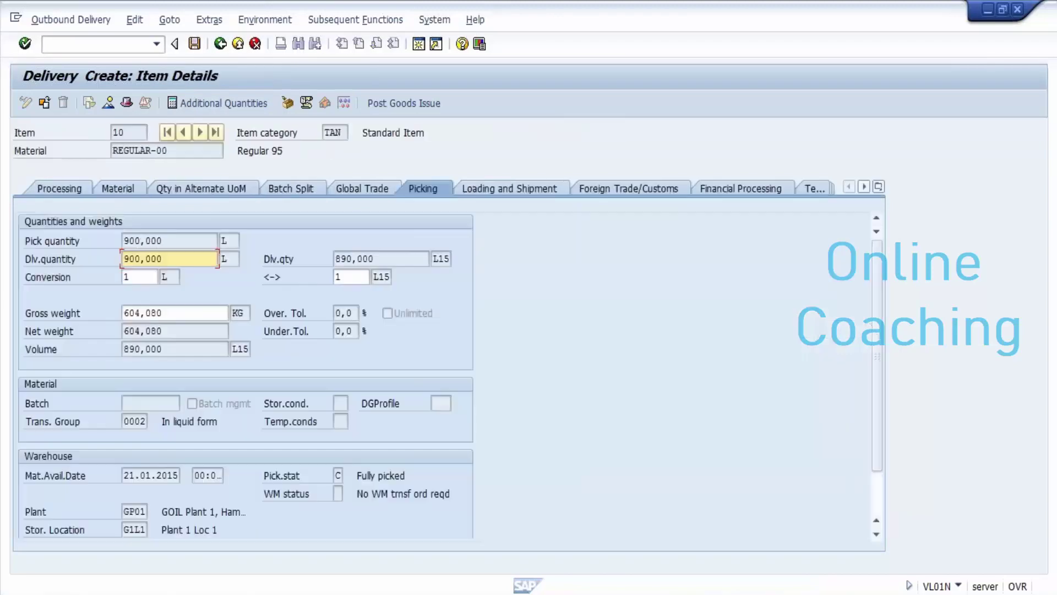
{"action": "left_click", "coordinate": [198, 188]}
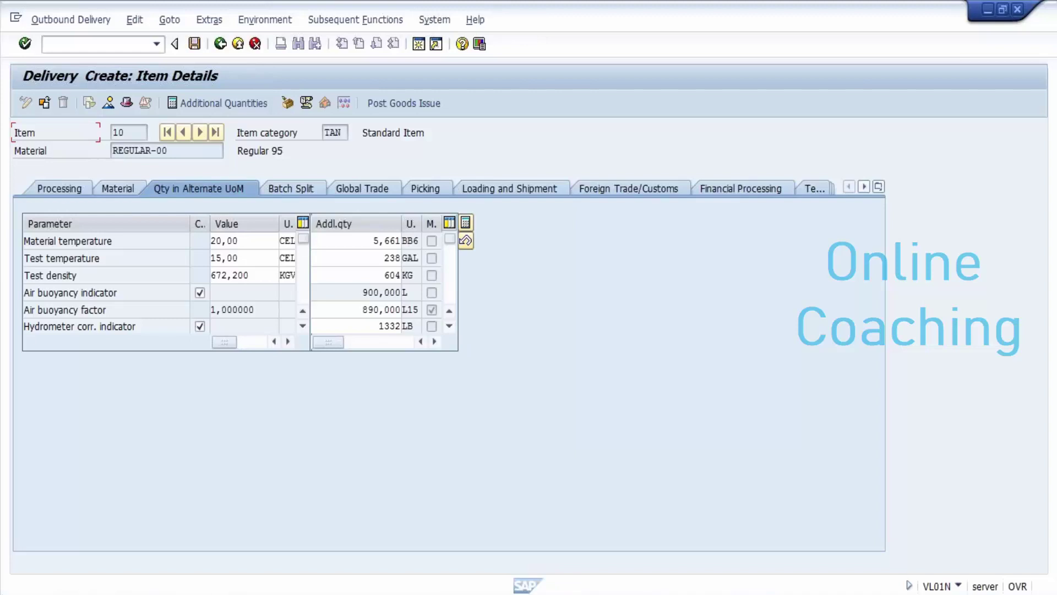
- Review item 10's additional quantities from BB6 through UG6
{"action": "left_click", "coordinate": [380, 292]}
{"action": "left_click", "coordinate": [450, 325]}
{"action": "left_click", "coordinate": [449, 325]}
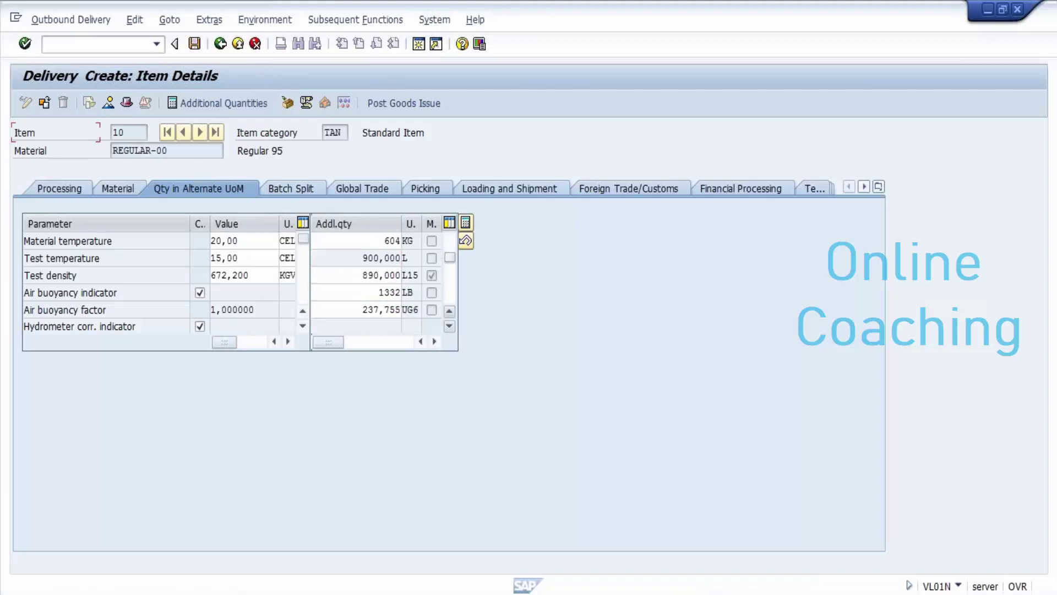
{"action": "left_click", "coordinate": [449, 311]}
{"action": "left_click", "coordinate": [450, 310]}
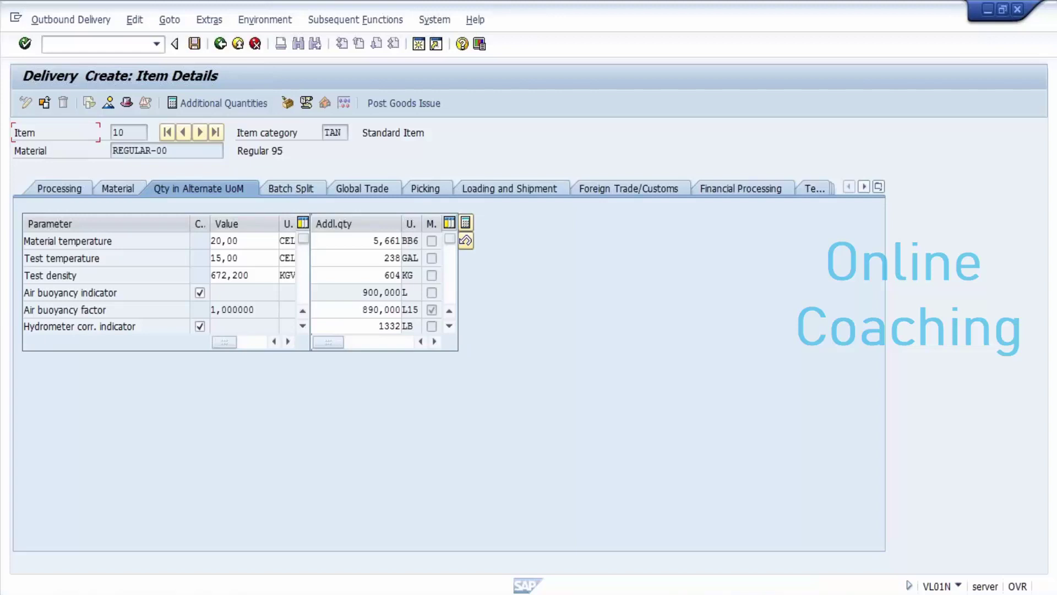
- Switch to the Display Defaults session, leave O3DEFAULTS, and start transaction mm03
{"action": "mouse_move", "coordinate": [405, 594]}
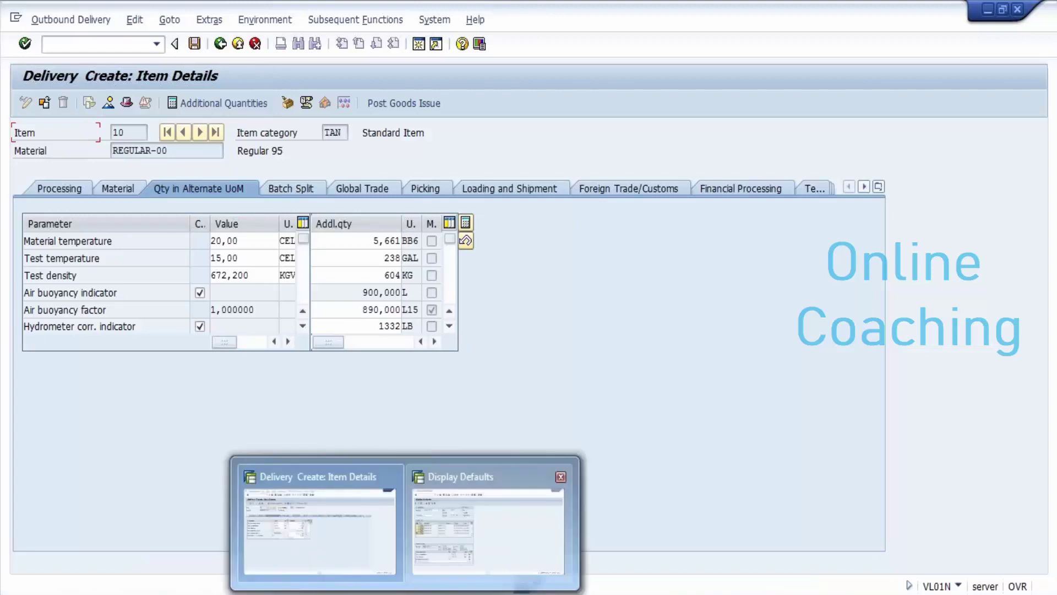
{"action": "left_click", "coordinate": [488, 529]}
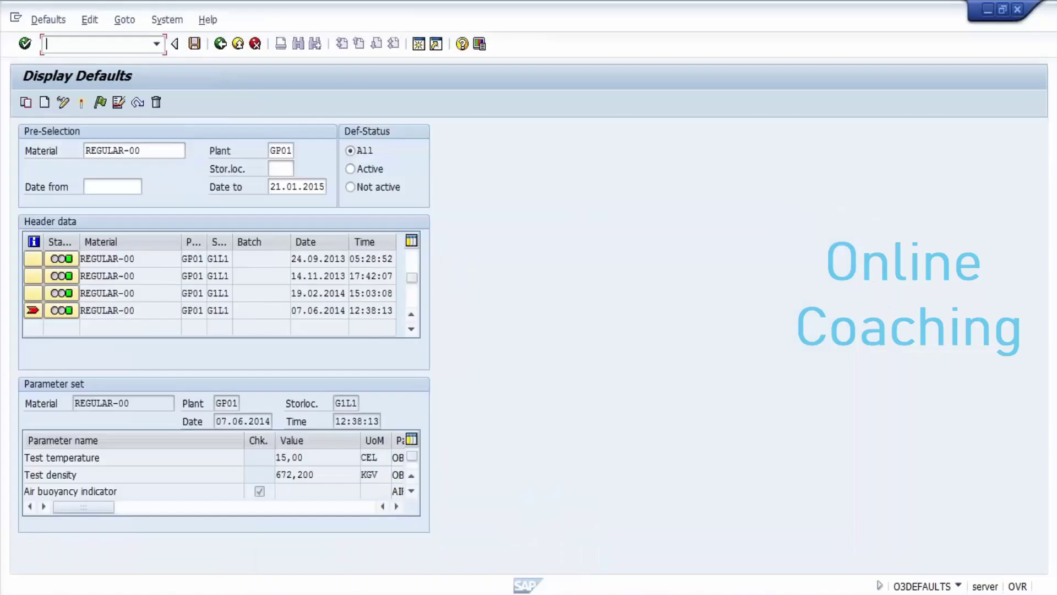
{"action": "type", "text": "/n"}
{"action": "key", "text": "Return"}
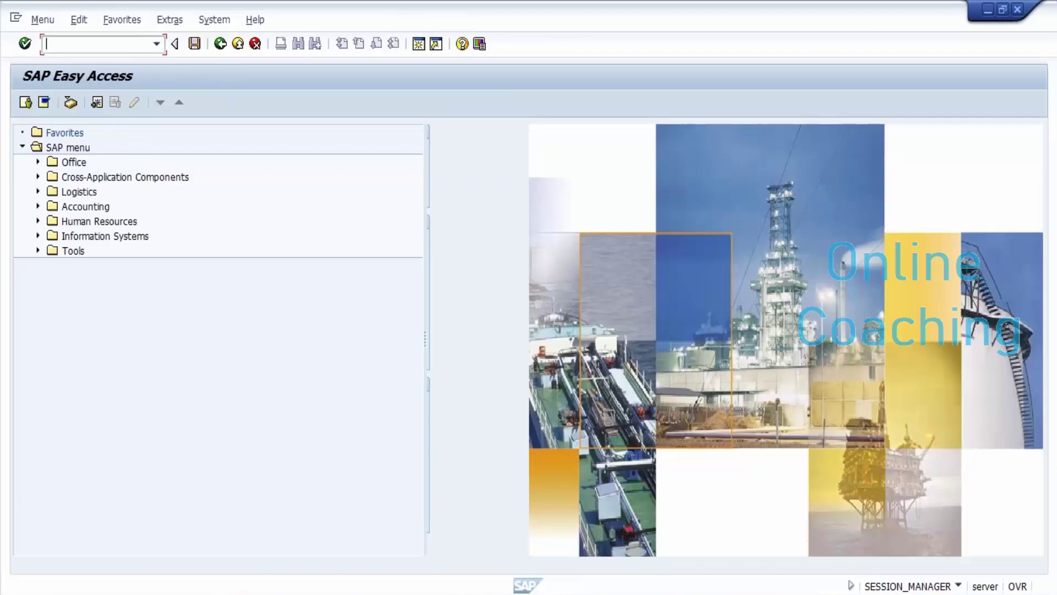
{"action": "type", "text": "mm03"}
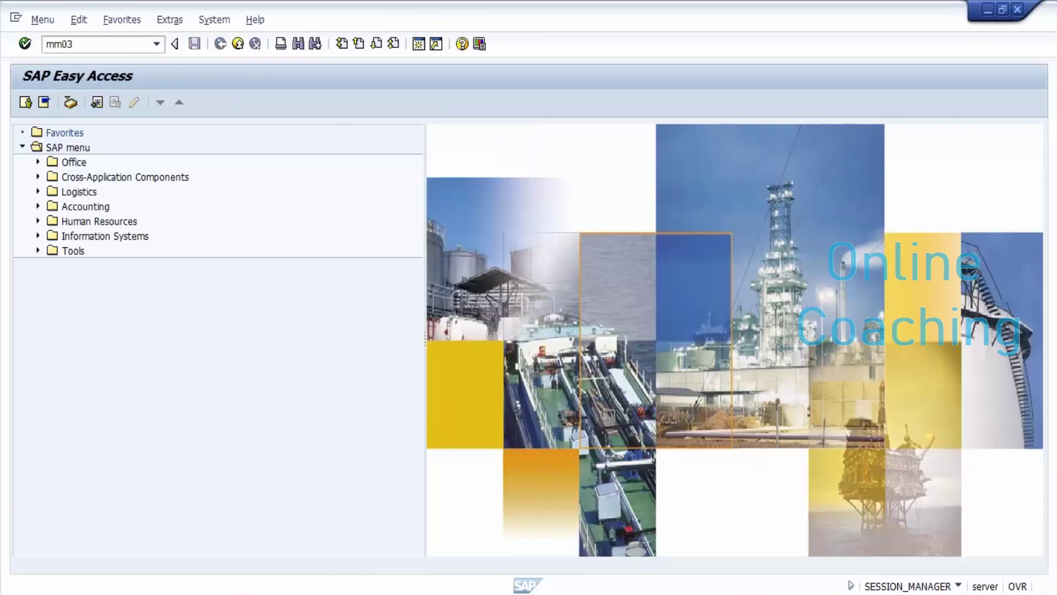
{"action": "key", "text": "Return"}
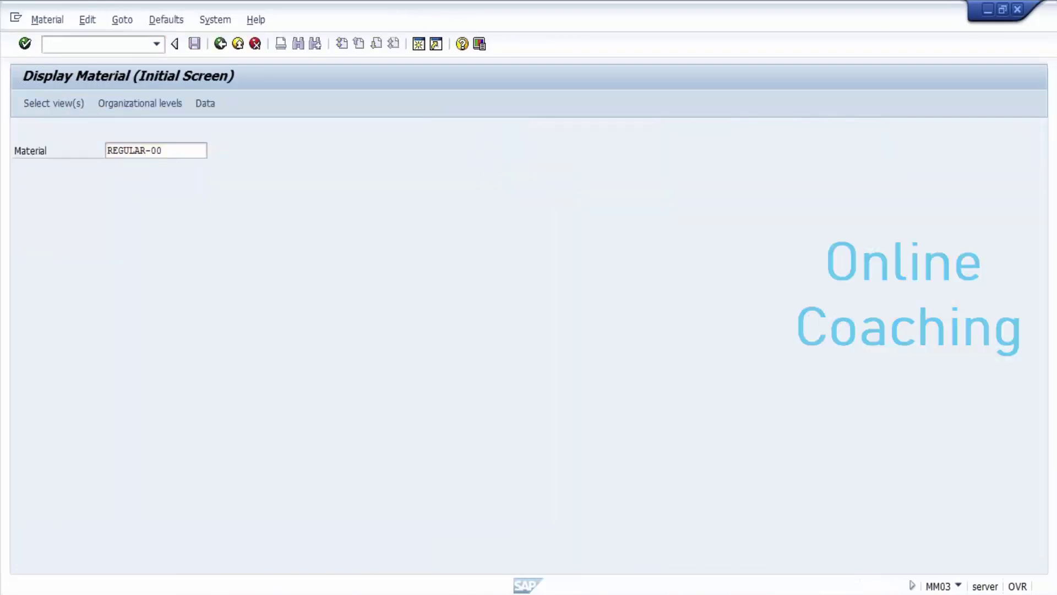
- Display the Oil-specific data view of material REGULAR-00 for plant gp01
{"action": "key", "text": "Return"}
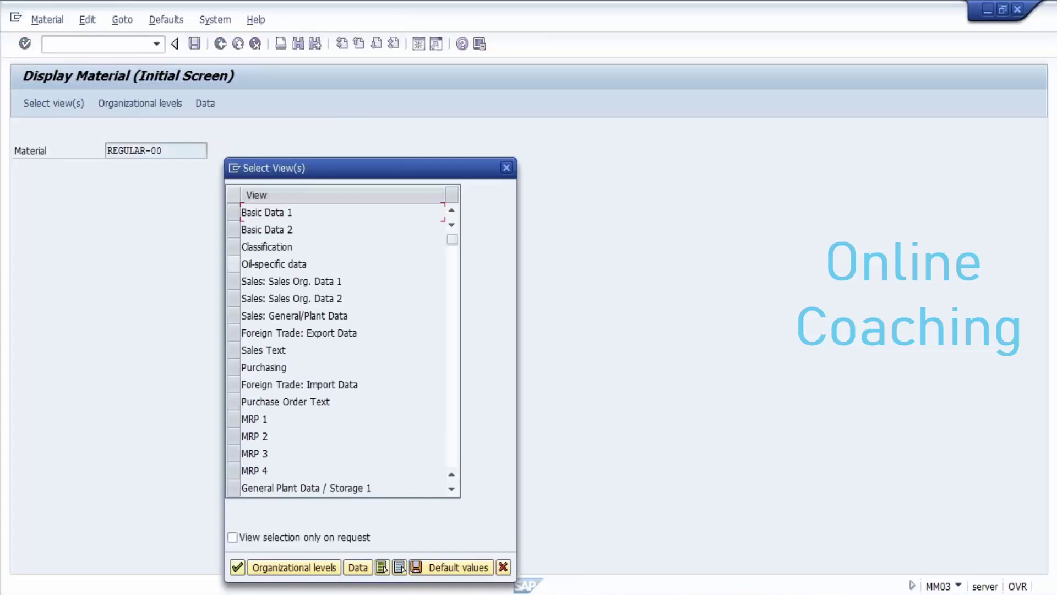
{"action": "left_click", "coordinate": [233, 264]}
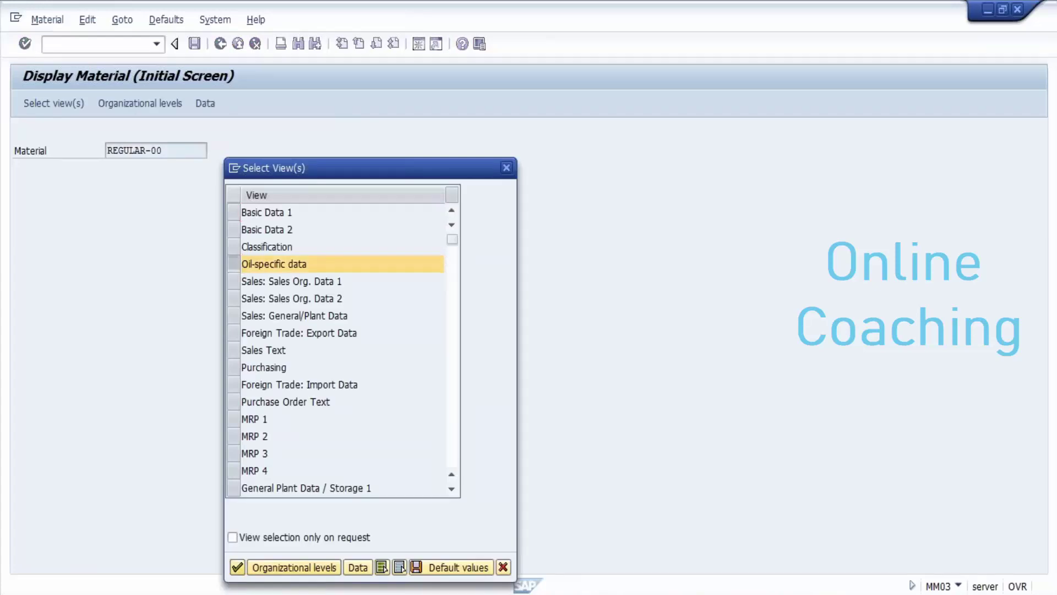
{"action": "key", "text": "Return"}
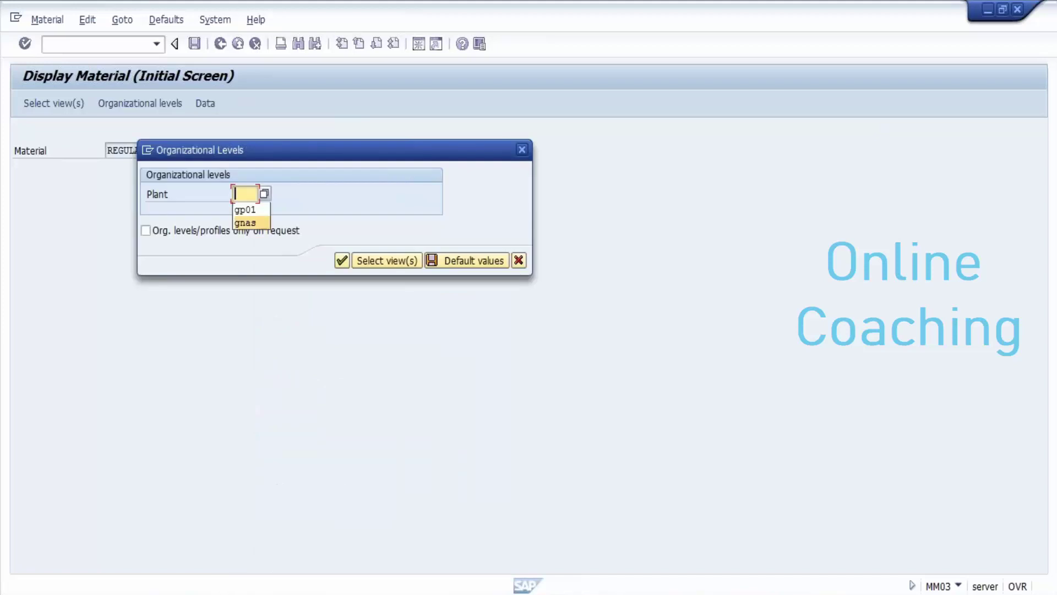
{"action": "key", "text": "Return"}
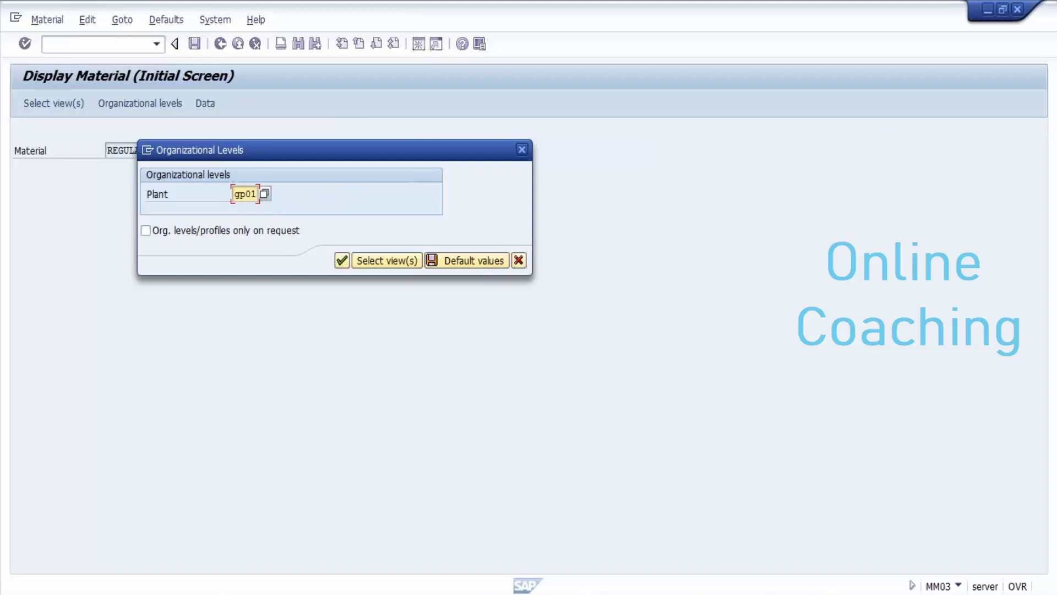
{"action": "key", "text": "Return"}
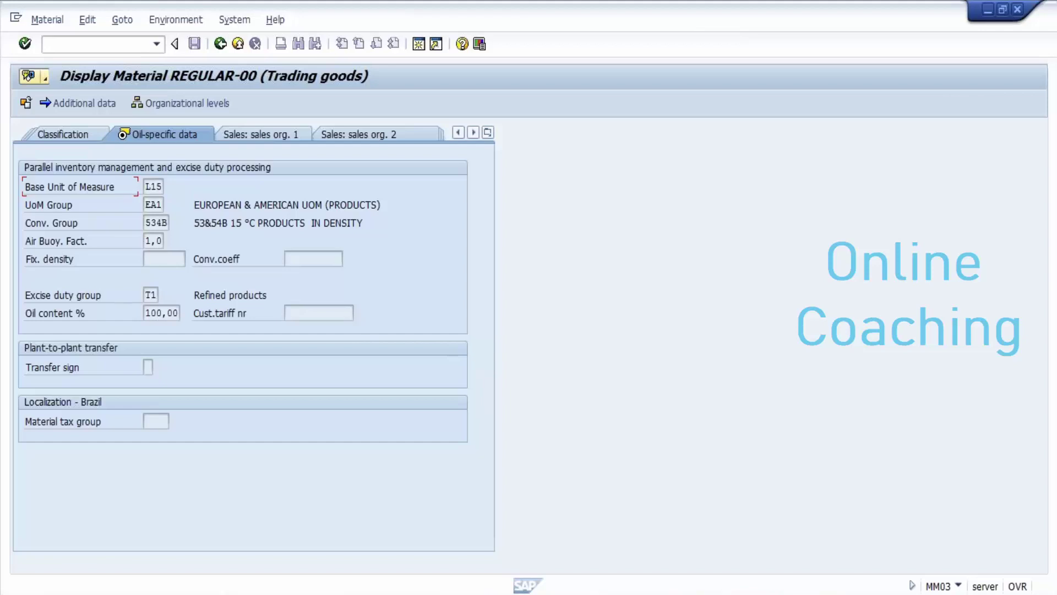
- Examine the UoM group and conversion group in the oil-specific data, and leave the material display
{"action": "left_click", "coordinate": [167, 223]}
{"action": "left_click", "coordinate": [157, 205]}
{"action": "left_click", "coordinate": [149, 223]}
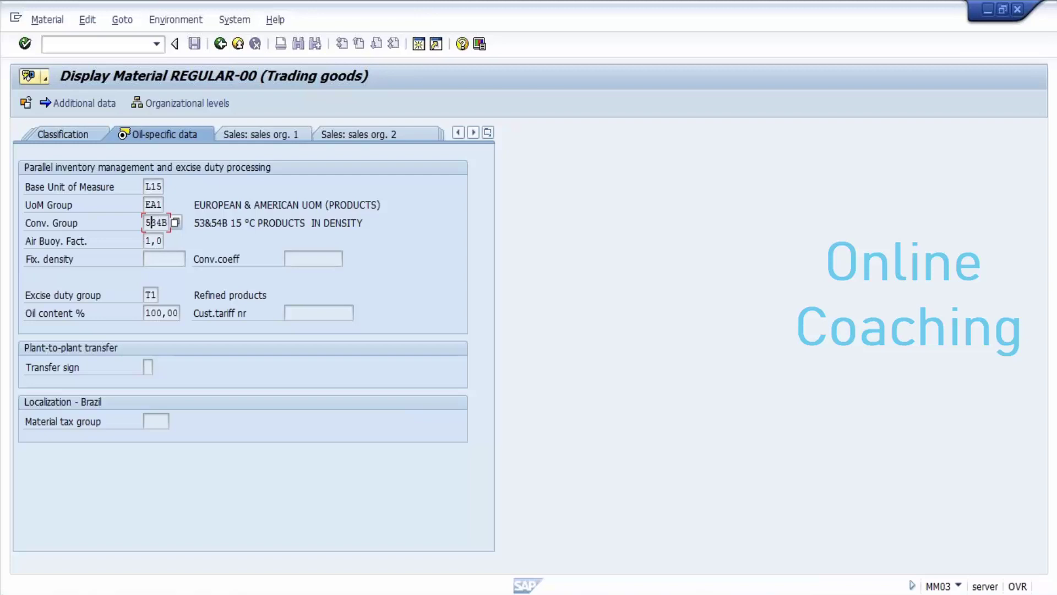
{"action": "left_click", "coordinate": [88, 44]}
{"action": "type", "text": "/n"}
{"action": "key", "text": "Return"}
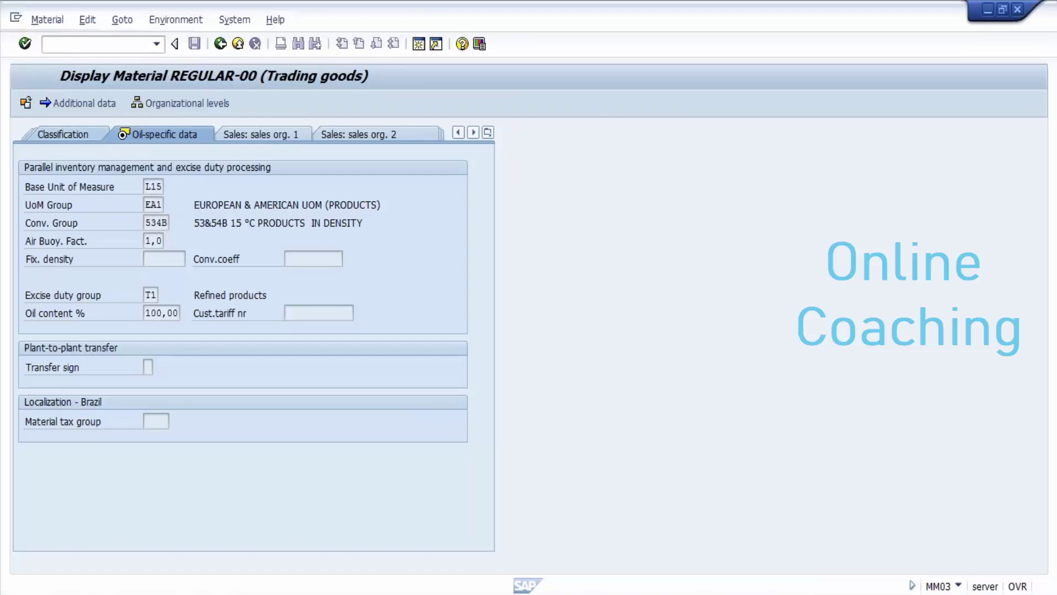
- Start transaction spro and expand Industry Solution Oil & Gas (Downstream) in the implementation guide
{"action": "type", "text": "spr"}
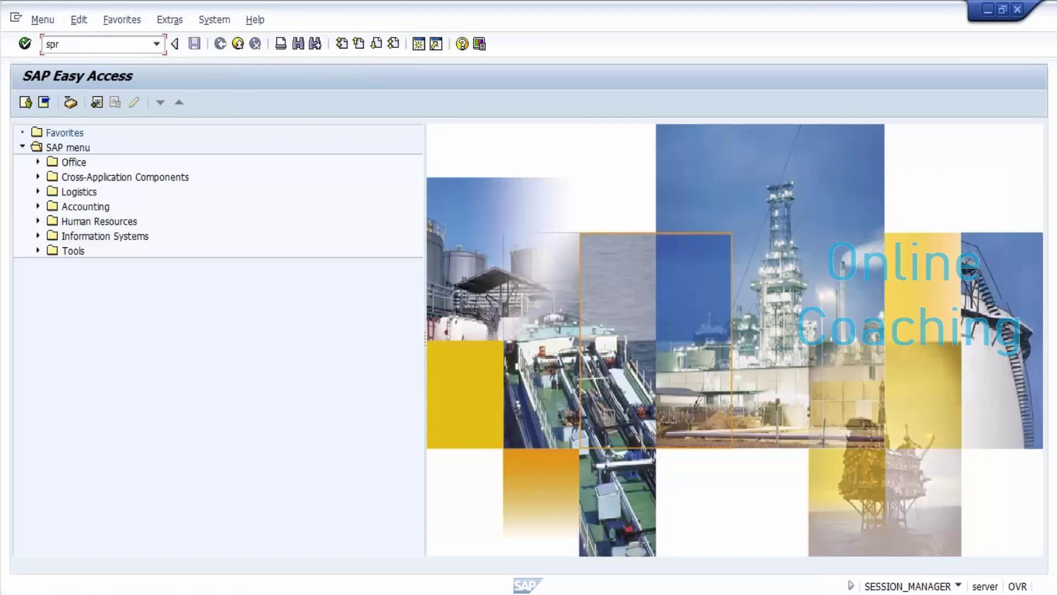
{"action": "type", "text": "o"}
{"action": "key", "text": "Return"}
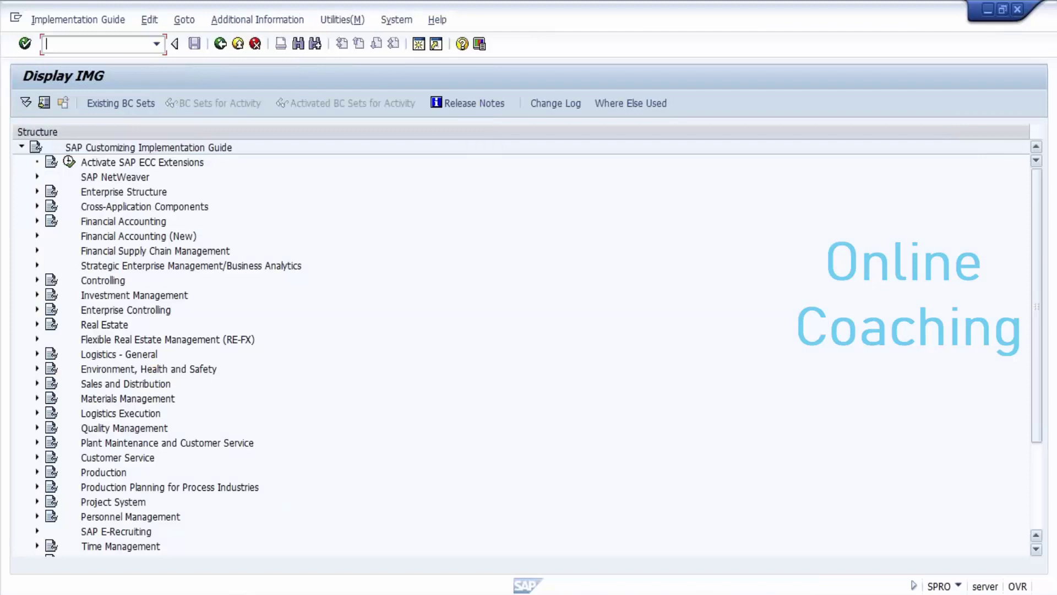
{"action": "left_click", "coordinate": [1036, 550]}
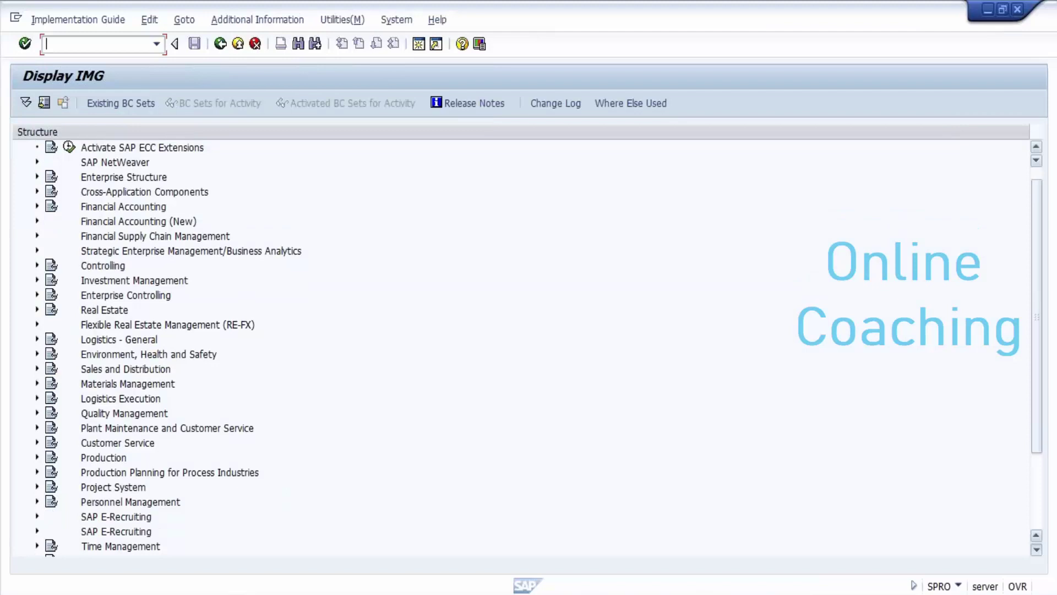
{"action": "scroll", "coordinate": [520, 347], "scroll_direction": "down", "scroll_amount": 2}
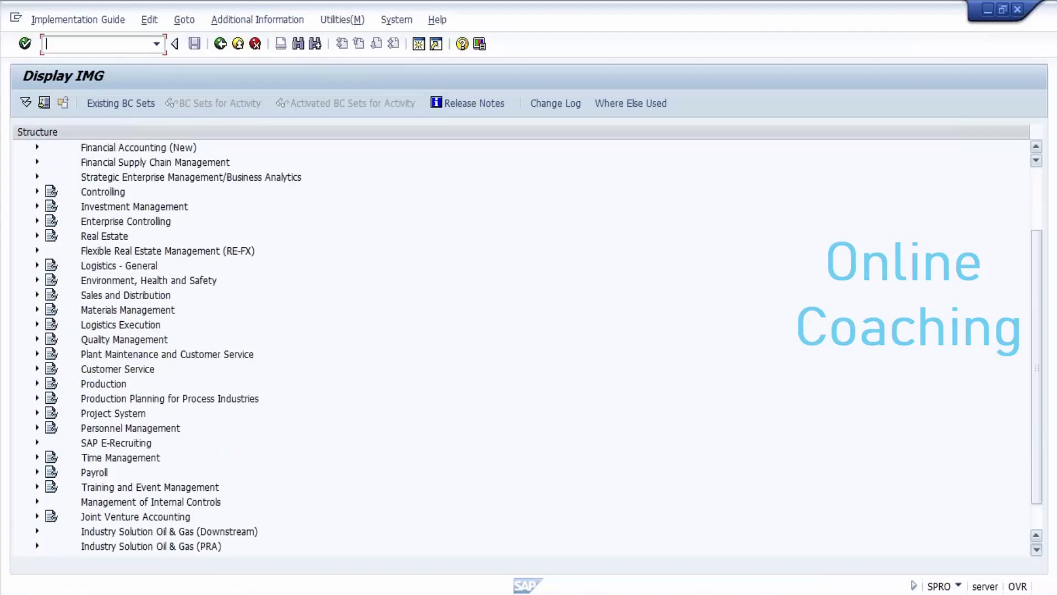
{"action": "scroll", "coordinate": [520, 347], "scroll_direction": "down", "scroll_amount": 1}
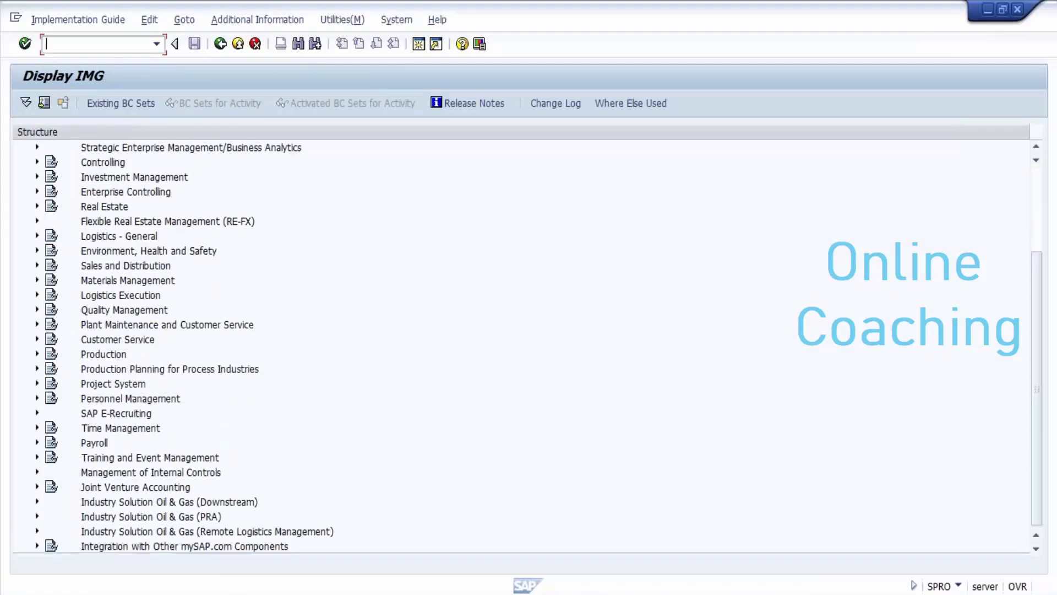
{"action": "left_click", "coordinate": [37, 501]}
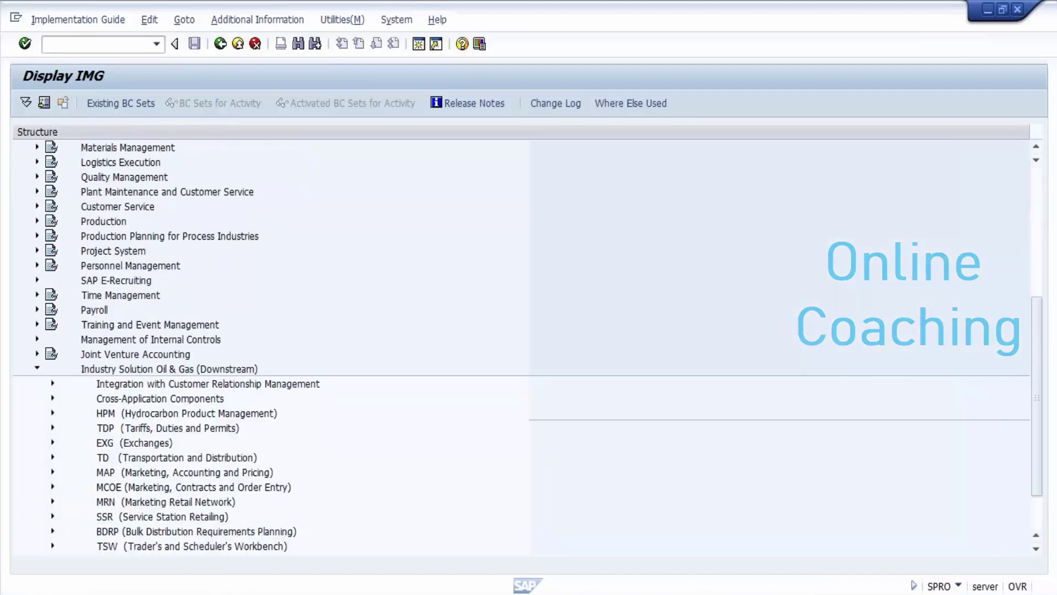
- Open the Define additional stockkeeping units of measure activity under HPM's oil- and gas-specific units of measure
{"action": "left_click", "coordinate": [52, 413]}
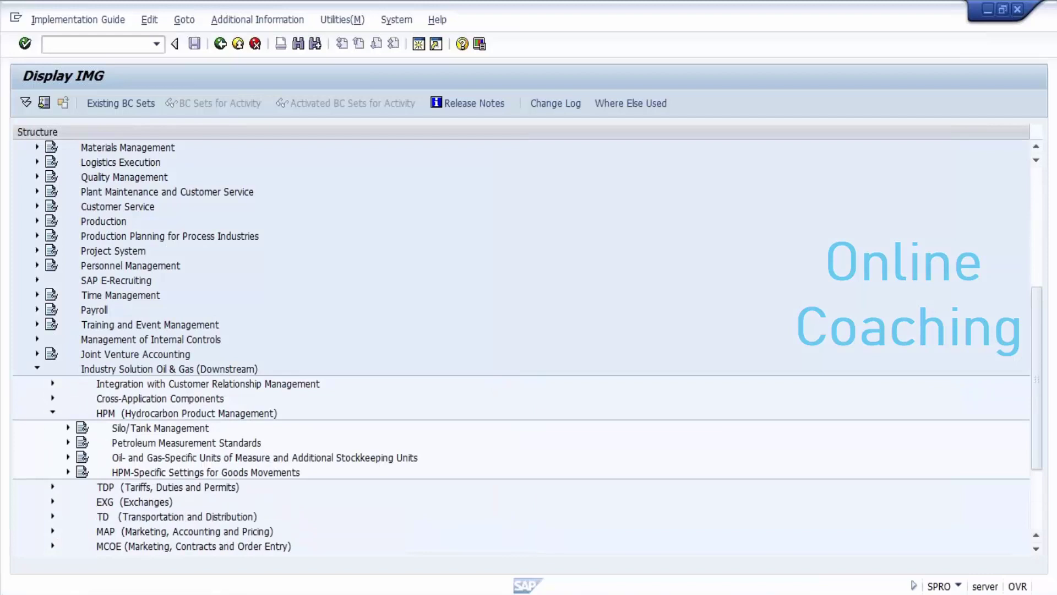
{"action": "left_click", "coordinate": [68, 442]}
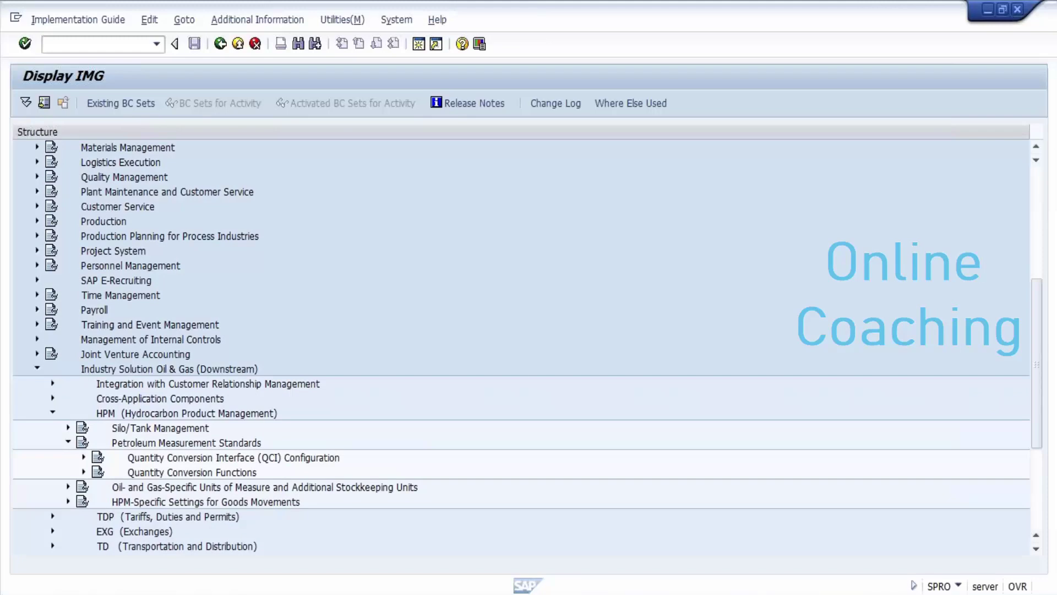
{"action": "left_click", "coordinate": [68, 486]}
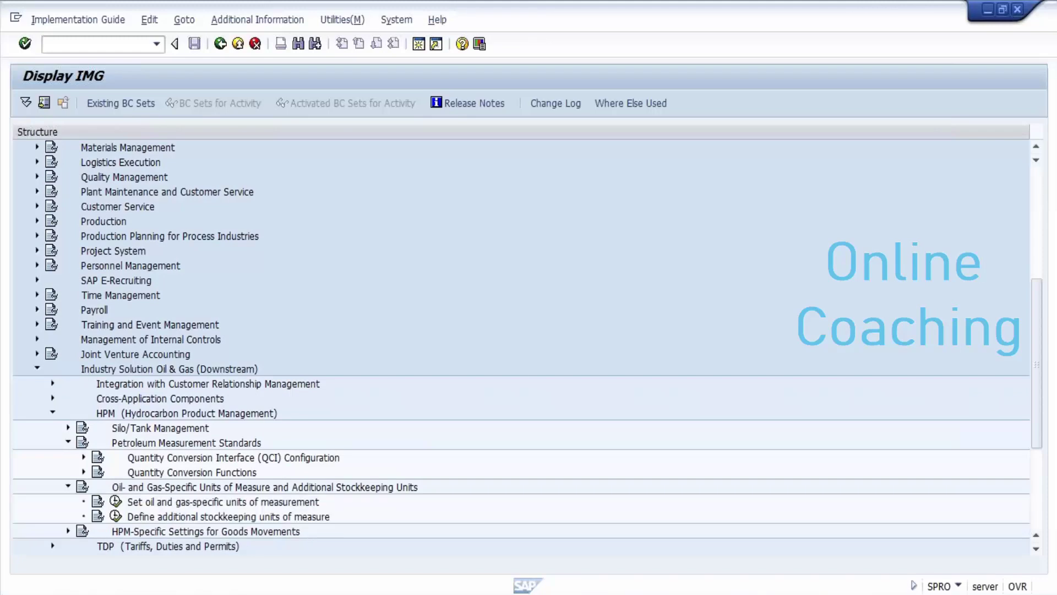
{"action": "left_click", "coordinate": [228, 517]}
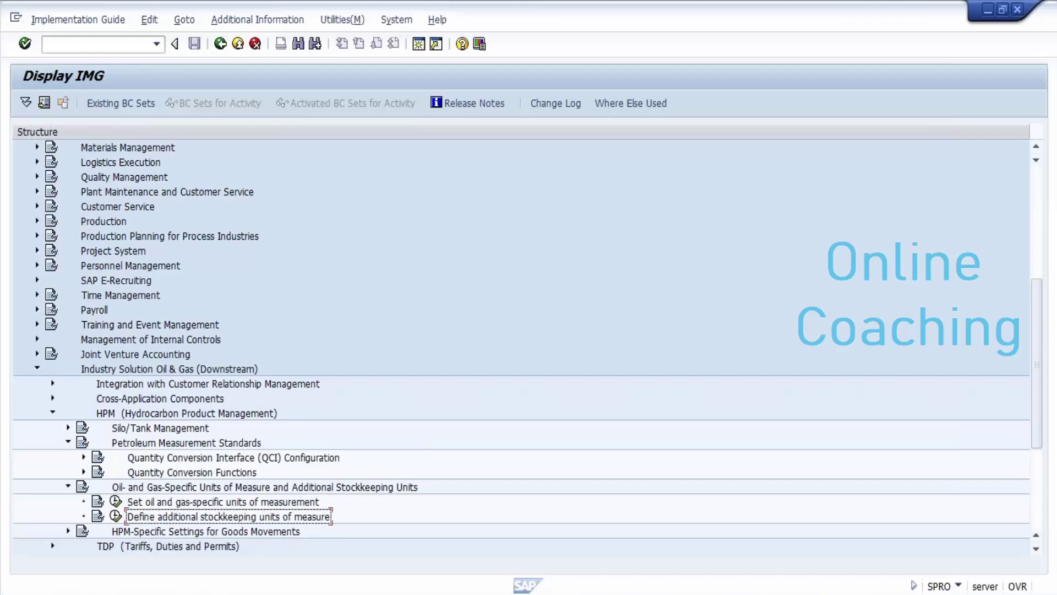
{"action": "left_click", "coordinate": [116, 516]}
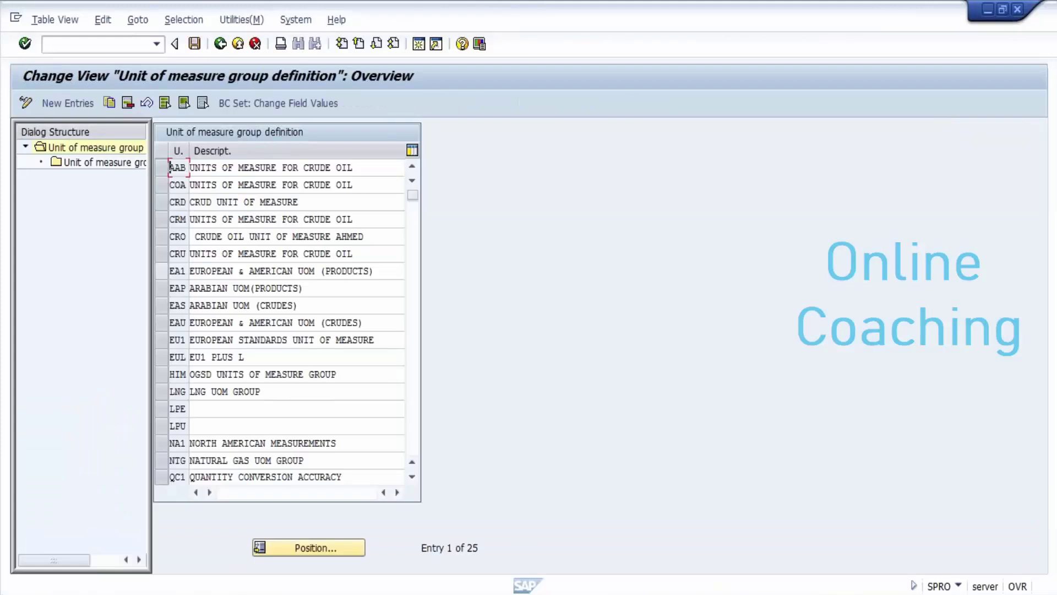
- Display the unit of measure group entries of EA1 and narrow the measurement unit column
{"action": "left_click", "coordinate": [161, 271]}
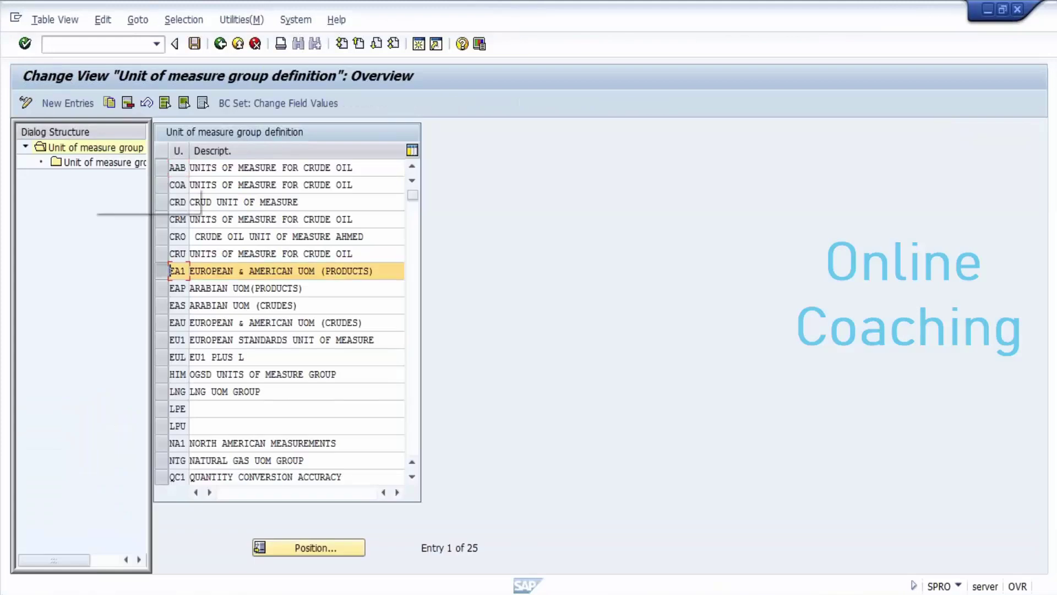
{"action": "left_click", "coordinate": [100, 162]}
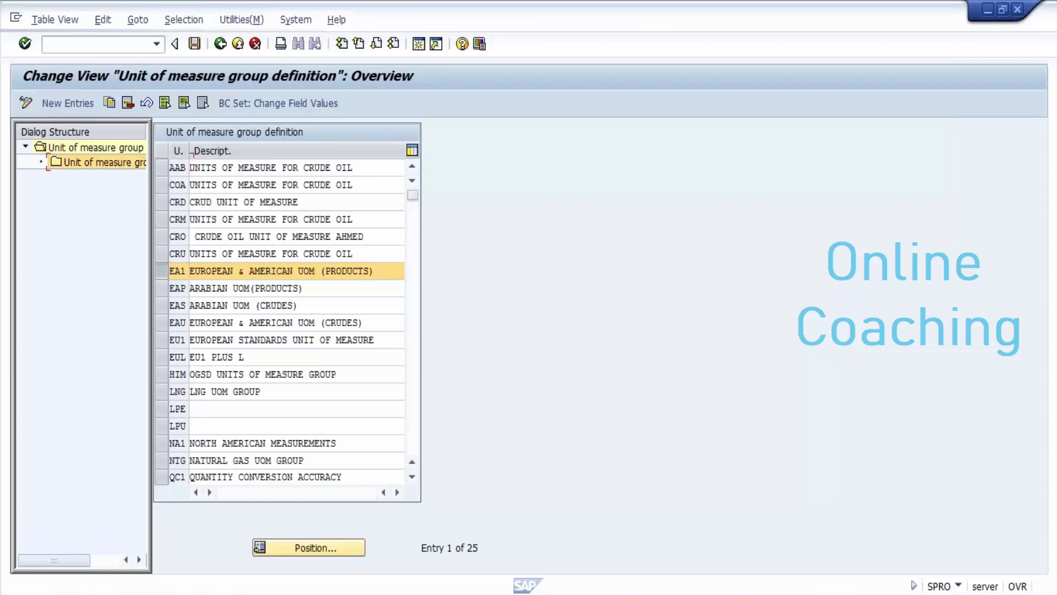
{"action": "left_click", "coordinate": [223, 219]}
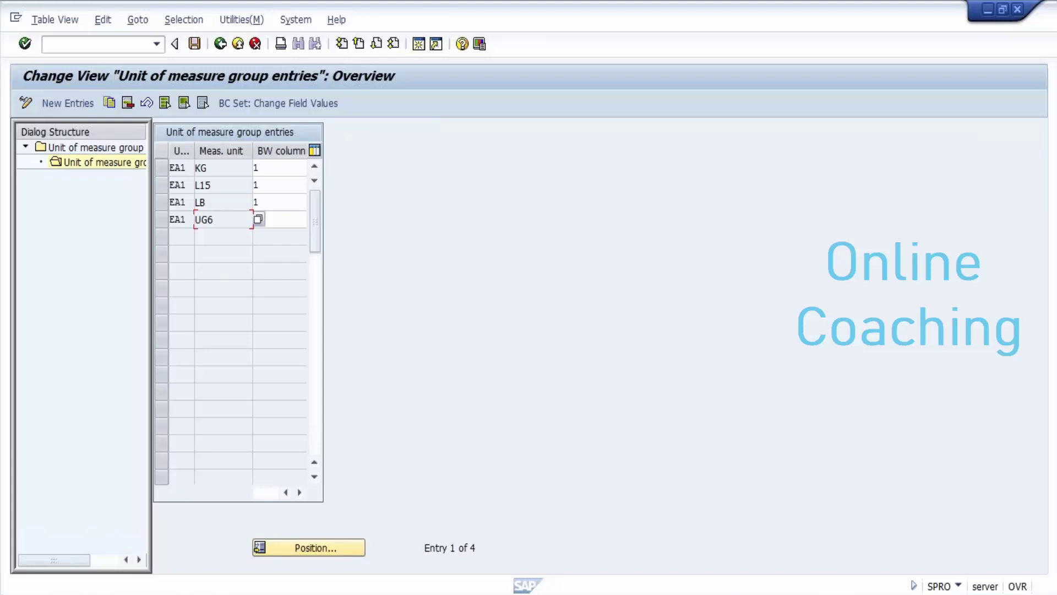
{"action": "left_click", "coordinate": [279, 185]}
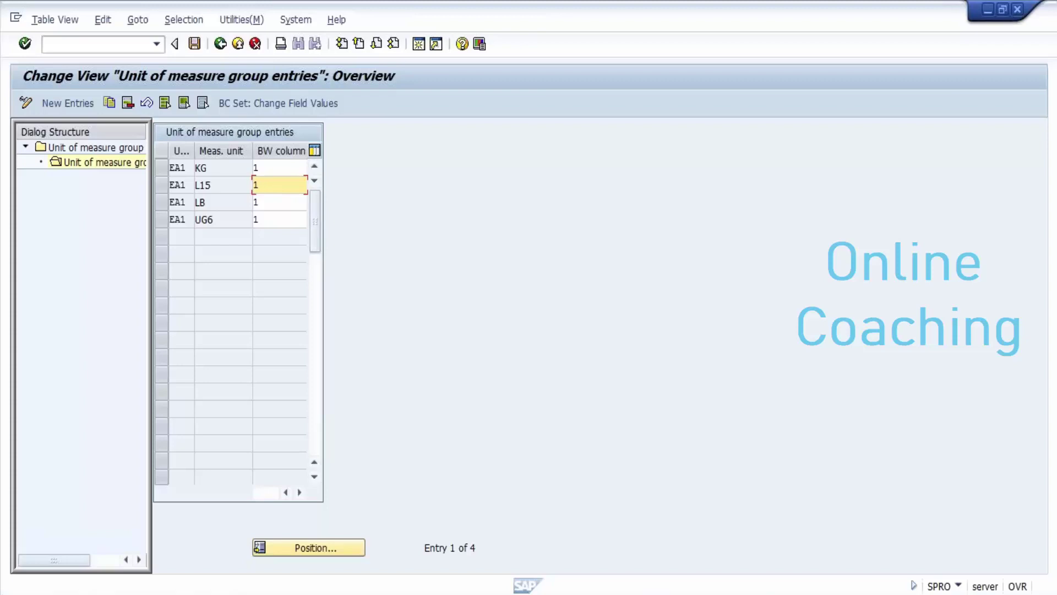
{"action": "left_click_drag", "start_coordinate": [252, 151], "coordinate": [222, 150]}
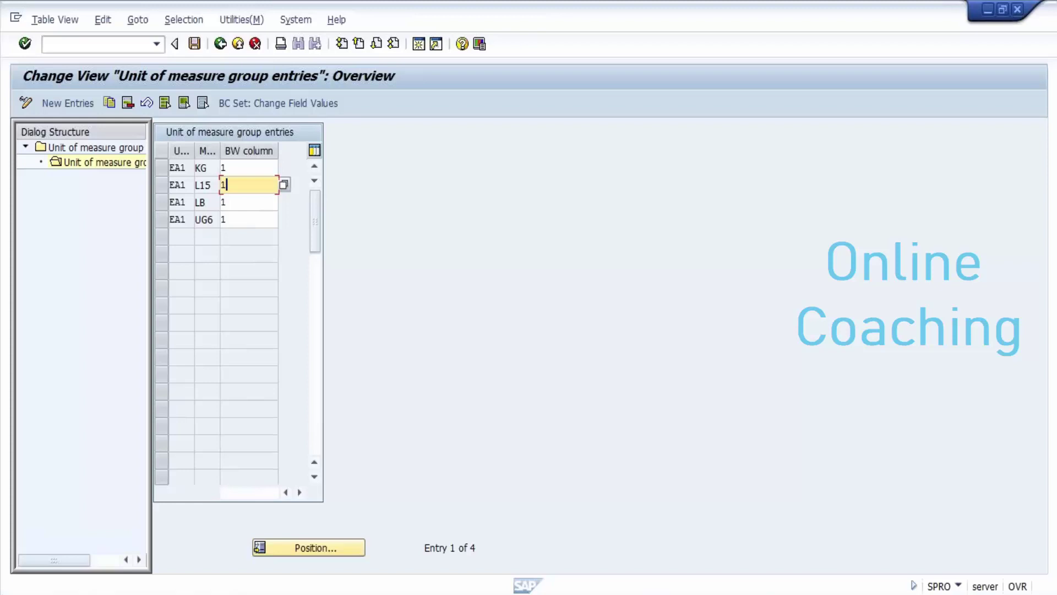
{"action": "key", "text": "super+p"}
{"action": "key", "text": "Escape"}
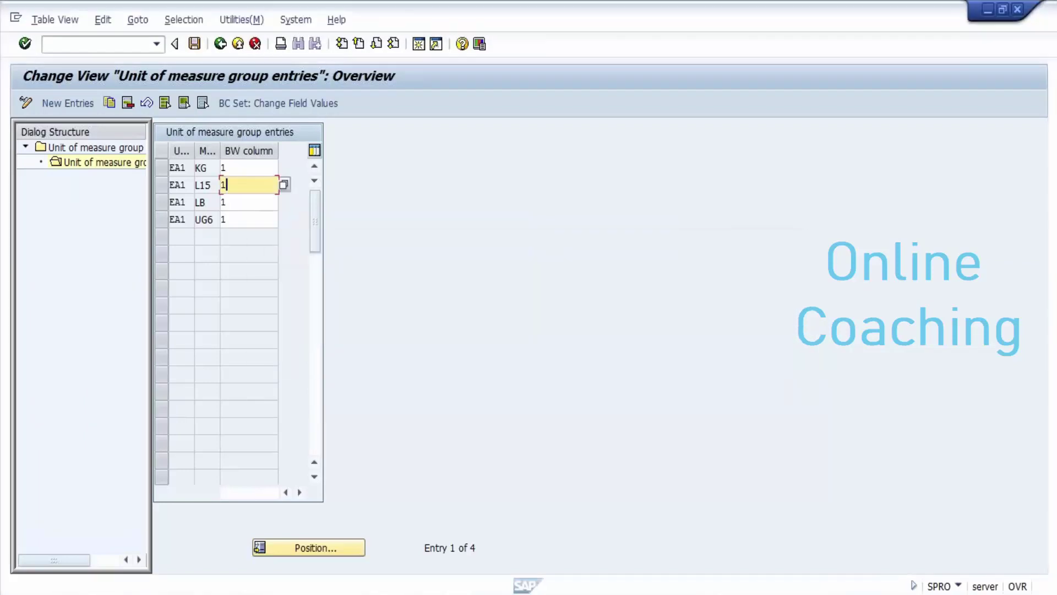
- Look up the possible BW column values for the L15 entry and close the list without choosing one
{"action": "left_click", "coordinate": [285, 185]}
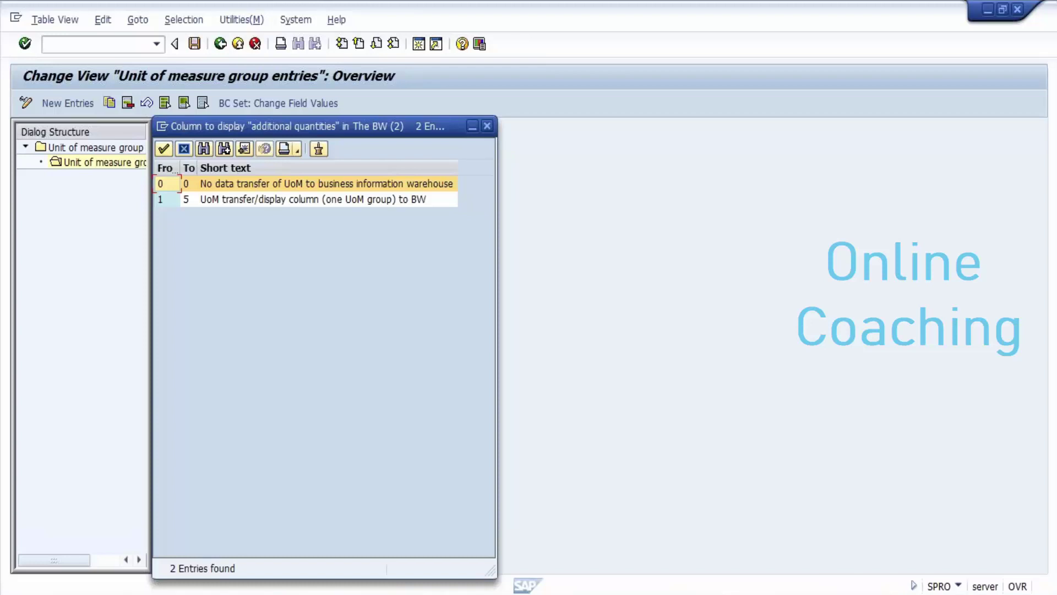
{"action": "left_click", "coordinate": [327, 200]}
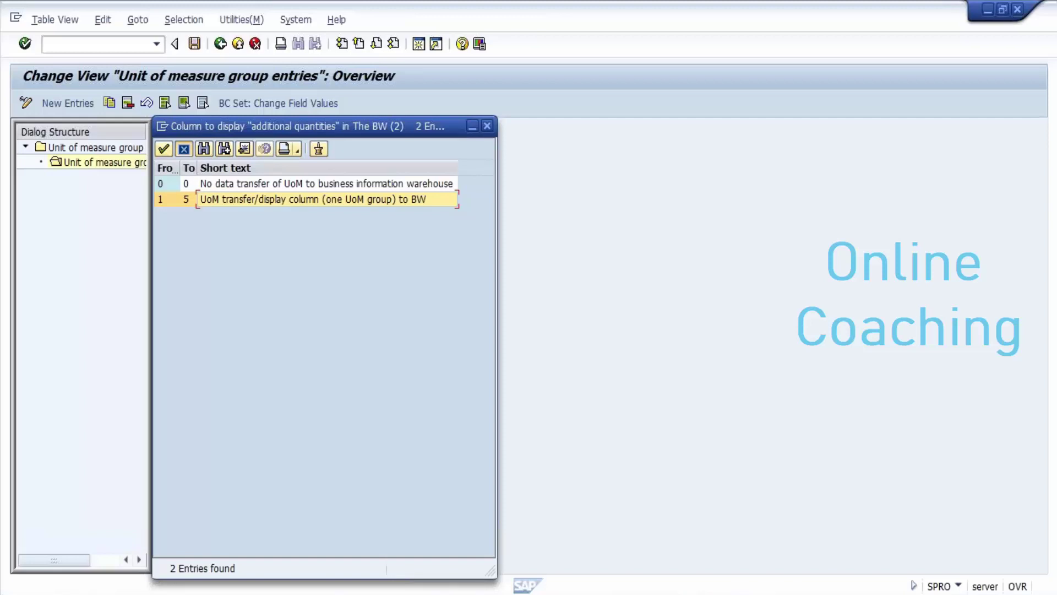
{"action": "left_click", "coordinate": [184, 149]}
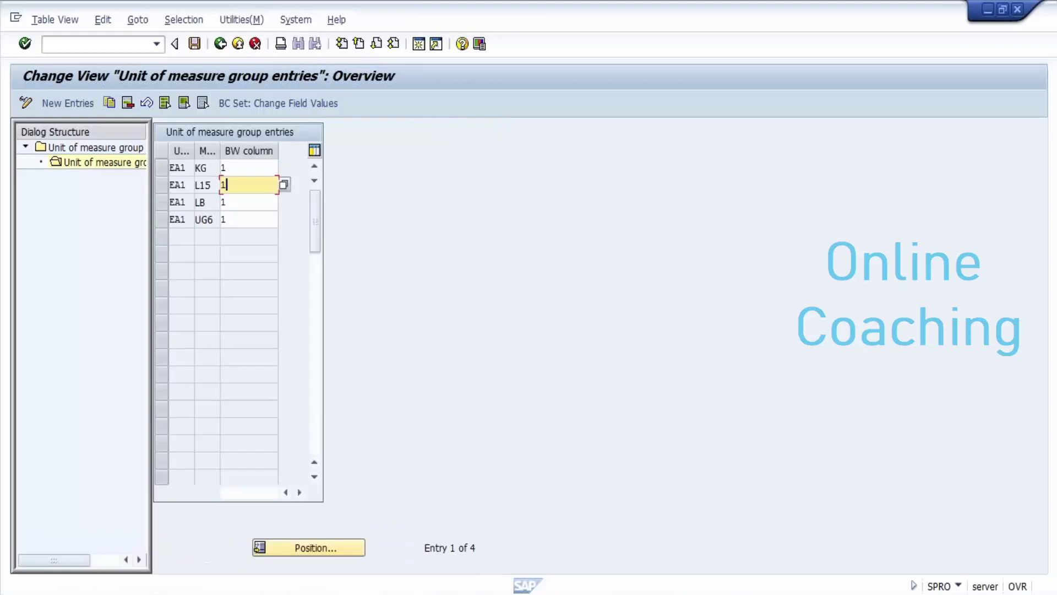
- Examine the L15, LB and UG6 entries of group EA1 and compare them with the additional quantities in the Delivery Create session
{"action": "left_click", "coordinate": [247, 202]}
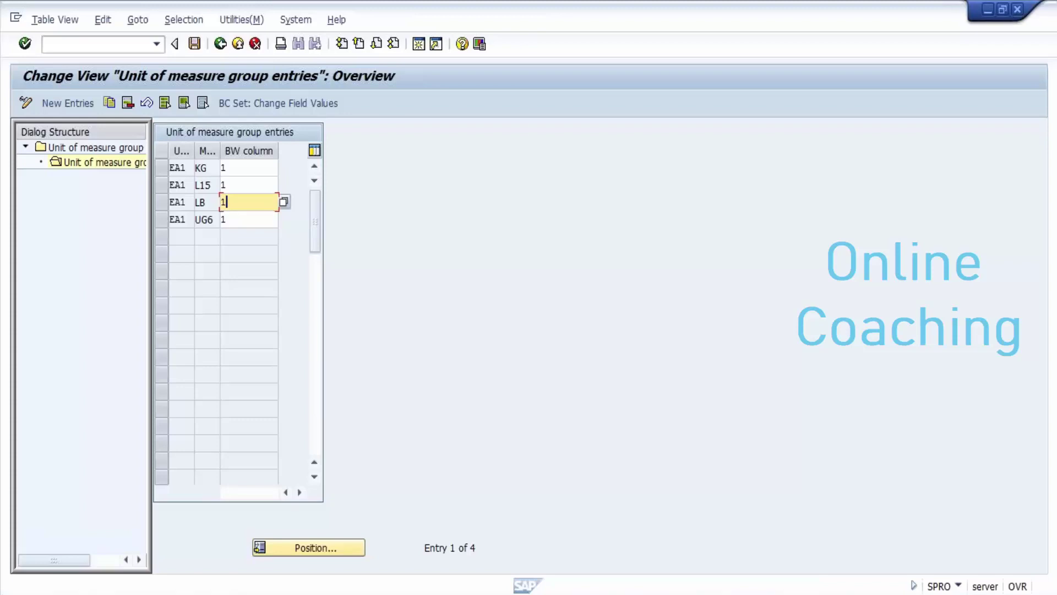
{"action": "left_click", "coordinate": [201, 185]}
{"action": "left_click", "coordinate": [175, 185]}
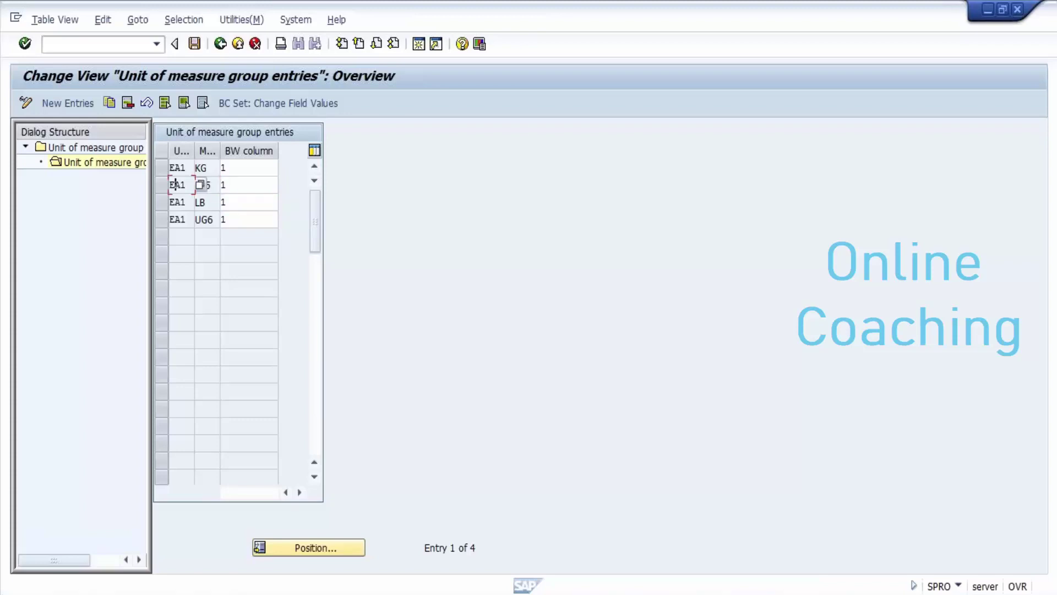
{"action": "left_click", "coordinate": [208, 219]}
{"action": "mouse_move", "coordinate": [405, 593]}
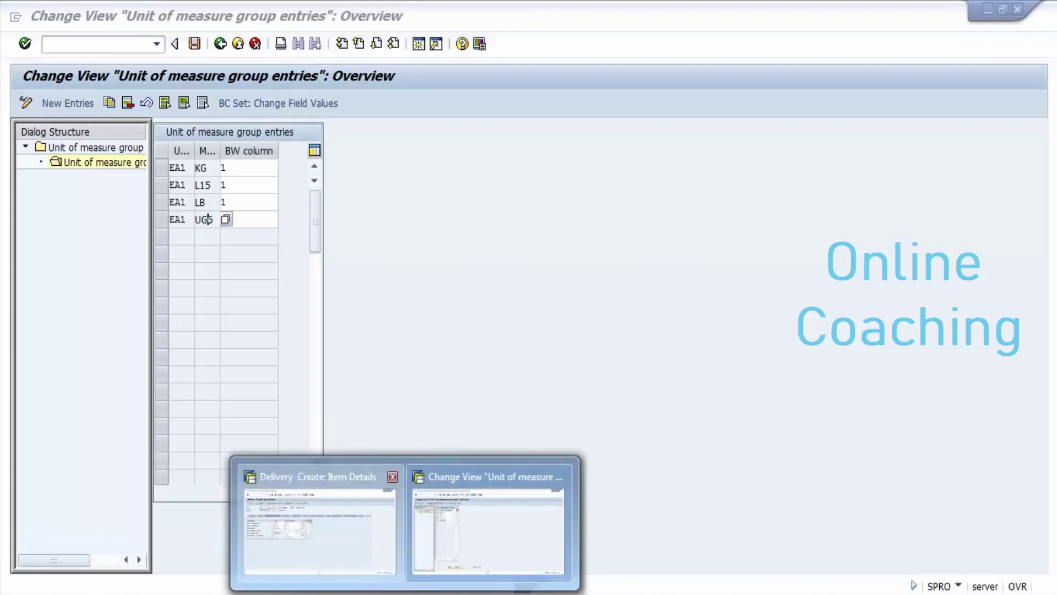
{"action": "left_click", "coordinate": [320, 526]}
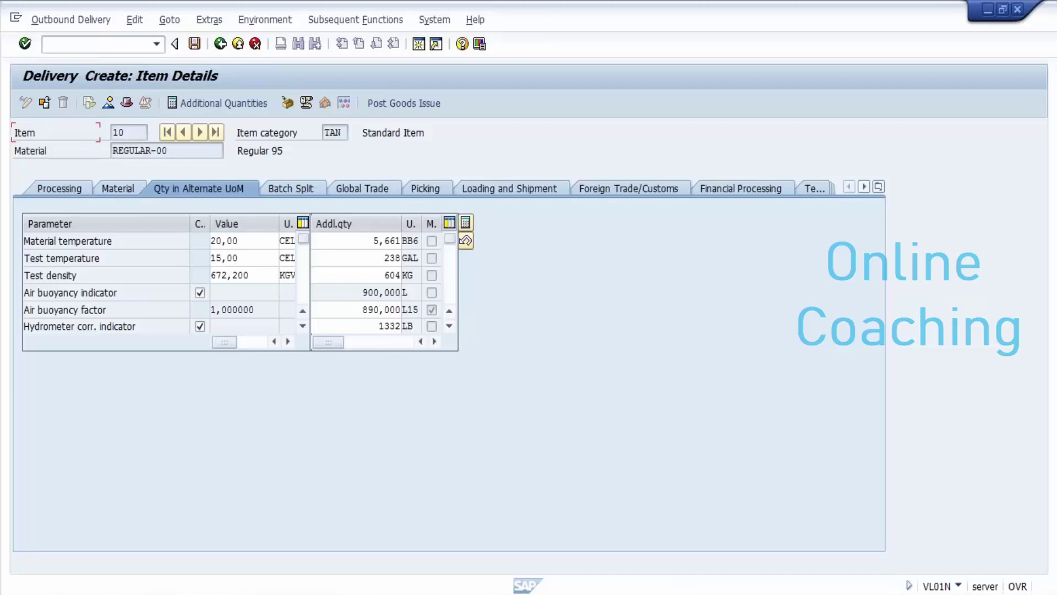
- Switch back to the unit of measure group session, leave the customizing view, and start transaction mm03
{"action": "mouse_move", "coordinate": [405, 593]}
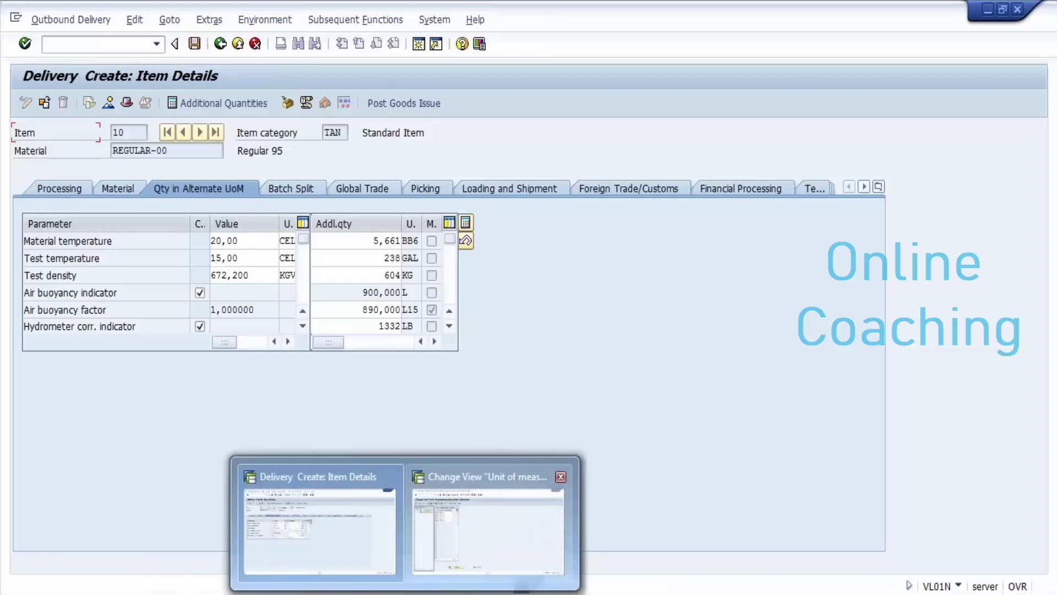
{"action": "left_click", "coordinate": [487, 528]}
{"action": "type", "text": "/n"}
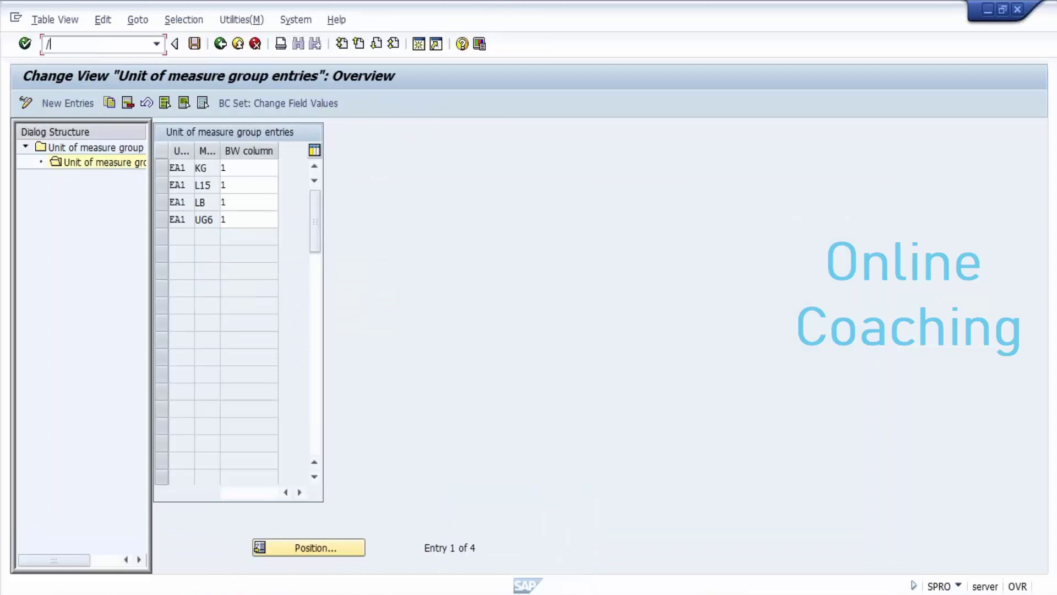
{"action": "key", "text": "BackSpace"}
{"action": "key", "text": "BackSpace"}
{"action": "type", "text": "se93"}
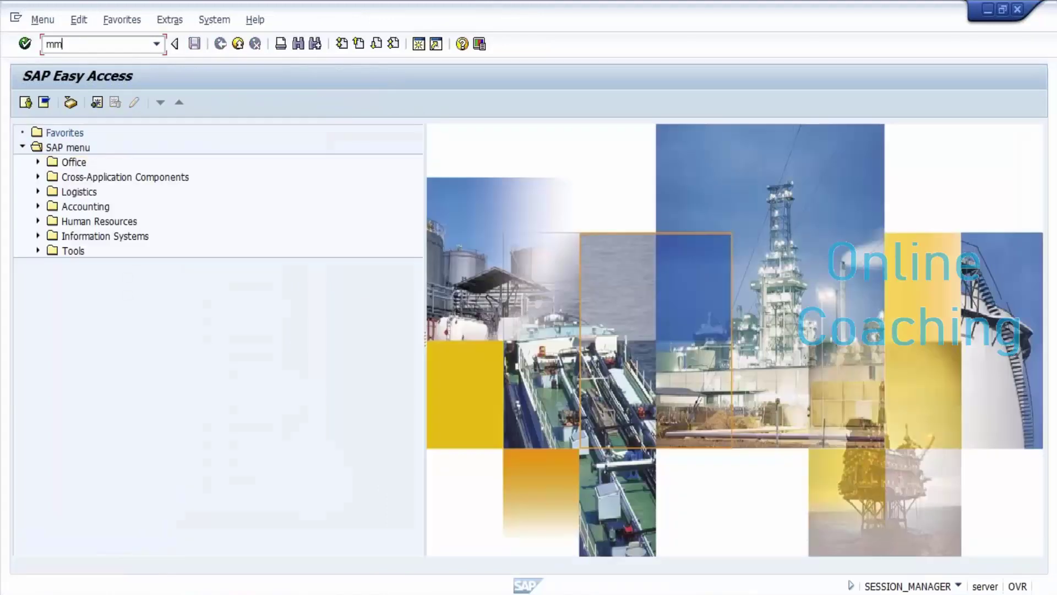
{"action": "key", "text": "Return"}
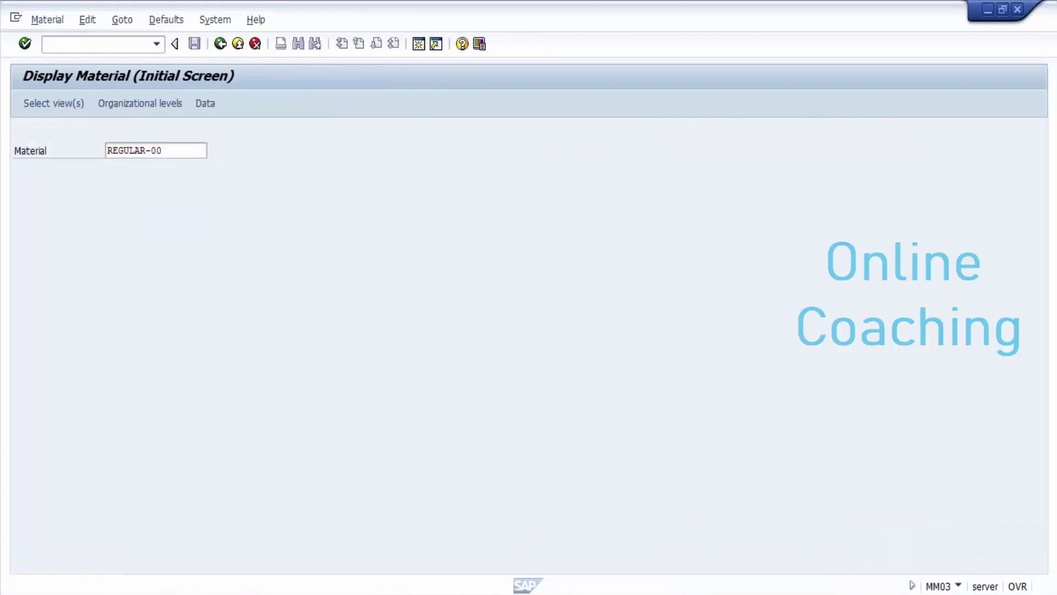
- Display the units of measure in the additional data of material REGULAR-00, using the Basic Data 1 view
{"action": "key", "text": "Return"}
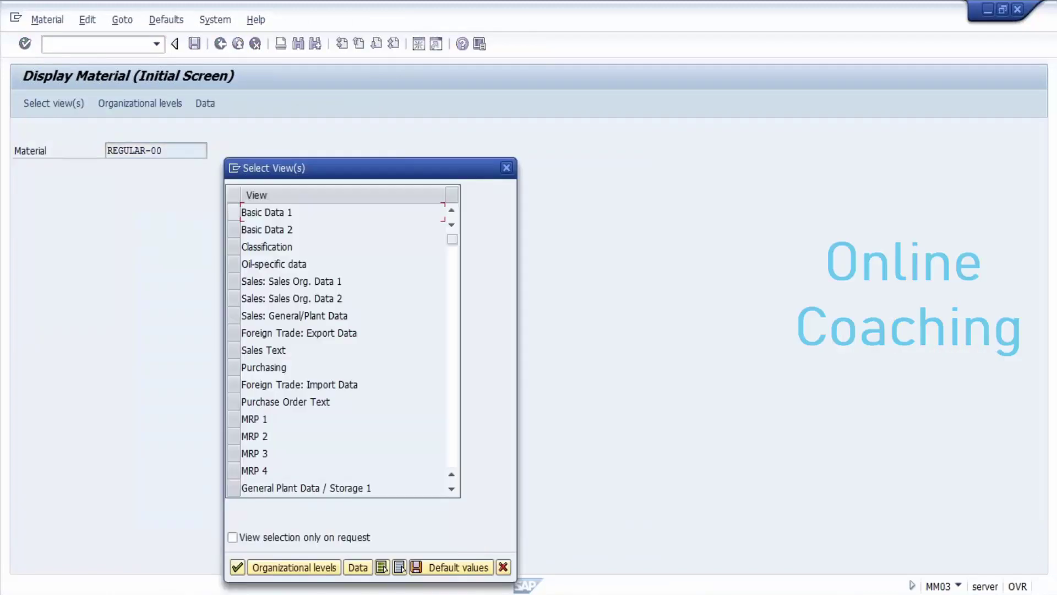
{"action": "left_click", "coordinate": [233, 212]}
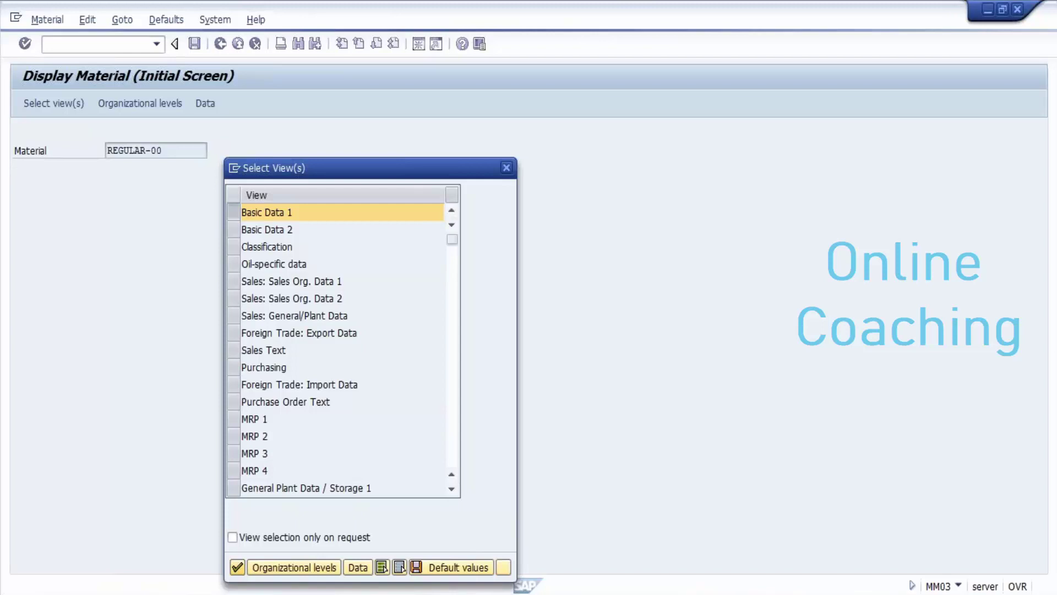
{"action": "left_click", "coordinate": [81, 102]}
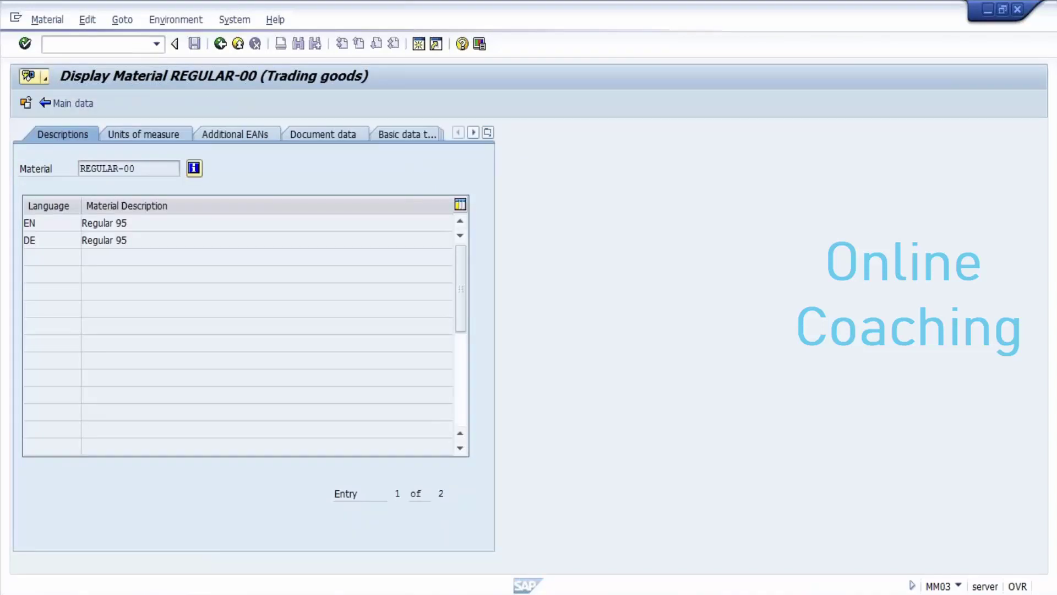
{"action": "left_click", "coordinate": [143, 134]}
- Examine the alternative units and their conversion factors to L15, and open the material's additional EANs
{"action": "left_click", "coordinate": [87, 326]}
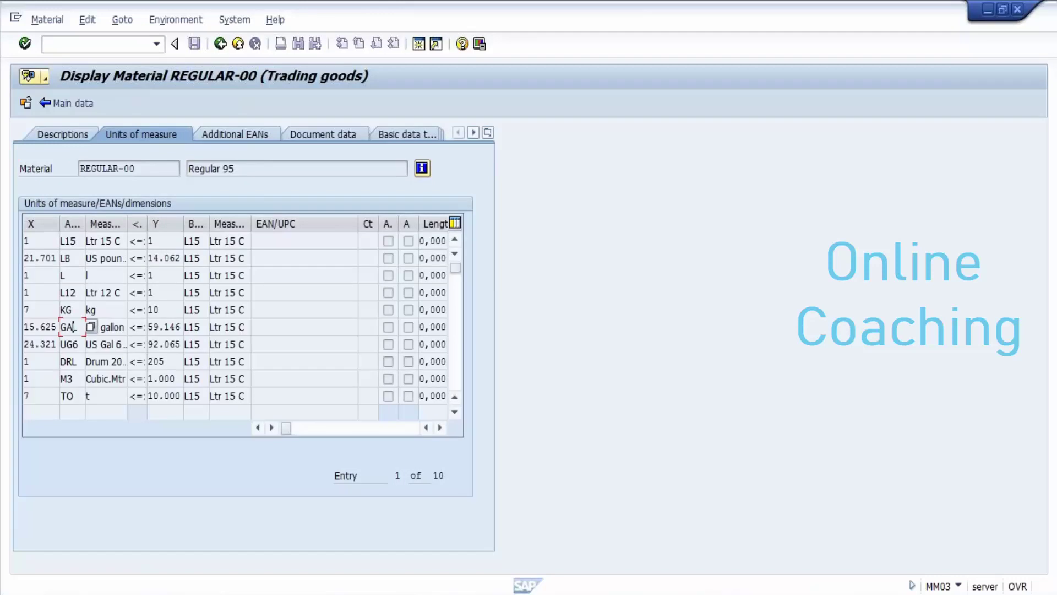
{"action": "left_click", "coordinate": [72, 257]}
{"action": "scroll", "coordinate": [90, 257], "scroll_direction": "down", "scroll_amount": 1}
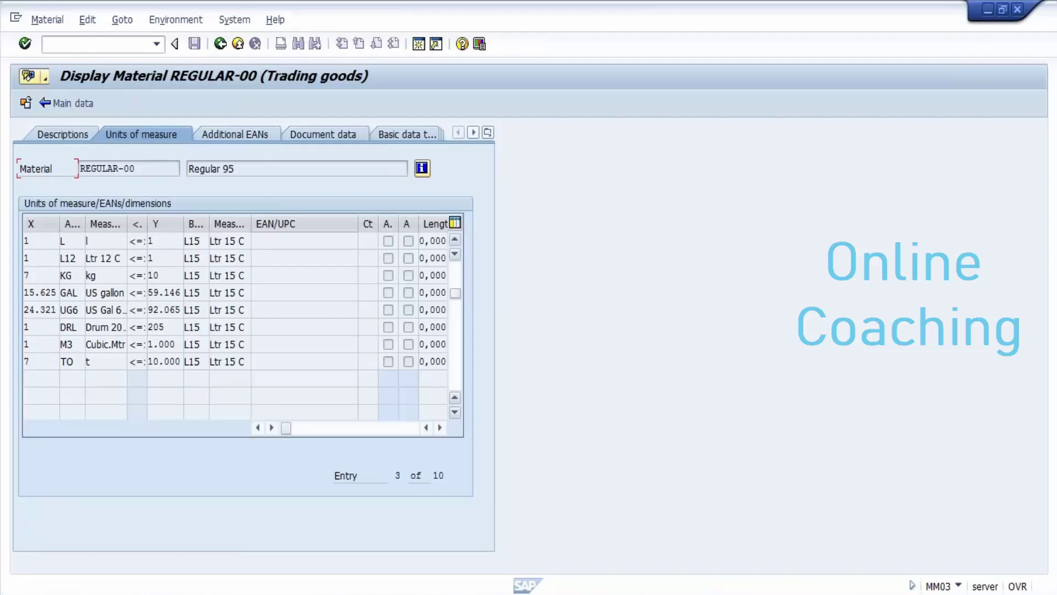
{"action": "scroll", "coordinate": [237, 308], "scroll_direction": "up", "scroll_amount": 1}
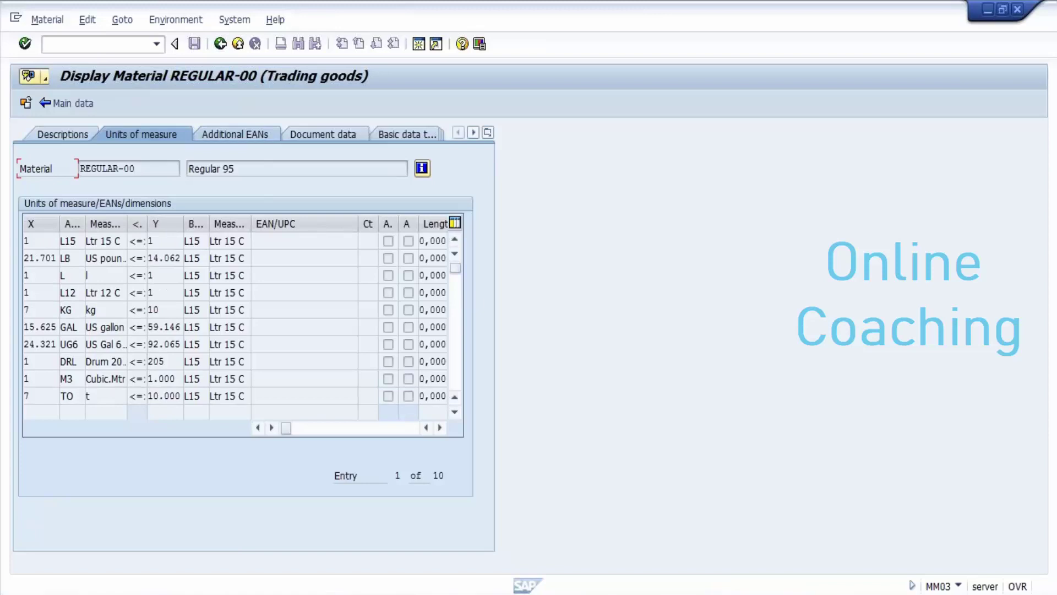
{"action": "left_click", "coordinate": [236, 134]}
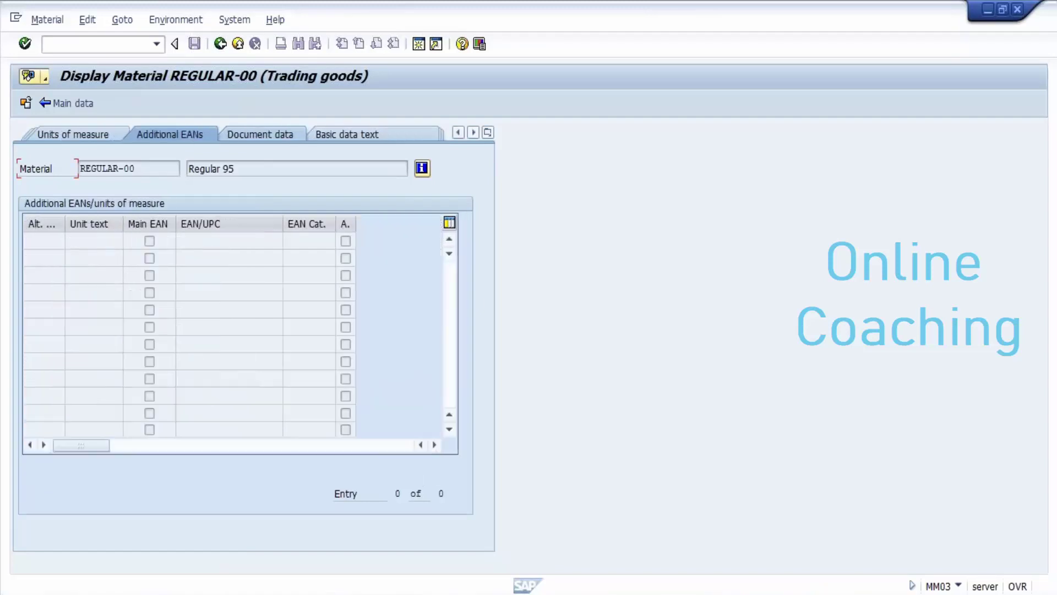
- Leave the REGULAR-00 material display and review the quantities in alternate units of measure in the Delivery Create session
{"action": "left_click", "coordinate": [220, 44]}
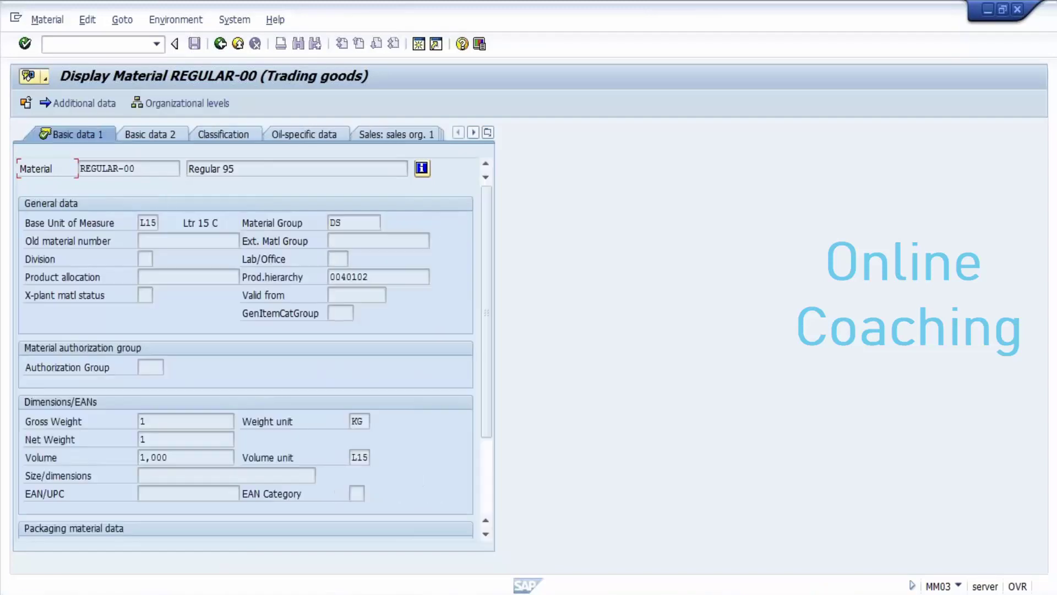
{"action": "key", "text": "F3"}
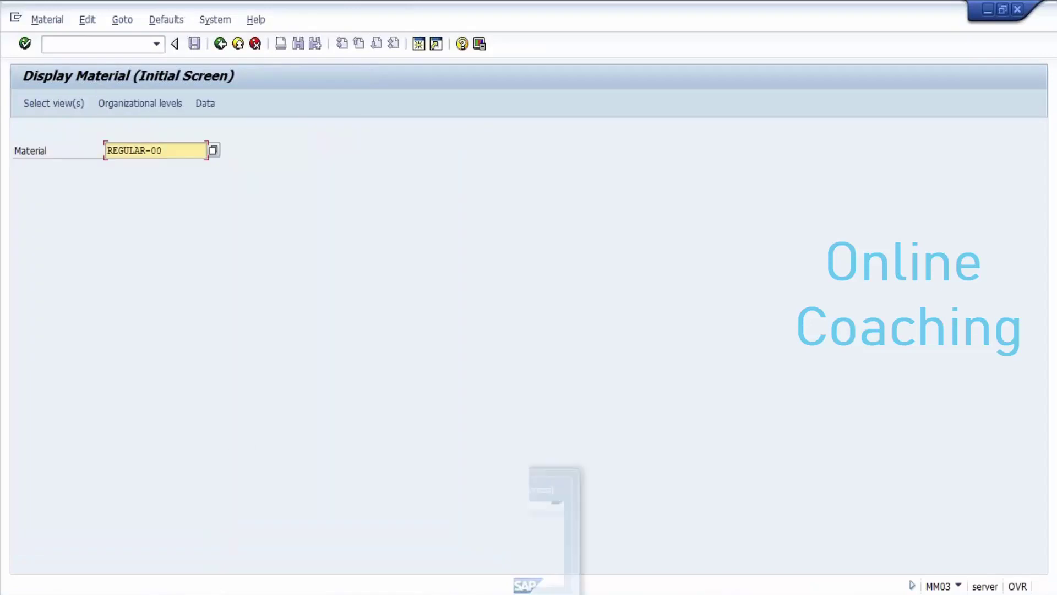
{"action": "mouse_move", "coordinate": [522, 589]}
{"action": "left_click", "coordinate": [319, 523]}
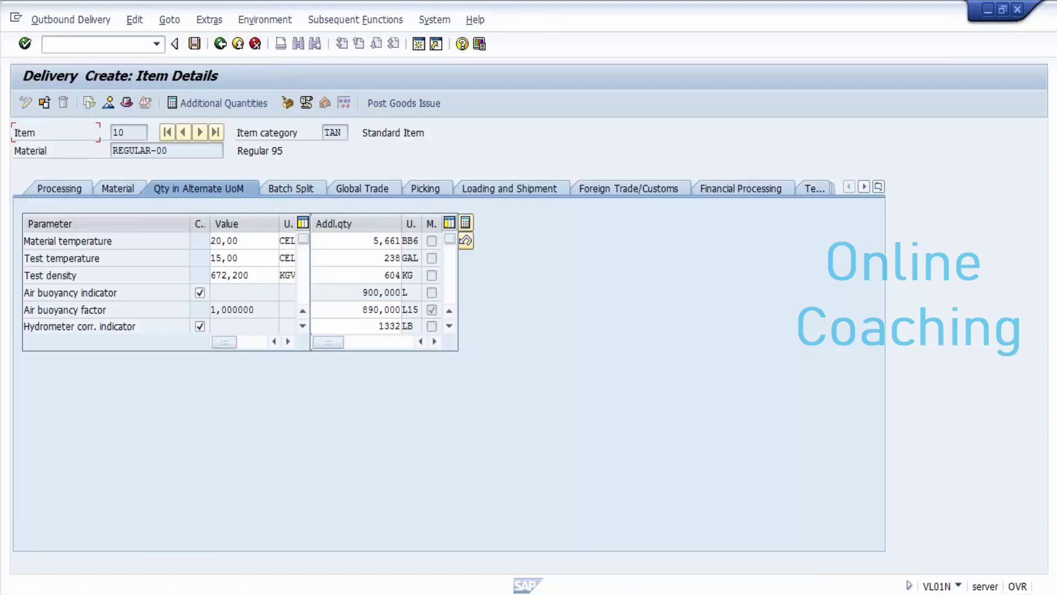
- Return to the material session, leave mm03, and start transaction spro to display the SAP Reference IMG
{"action": "mouse_move", "coordinate": [405, 594]}
{"action": "left_click", "coordinate": [488, 523]}
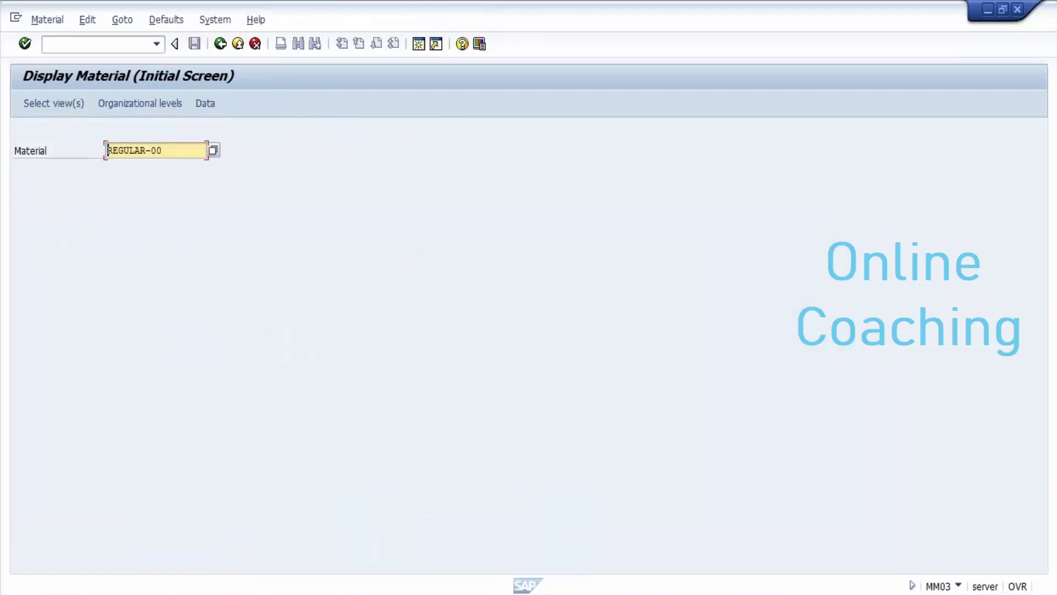
{"action": "left_click", "coordinate": [99, 44]}
{"action": "type", "text": "/n"}
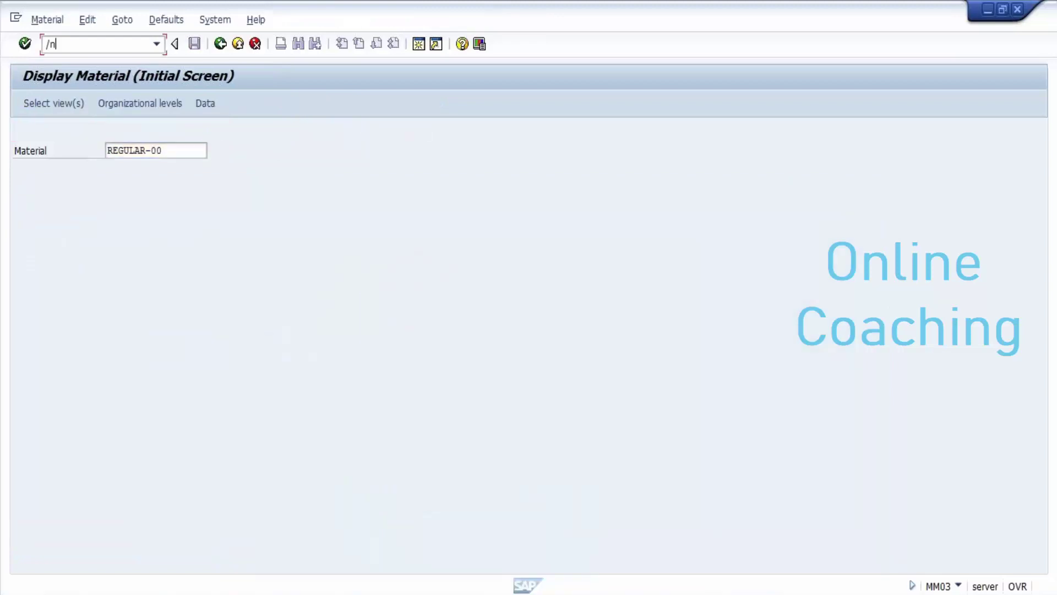
{"action": "key", "text": "Return"}
{"action": "type", "text": "s"}
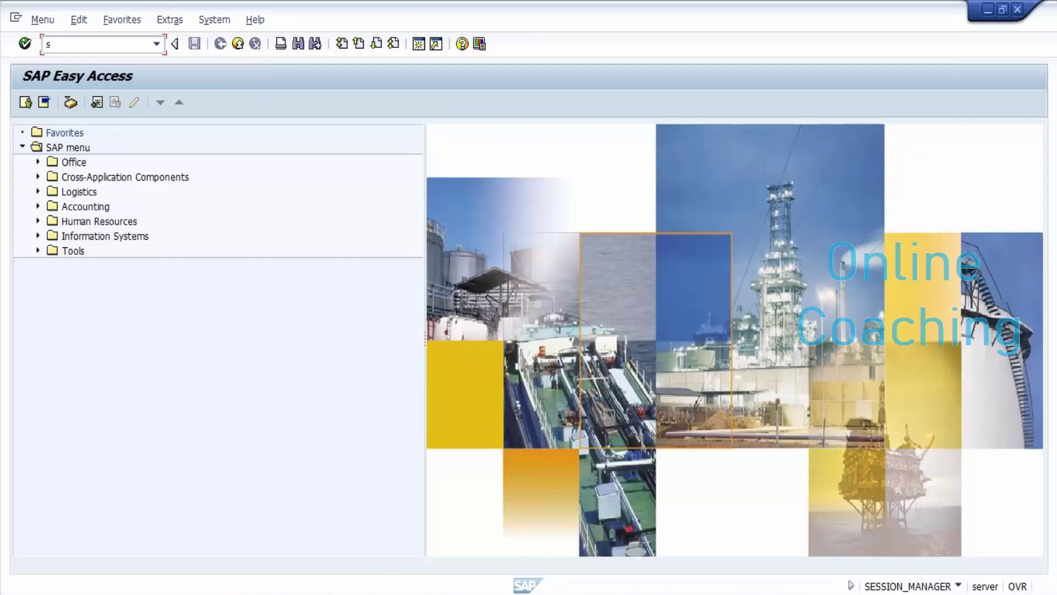
{"action": "type", "text": "pro"}
{"action": "key", "text": "Return"}
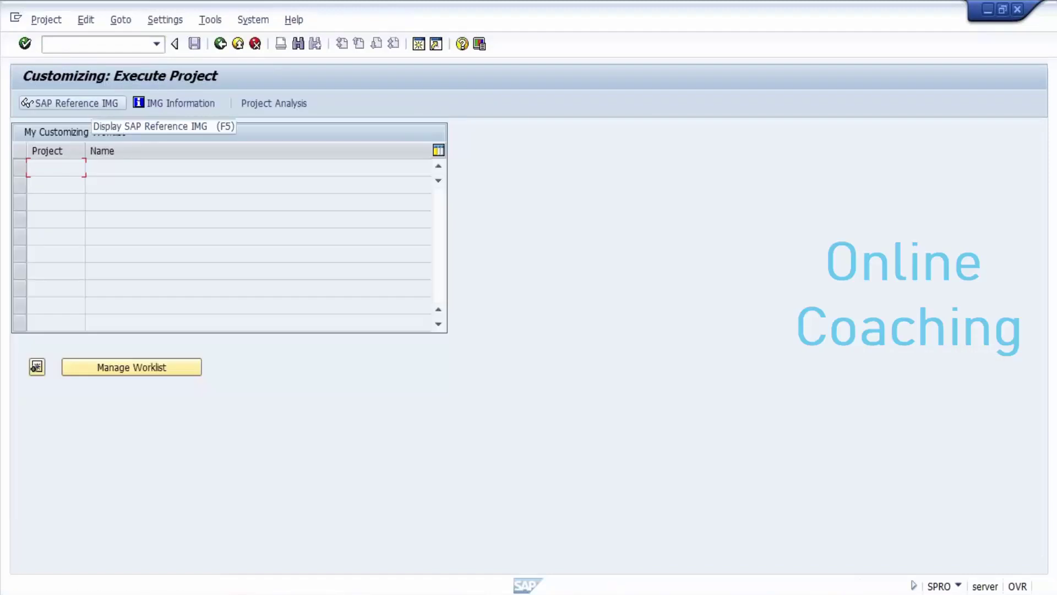
{"action": "left_click", "coordinate": [88, 104]}
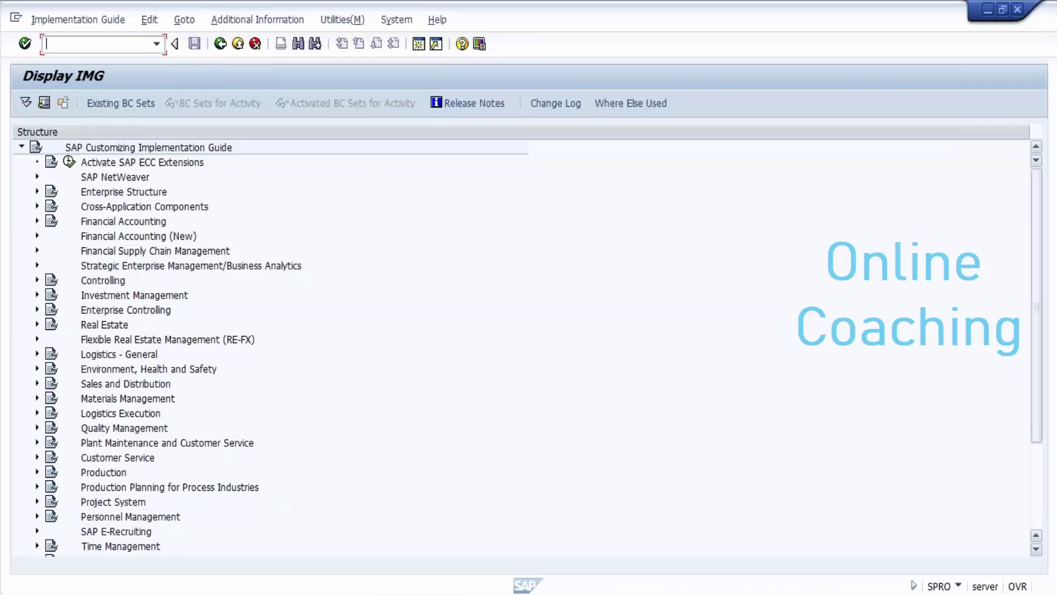
- Open the QCI parameters under Industry Solution Oil & Gas (Downstream), HPM, Petroleum Measurement Standards, Quantity Conversion Interface (QCI) Configuration
{"action": "scroll", "coordinate": [520, 347], "scroll_direction": "down", "scroll_amount": 3}
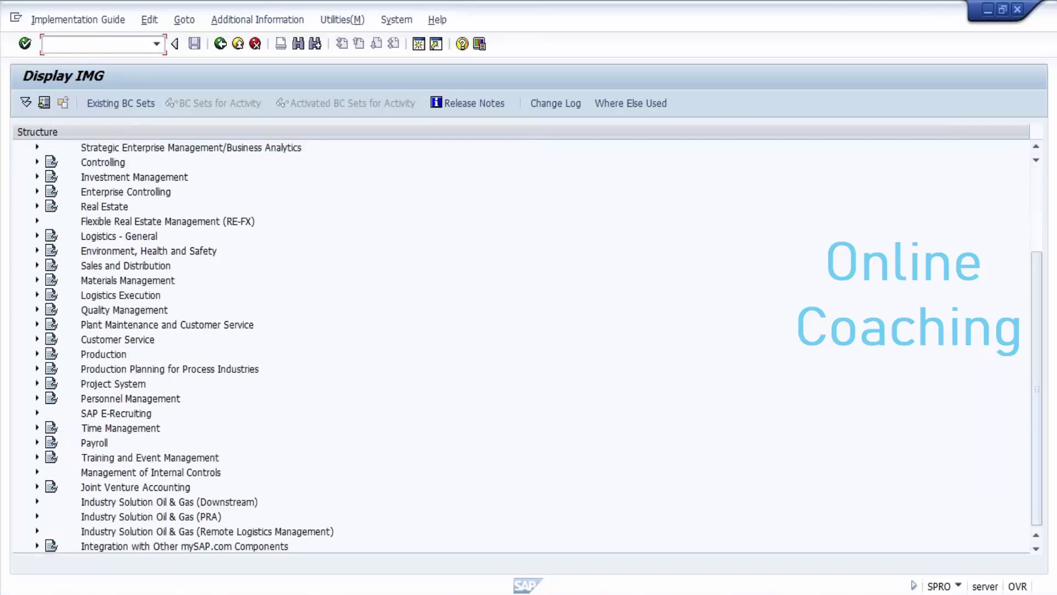
{"action": "left_click", "coordinate": [37, 502]}
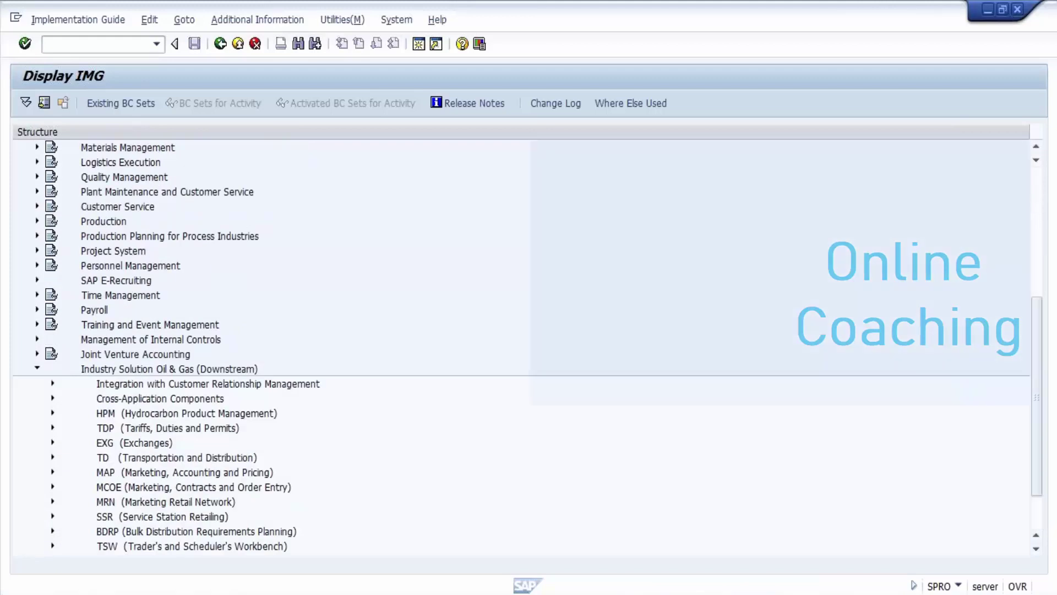
{"action": "left_click", "coordinate": [53, 487]}
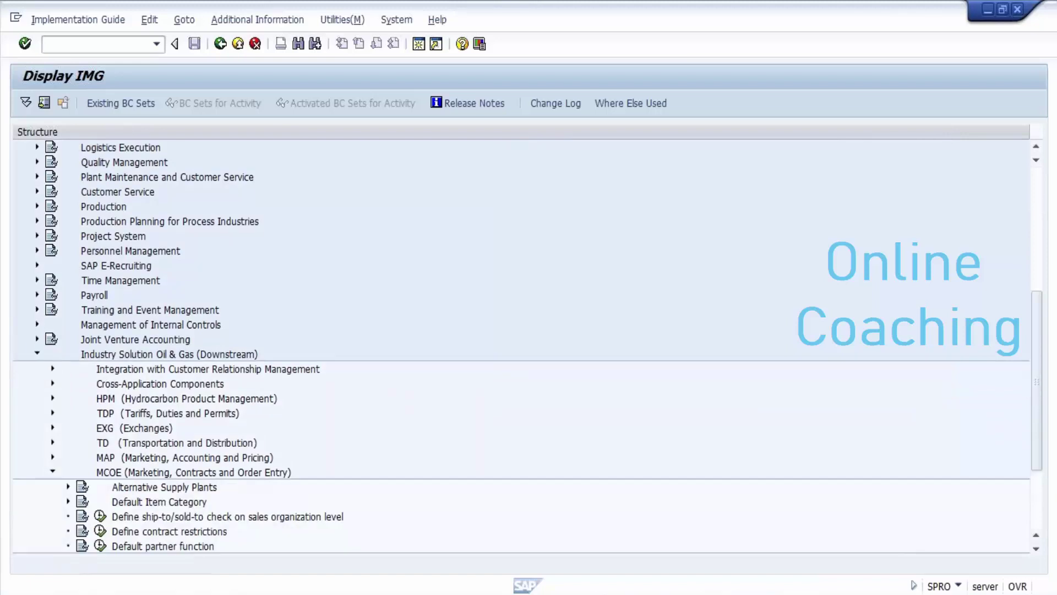
{"action": "left_click", "coordinate": [53, 398]}
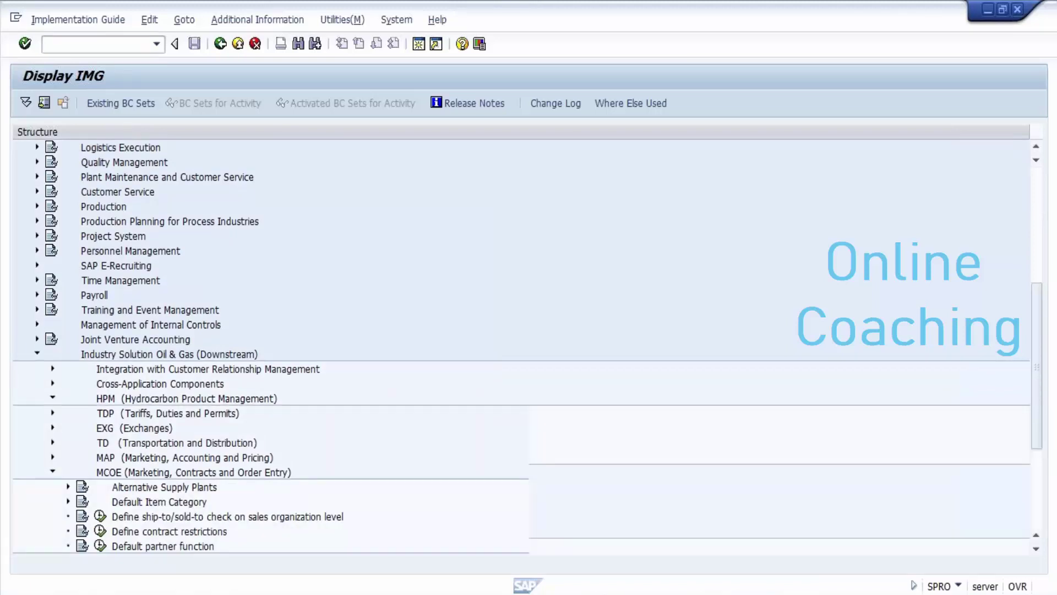
{"action": "left_click", "coordinate": [68, 428]}
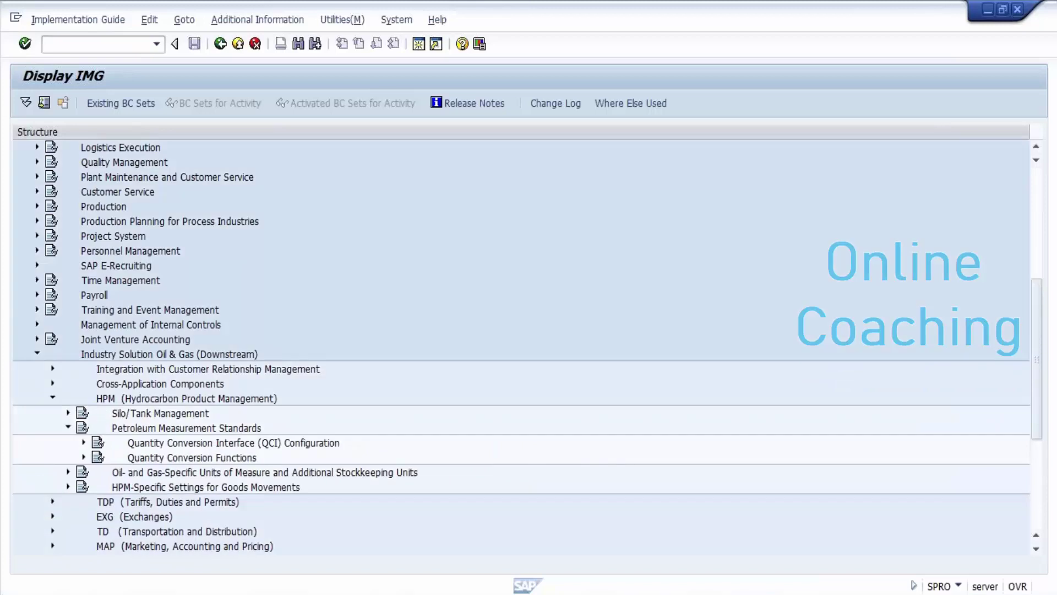
{"action": "left_click", "coordinate": [84, 442]}
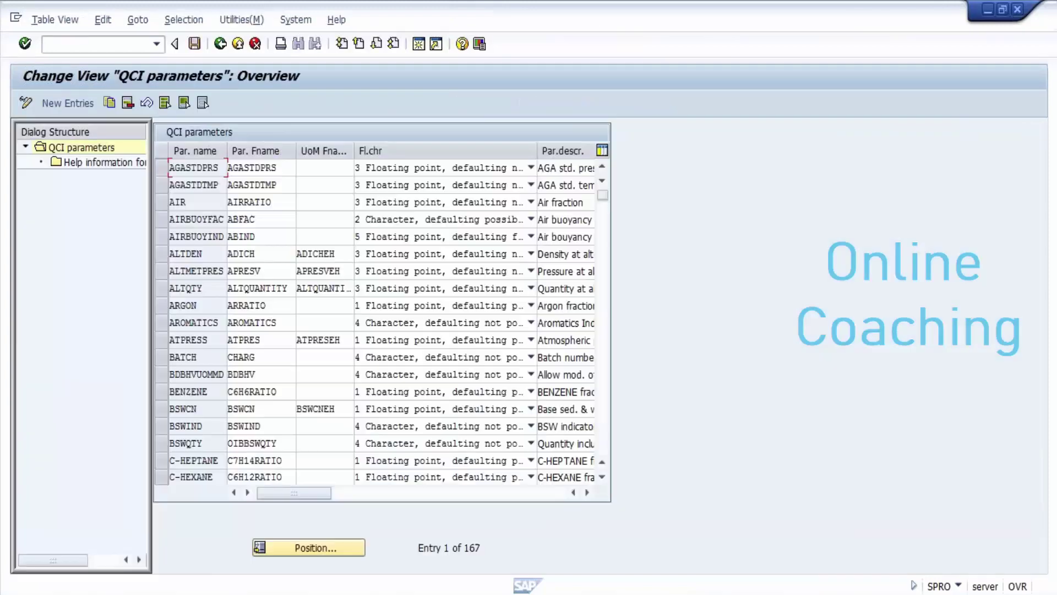
- Review the reading group definitions and the external function calls of conversion group 534B, and return to the implementation guide
{"action": "left_click", "coordinate": [131, 472]}
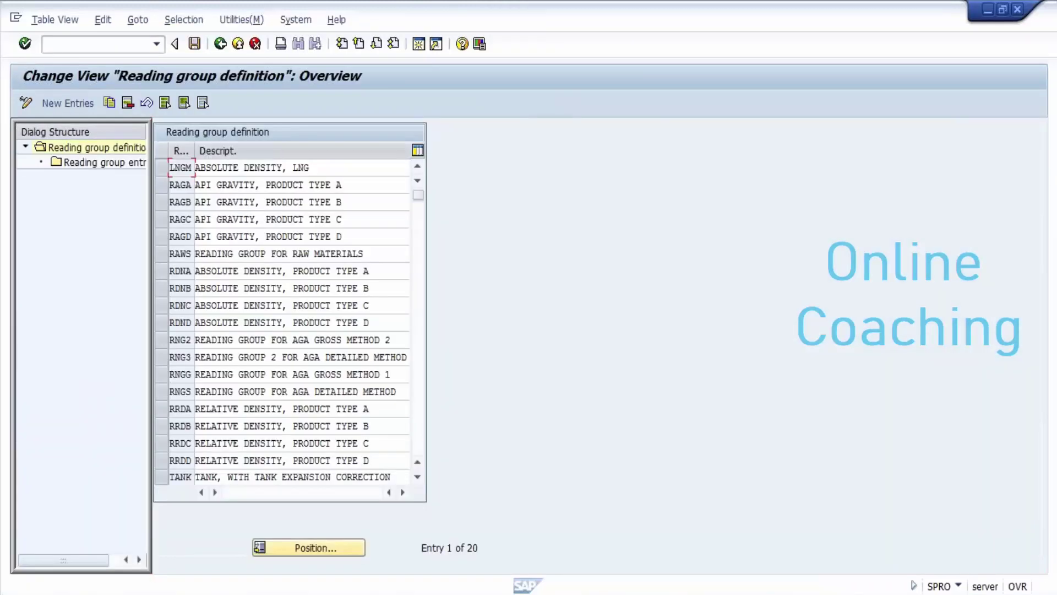
{"action": "left_click", "coordinate": [220, 44]}
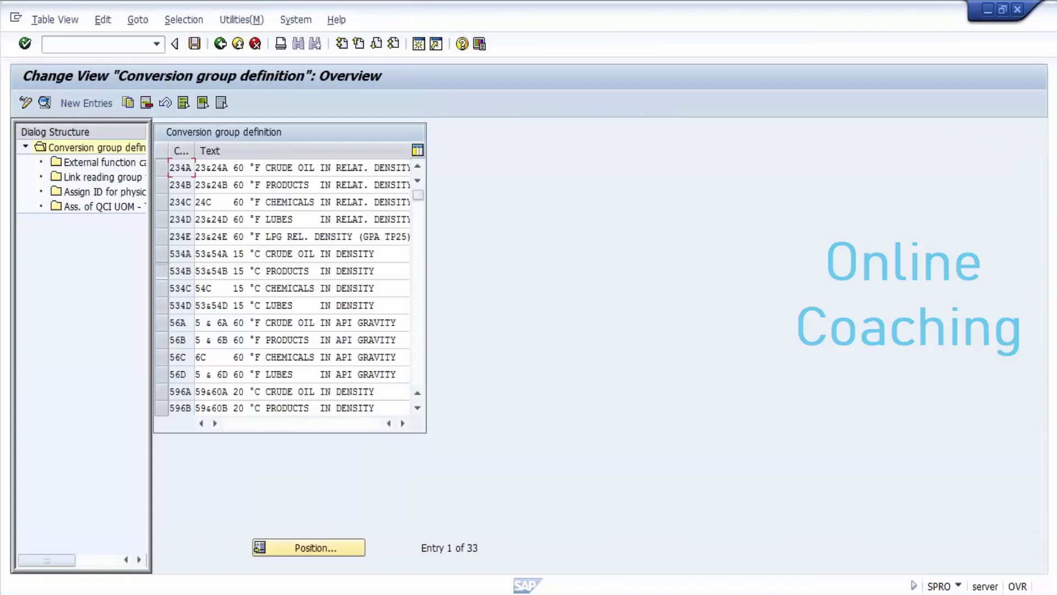
{"action": "left_click", "coordinate": [162, 271]}
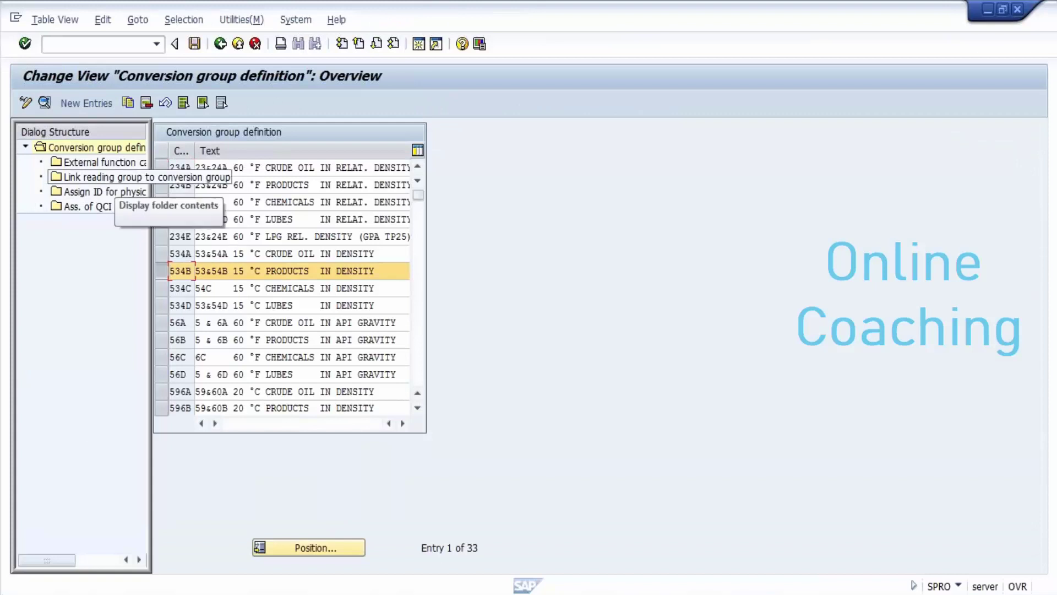
{"action": "double_click", "coordinate": [99, 162]}
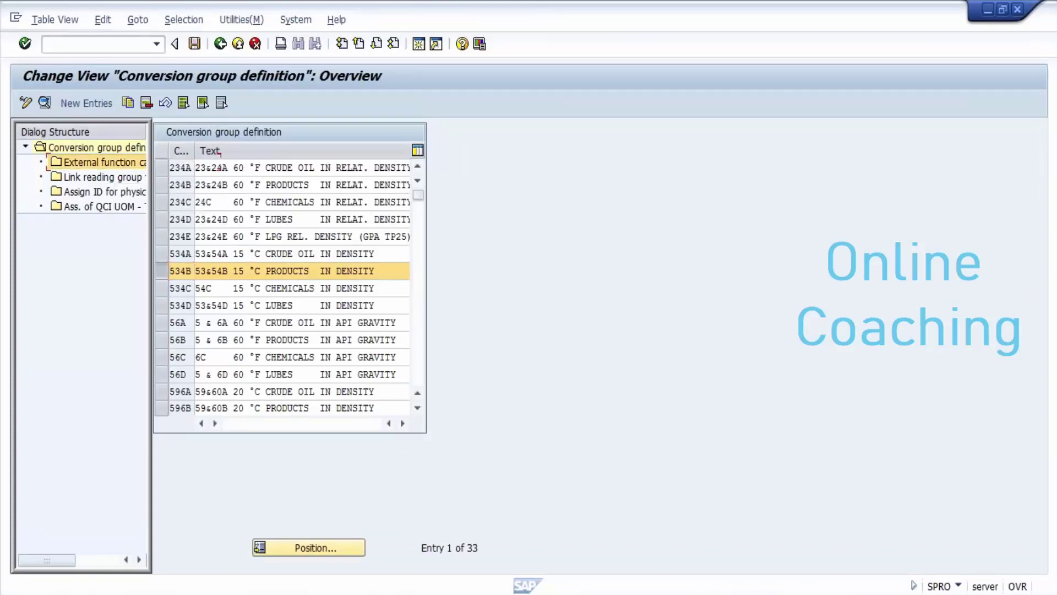
{"action": "left_click", "coordinate": [263, 202]}
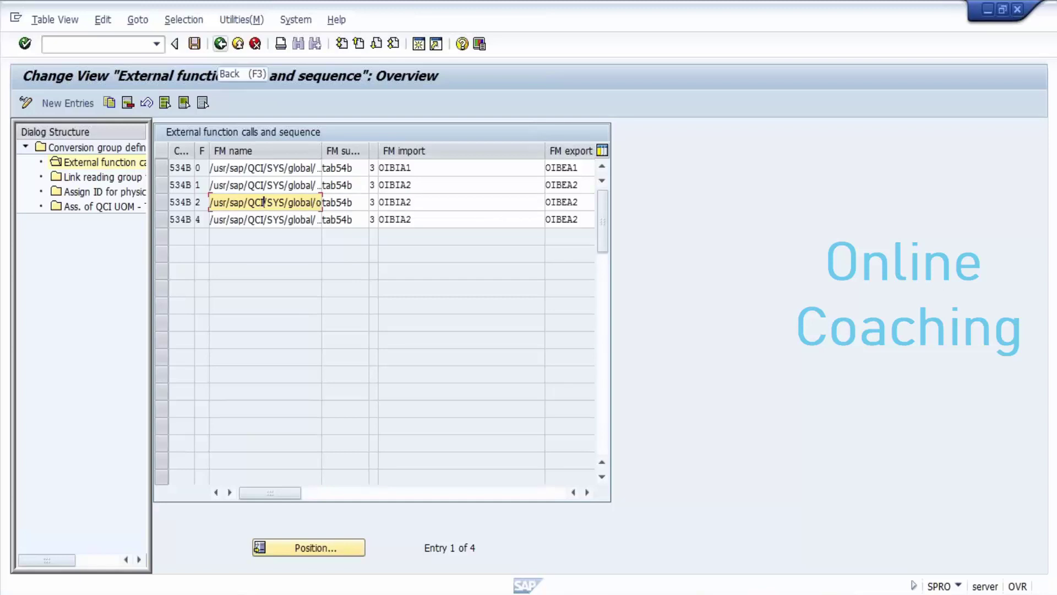
{"action": "left_click", "coordinate": [221, 44]}
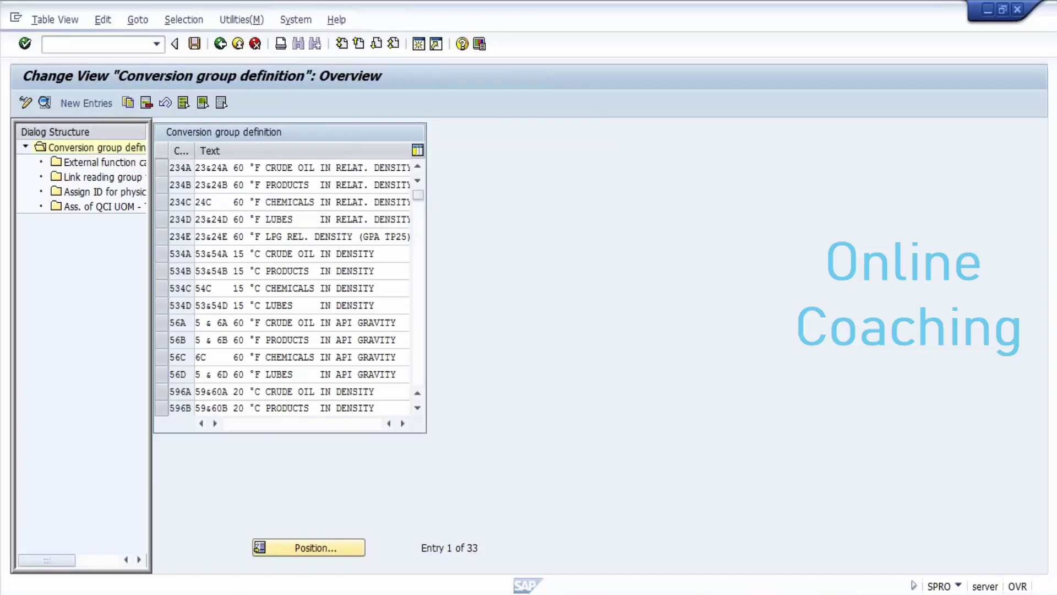
{"action": "key", "text": "F3"}
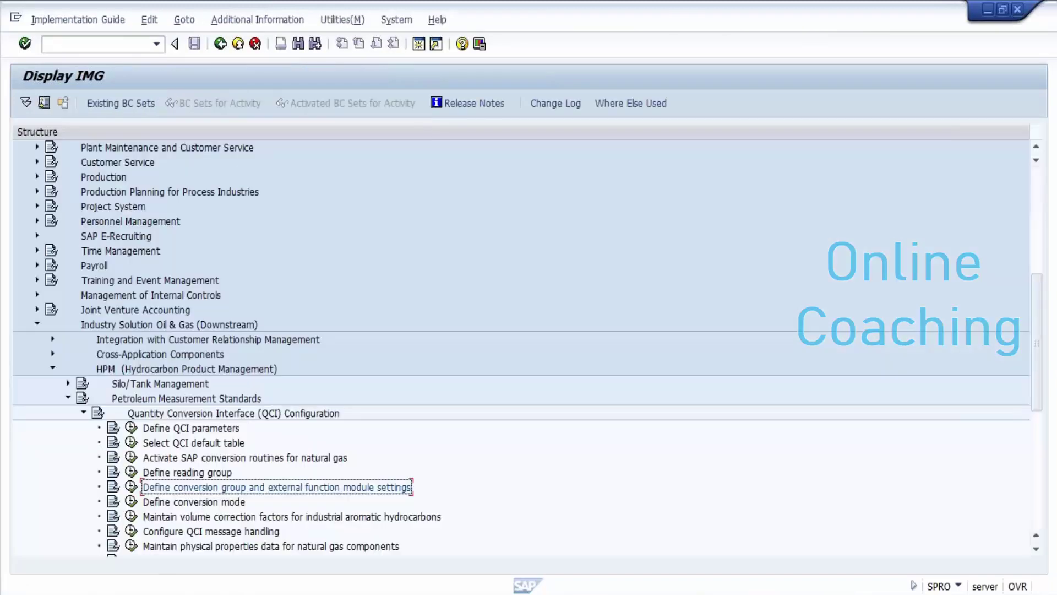
- Open the definition of additional stockkeeping units of measure and select group EA1 and its group entries folder
{"action": "left_click", "coordinate": [84, 413]}
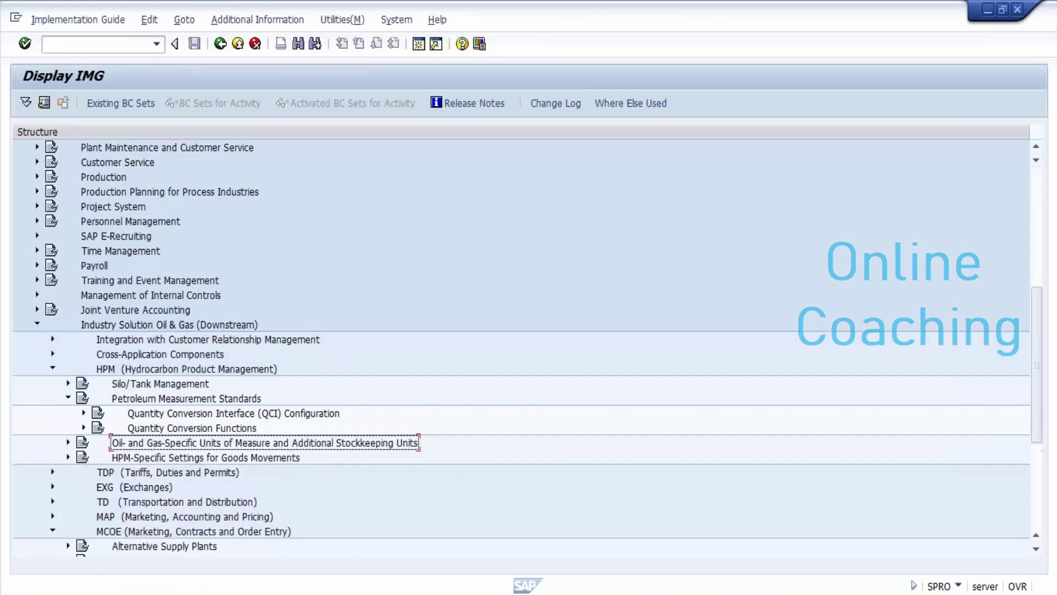
{"action": "left_click", "coordinate": [68, 443]}
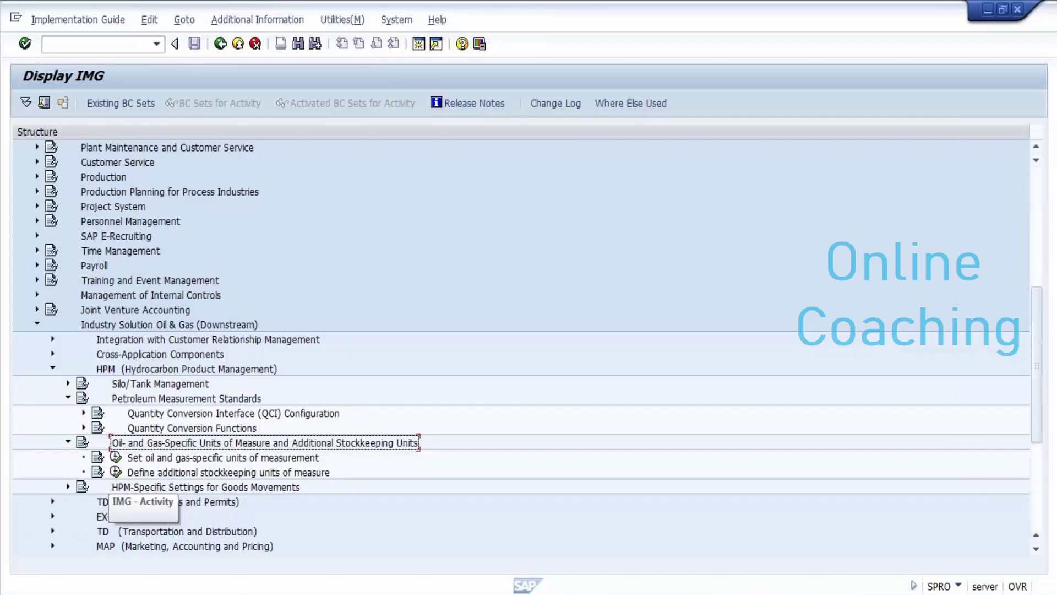
{"action": "left_click", "coordinate": [116, 472]}
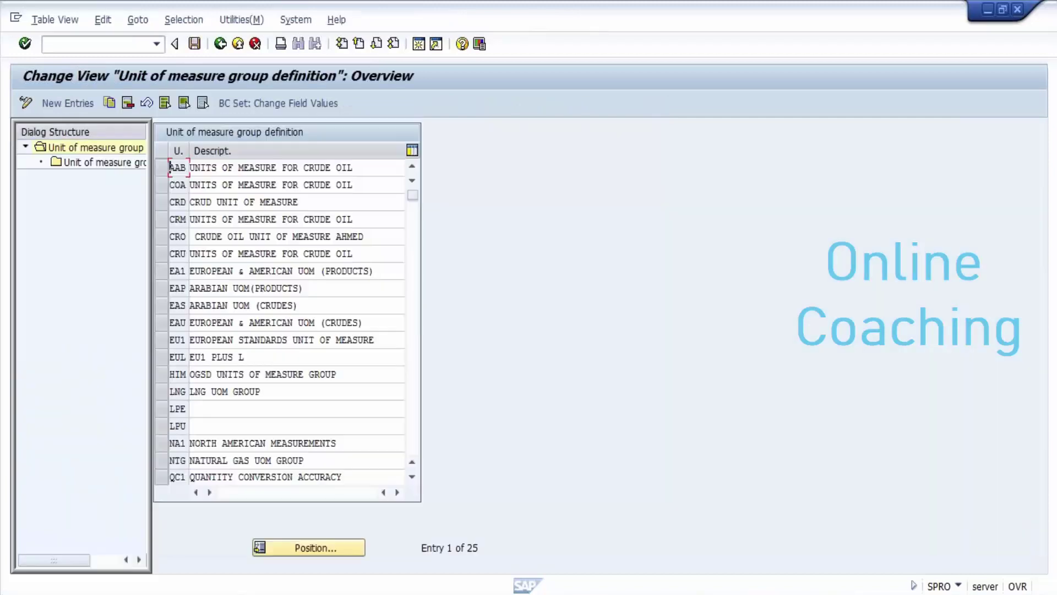
{"action": "left_click", "coordinate": [161, 271]}
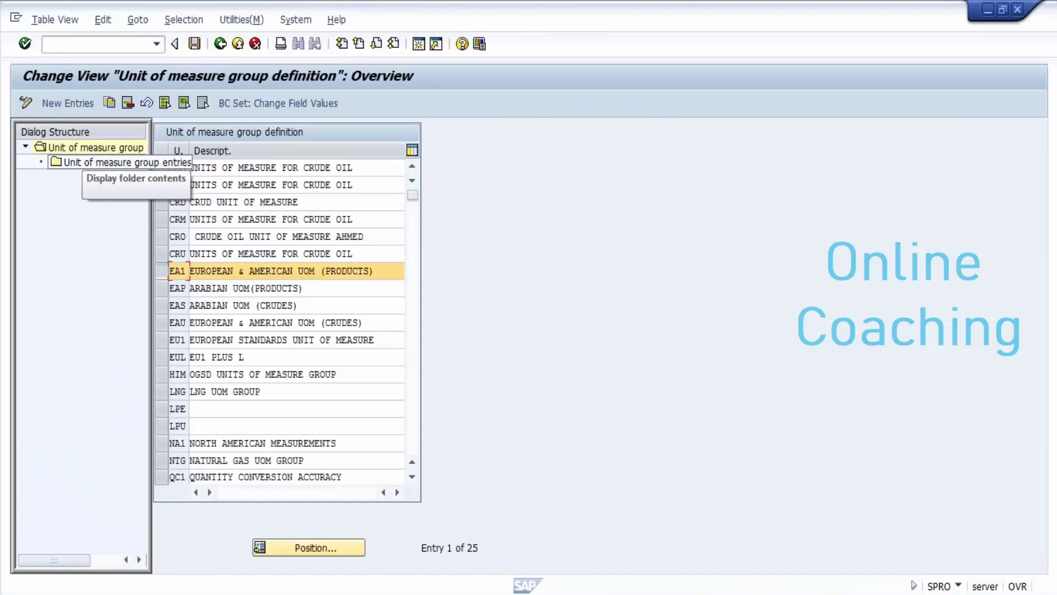
{"action": "left_click", "coordinate": [121, 162]}
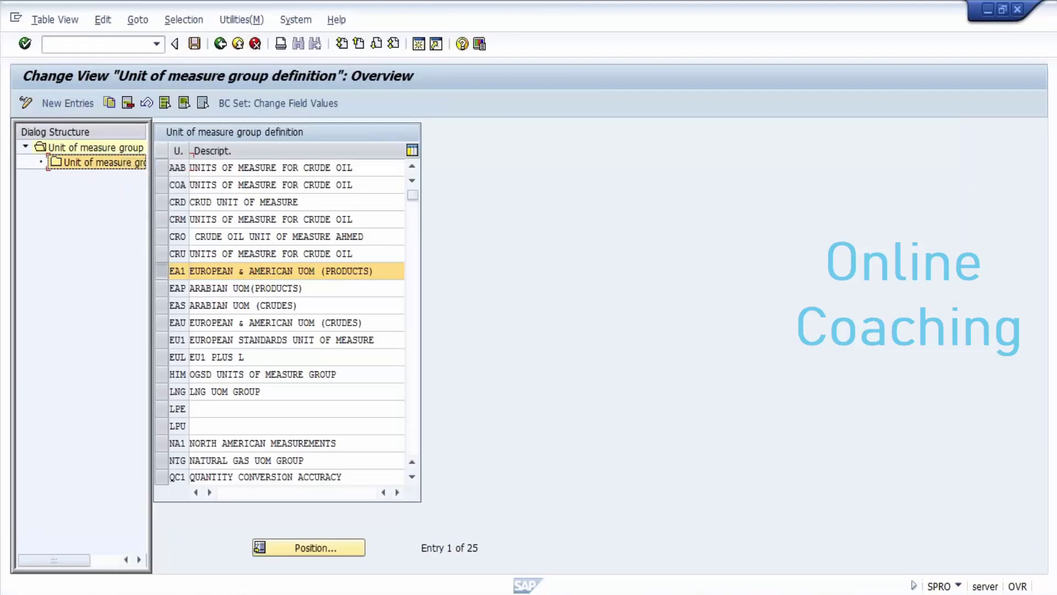
- Compare unit of measure group EA1 with the additional quantities in the Delivery Create session, and return to the implementation guide
{"action": "mouse_move", "coordinate": [406, 592]}
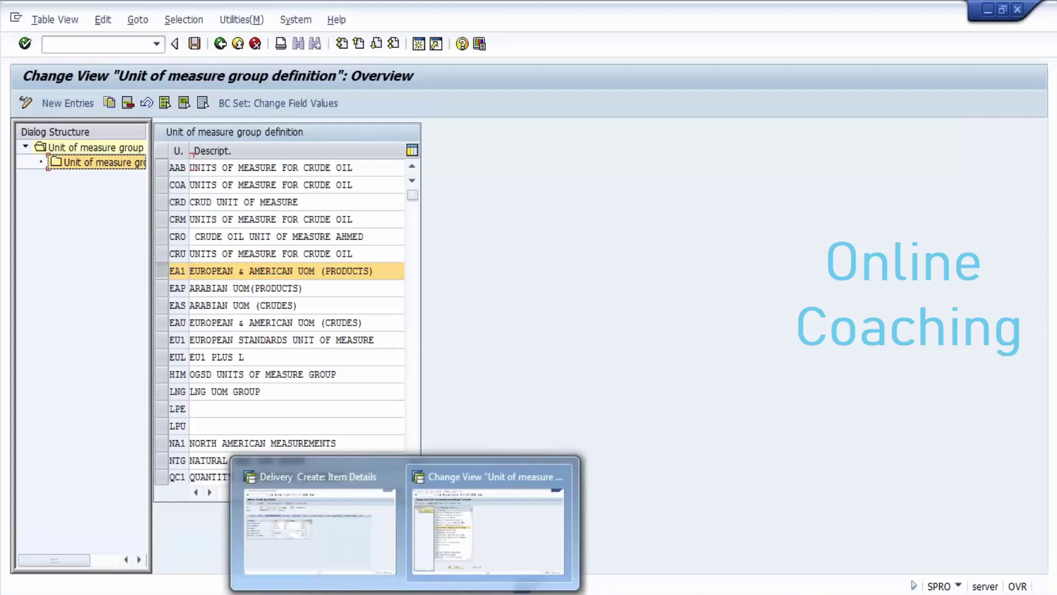
{"action": "left_click", "coordinate": [319, 526]}
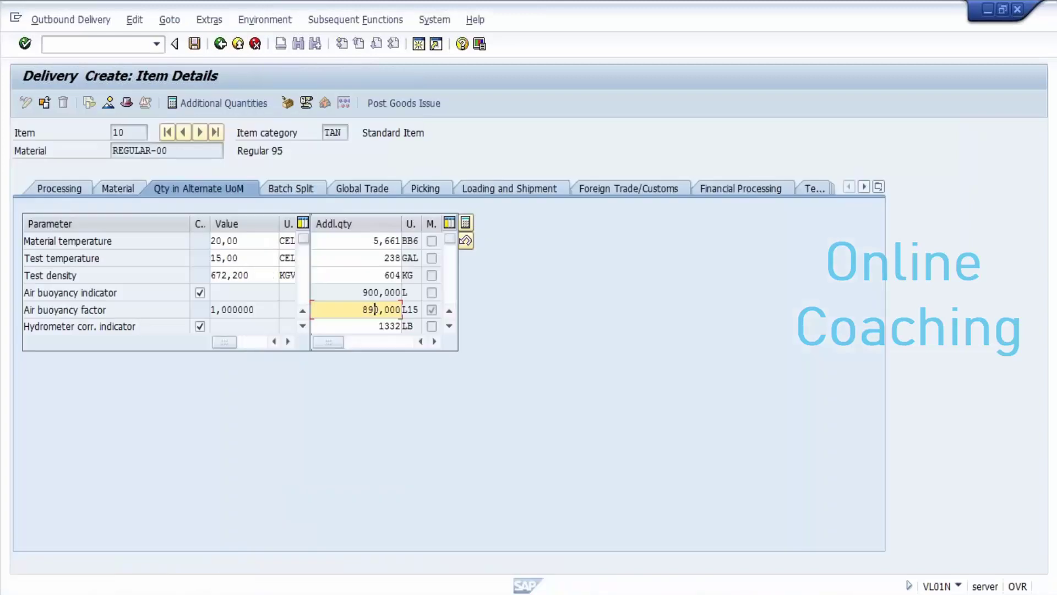
{"action": "mouse_move", "coordinate": [405, 592]}
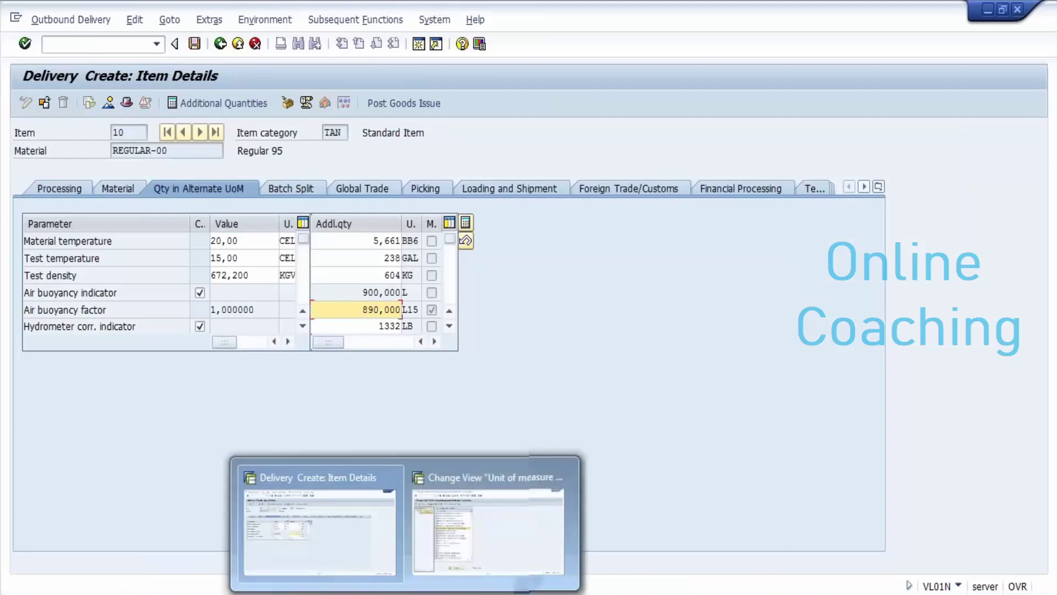
{"action": "left_click", "coordinate": [487, 532]}
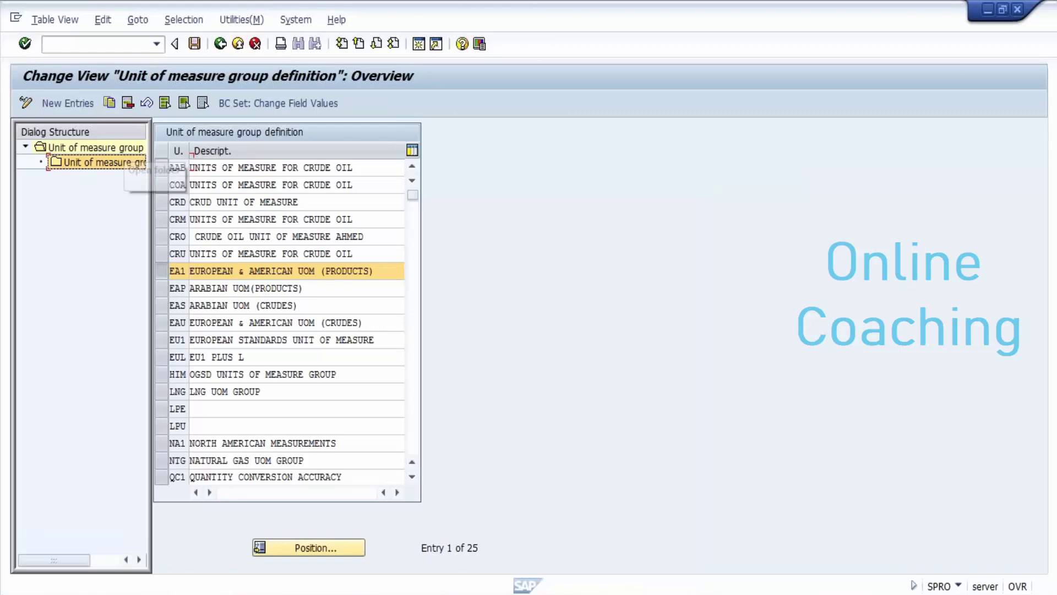
{"action": "mouse_move", "coordinate": [405, 593]}
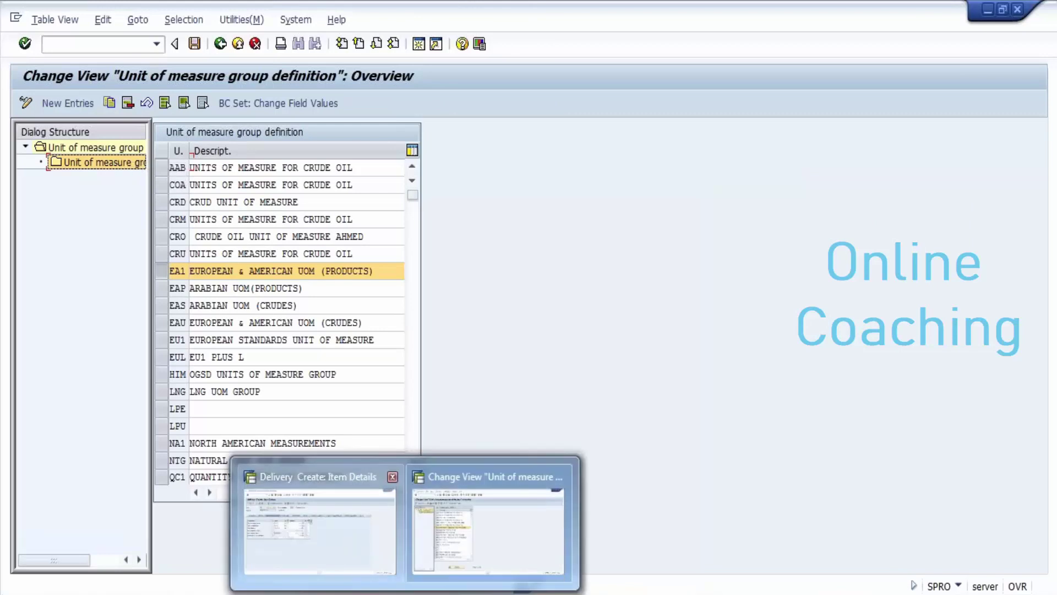
{"action": "left_click", "coordinate": [320, 526]}
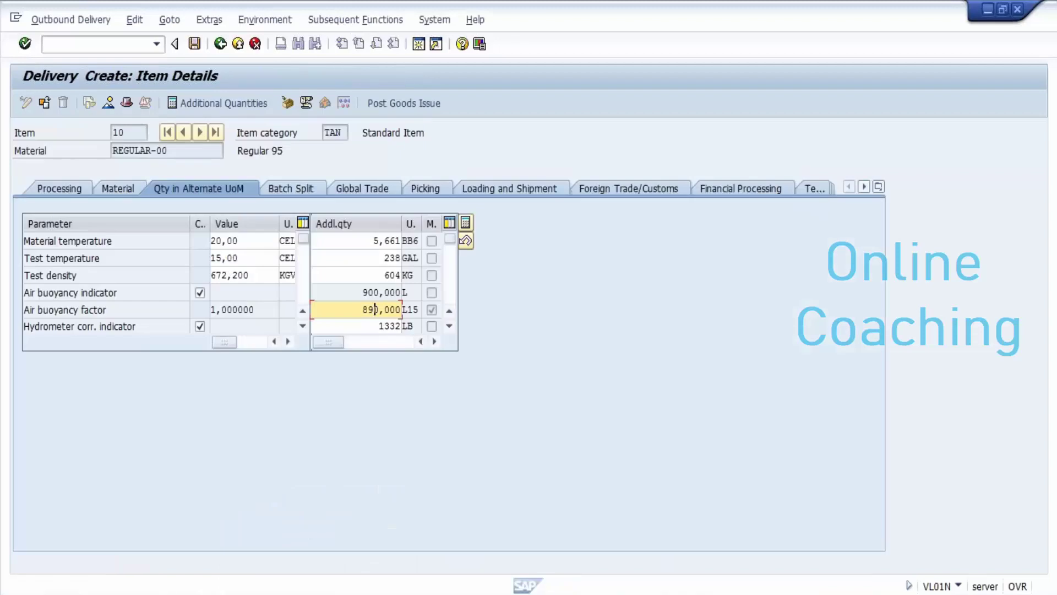
{"action": "key", "text": "alt+Tab"}
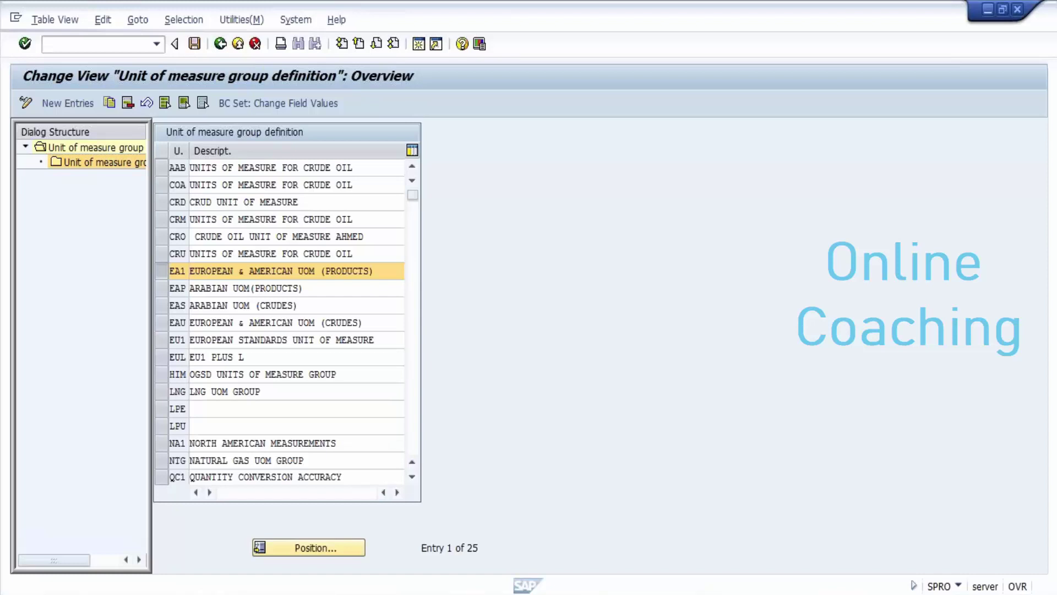
{"action": "key", "text": "F3"}
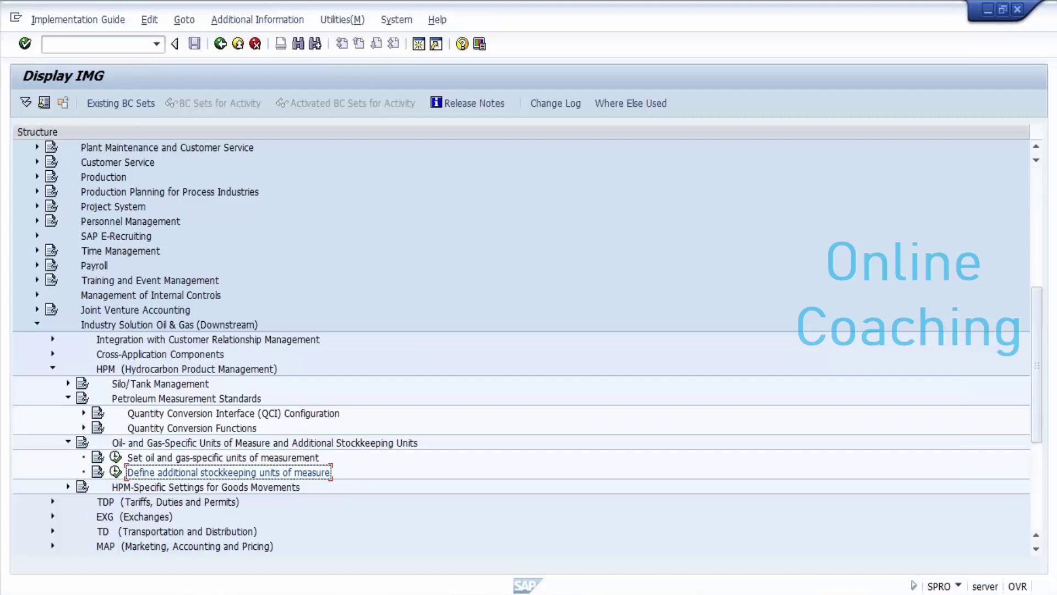
{"action": "mouse_move", "coordinate": [405, 594]}
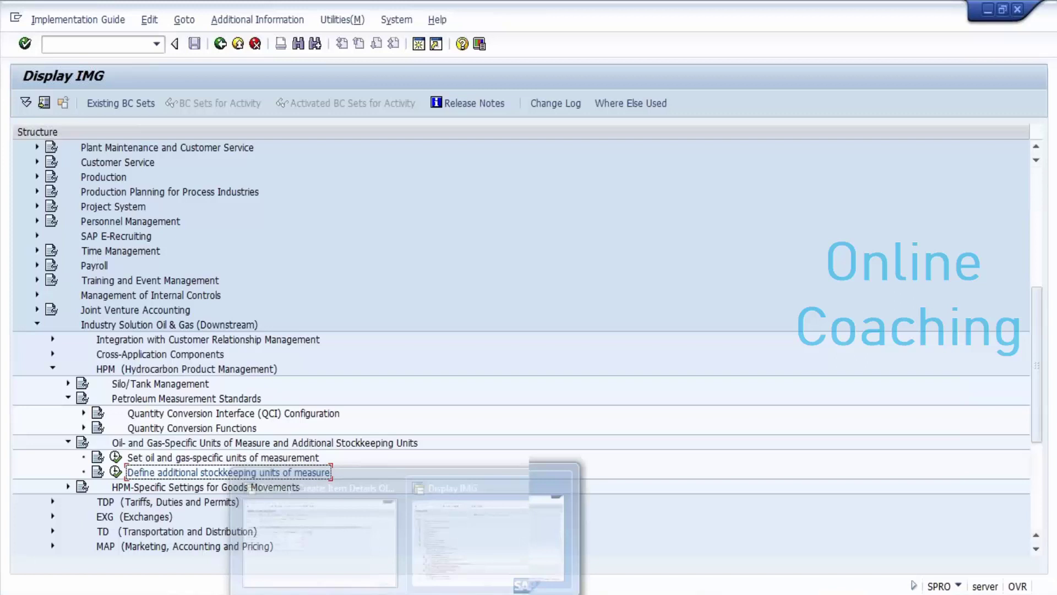
- Leave the implementation guide and open O3I4 - Gross/net rule under Logistics, Sales and Distribution, Master Data, Conditions
{"action": "left_click", "coordinate": [98, 44]}
{"action": "type", "text": "/n"}
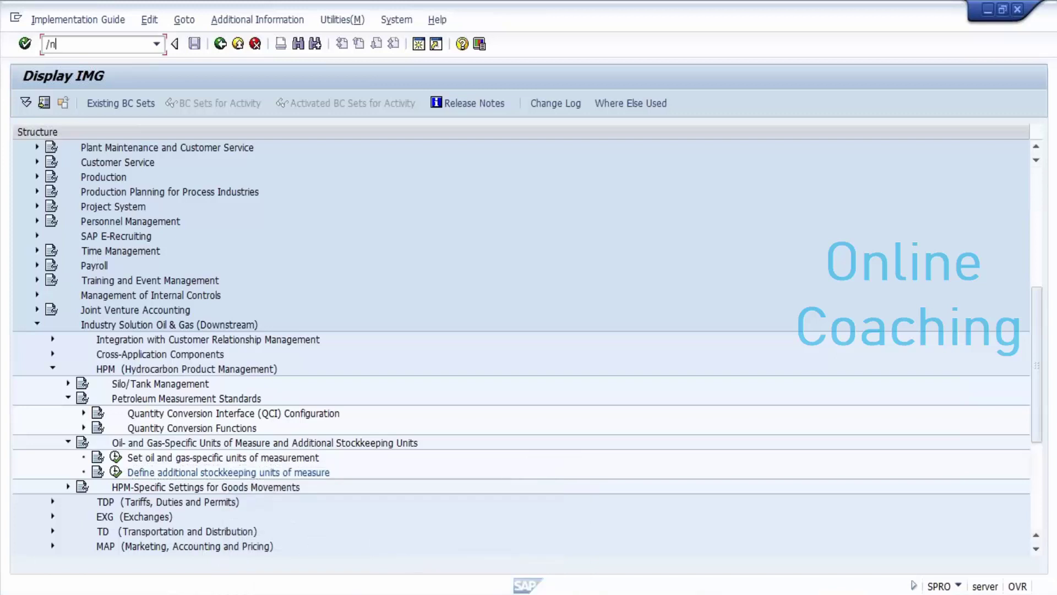
{"action": "key", "text": "Return"}
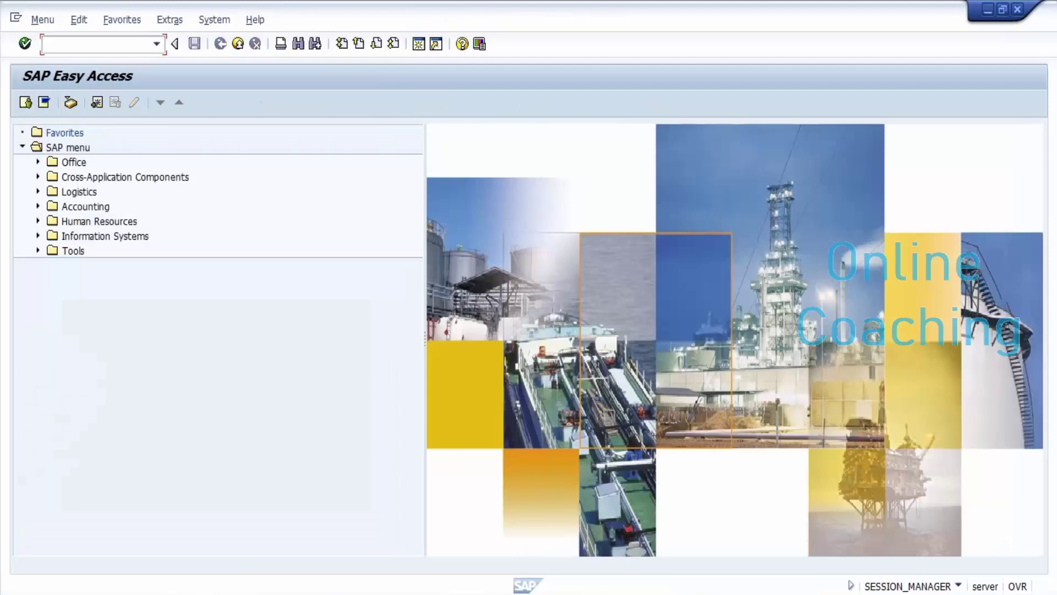
{"action": "left_click", "coordinate": [38, 191]}
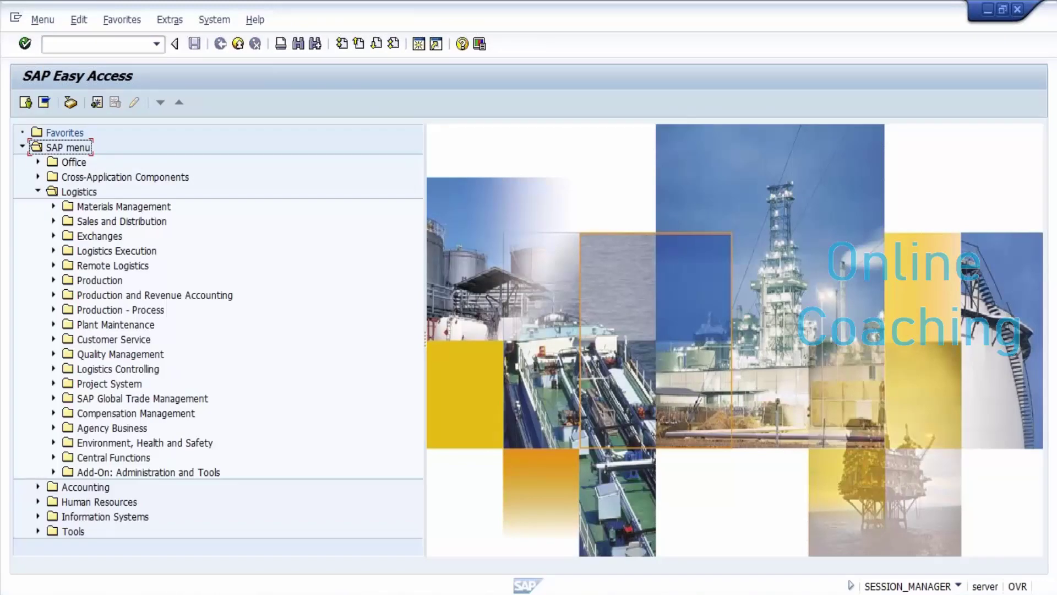
{"action": "left_click", "coordinate": [53, 221]}
{"action": "left_click", "coordinate": [69, 236]}
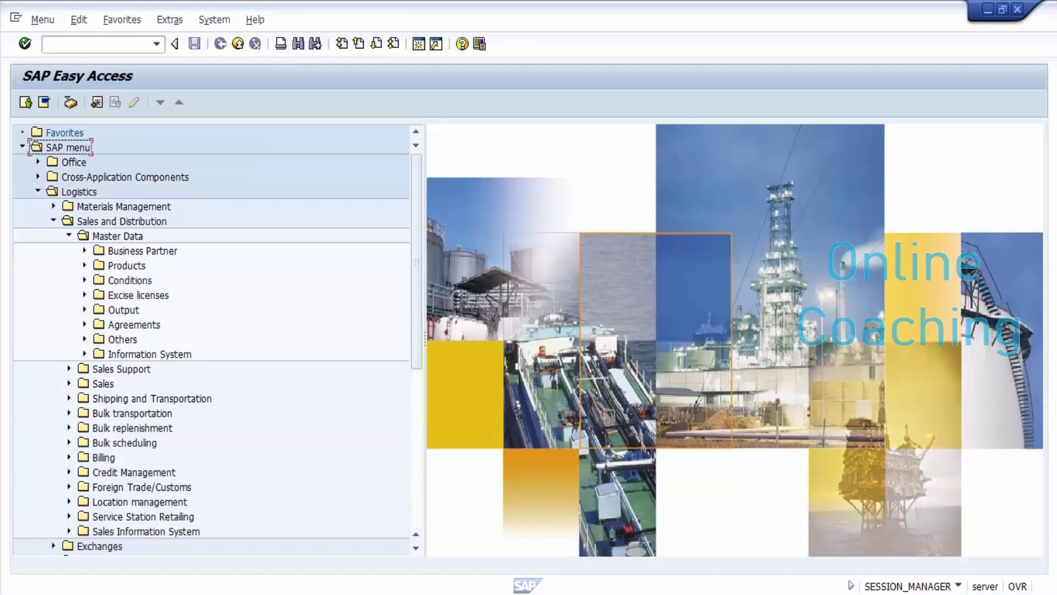
{"action": "left_click", "coordinate": [85, 280]}
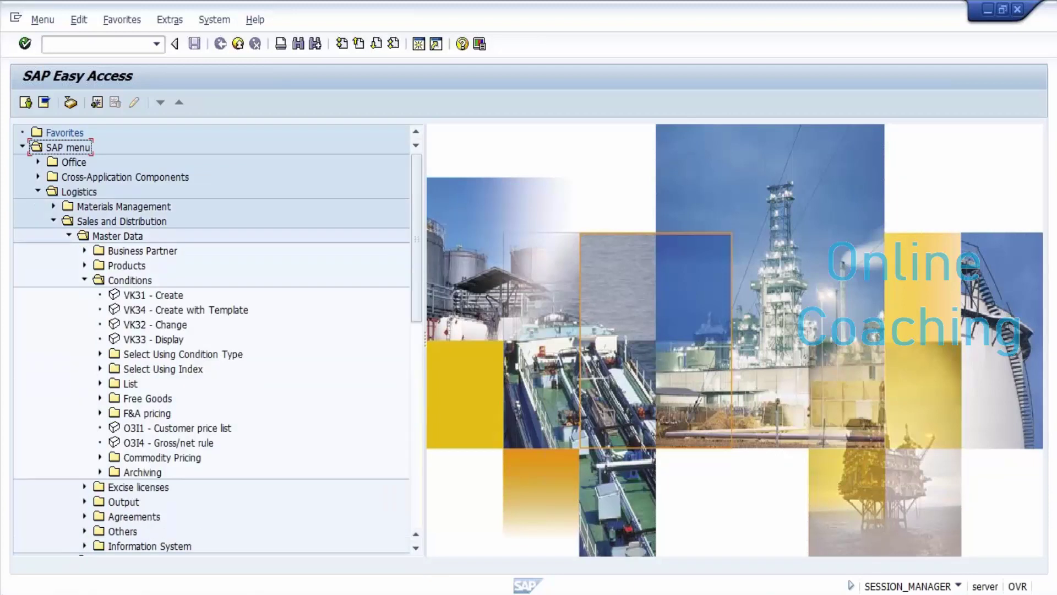
{"action": "left_click", "coordinate": [168, 443]}
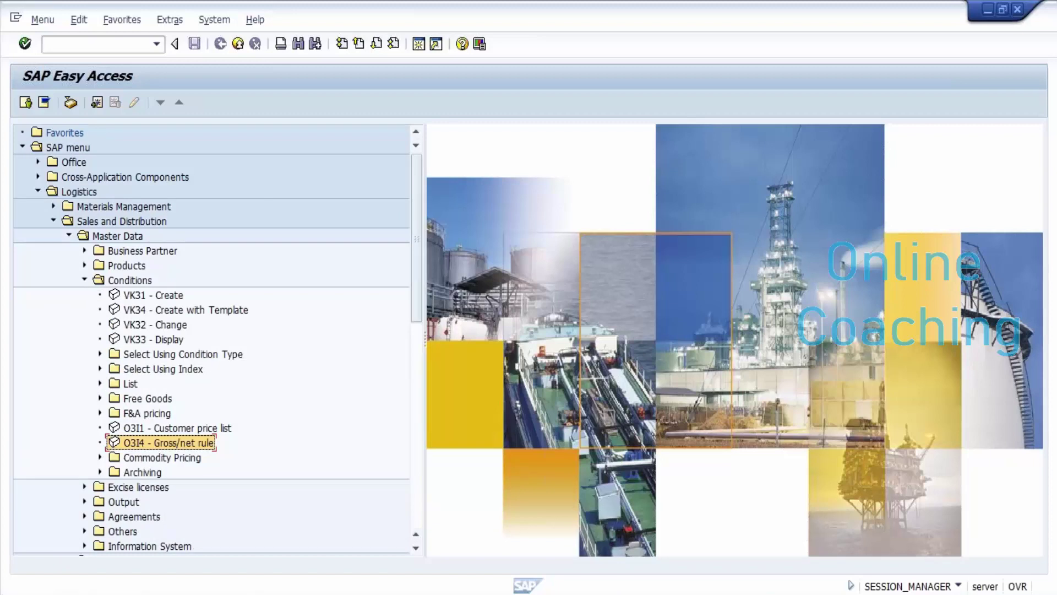
{"action": "key", "text": "Return"}
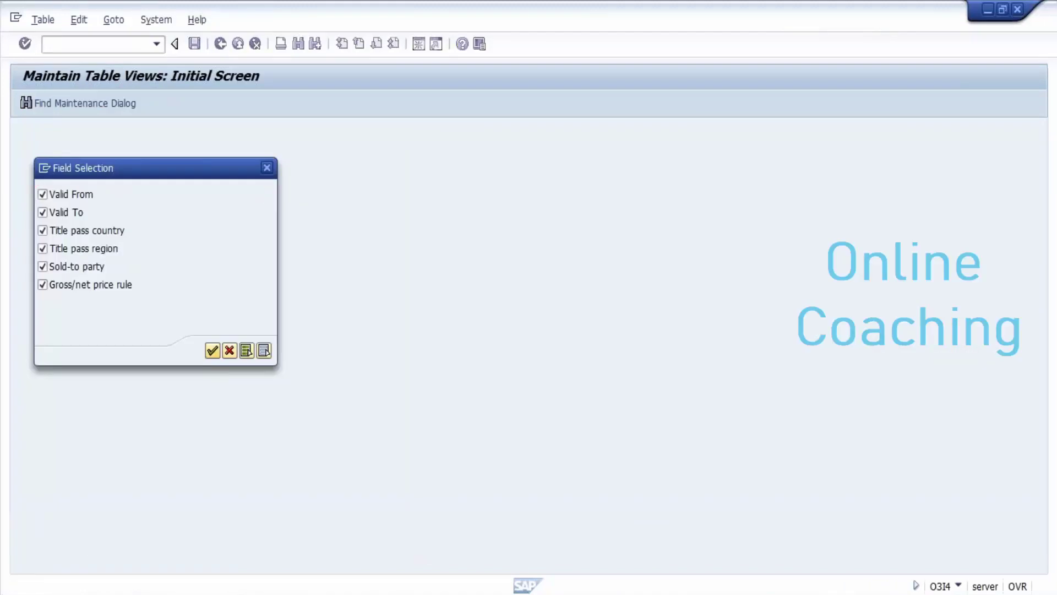
- Display the gross/net pricing rule defaults with all selection fields and review the routines available for the GNet rule
{"action": "key", "text": "Return"}
{"action": "key", "text": "Return"}
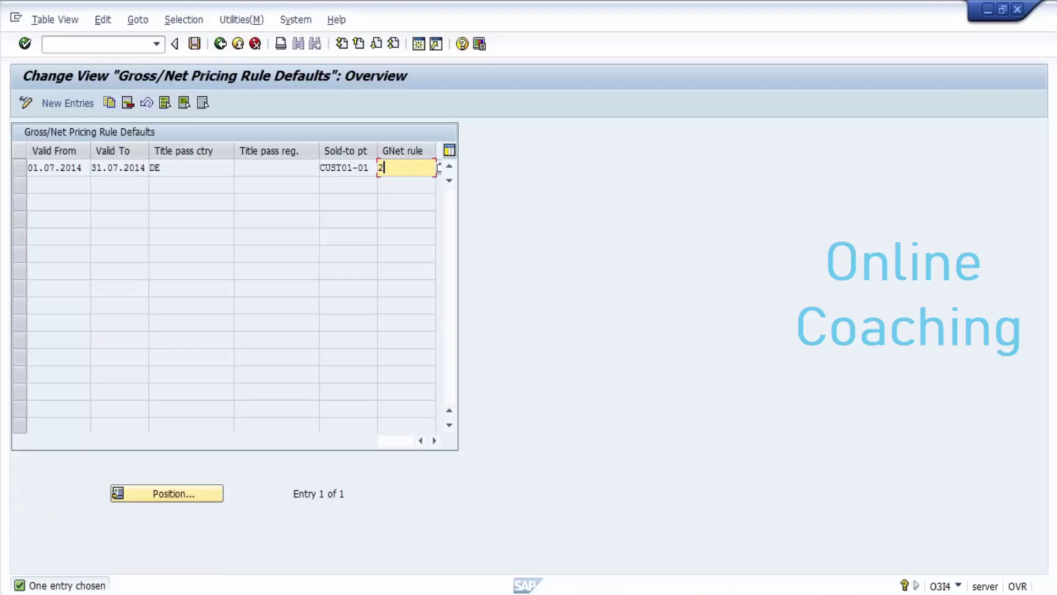
{"action": "left_click", "coordinate": [364, 168]}
{"action": "key", "text": "Tab"}
{"action": "key", "text": "F4"}
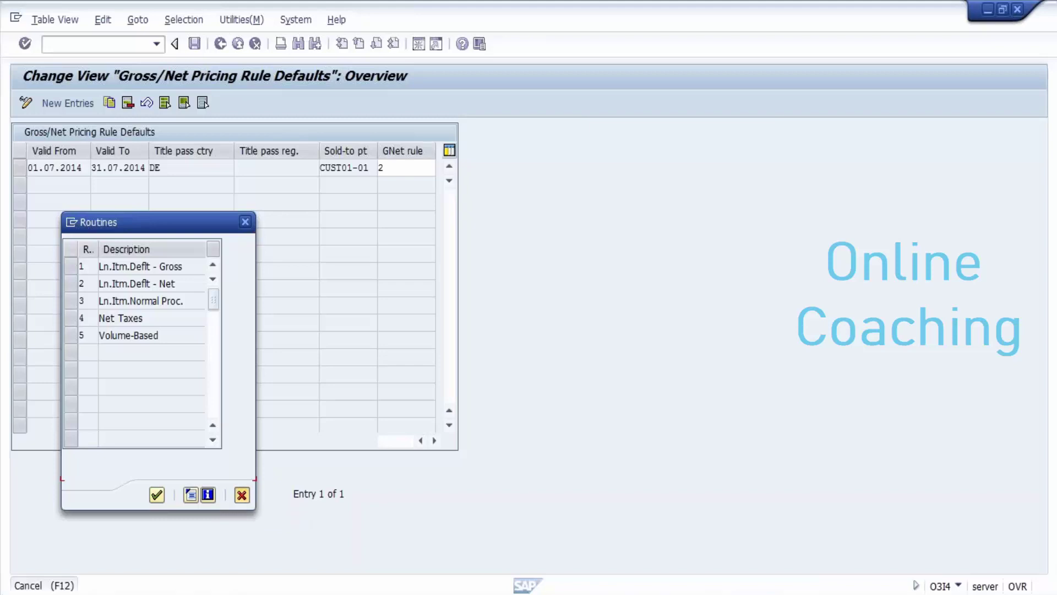
{"action": "left_click", "coordinate": [242, 494]}
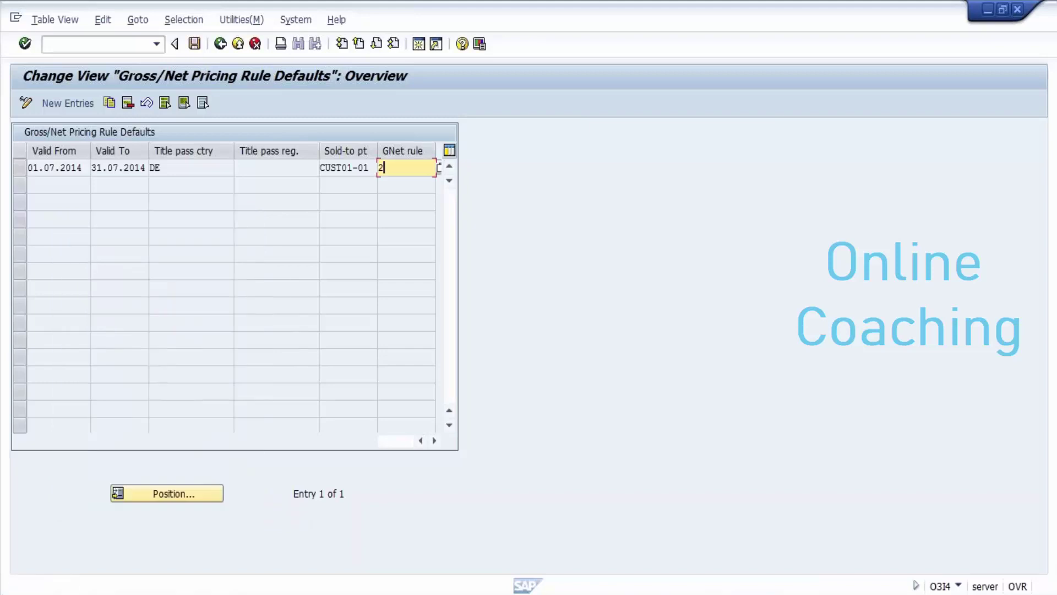
- Switch to the Delivery Create session, check the L and L15 additional quantities of item 10, and save the delivery
{"action": "mouse_move", "coordinate": [404, 592]}
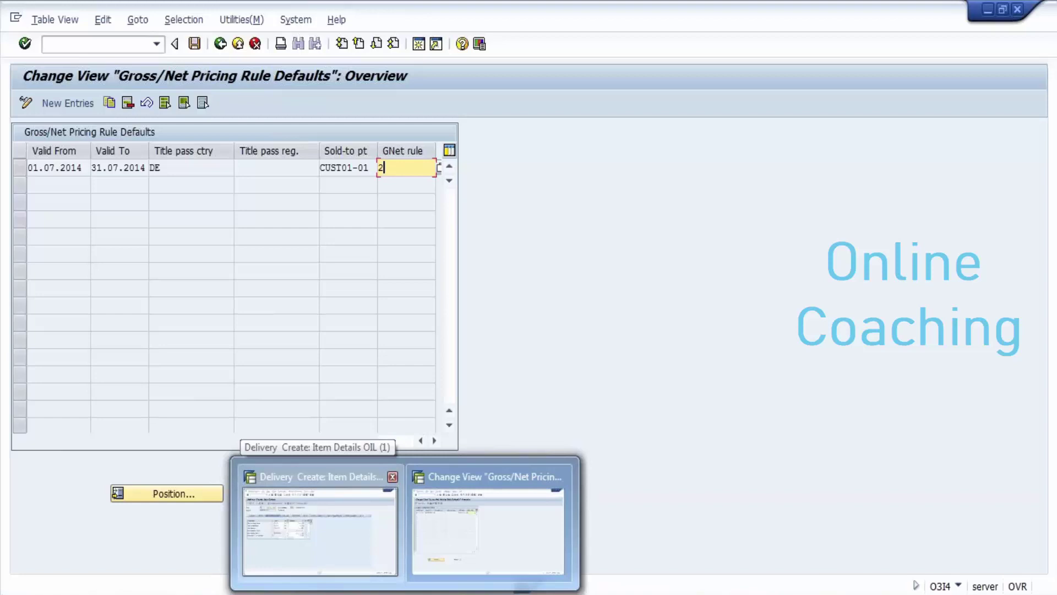
{"action": "left_click", "coordinate": [320, 532]}
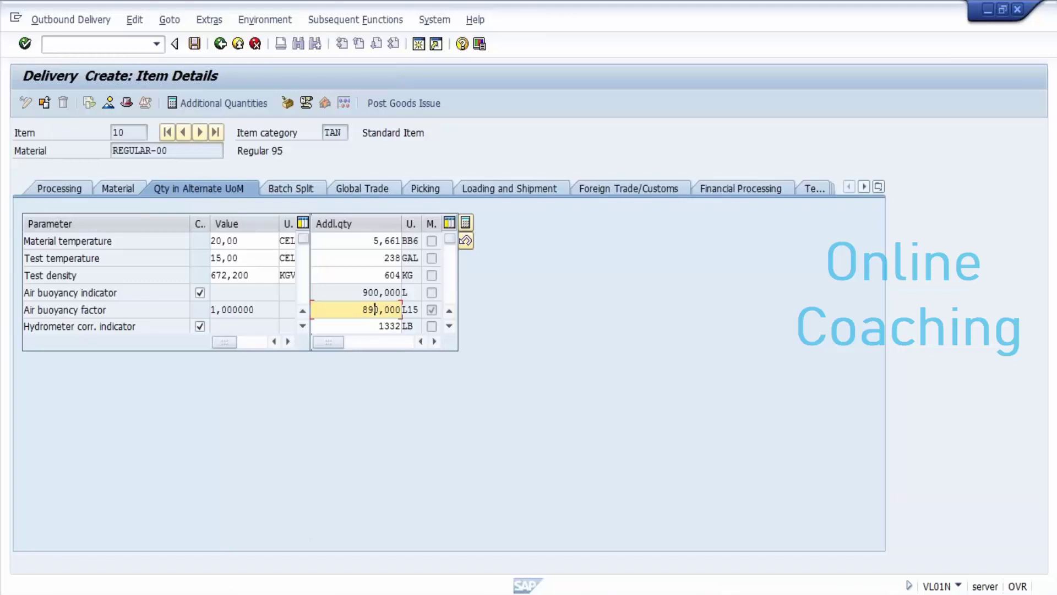
{"action": "left_click", "coordinate": [386, 291]}
{"action": "left_click", "coordinate": [386, 309]}
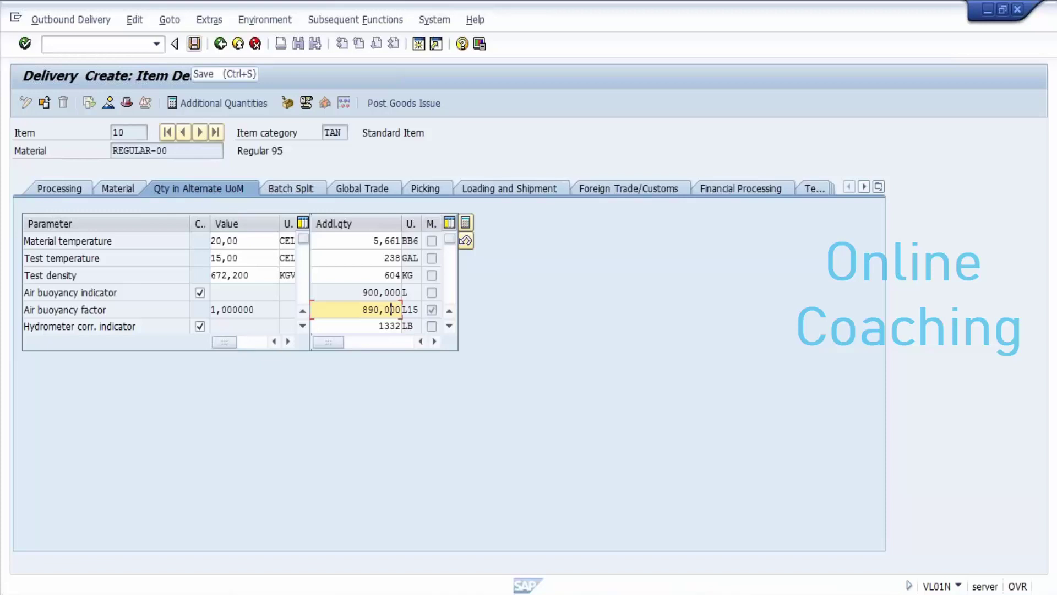
{"action": "left_click", "coordinate": [195, 43]}
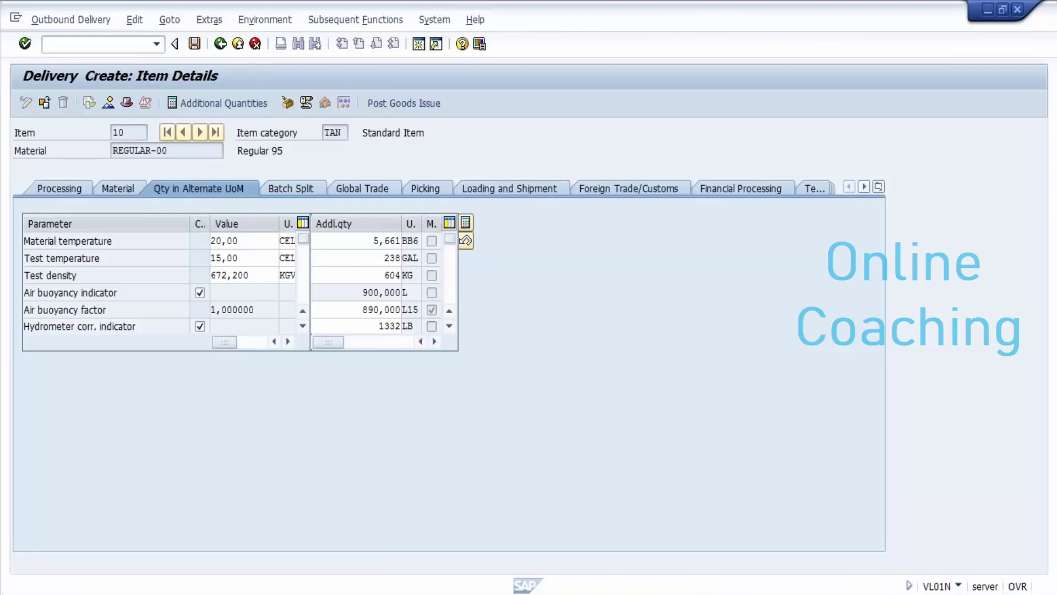
- Open the saved outbound delivery for changing, try to post its goods issue, and return to the delivery overview
{"action": "left_click", "coordinate": [71, 20]}
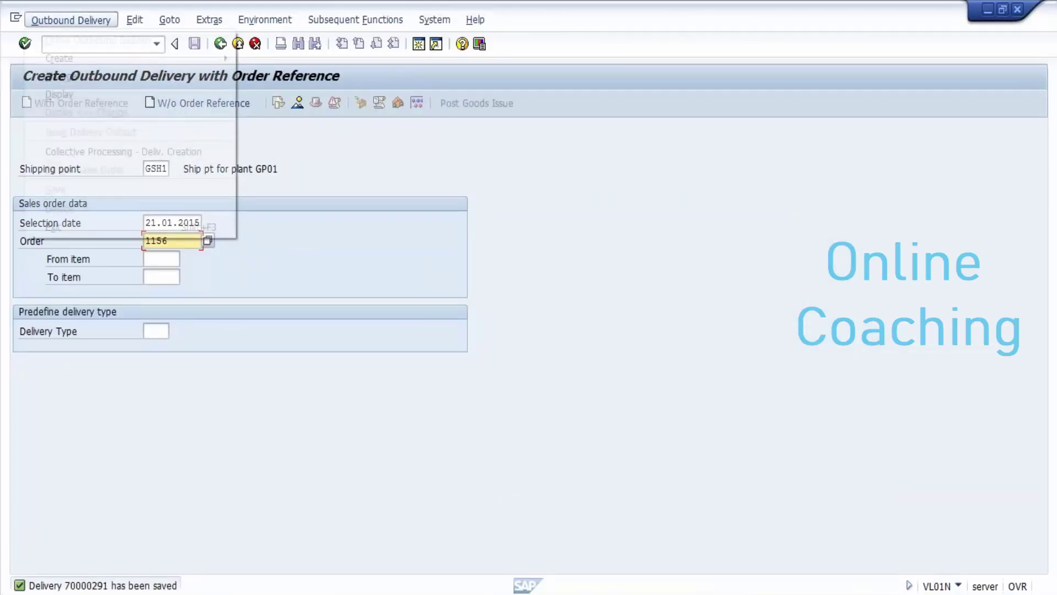
{"action": "left_click", "coordinate": [61, 76]}
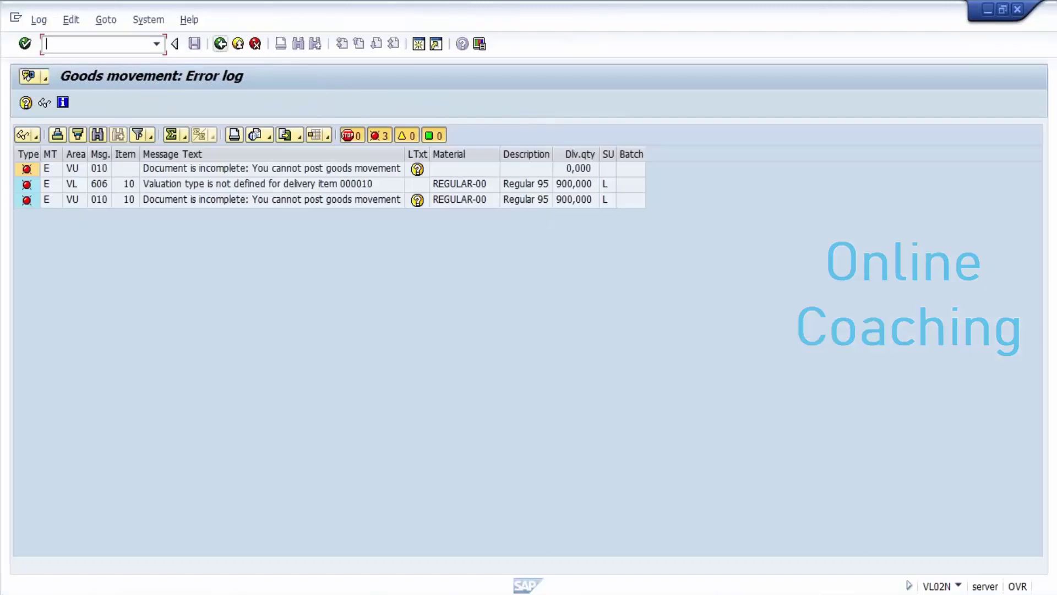
{"action": "left_click", "coordinate": [220, 43]}
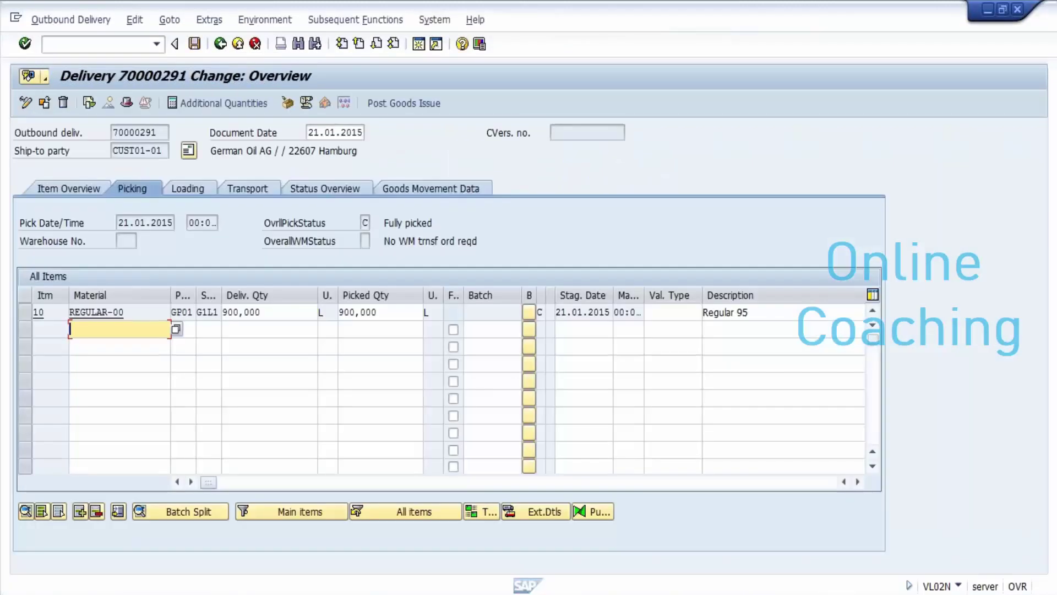
- Set the valuation type of item 10 to UNTAX and save the delivery with its goods issue
{"action": "left_click", "coordinate": [672, 312]}
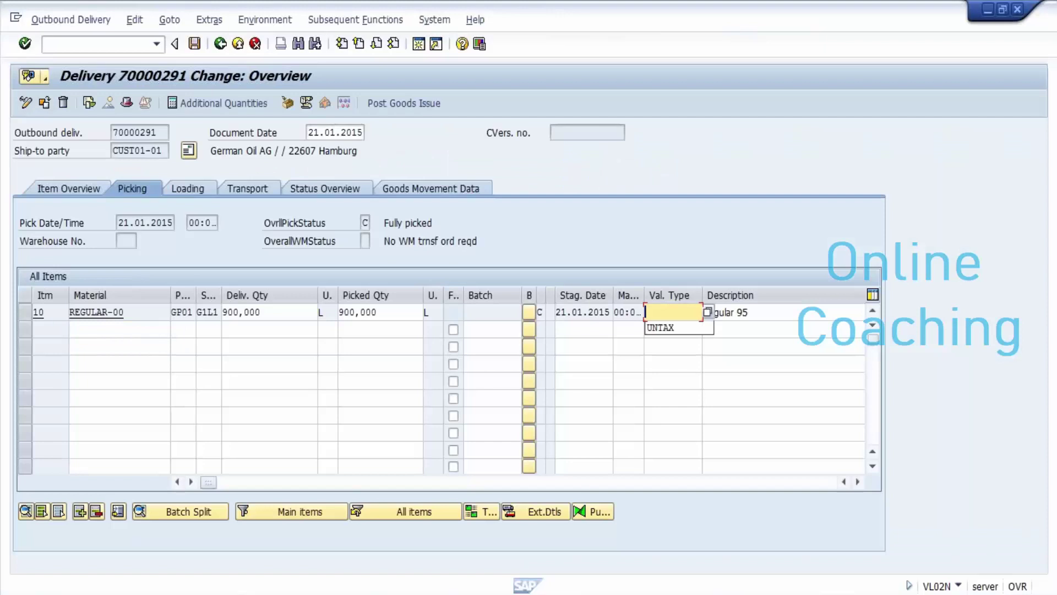
{"action": "left_click", "coordinate": [661, 328]}
{"action": "key", "text": "Return"}
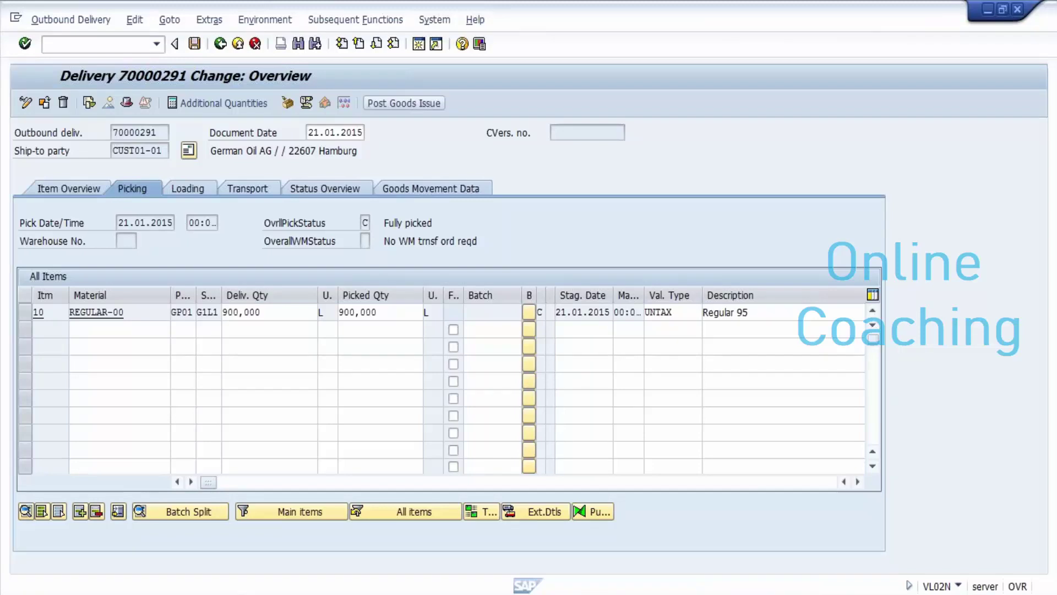
{"action": "key", "text": "ctrl+s"}
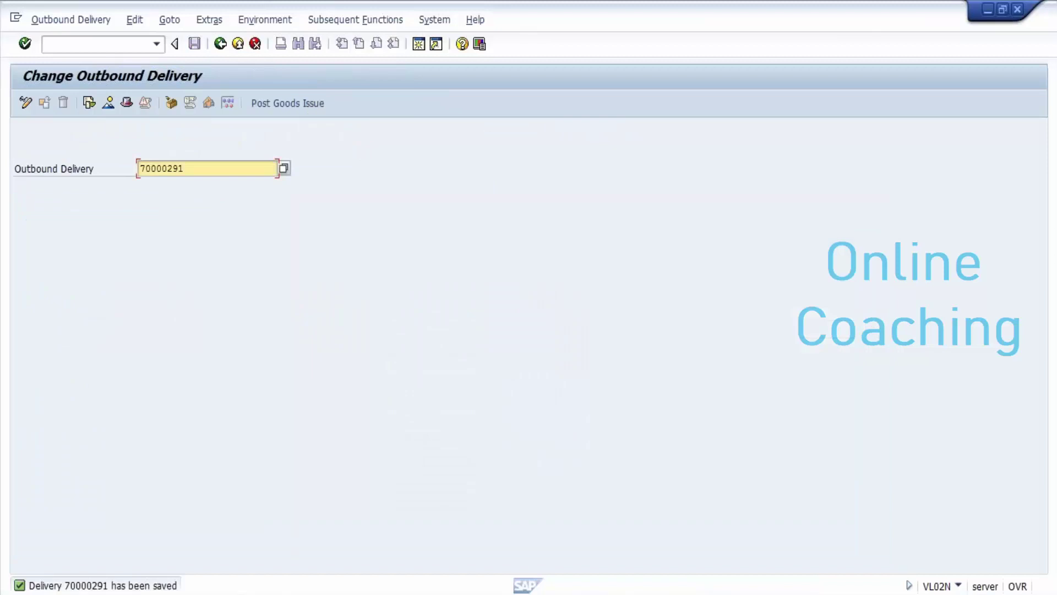
- Leave the delivery change and start transaction VF01 to create the billing document for the delivery
{"action": "left_click", "coordinate": [88, 44]}
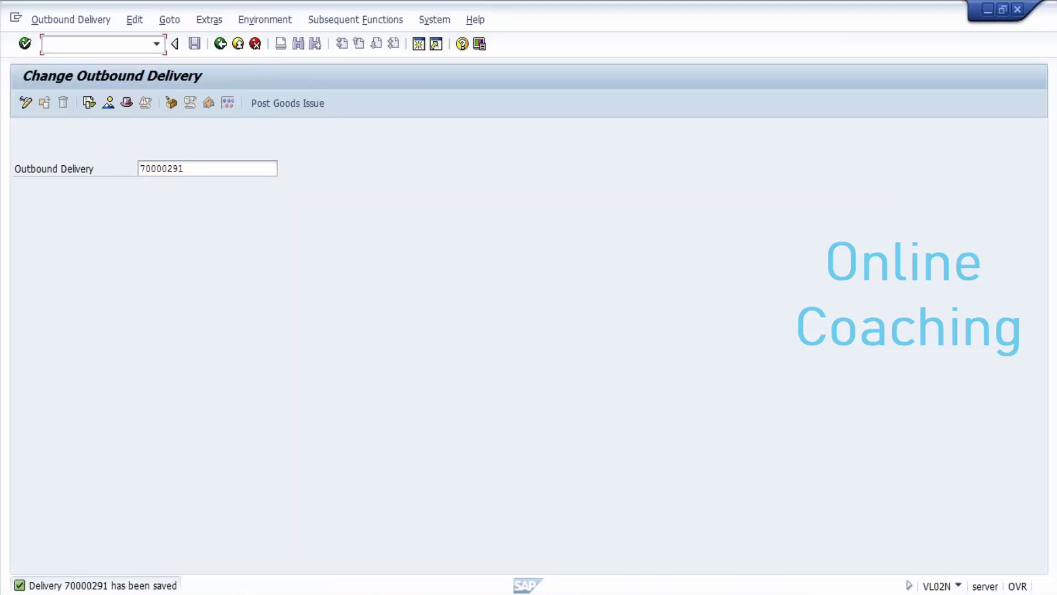
{"action": "type", "text": "/n"}
{"action": "key", "text": "Return"}
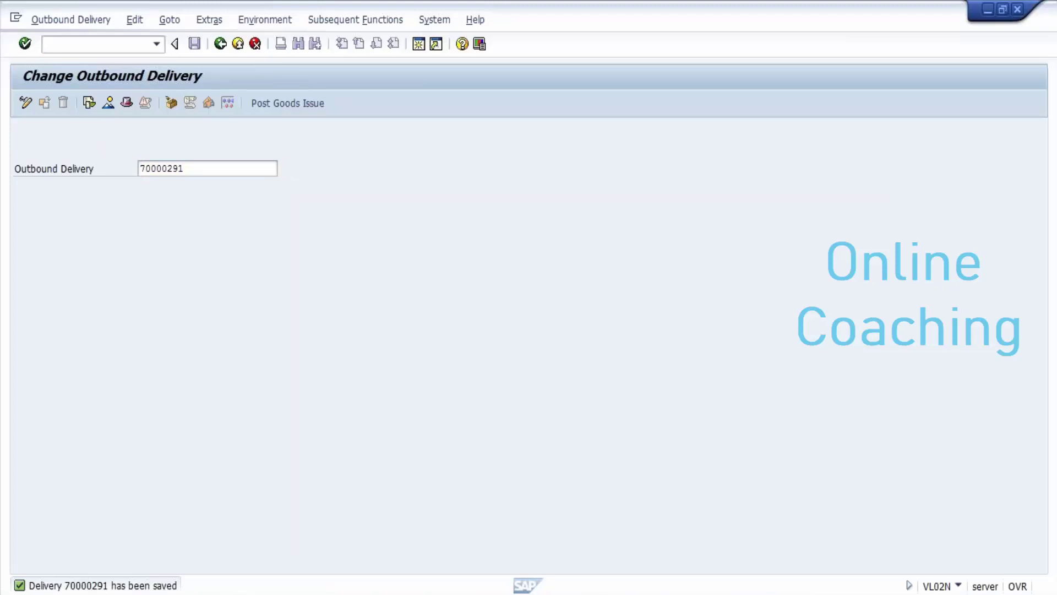
{"action": "type", "text": "vf01"}
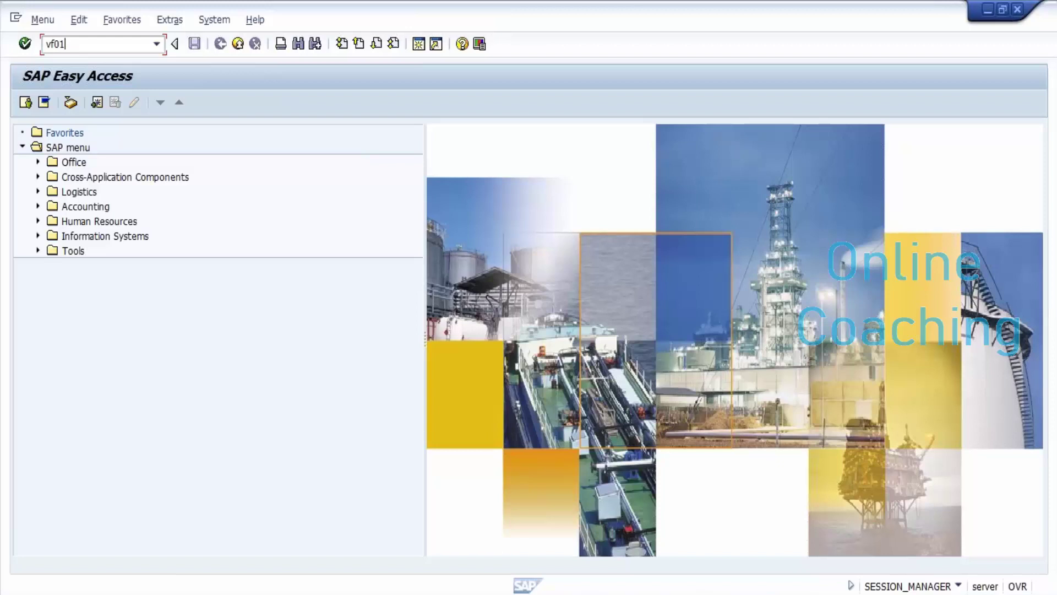
{"action": "key", "text": "Return"}
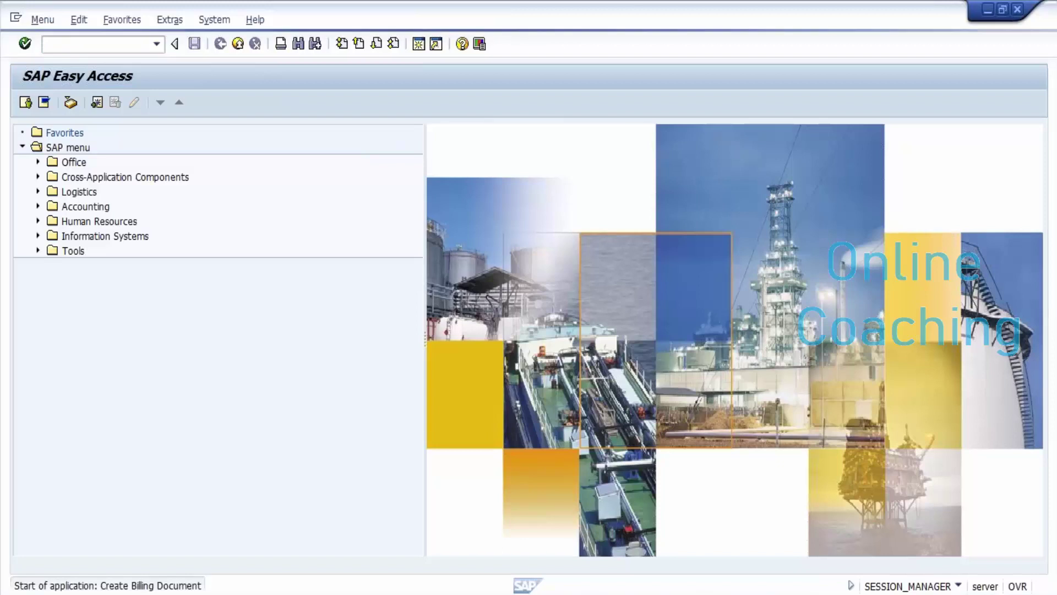
{"action": "key", "text": "Return"}
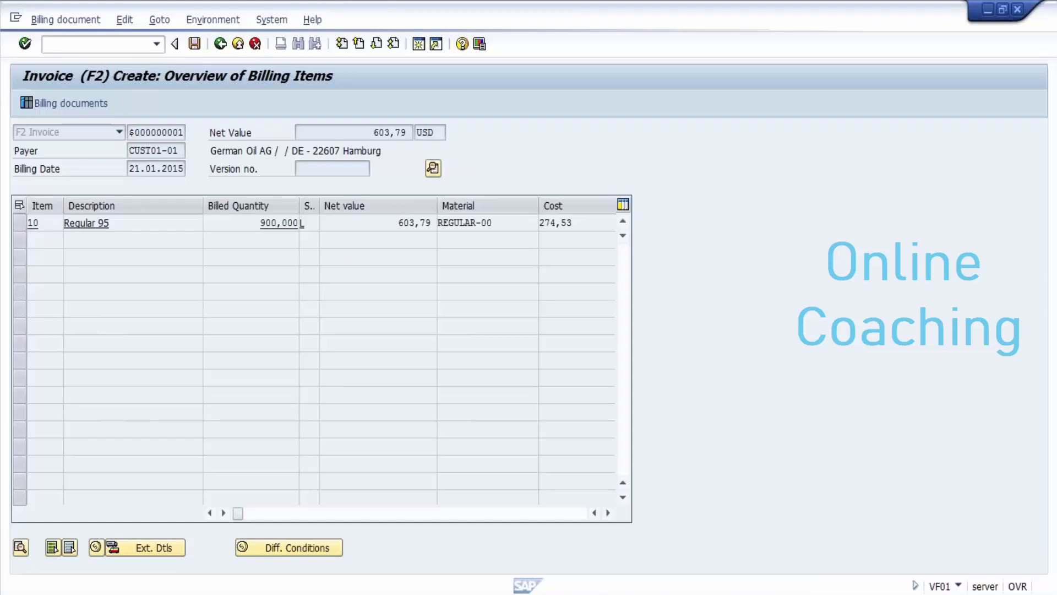
- Review the item detail and the F&A Gross Price condition of the Regular 95 item, and return to the billing items overview
{"action": "key", "text": "F2"}
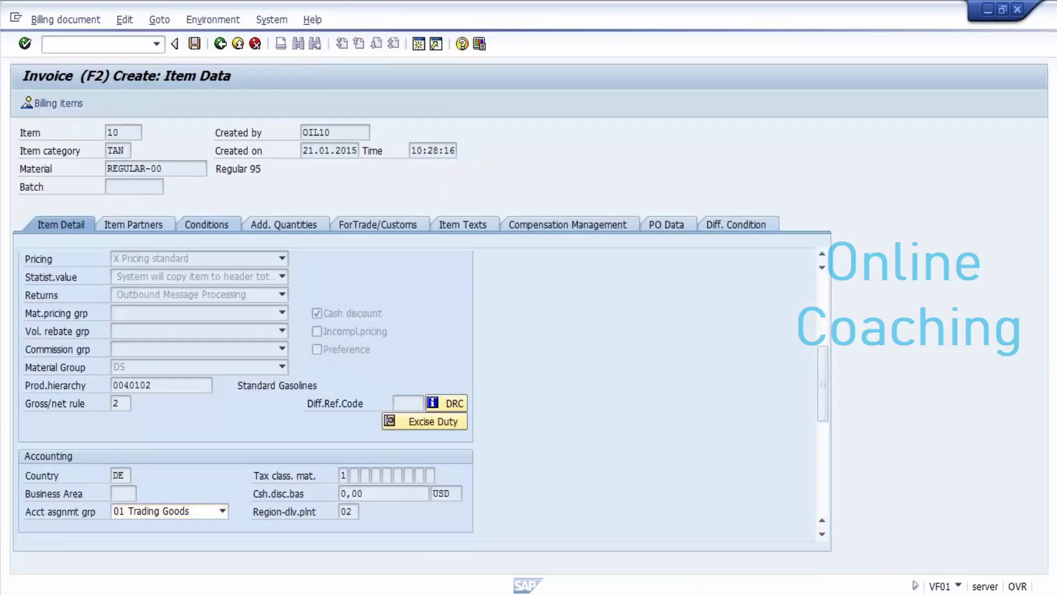
{"action": "left_click", "coordinate": [206, 225]}
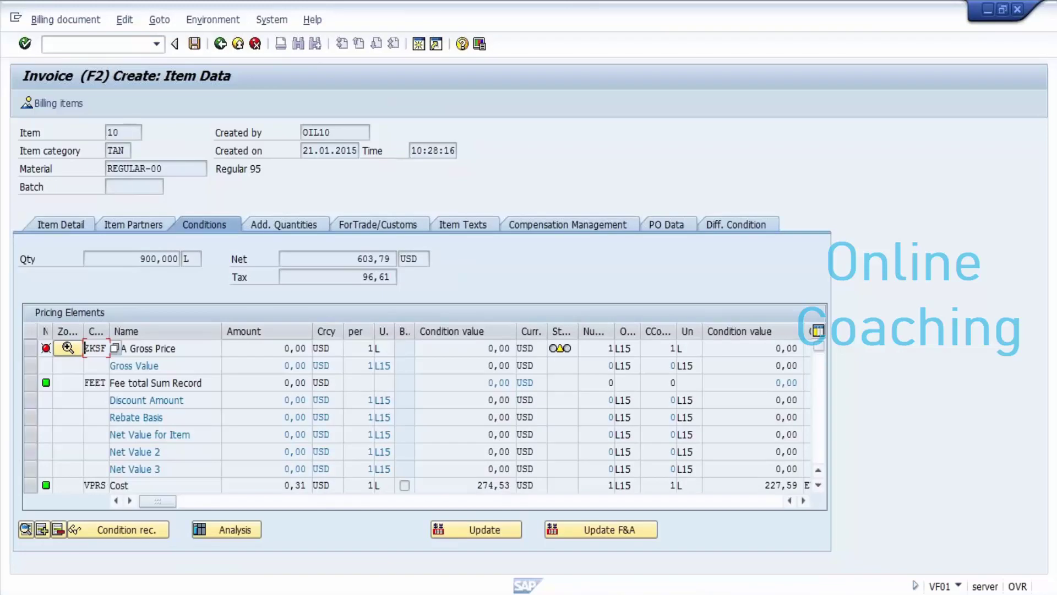
{"action": "left_click", "coordinate": [178, 348]}
{"action": "left_click", "coordinate": [149, 348]}
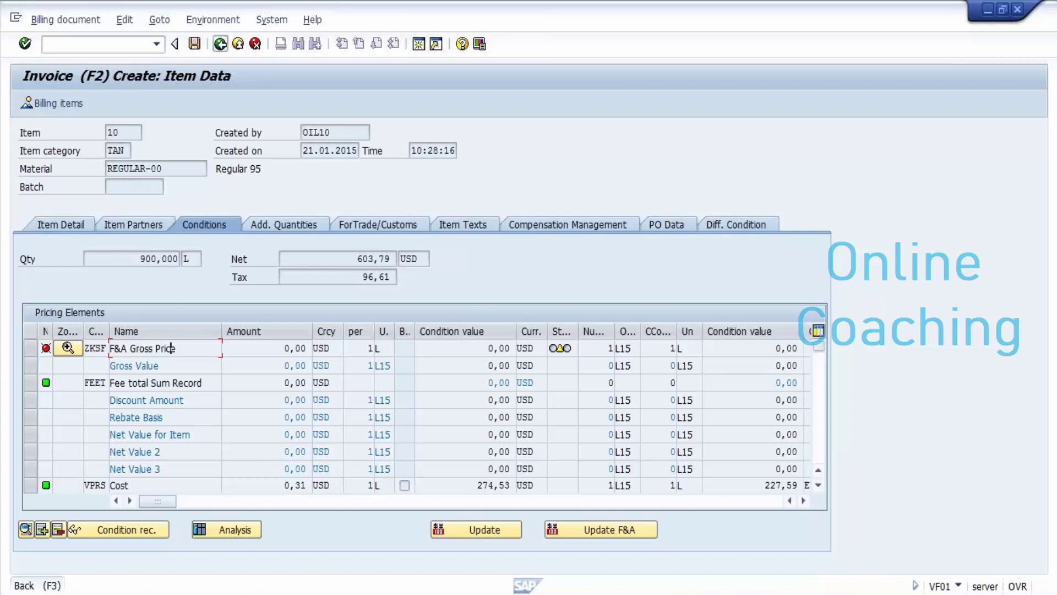
{"action": "key", "text": "F3"}
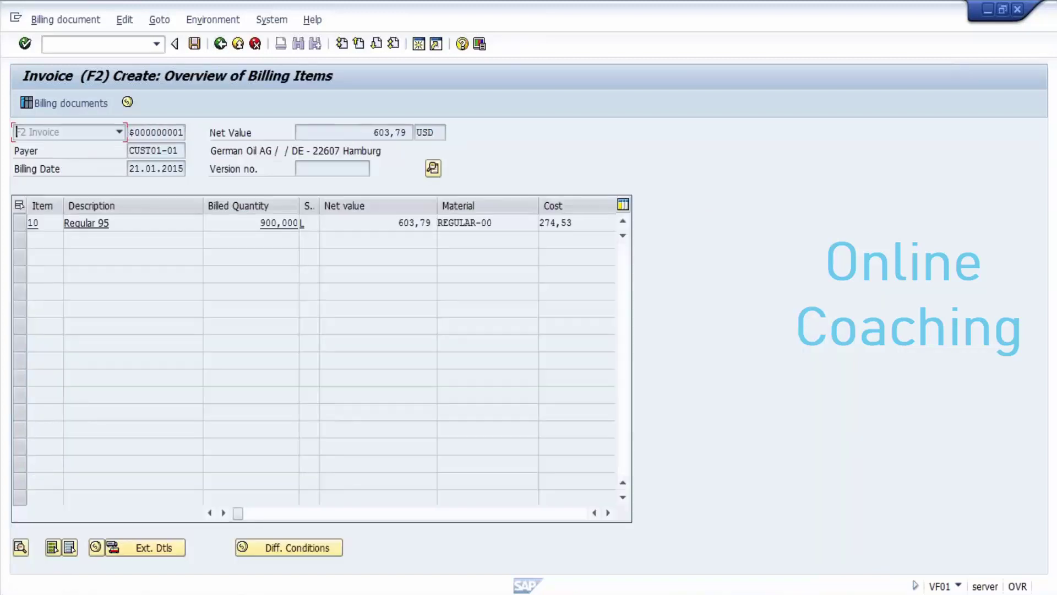
- Save the F2 invoice and open the saved billing document in display mode
{"action": "left_click", "coordinate": [195, 43]}
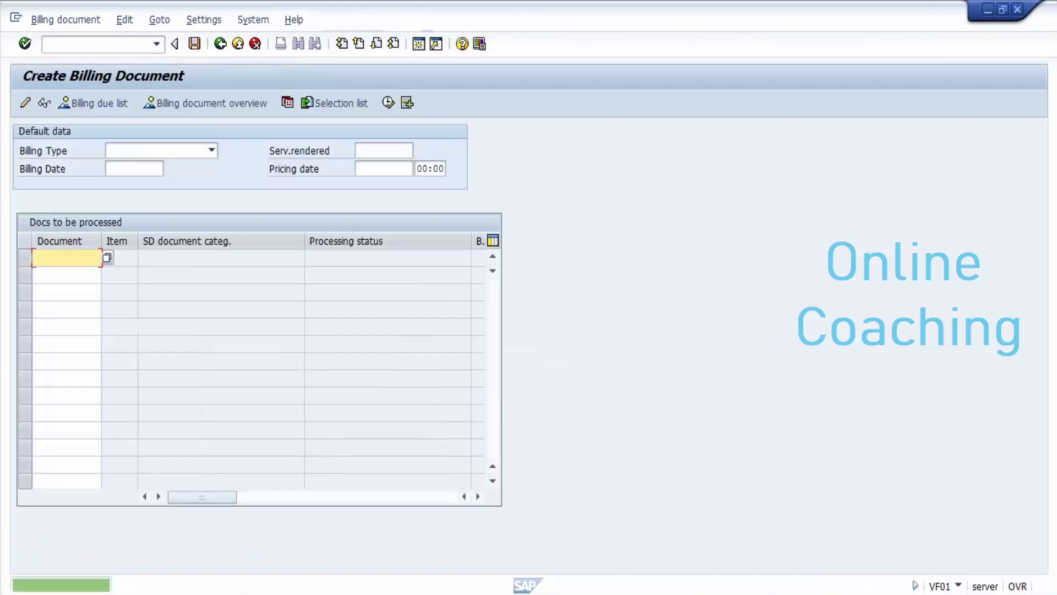
{"action": "left_click", "coordinate": [66, 19]}
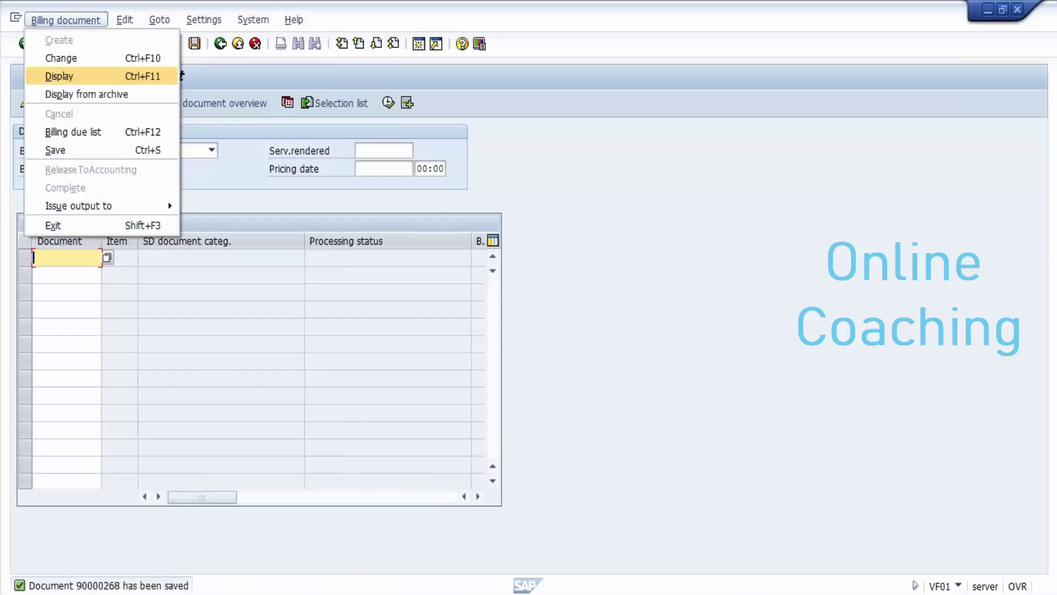
{"action": "left_click", "coordinate": [59, 76]}
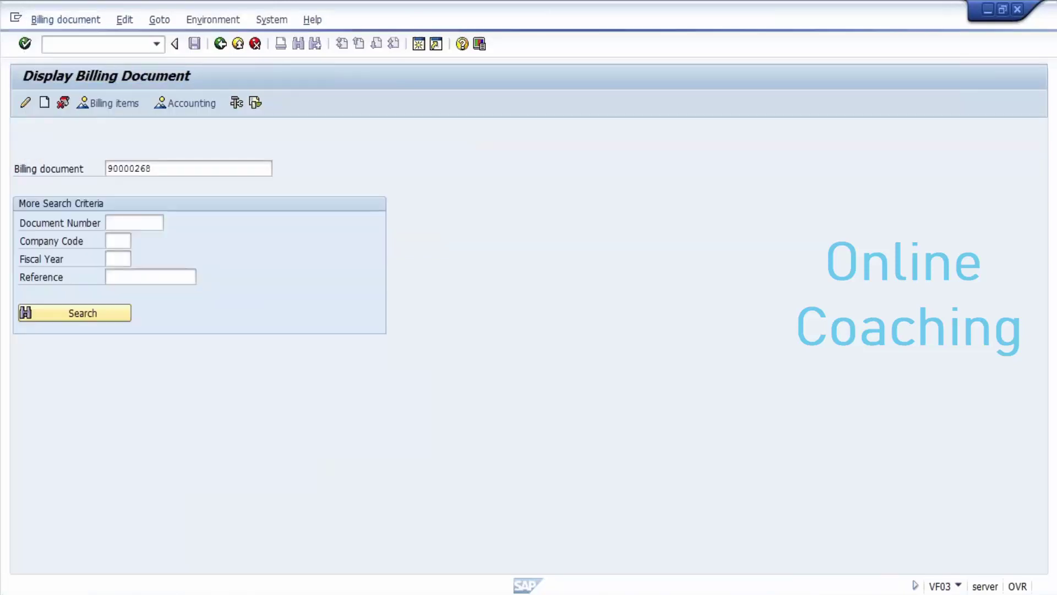
{"action": "key", "text": "Return"}
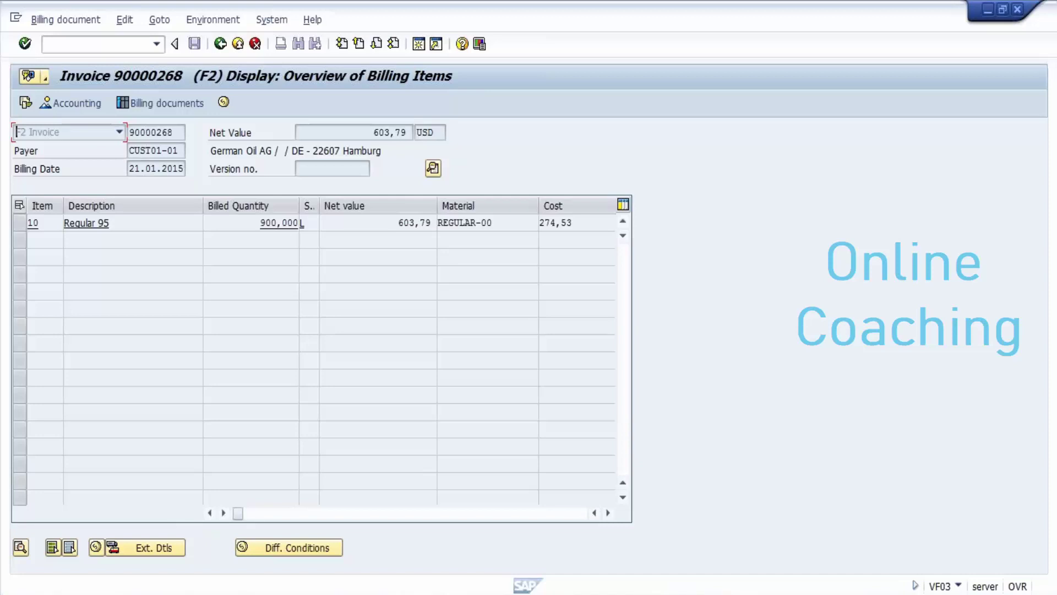
- Open the pricing conditions of the Regular 95 item in the displayed invoice and select the F&A Gross Price condition
{"action": "left_click", "coordinate": [109, 222]}
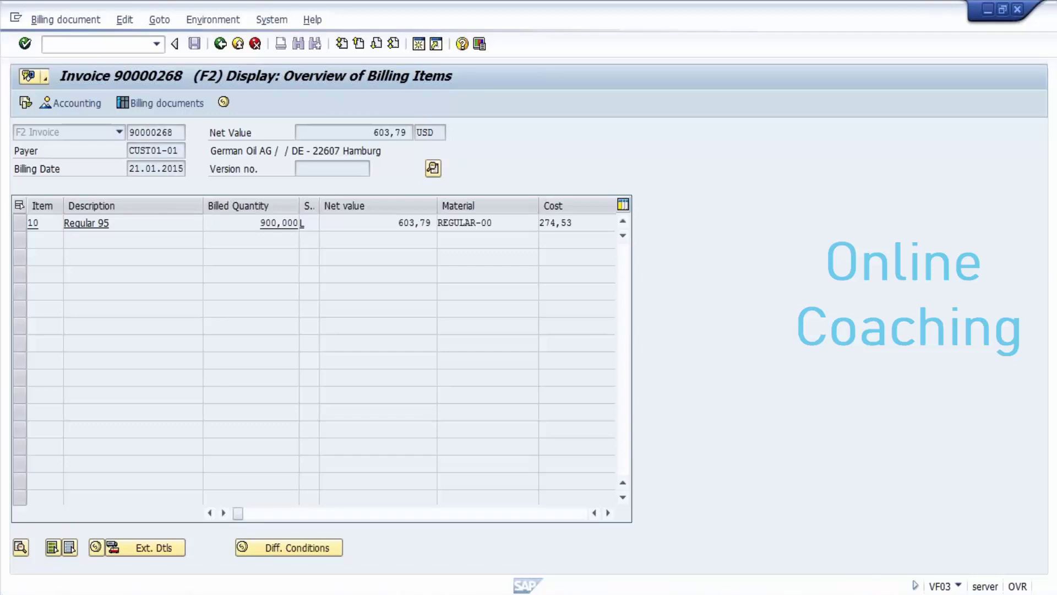
{"action": "key", "text": "F2"}
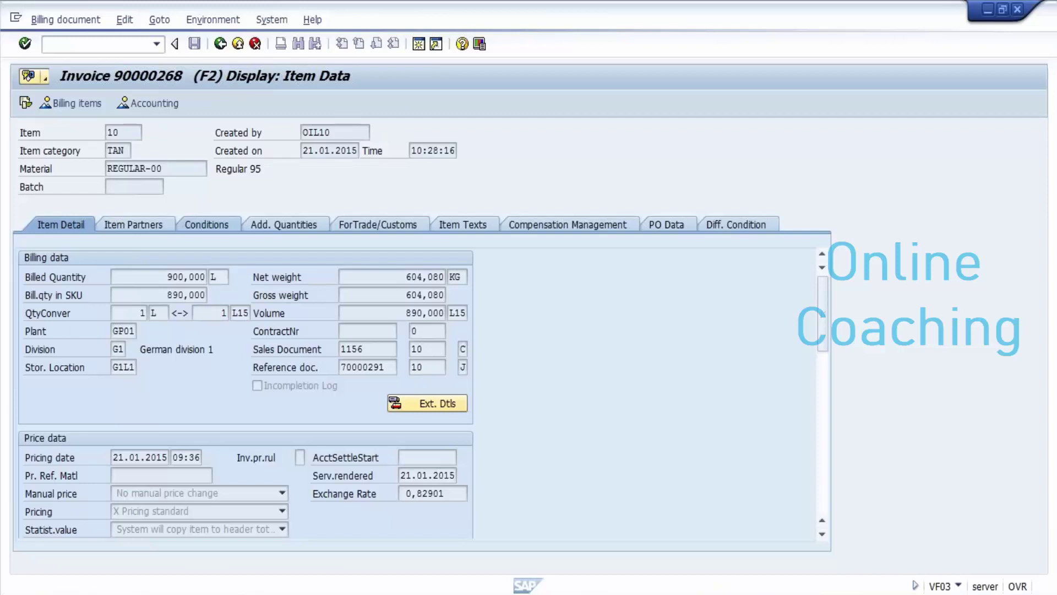
{"action": "left_click", "coordinate": [206, 224]}
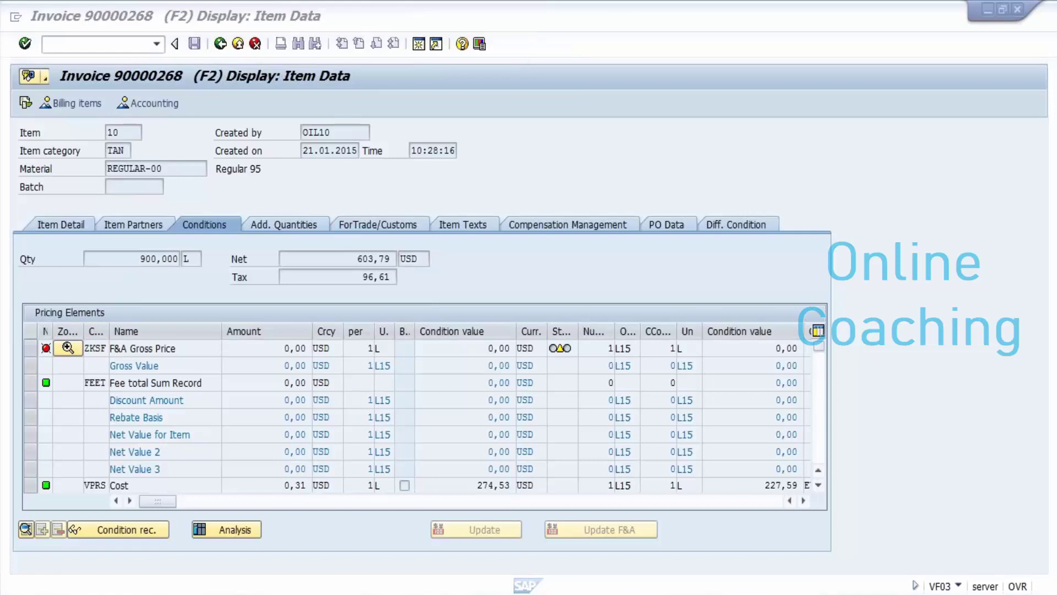
{"action": "left_click", "coordinate": [166, 347]}
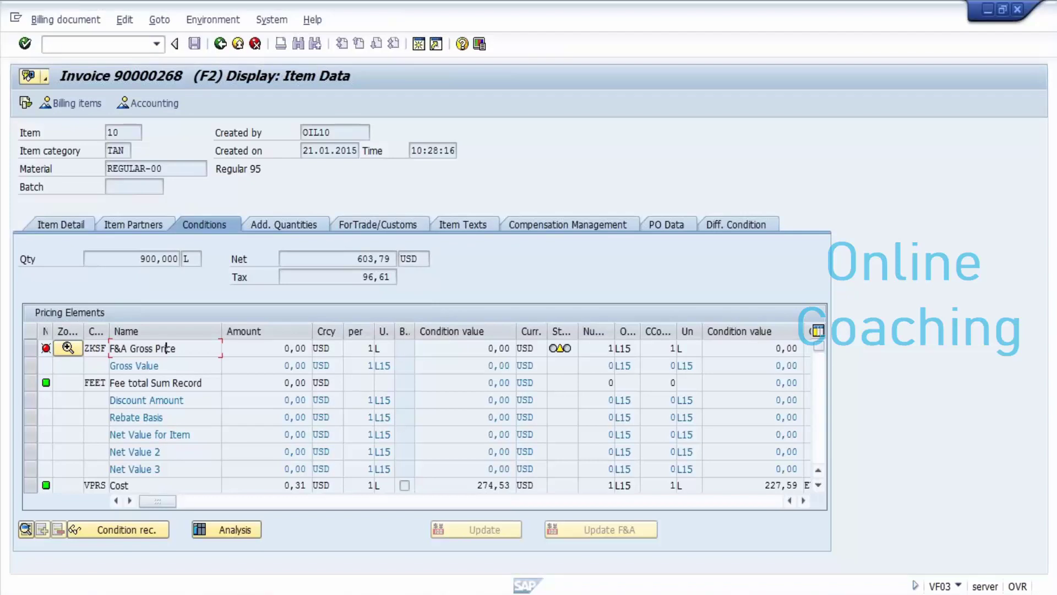